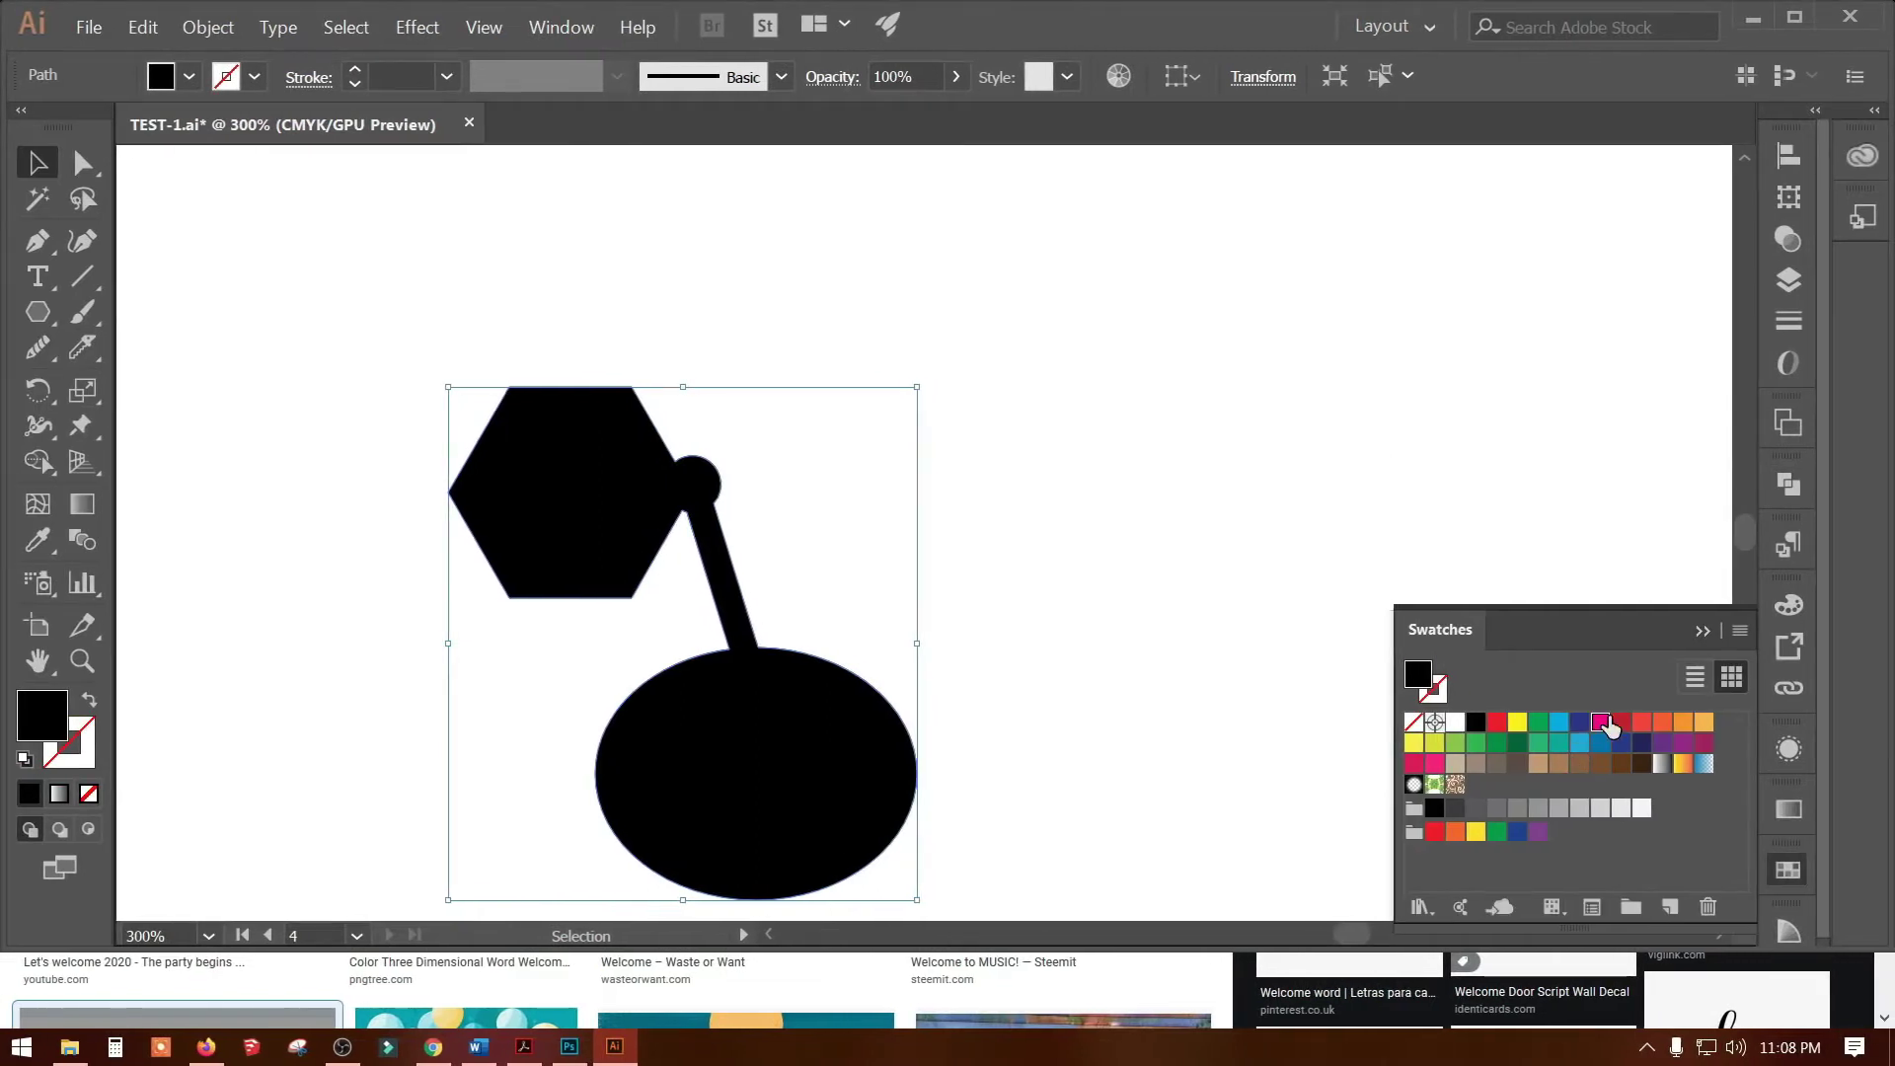
Try magenta, orange-red, dark brown and teal fills on the shape, settling on tan
left_click(1606, 724)
left_click(1668, 723)
left_click(1622, 764)
left_click(1560, 742)
left_click(1558, 764)
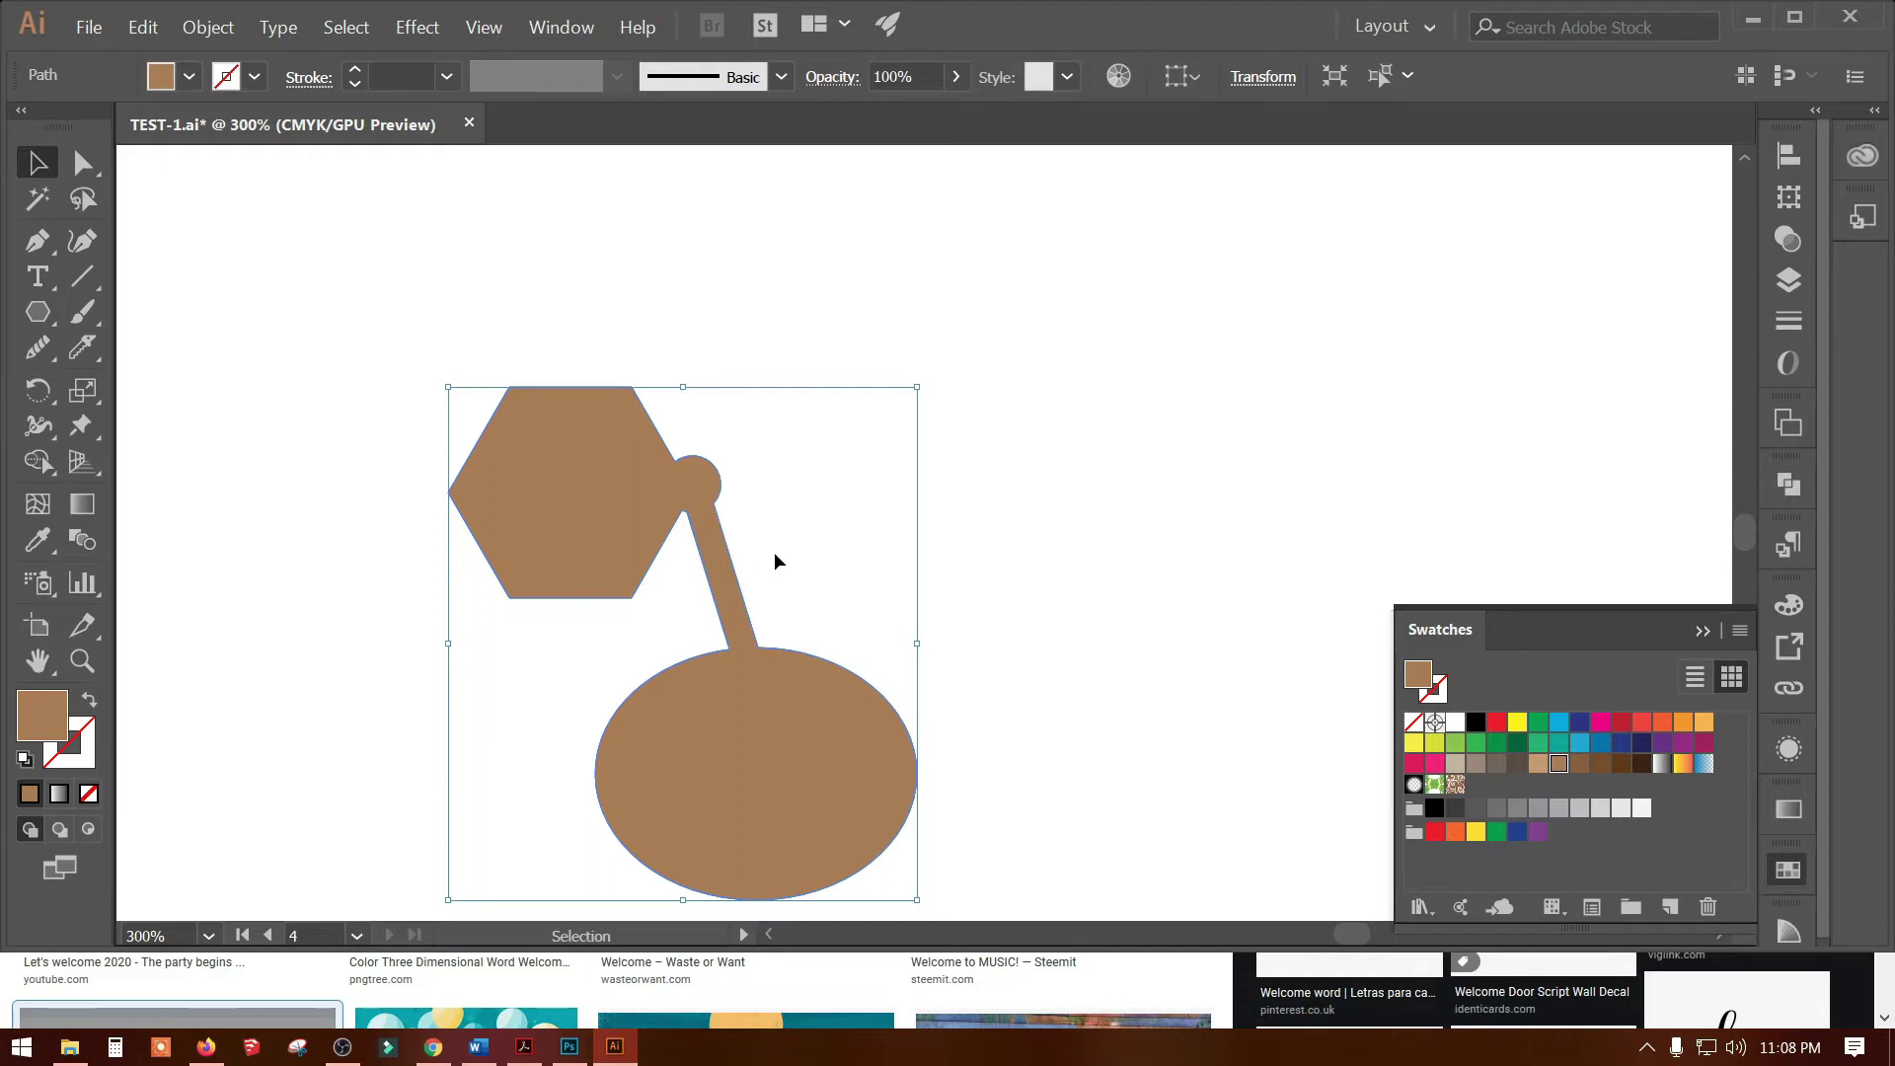
Deselect the tan shape and switch to the Mesh tool, dismissing the Perspective Grid flyout
left_click(1104, 587)
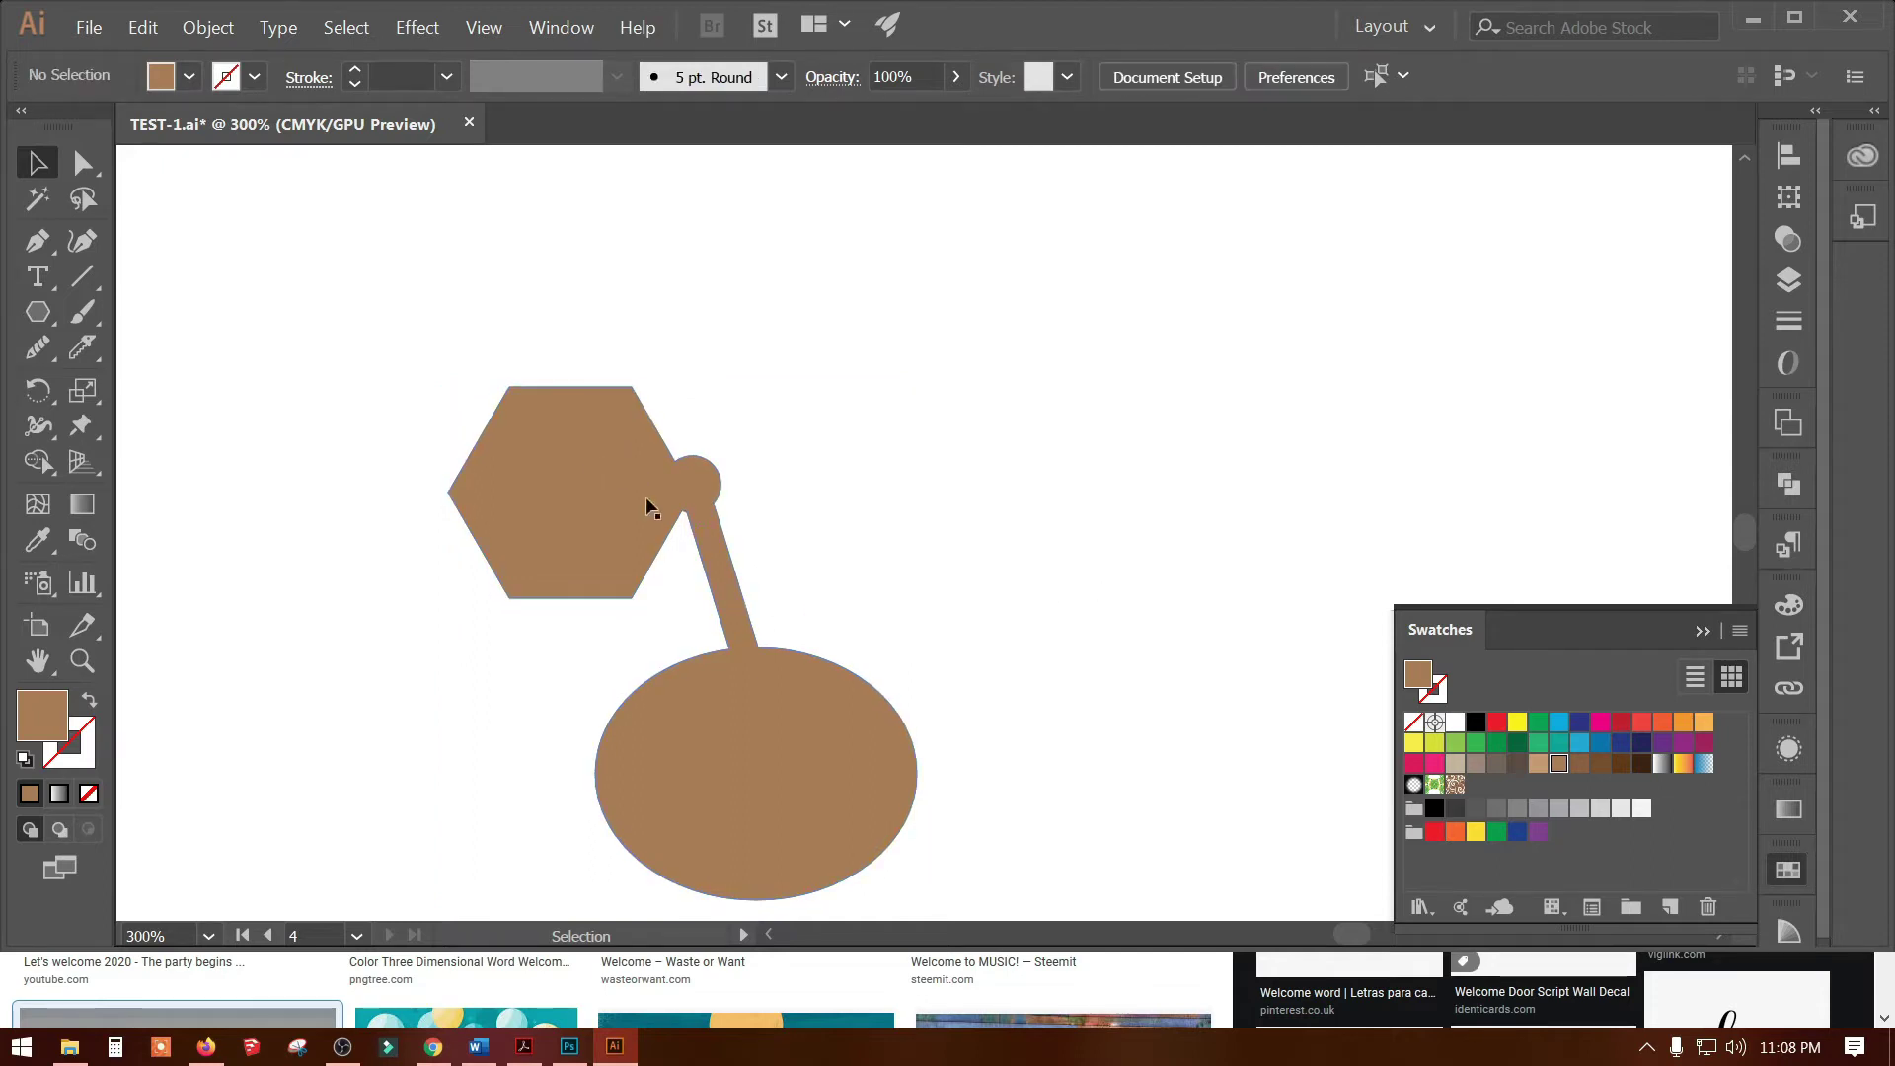
left_click(83, 461)
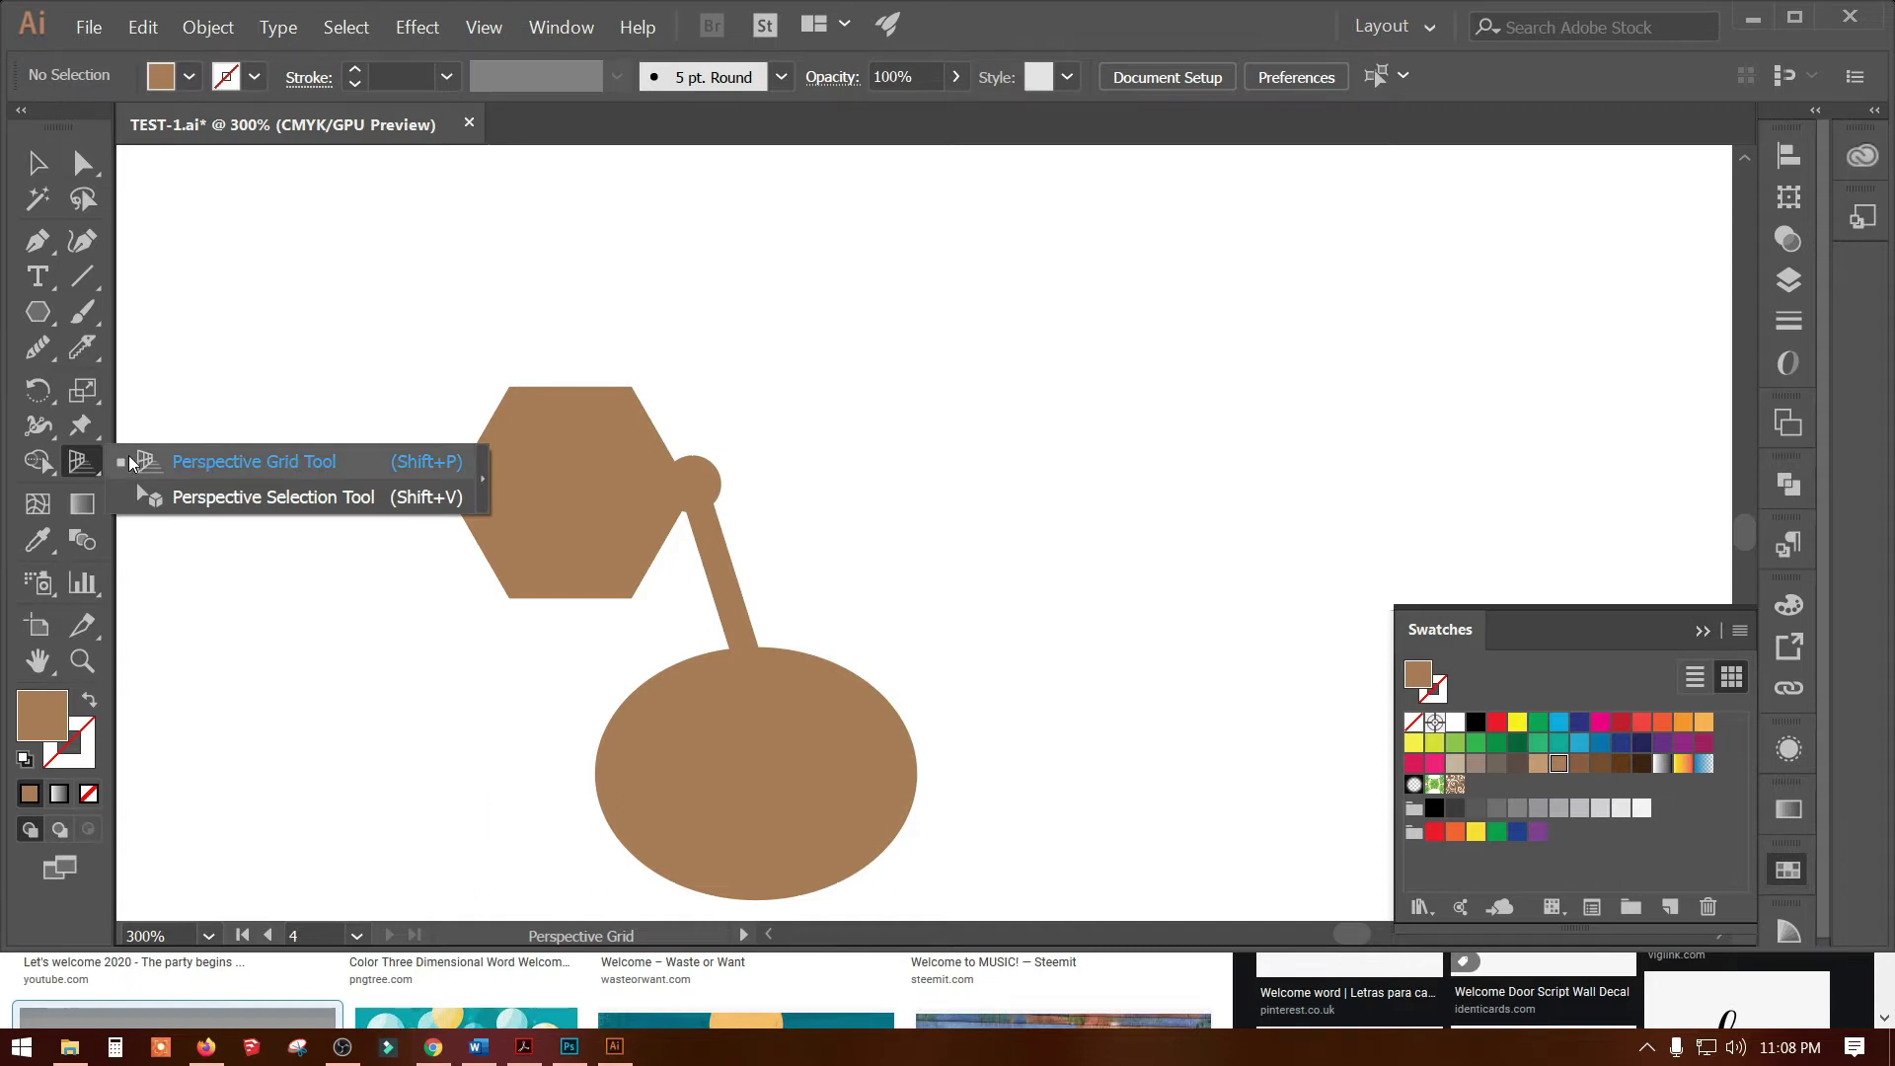
key("v")
left_click(38, 504)
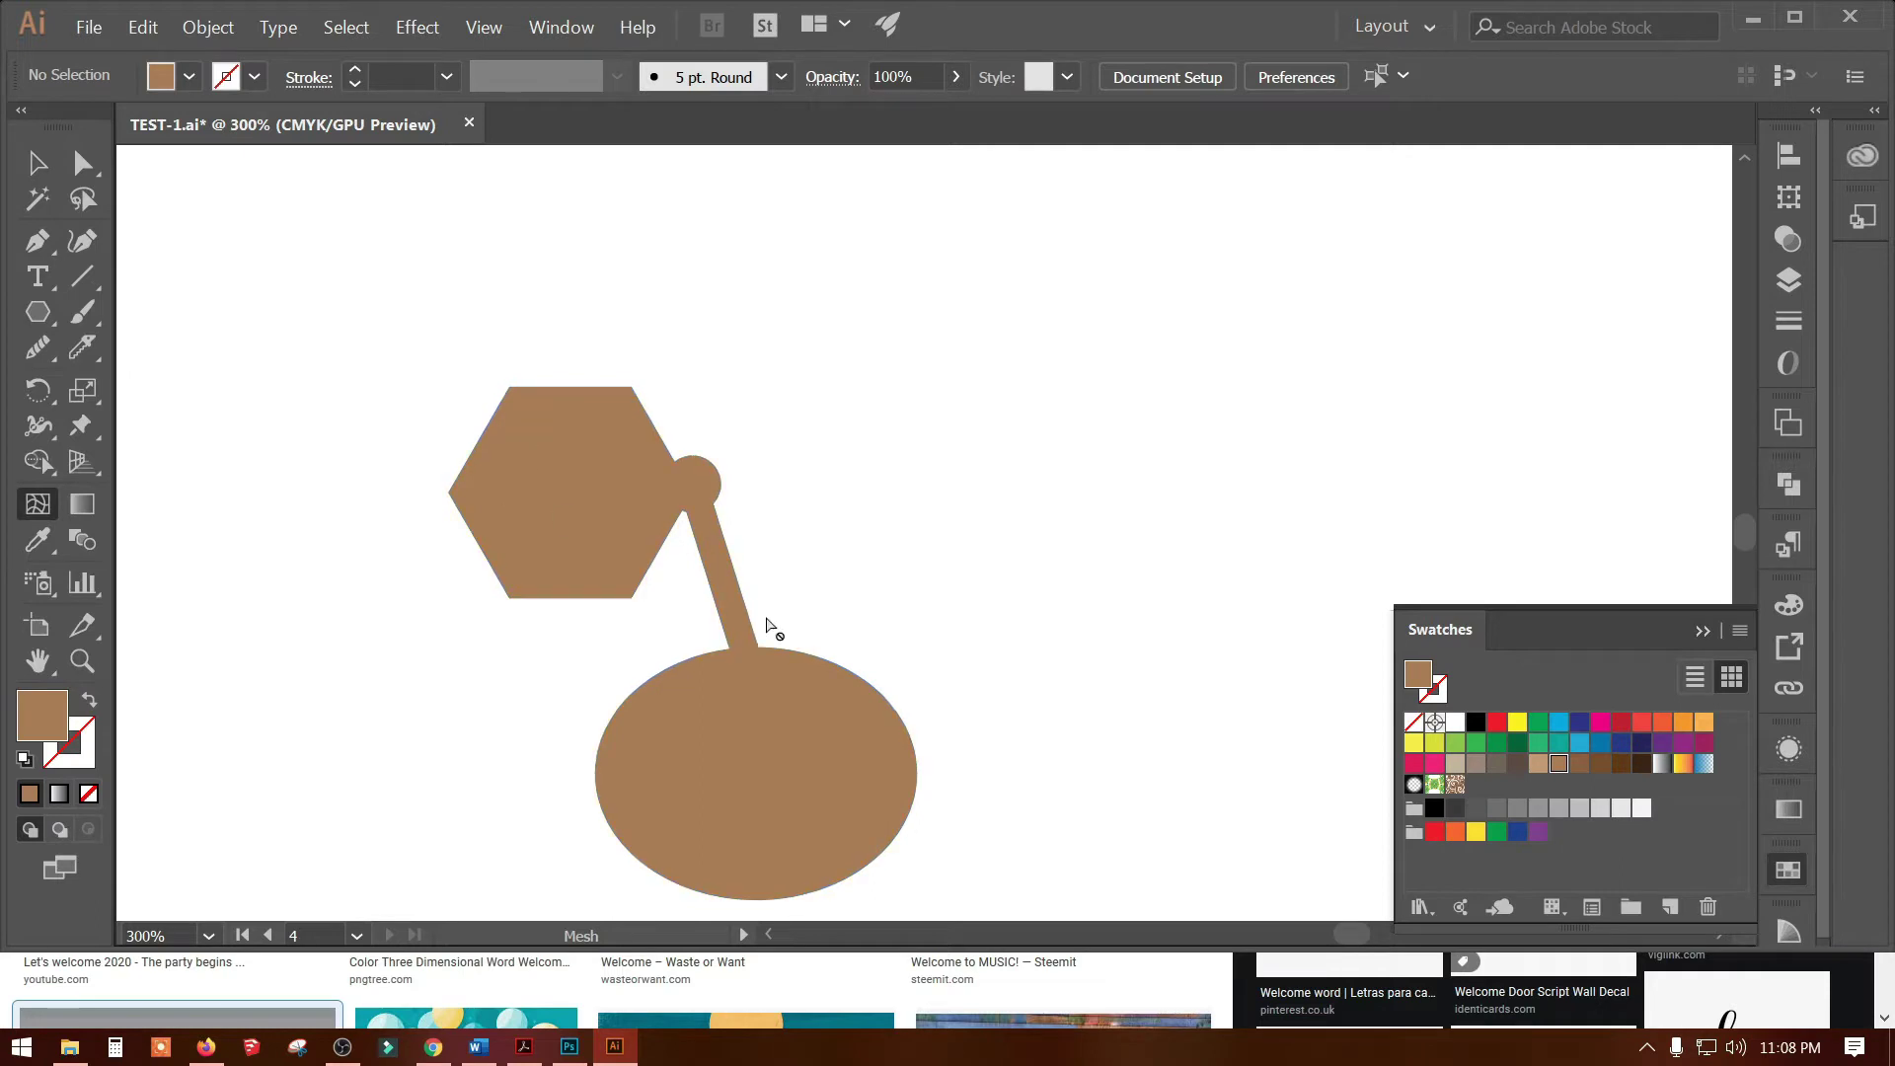
Add a yellow mesh point inside the hexagon and a green one near its lower right
left_click(538, 424)
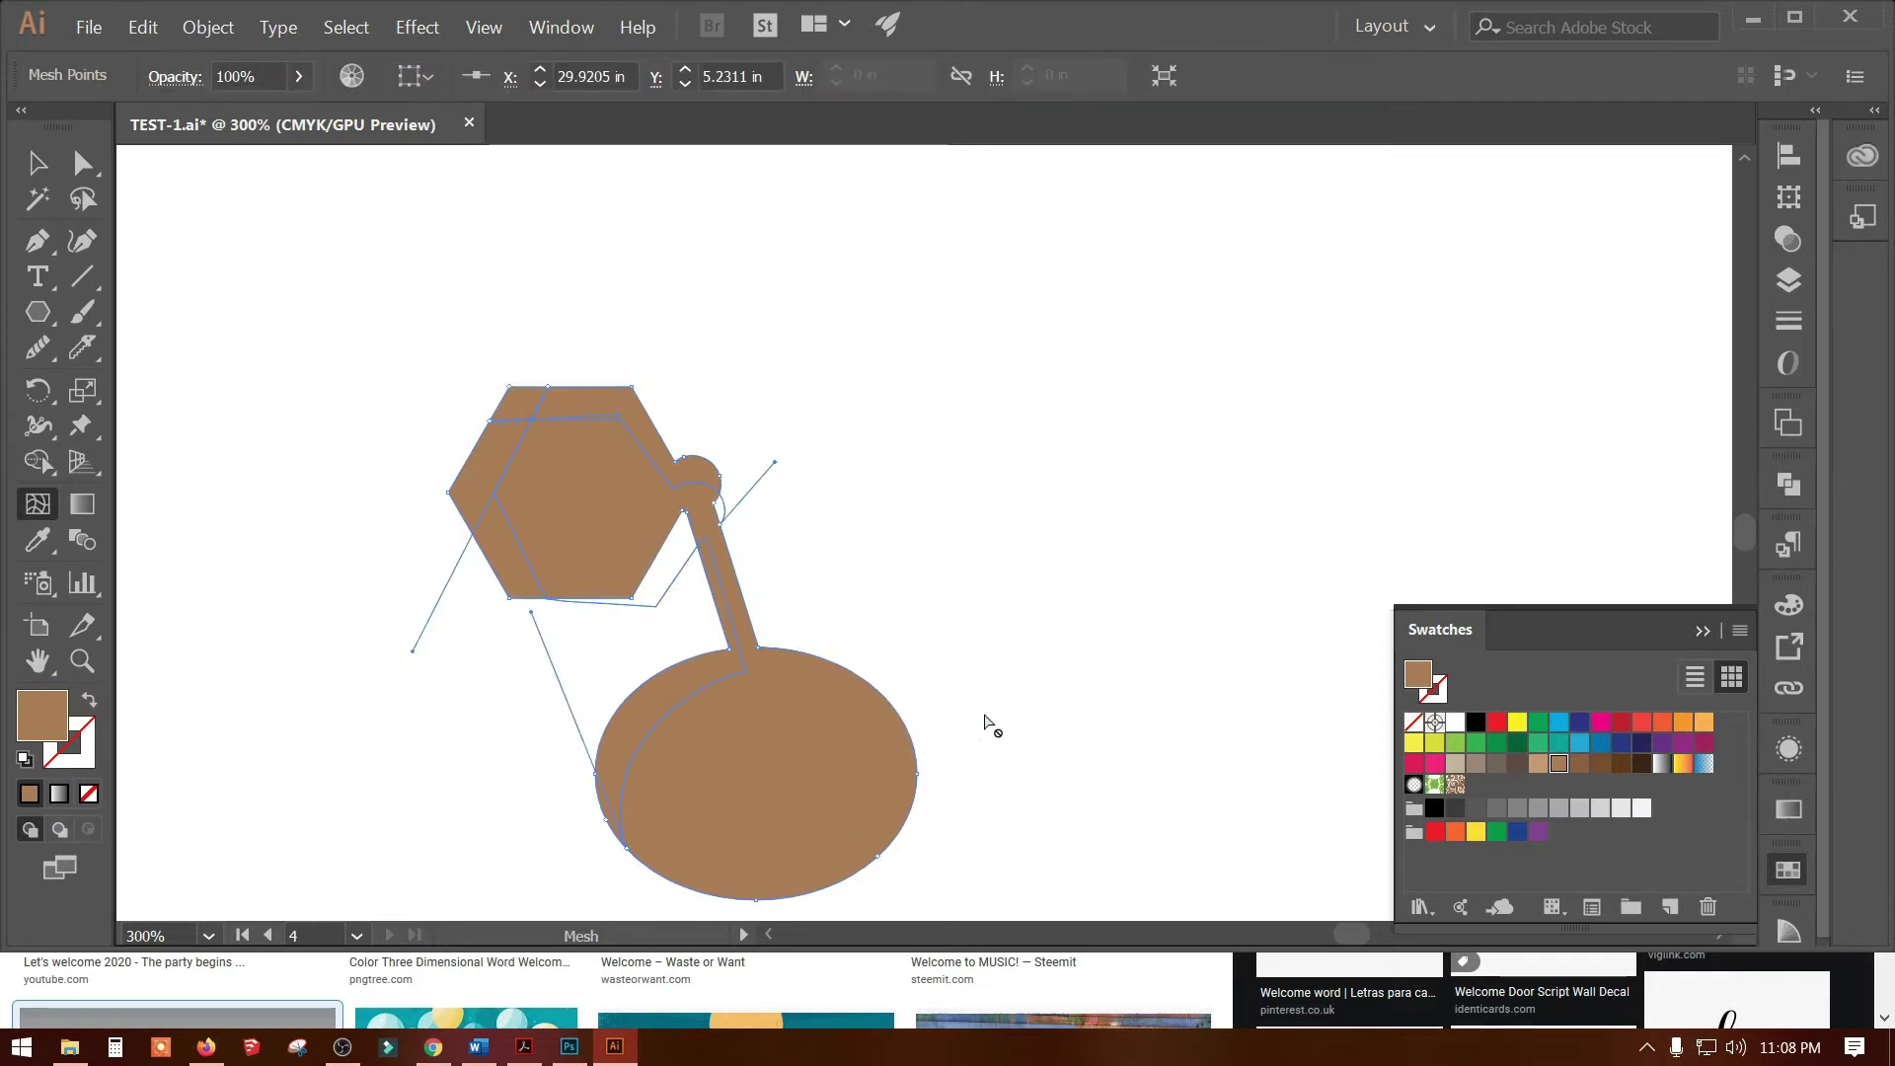
left_click(1517, 724)
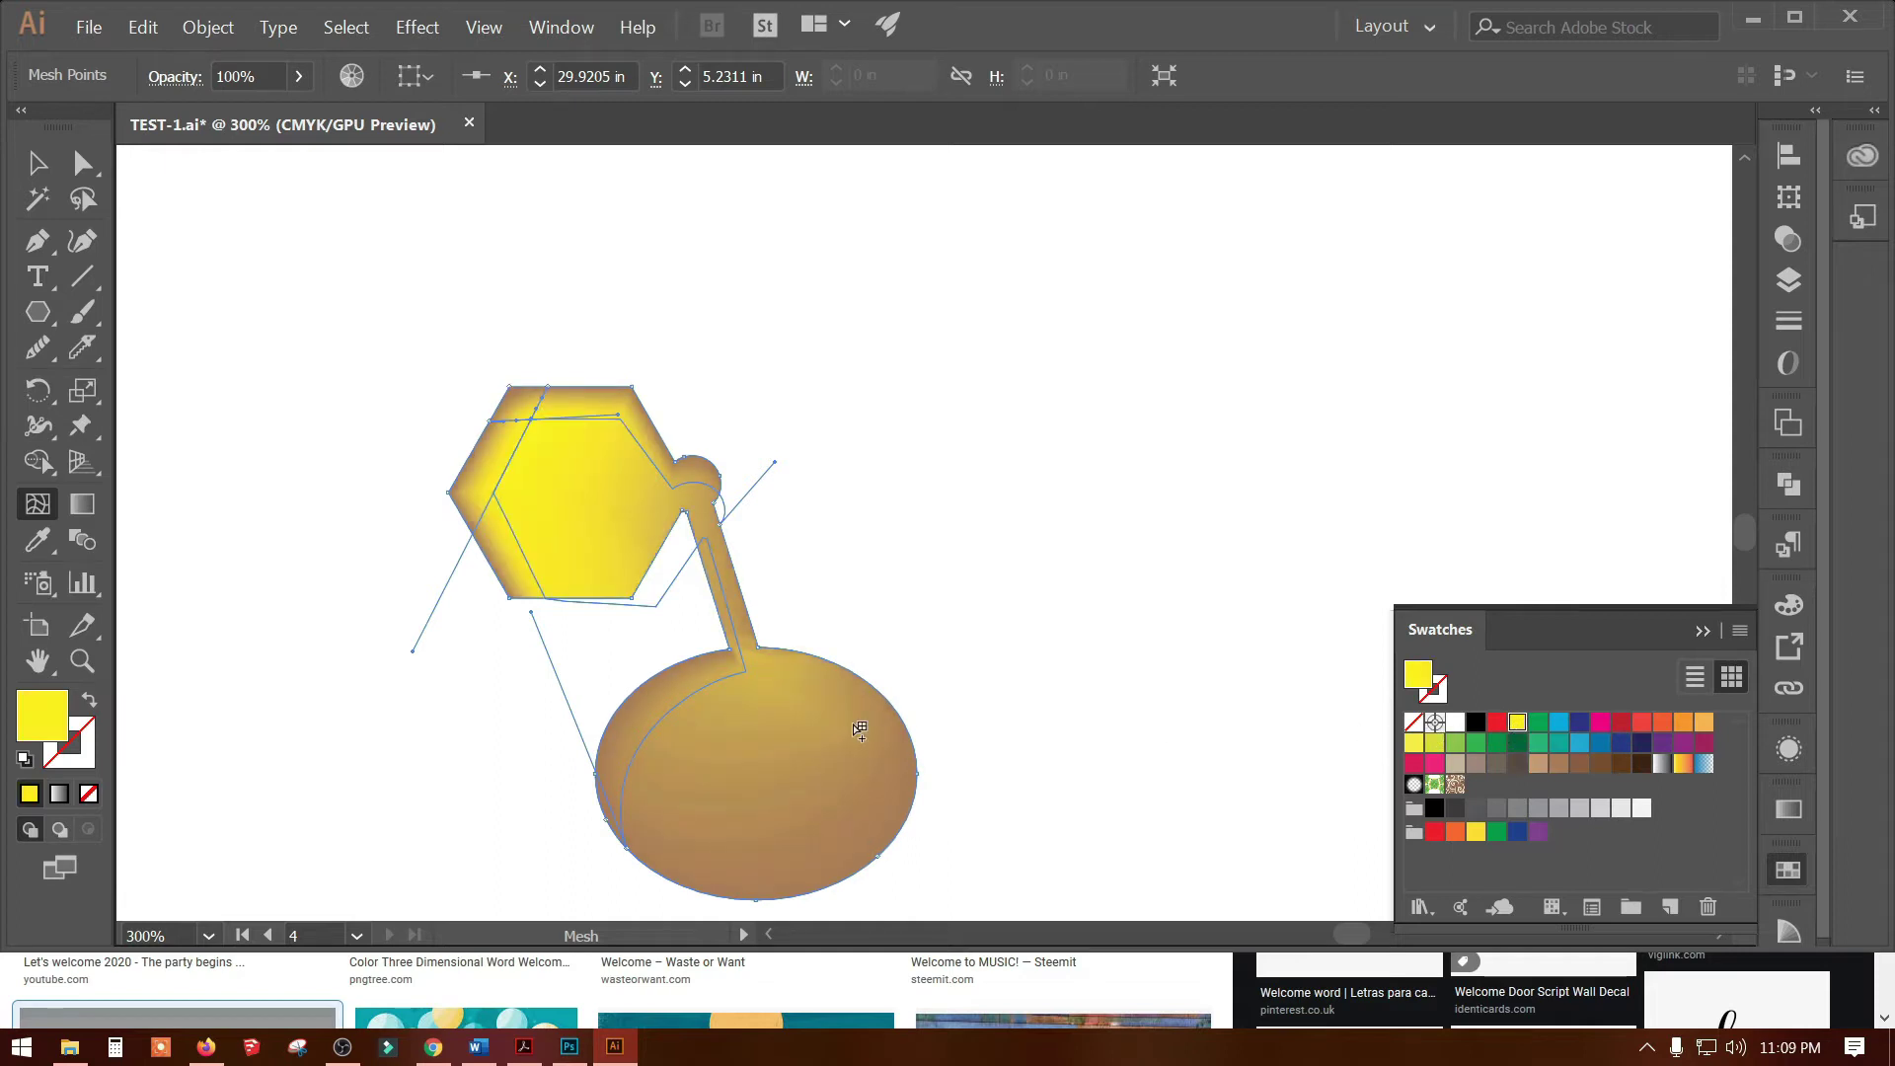
left_click(628, 572)
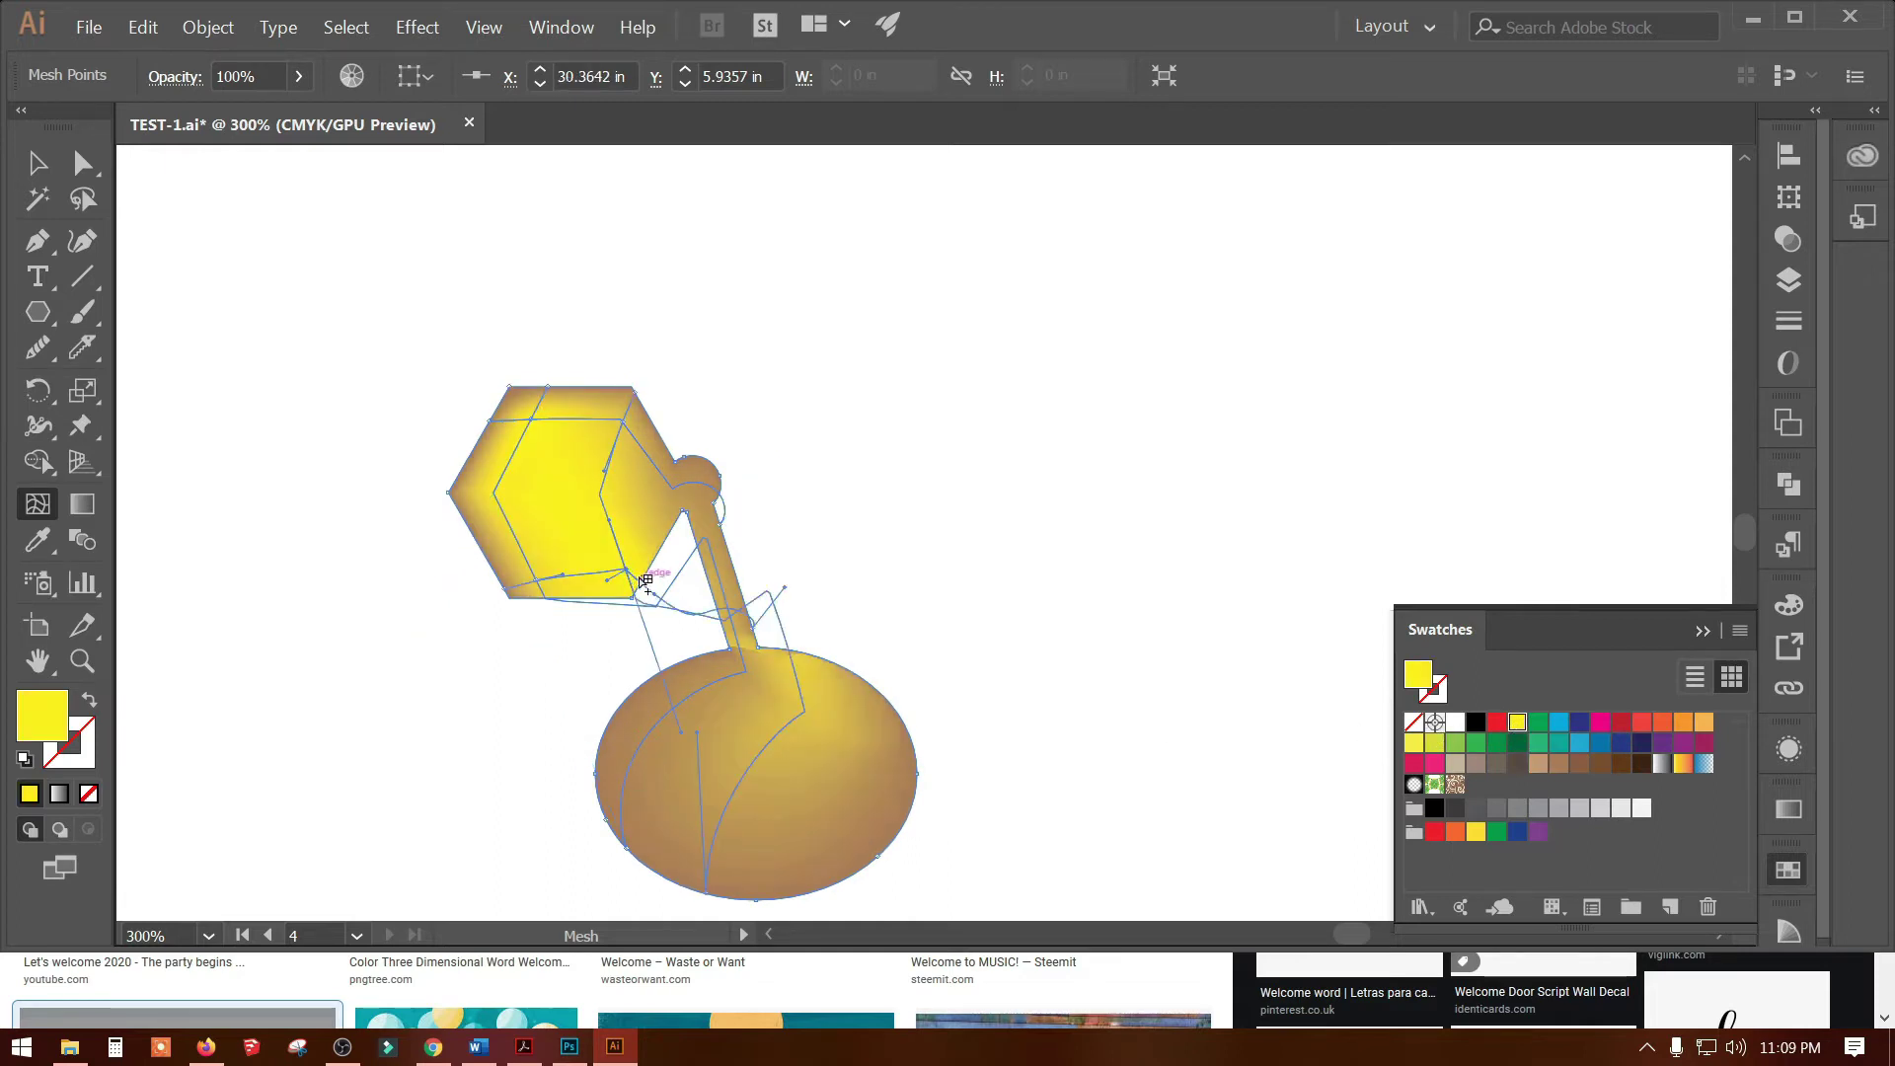
left_click_drag(627, 571, 633, 565)
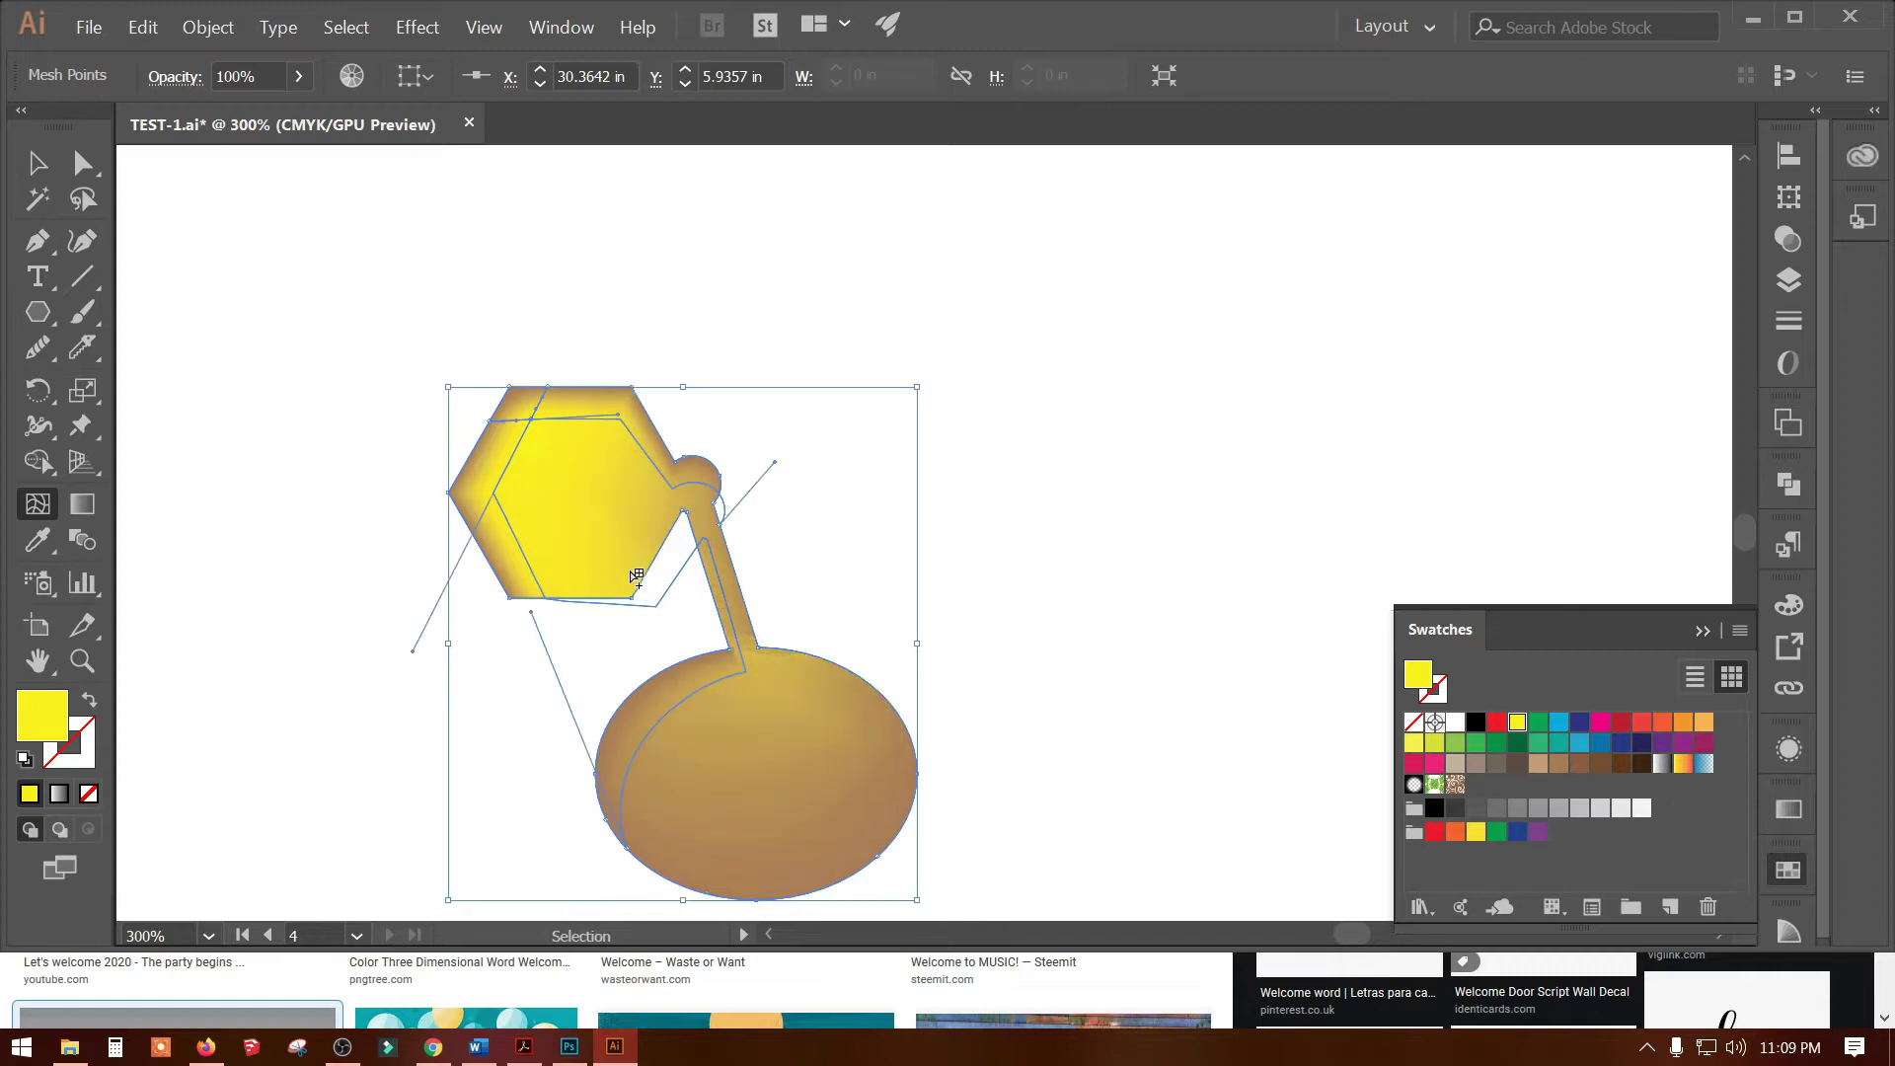
left_click(1538, 723)
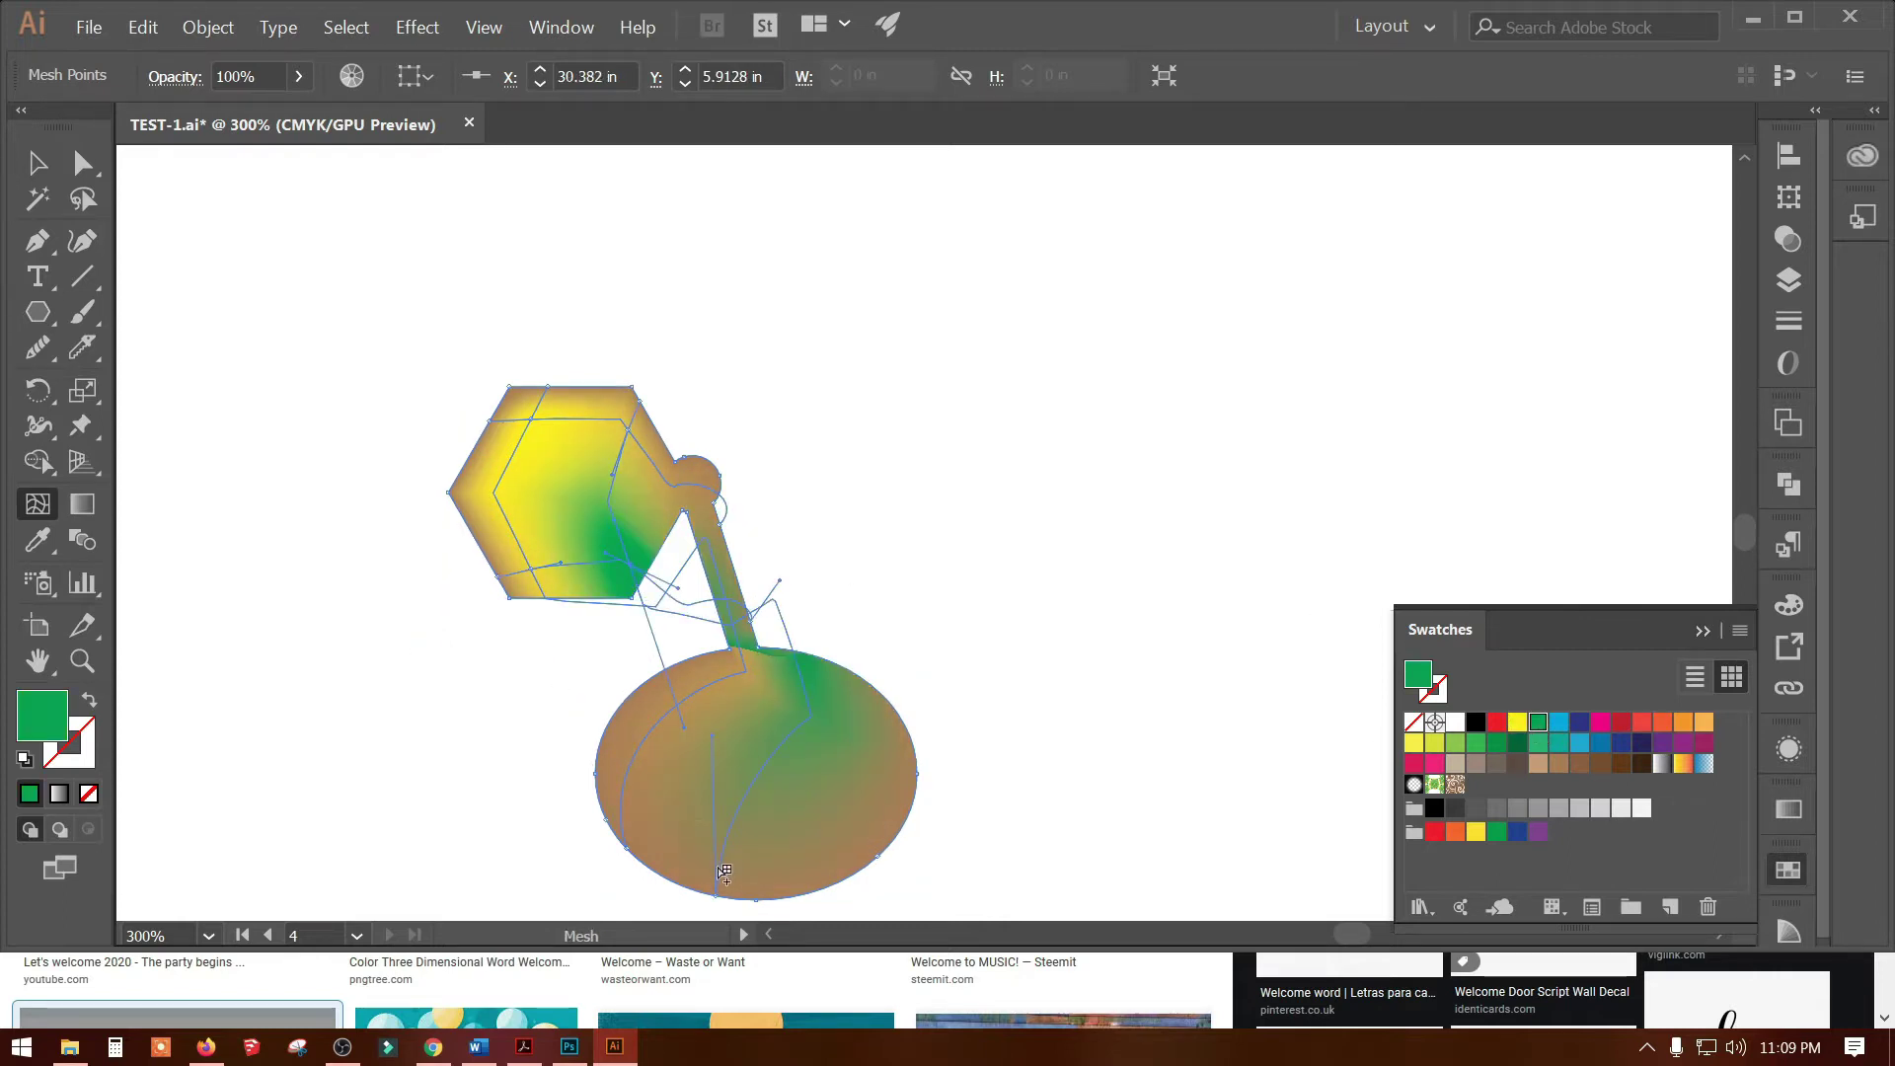
Add green and white mesh points in the ellipse's lower right
left_click(760, 829)
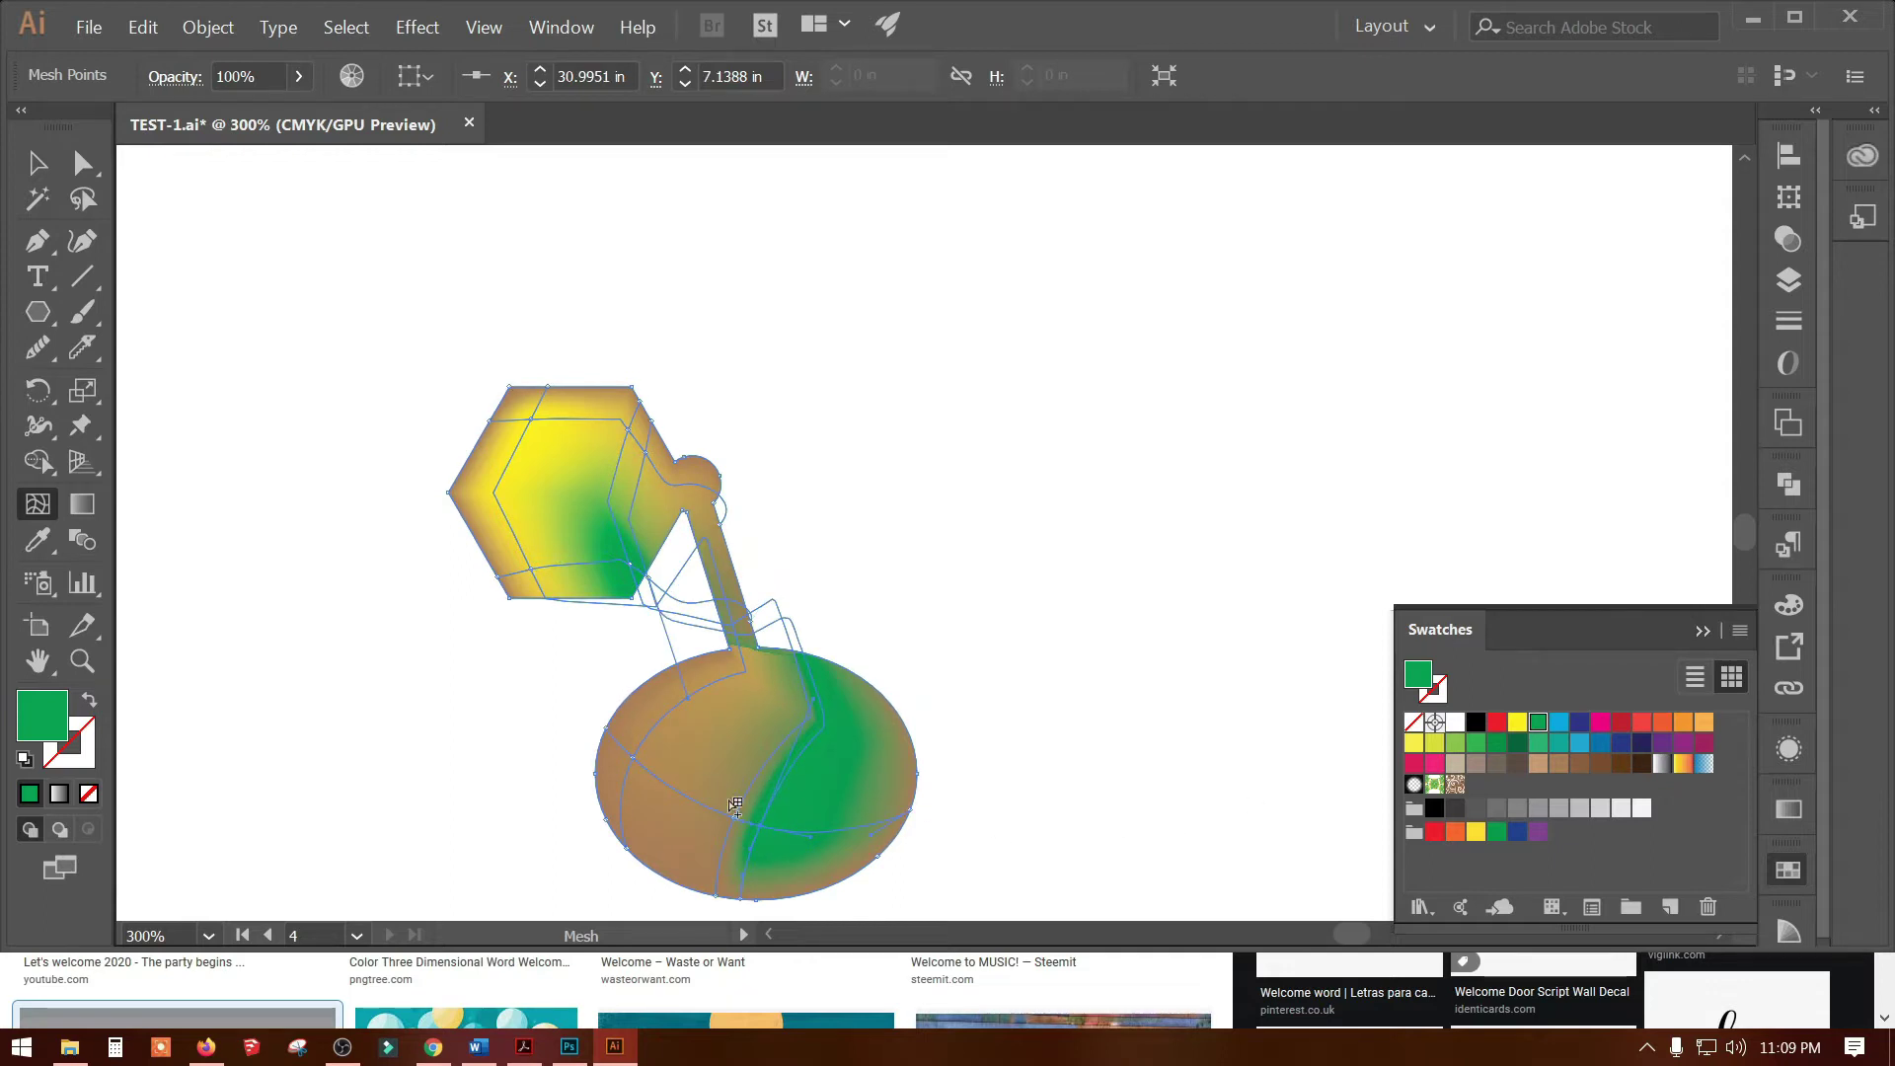
left_click(676, 760)
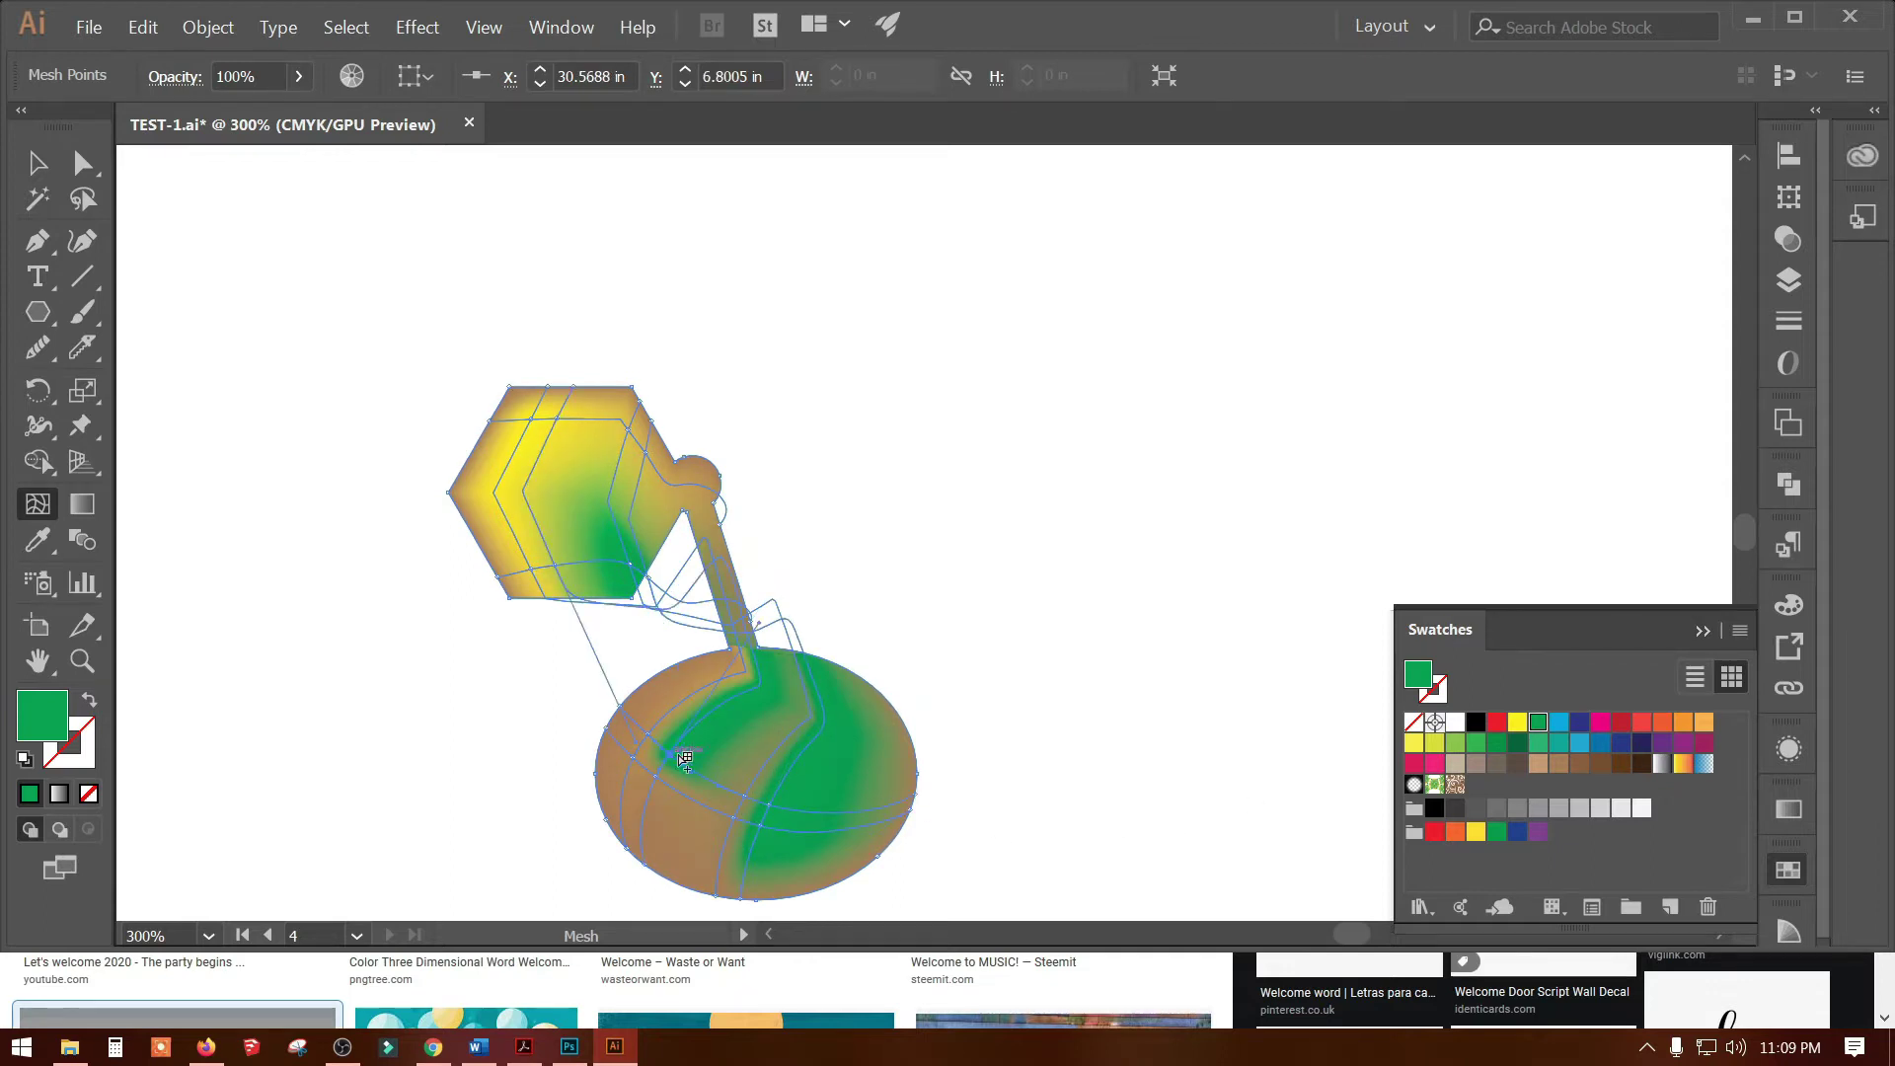
left_click(1457, 722)
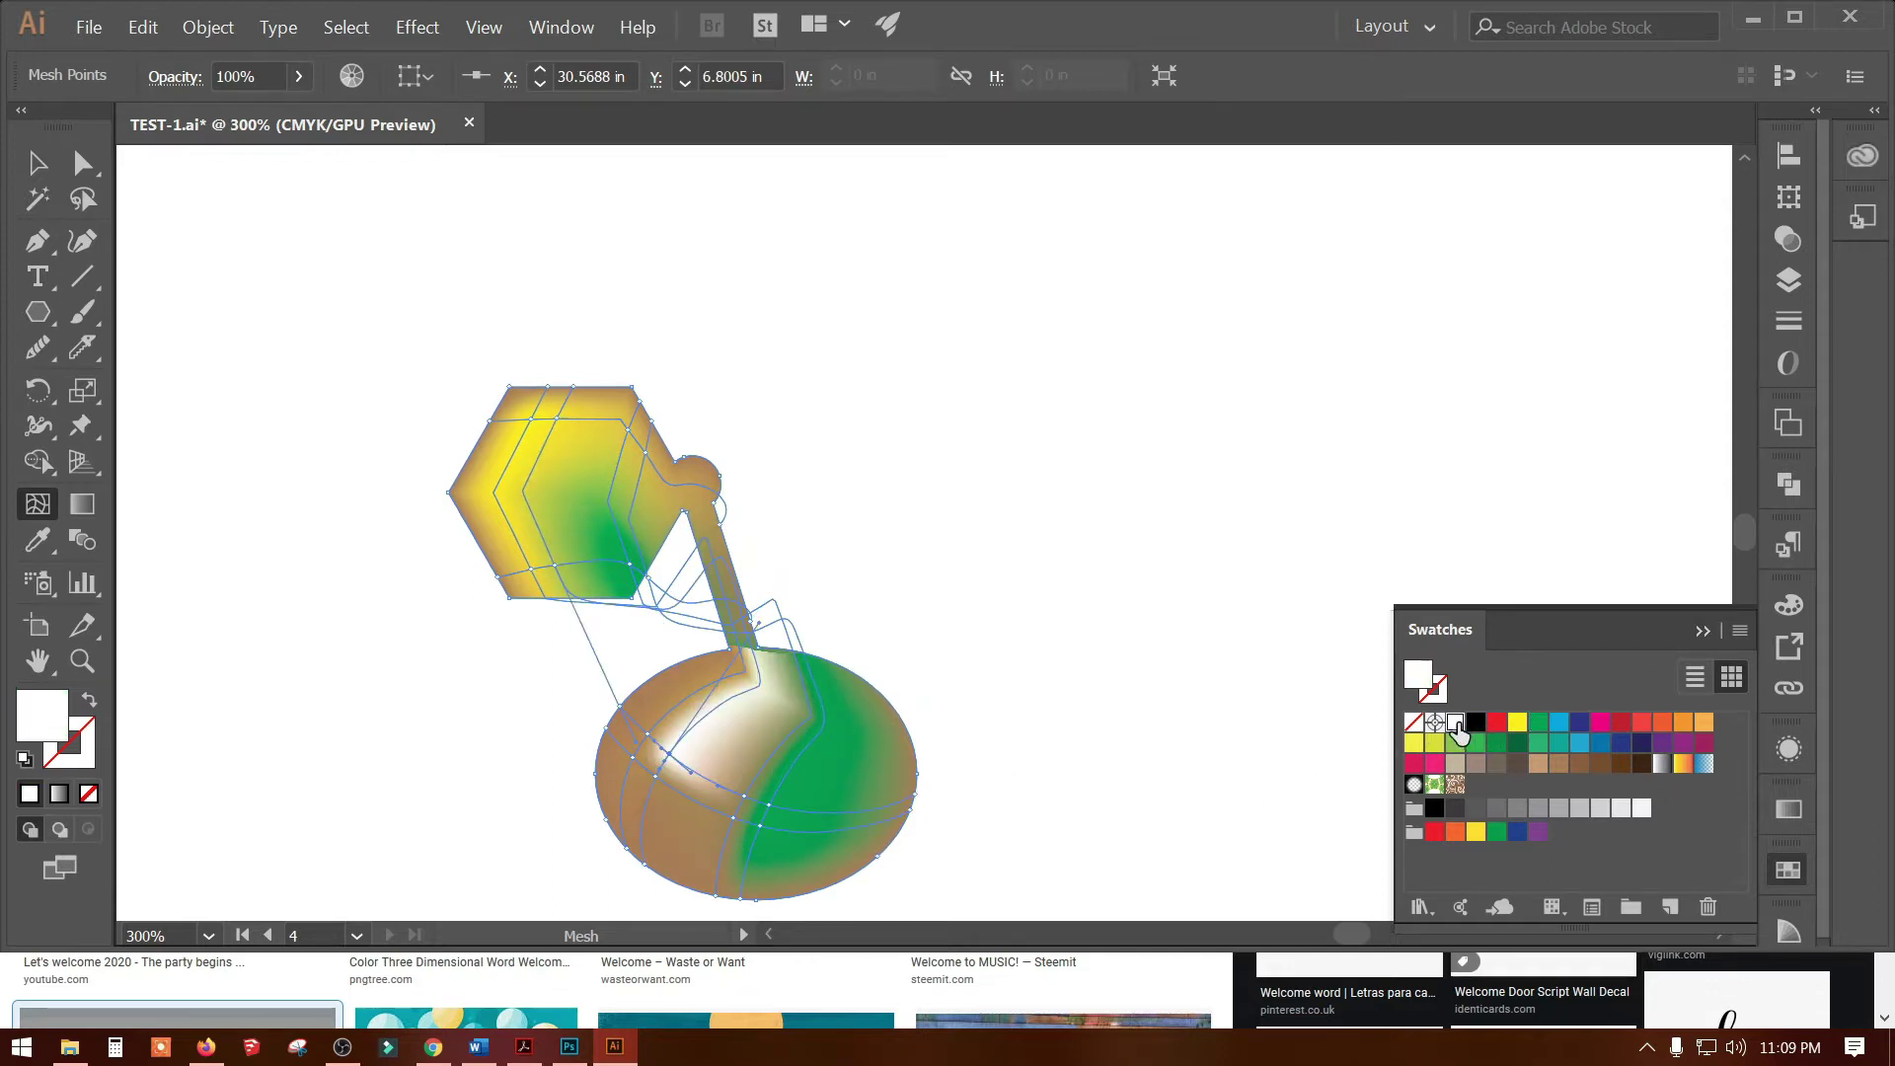
left_click(758, 825)
left_click(79, 164)
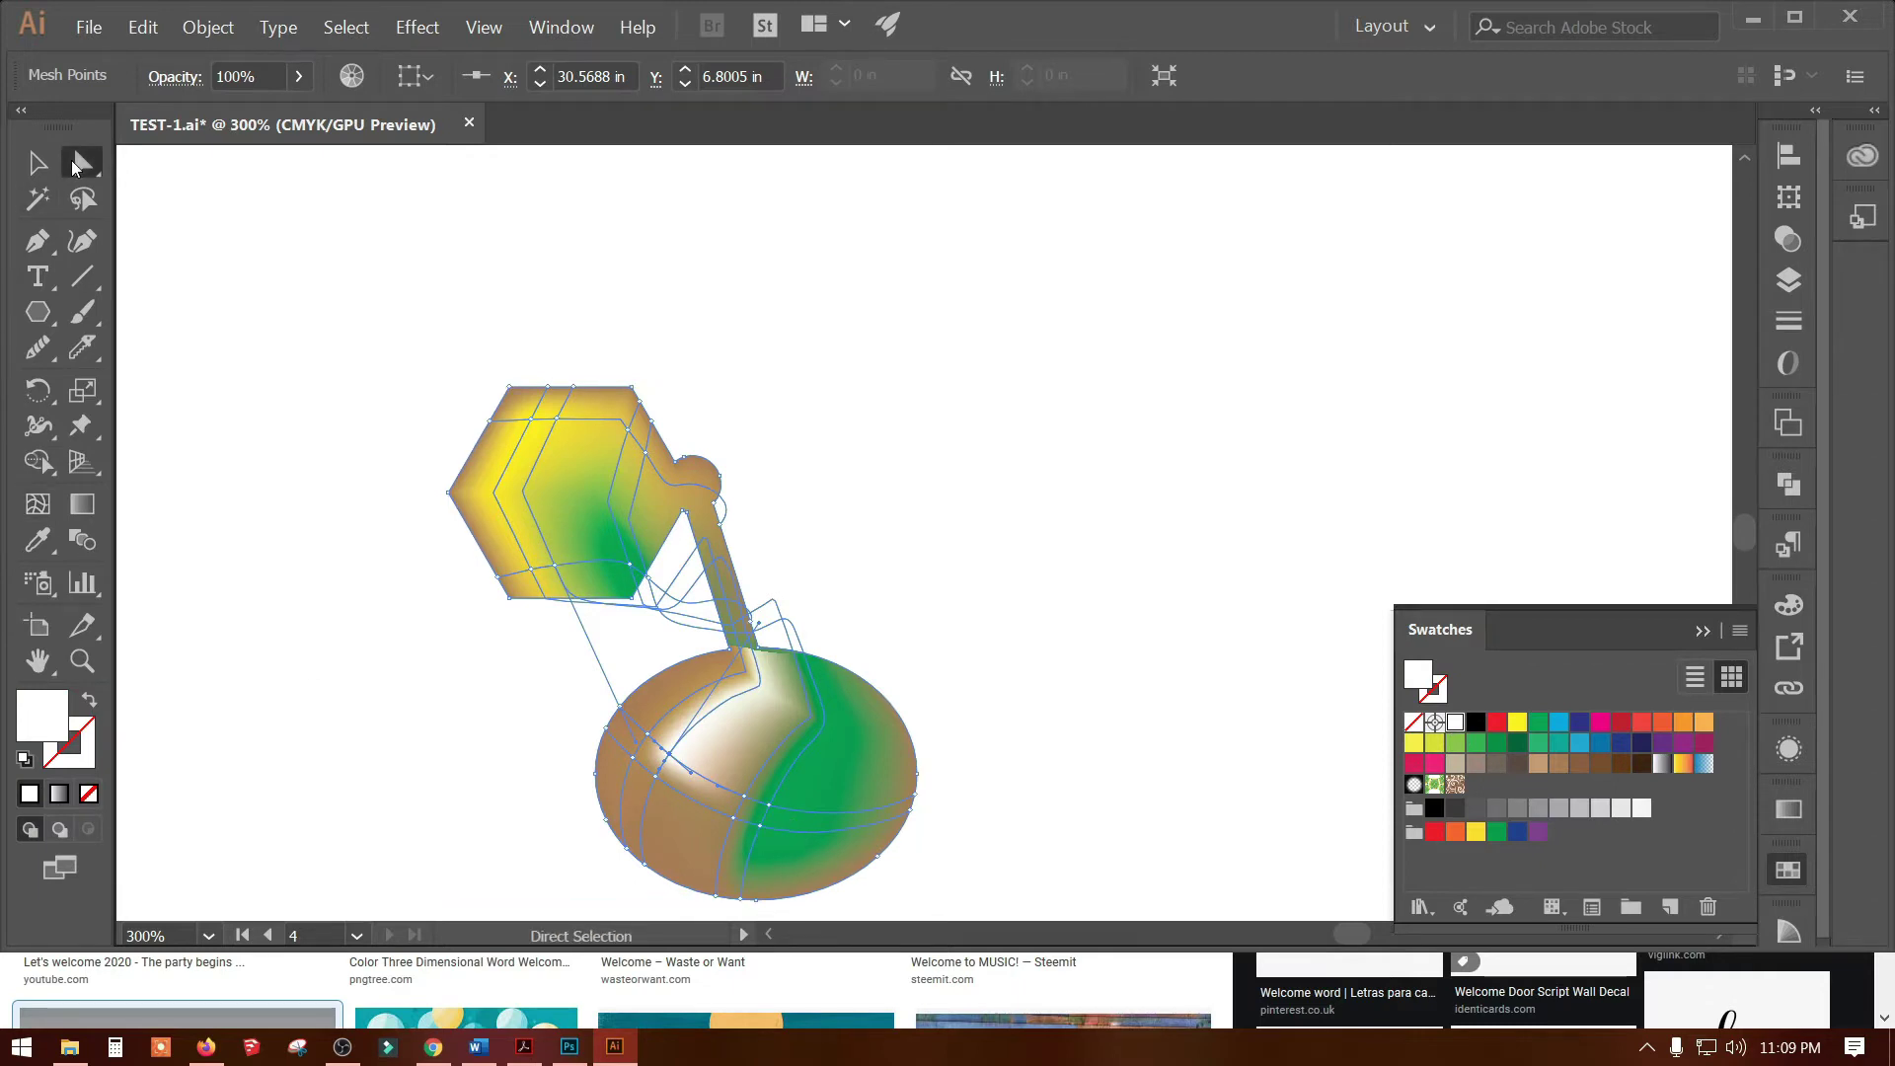
Turn a green ellipse mesh point and the lower-left point white
left_click(975, 701)
left_click(771, 809)
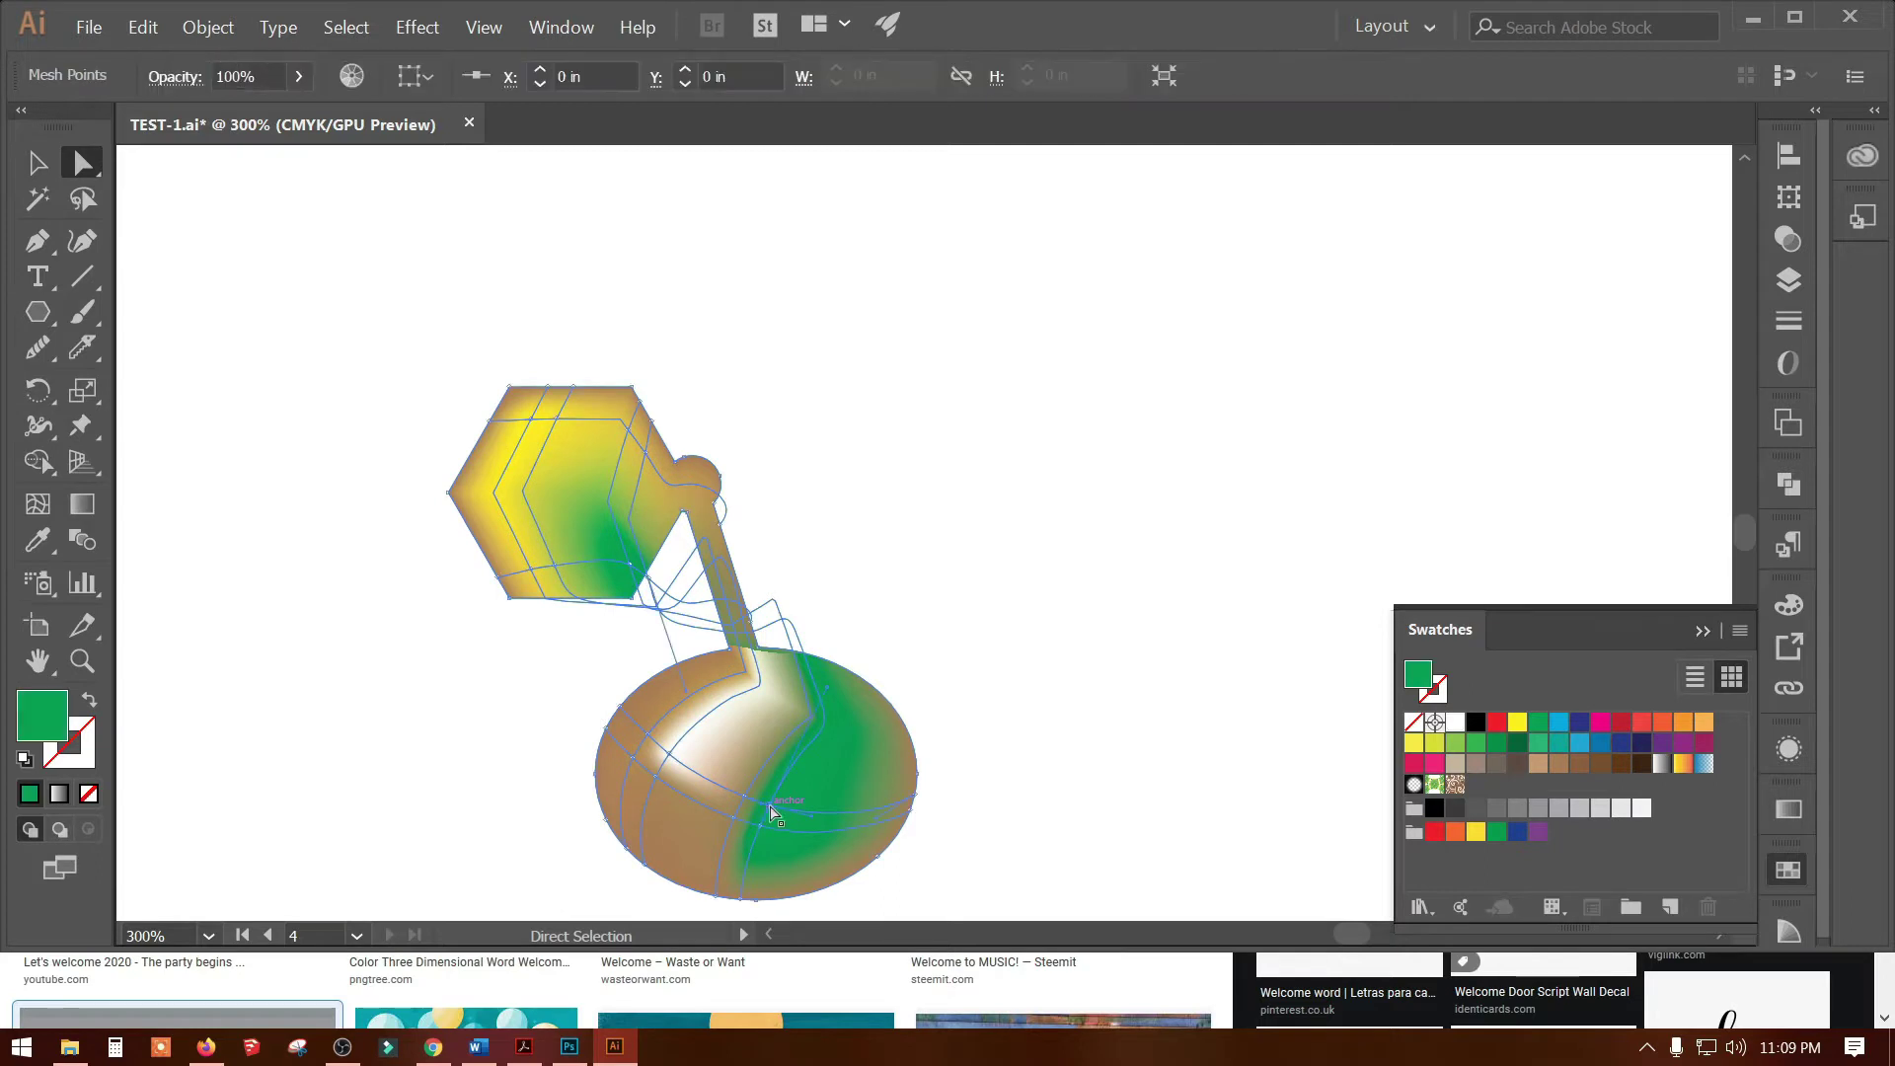
left_click(1455, 724)
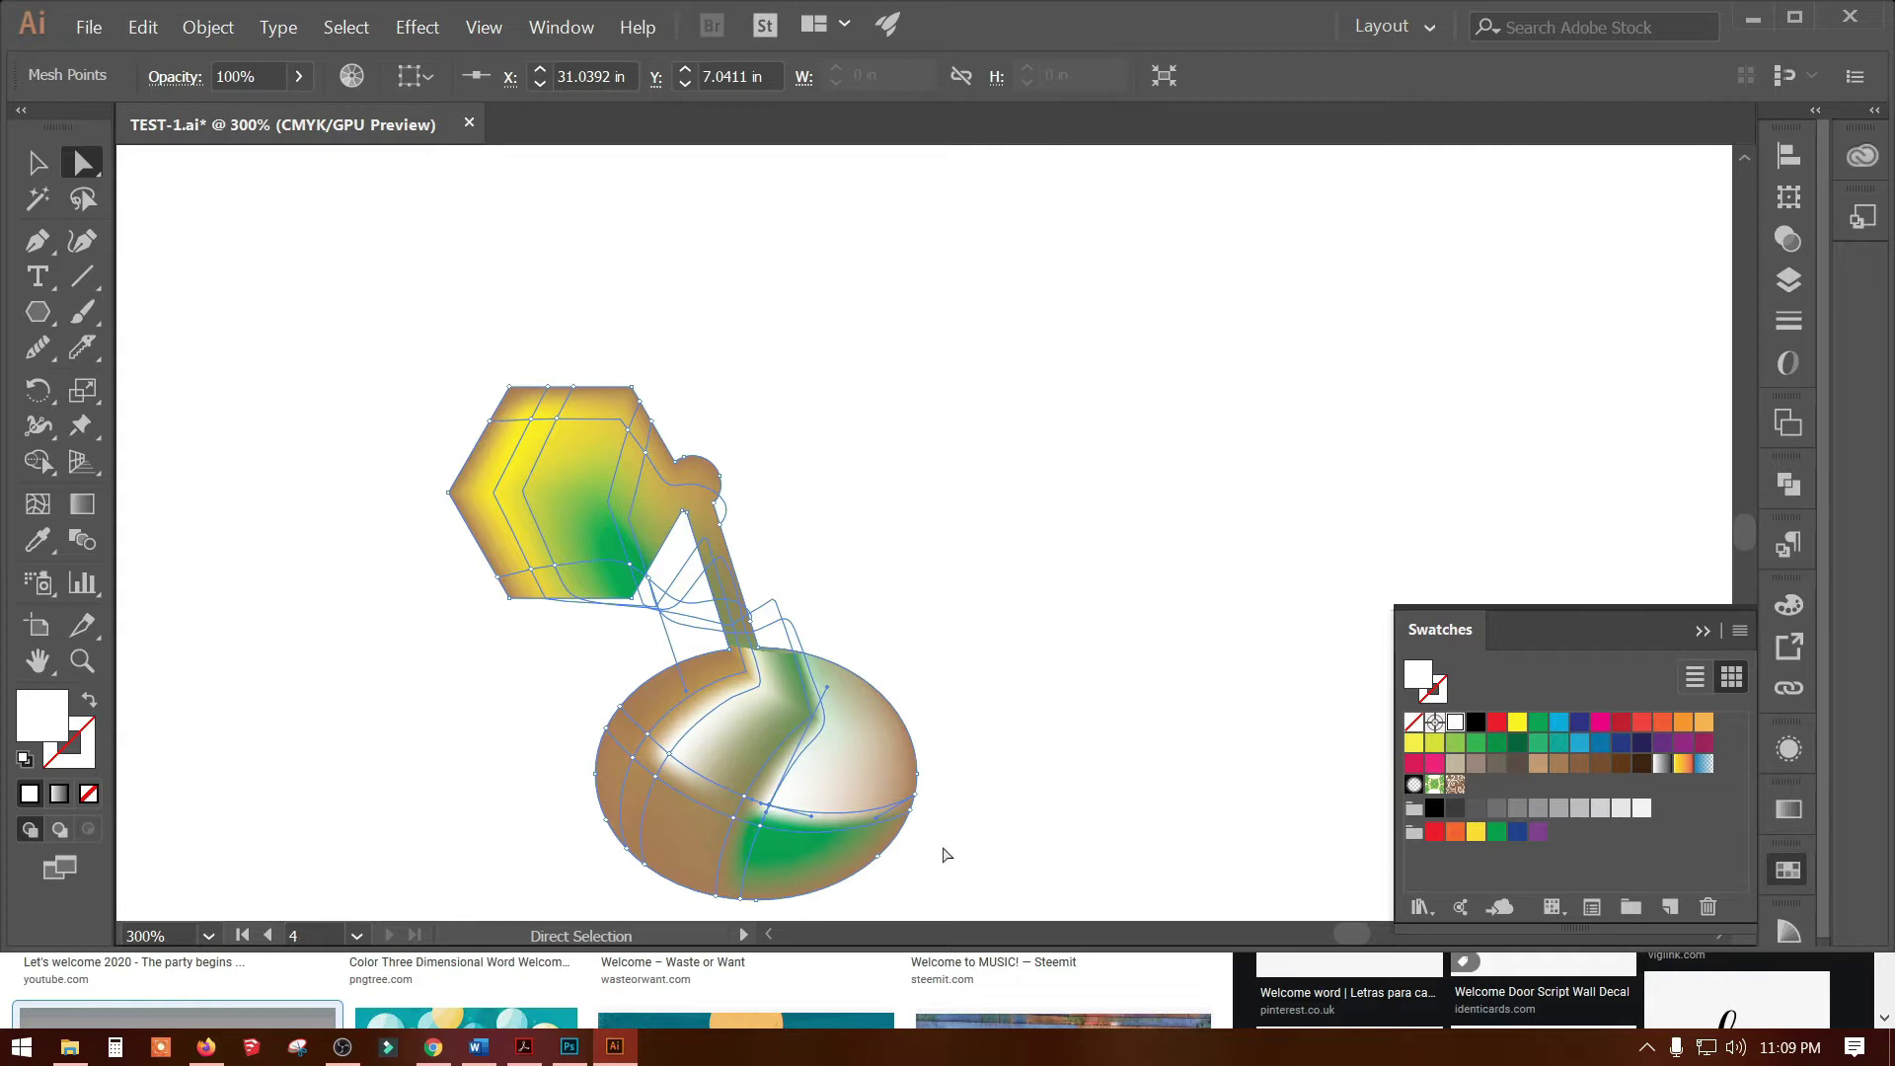
left_click(645, 864)
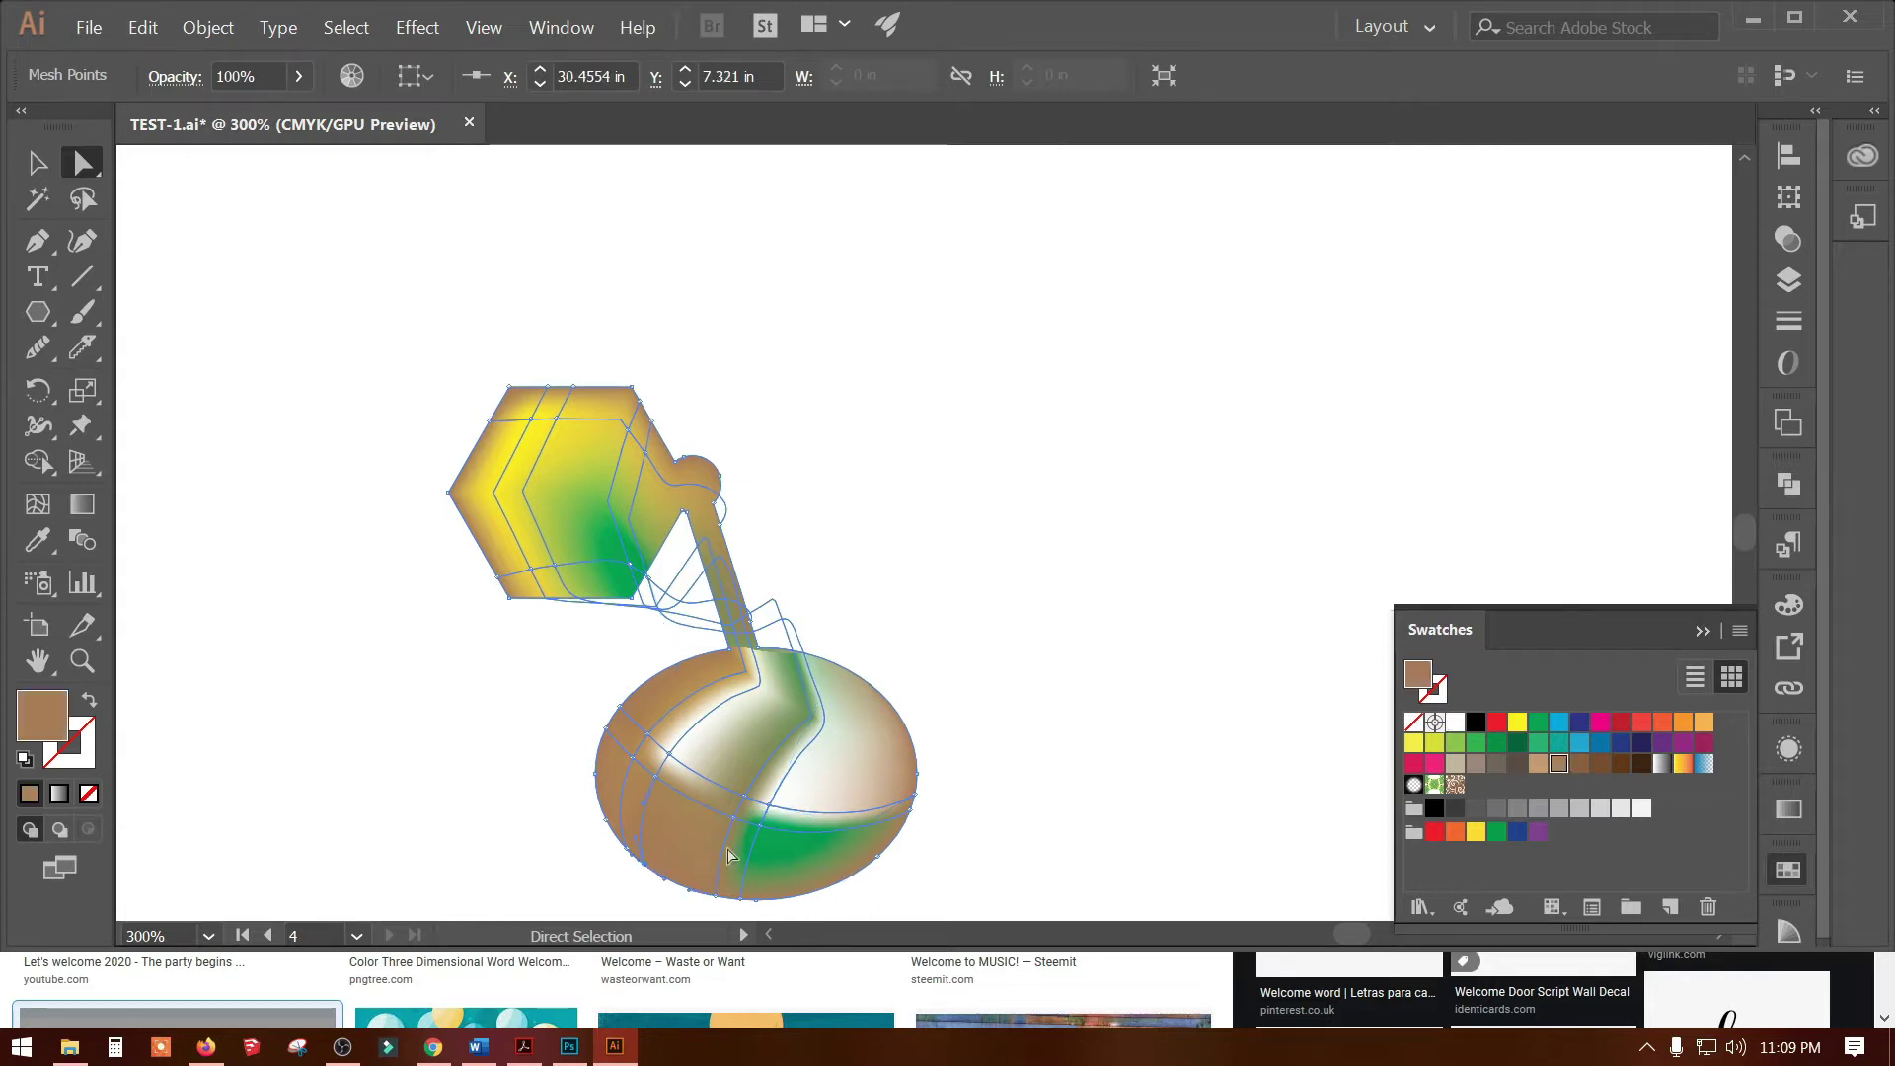
left_click(1456, 727)
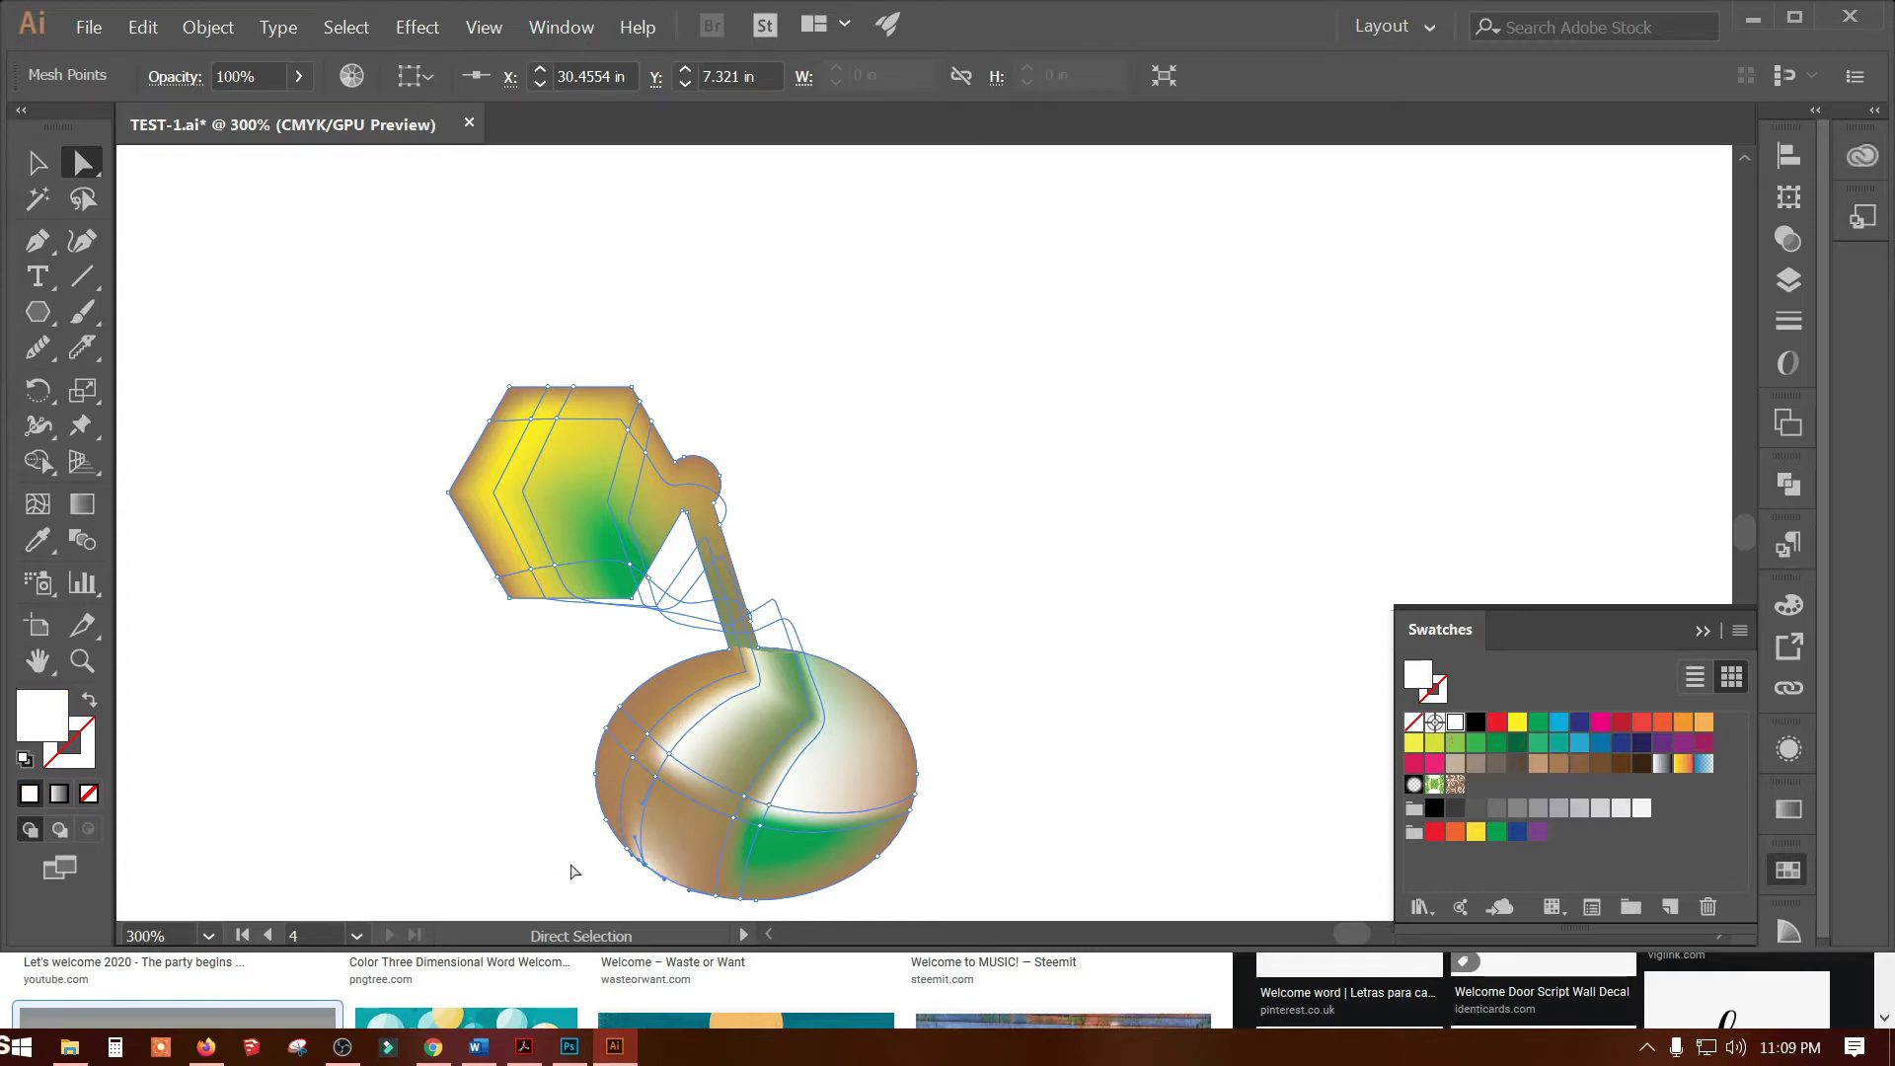
Colour the ellipse's lower-left mesh point magenta and a lower-right point light orange
left_click(701, 839)
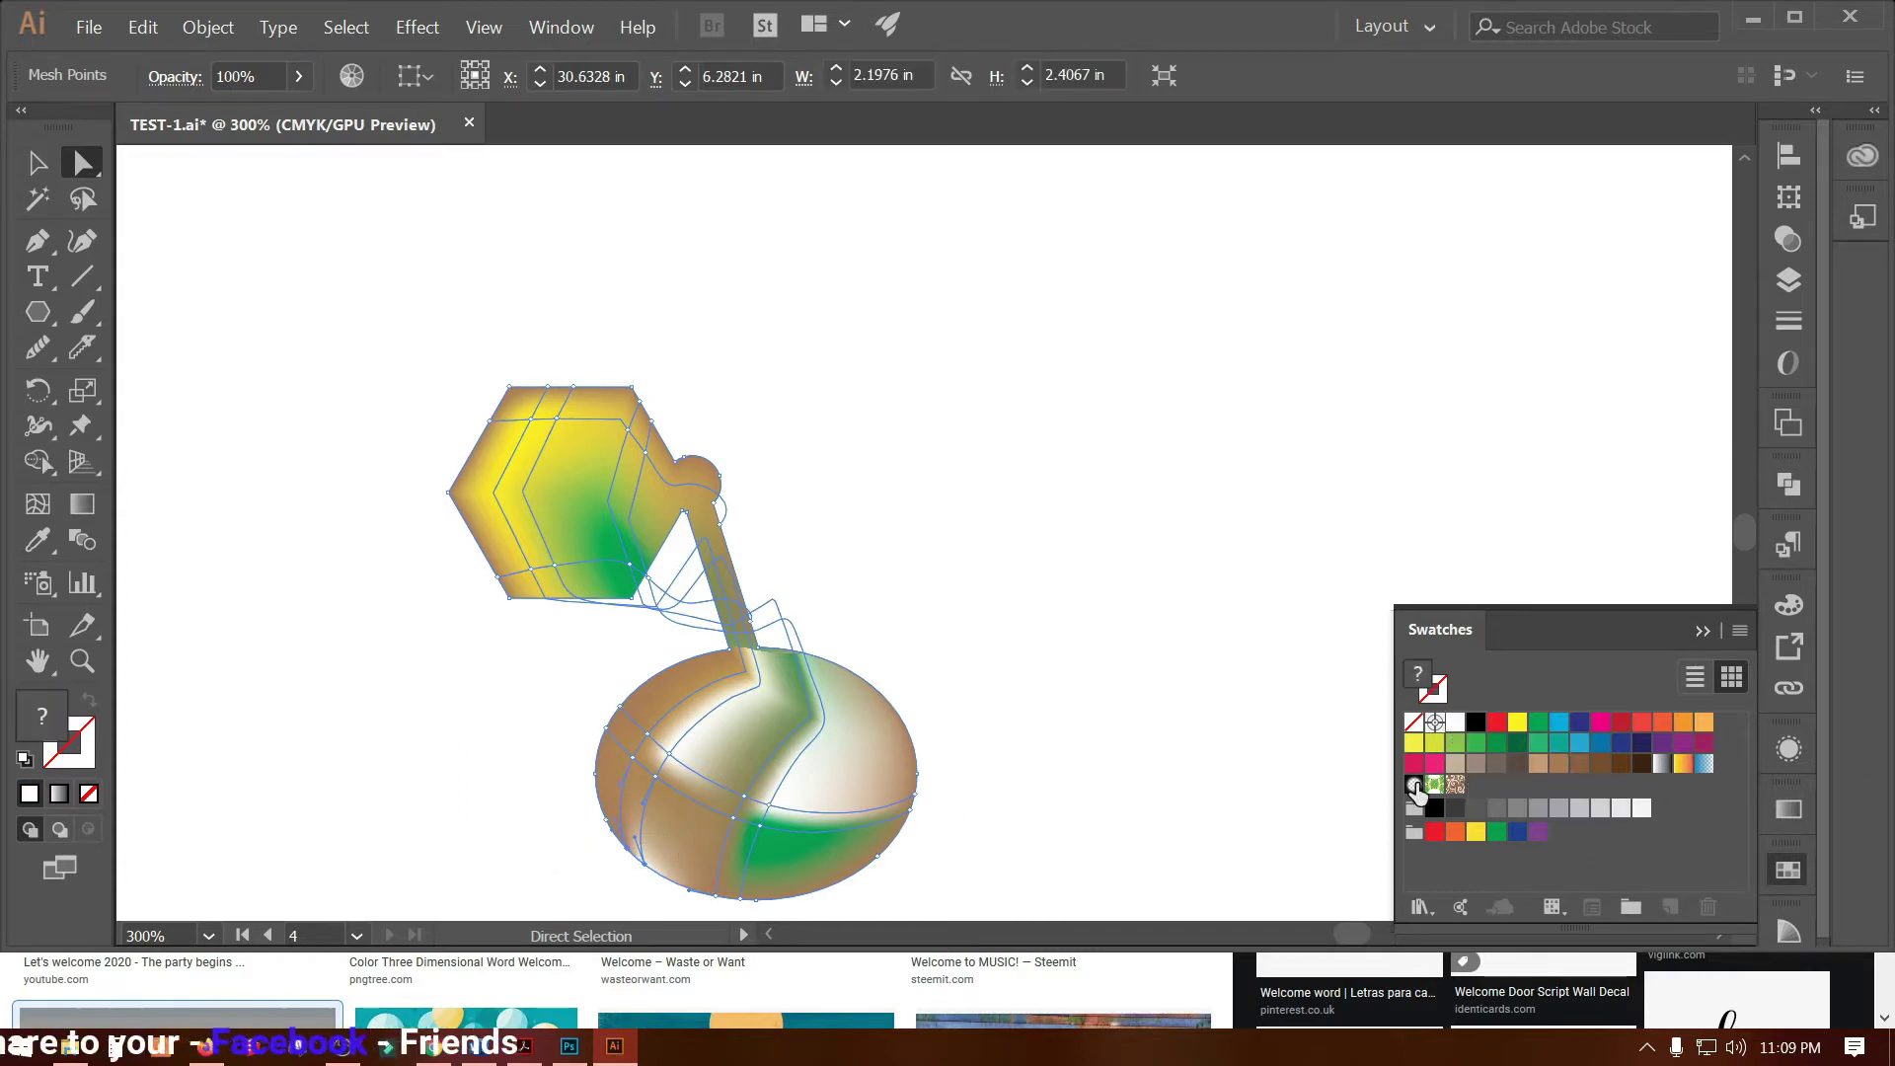
left_click(632, 847)
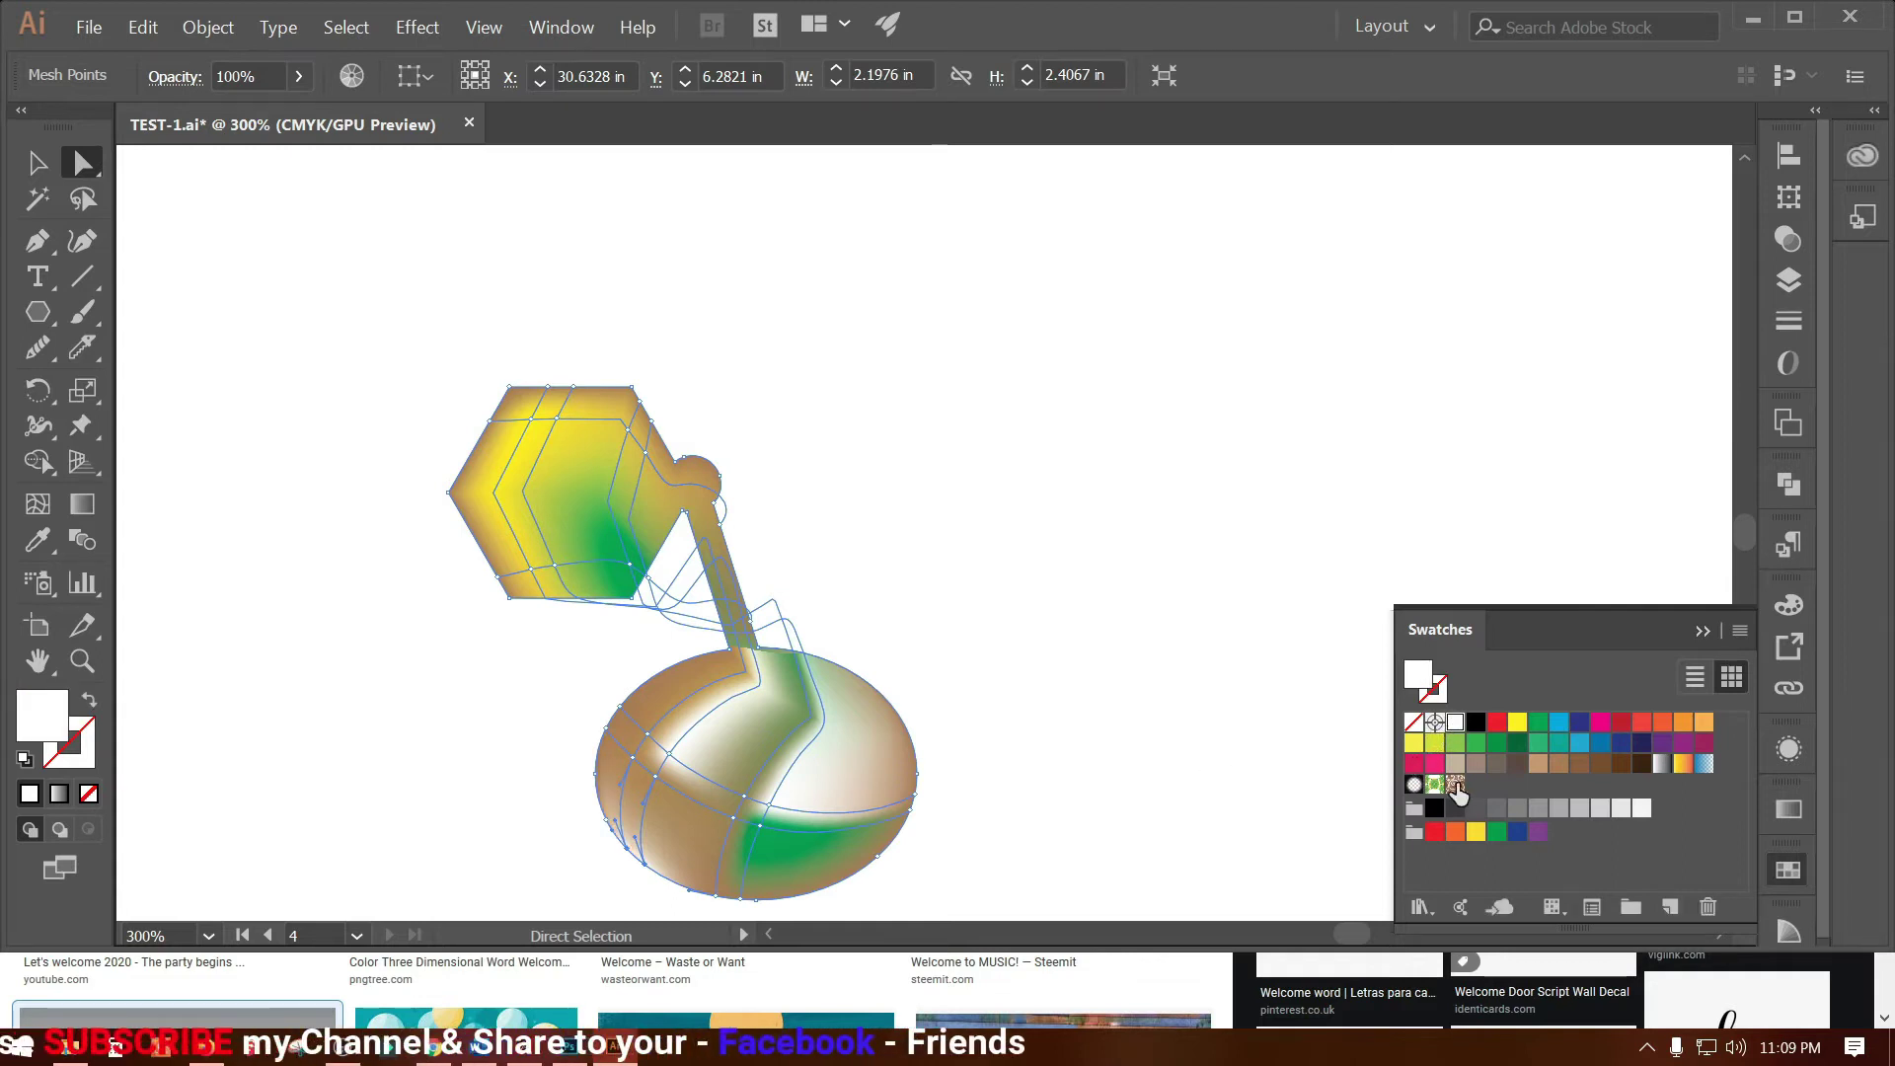
left_click(1600, 721)
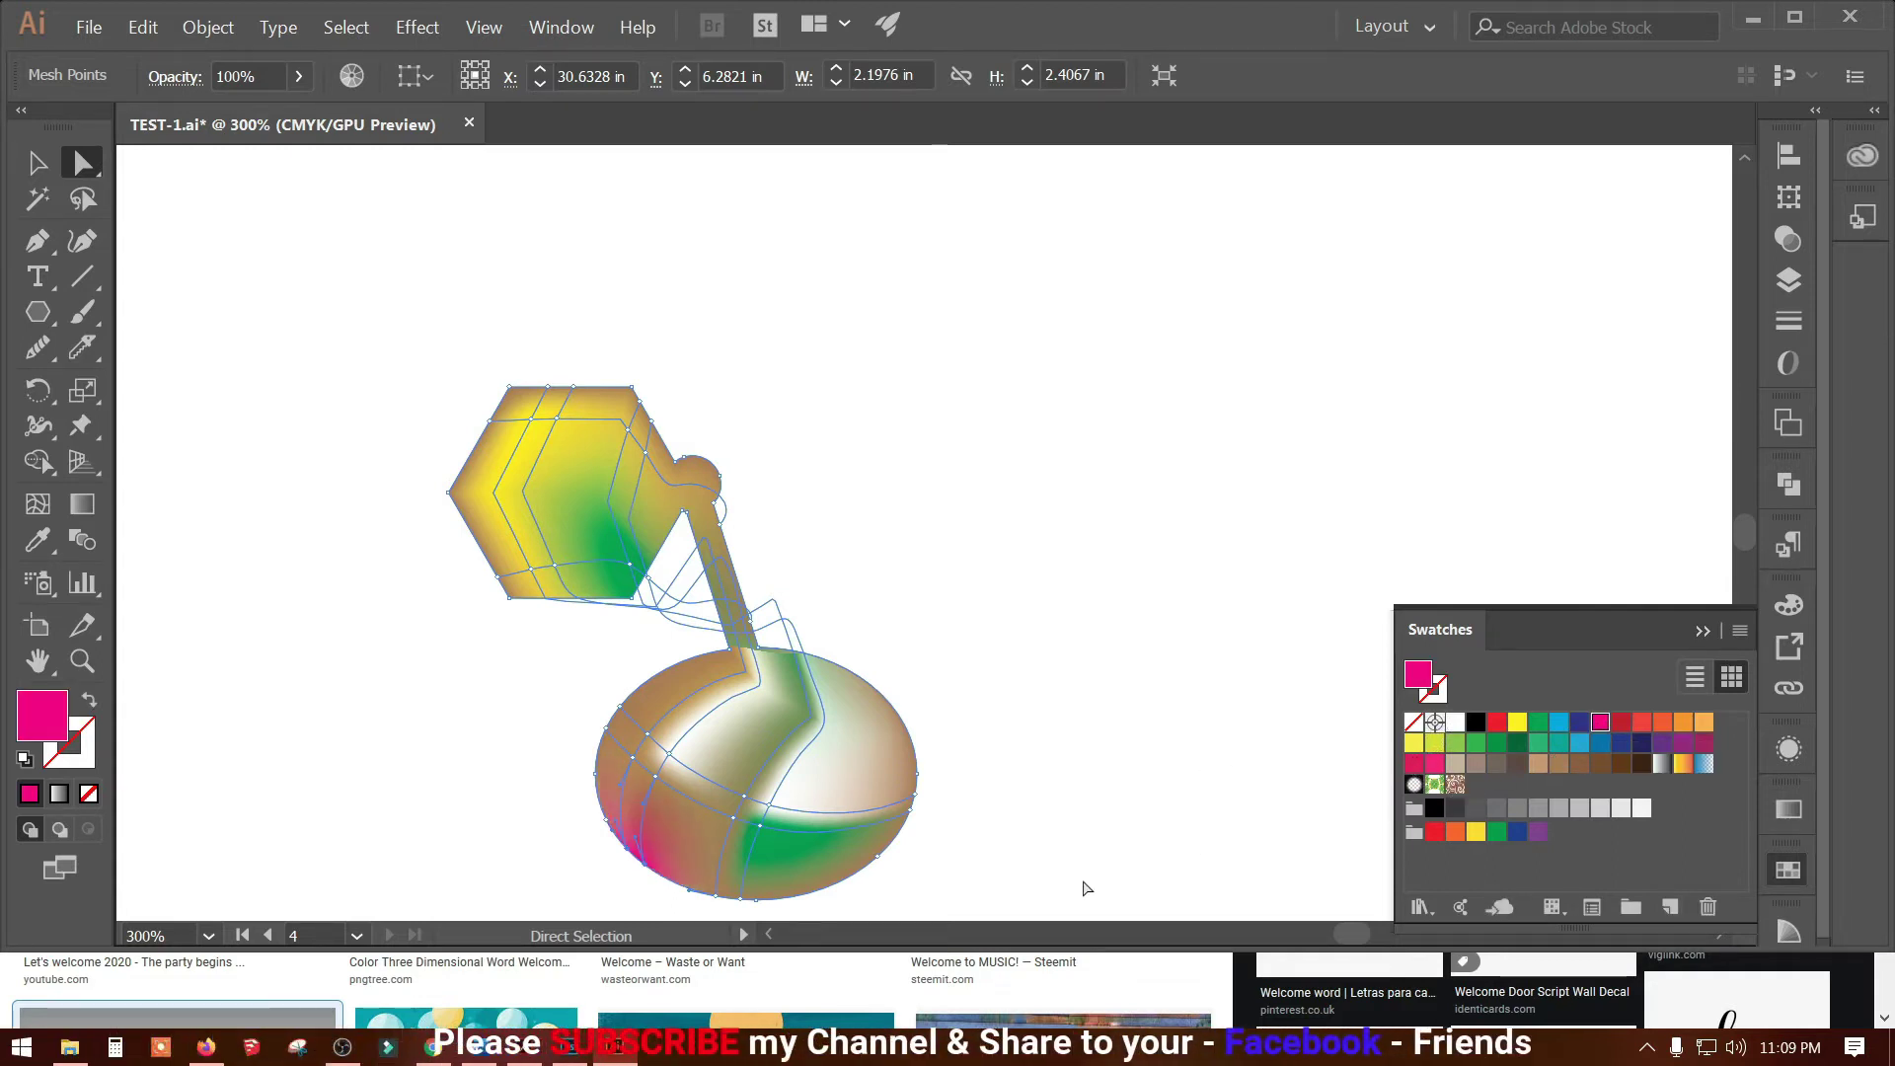
left_click(876, 855)
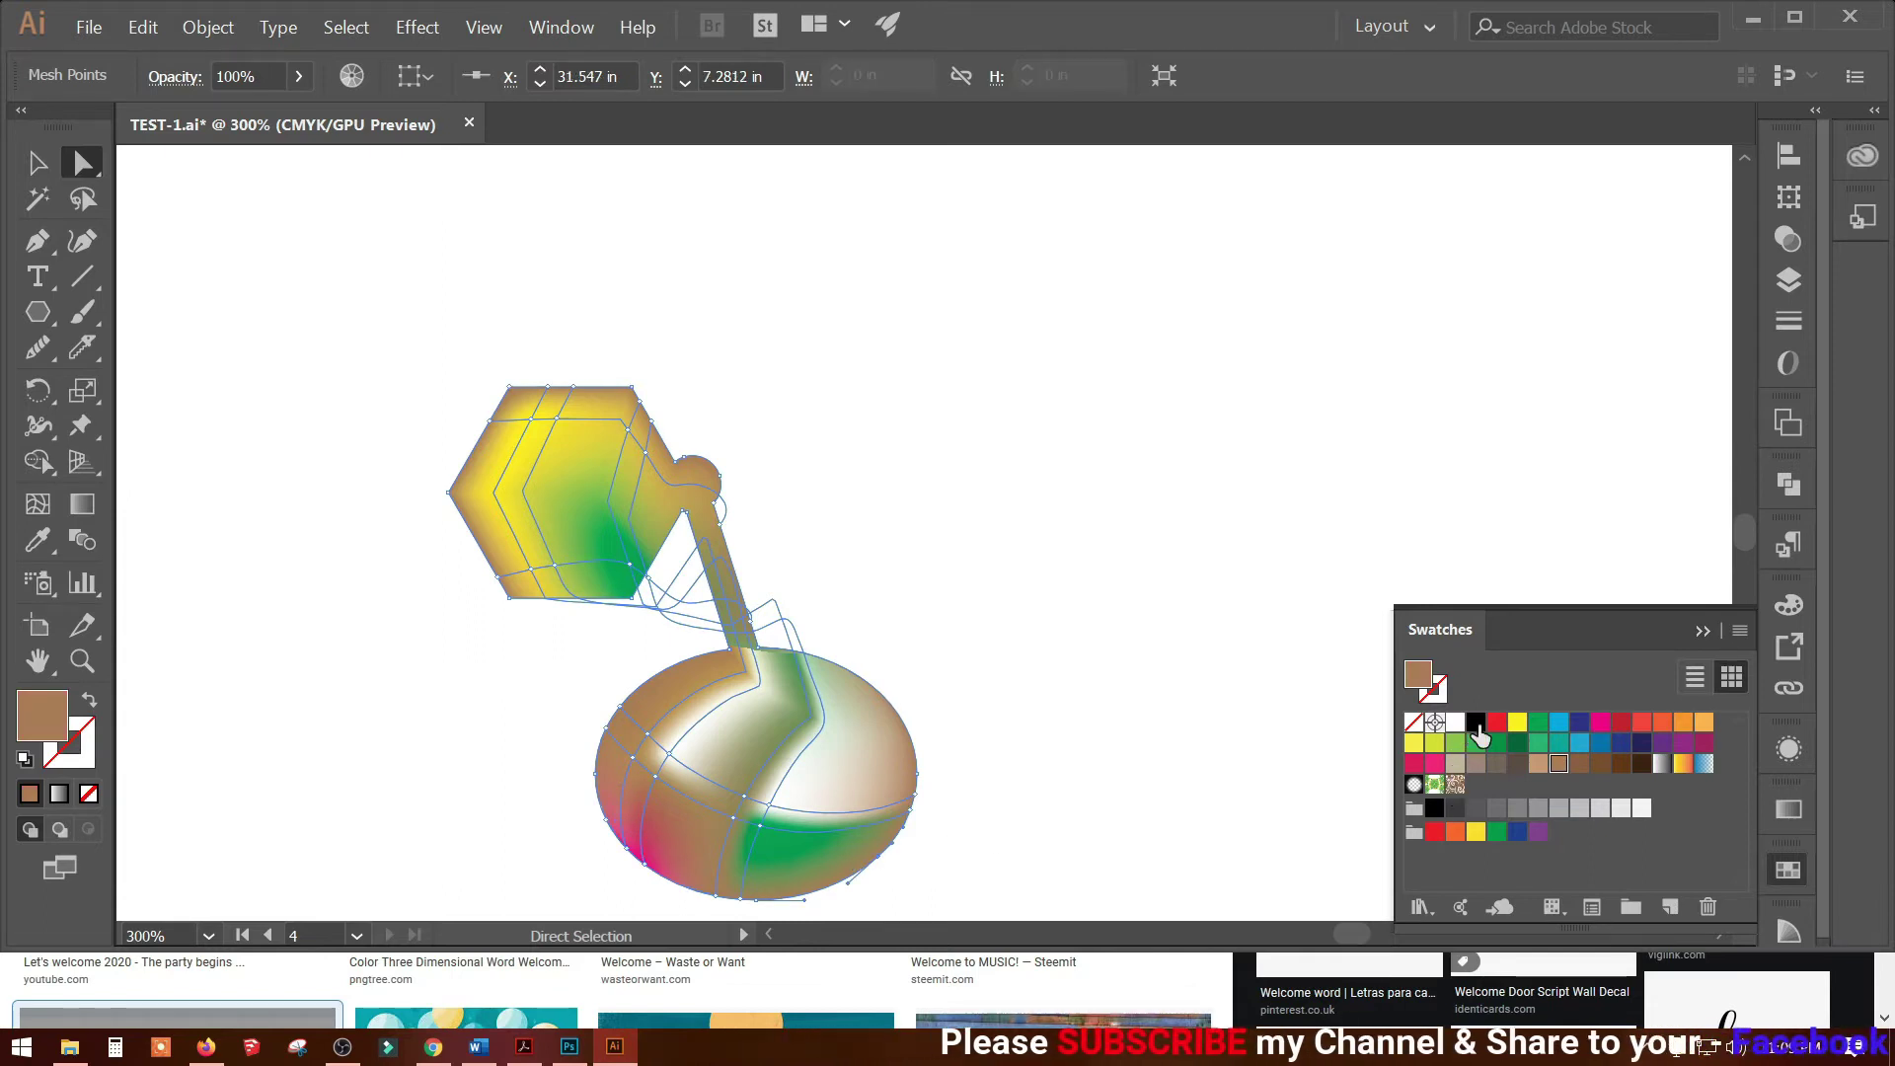
left_click(1704, 722)
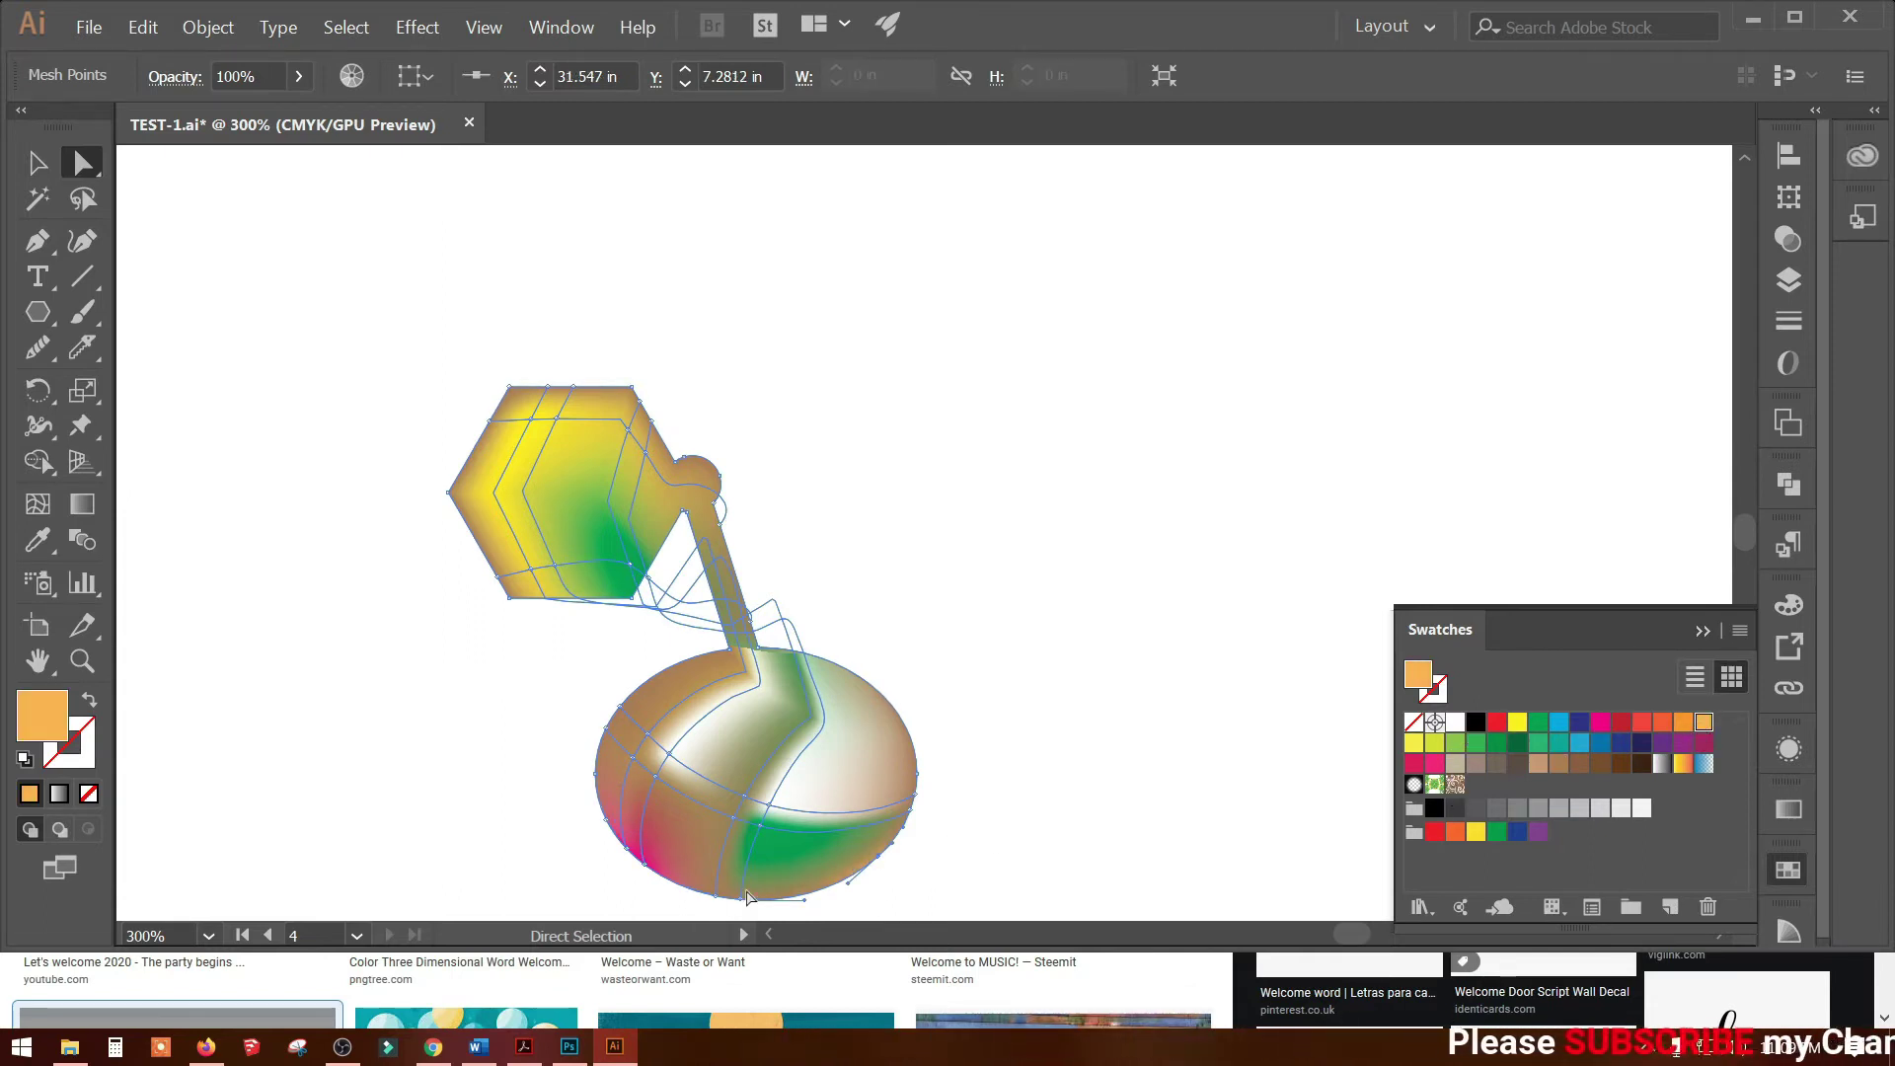
Drag the hexagon's mesh points to shift the green blend at its lower right
left_click(933, 607)
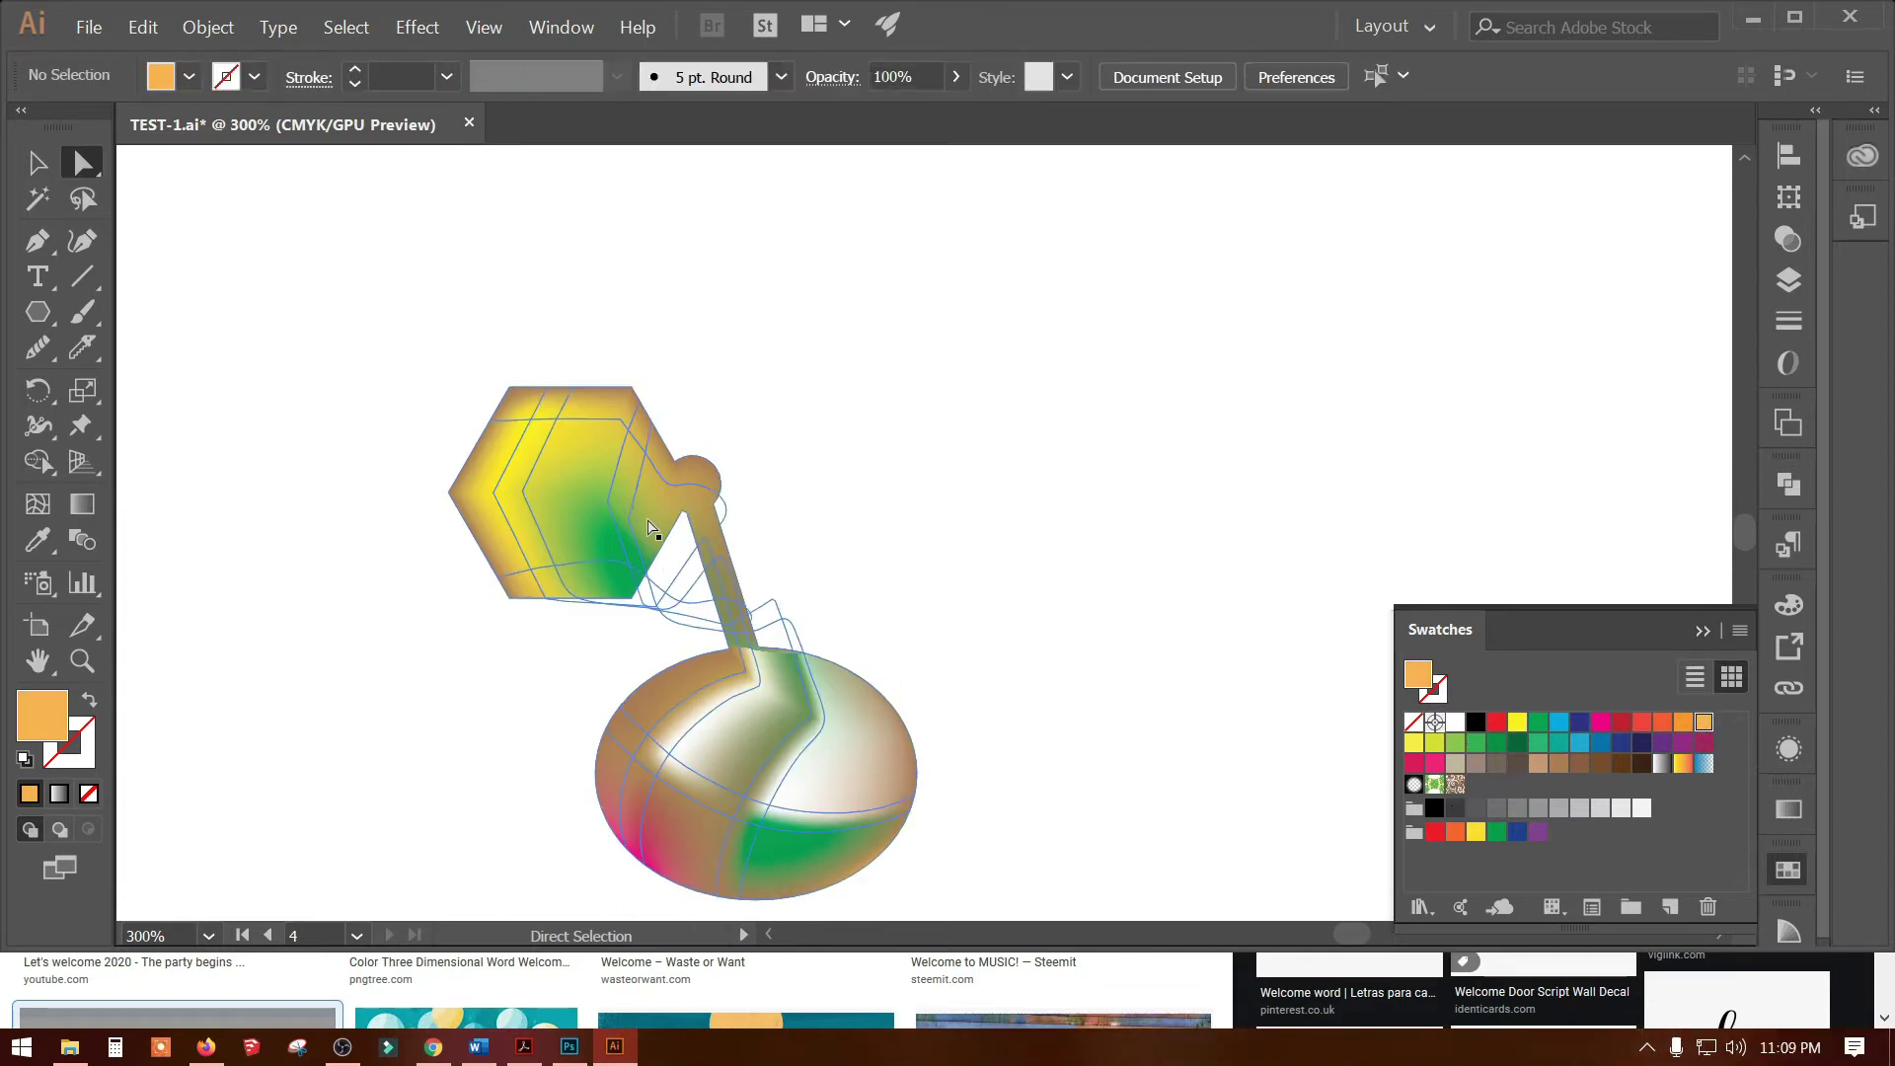
left_click(607, 509)
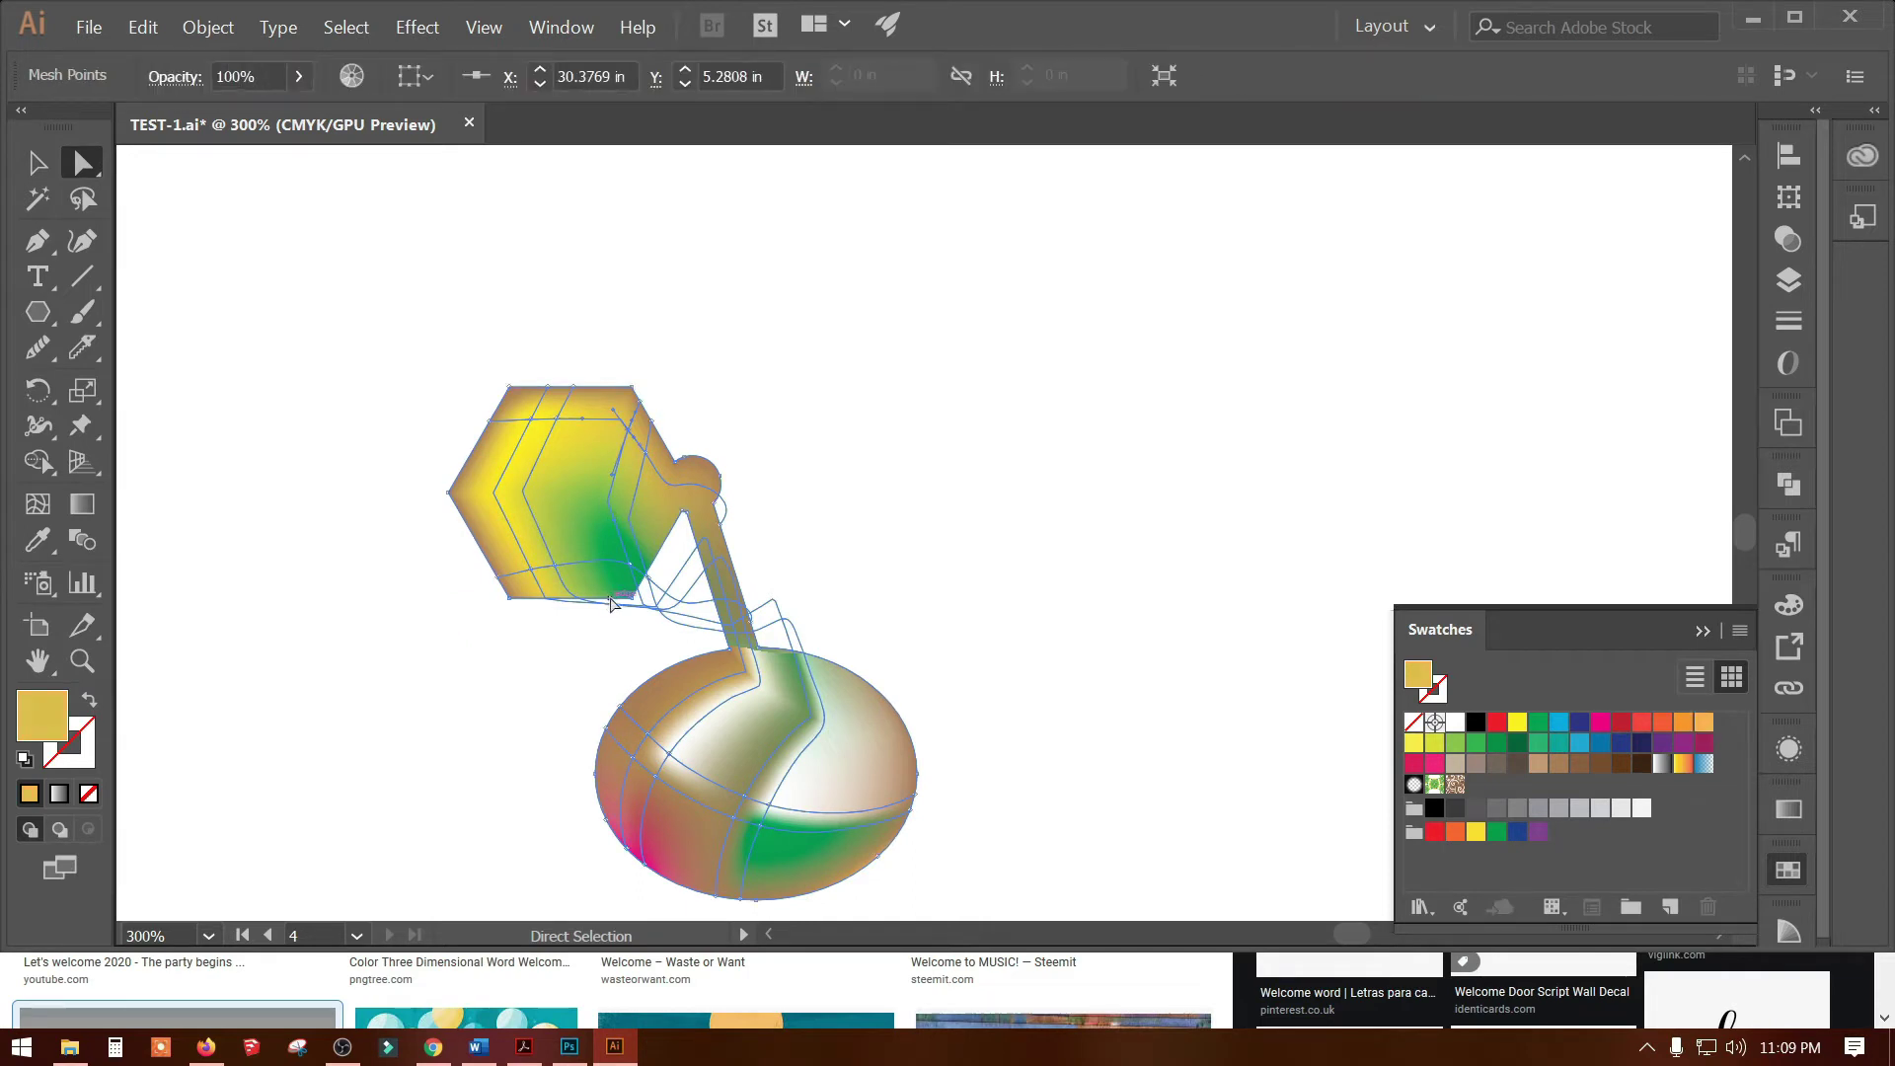
left_click_drag(558, 570, 619, 704)
left_click(881, 465)
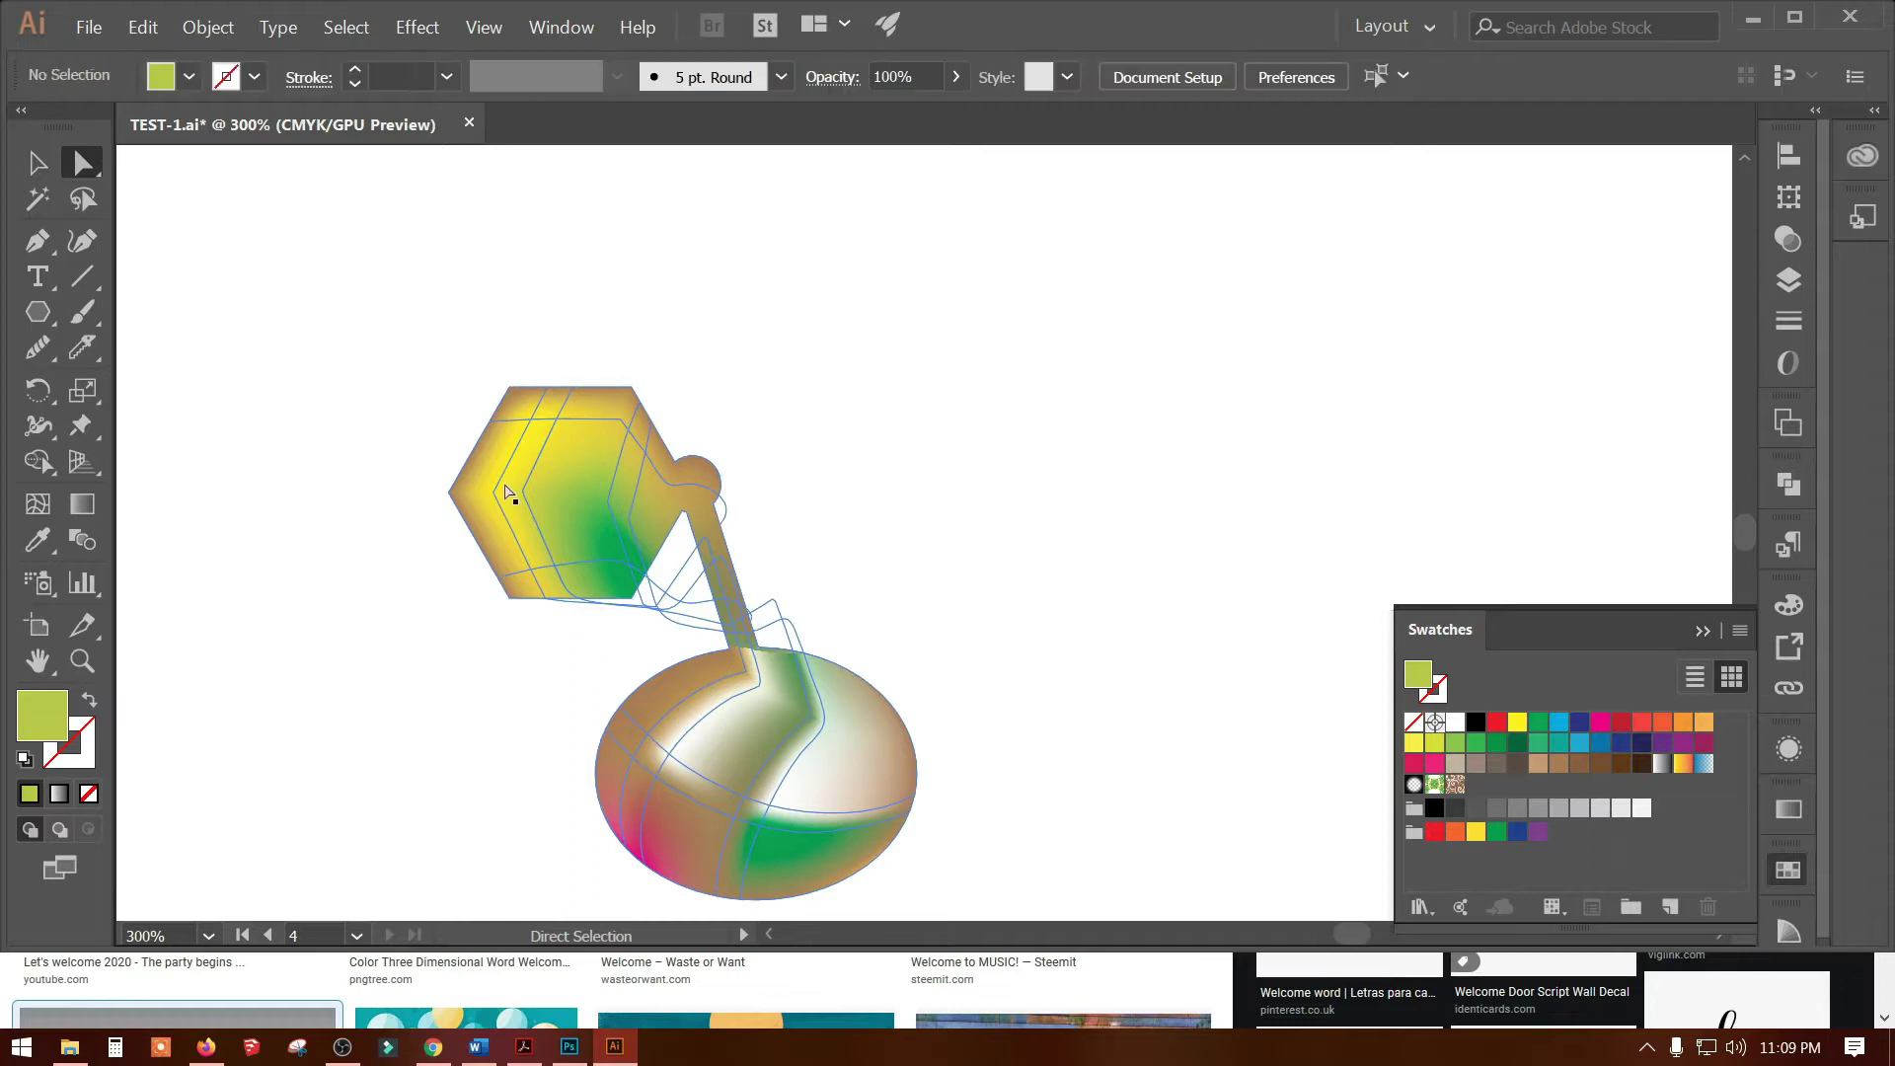
left_click_drag(513, 499, 484, 388)
left_click(460, 369)
left_click(629, 432)
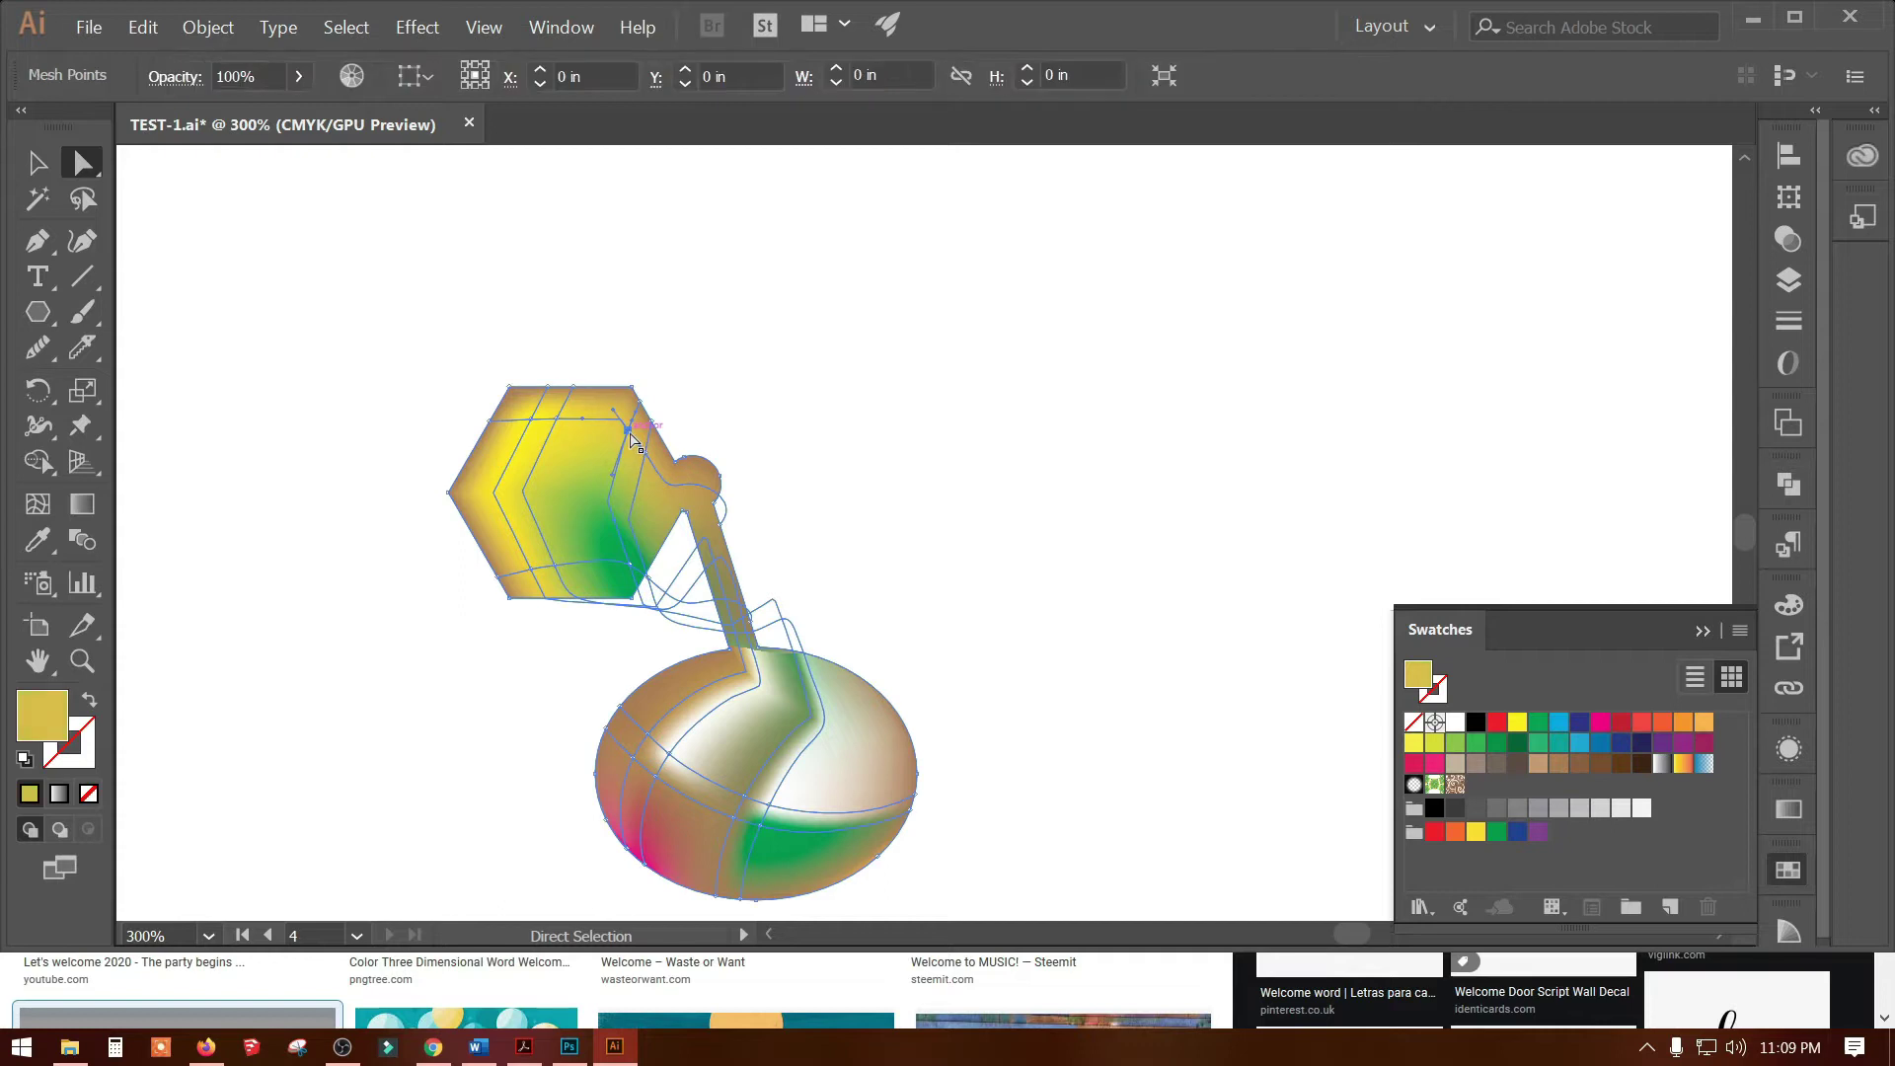
left_click(633, 570)
left_click_drag(633, 571, 662, 588)
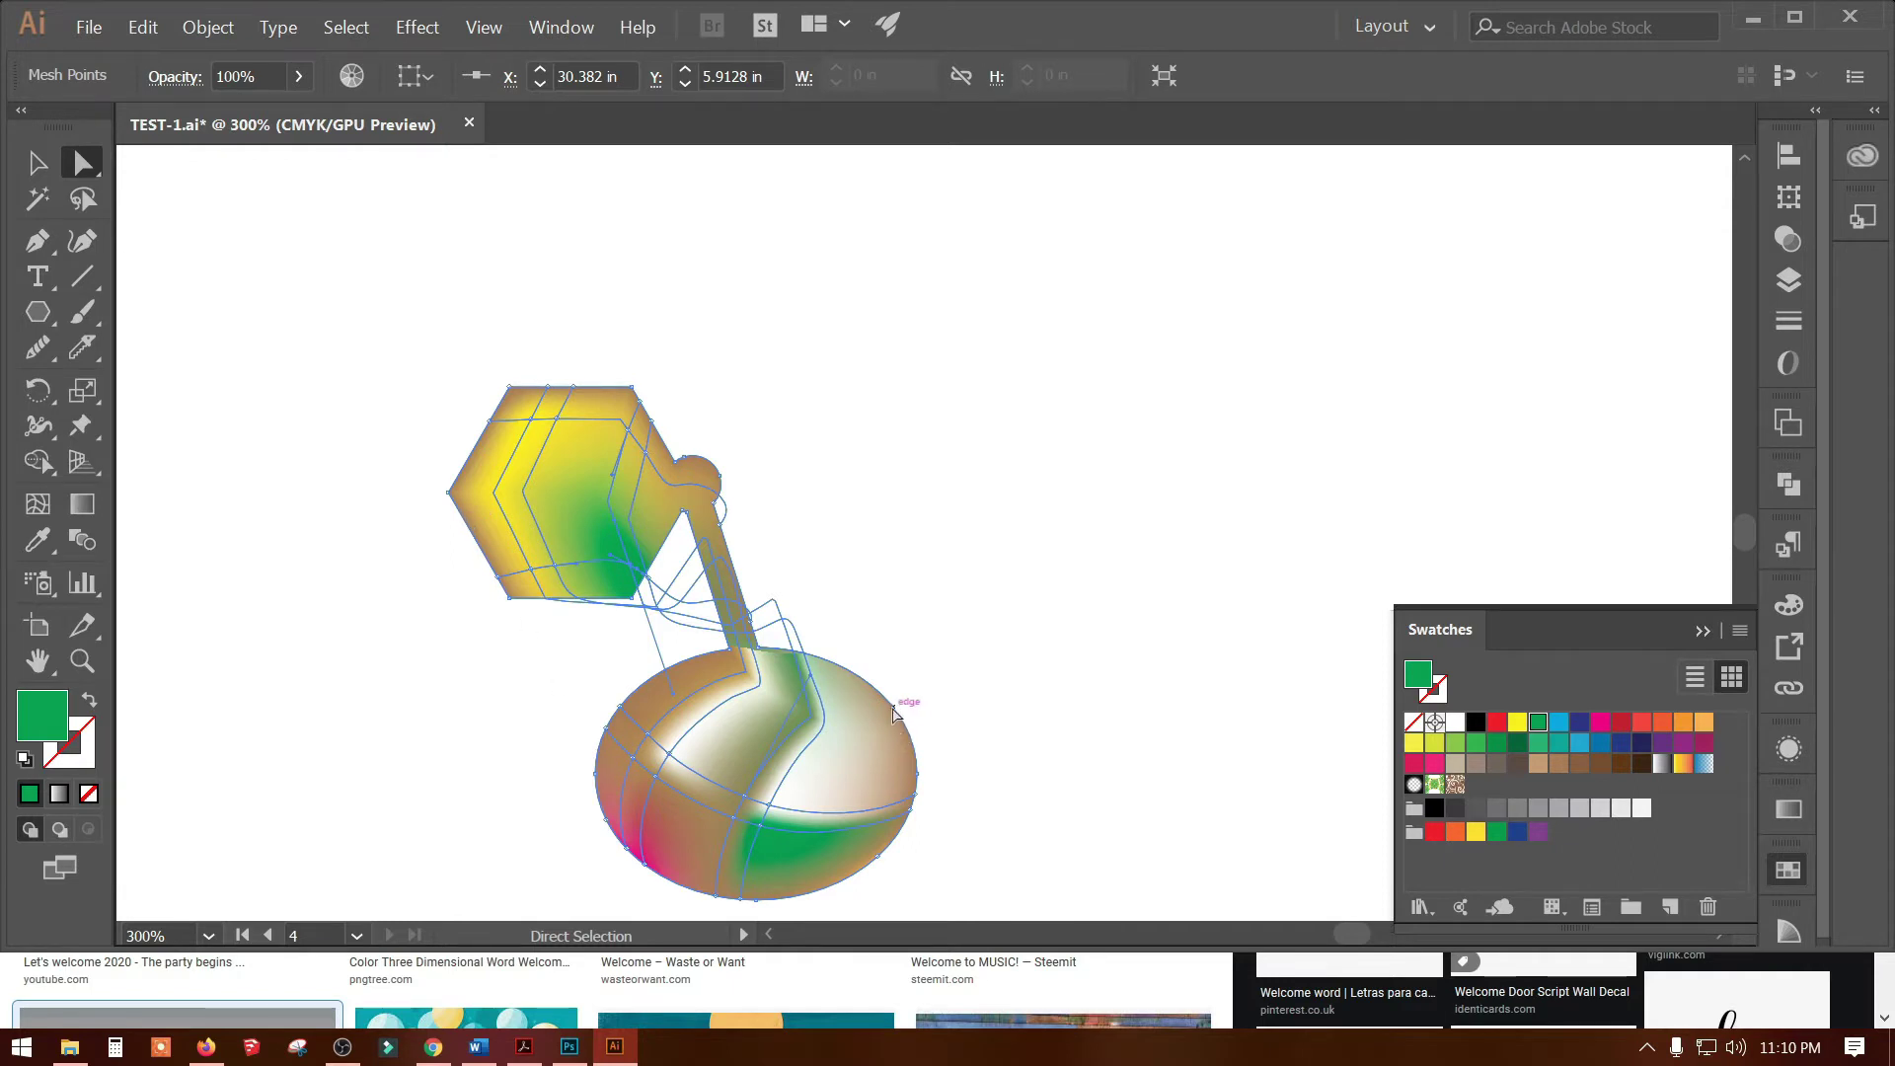
Add a red mesh point at the ellipse's upper-right edge
left_click(38, 506)
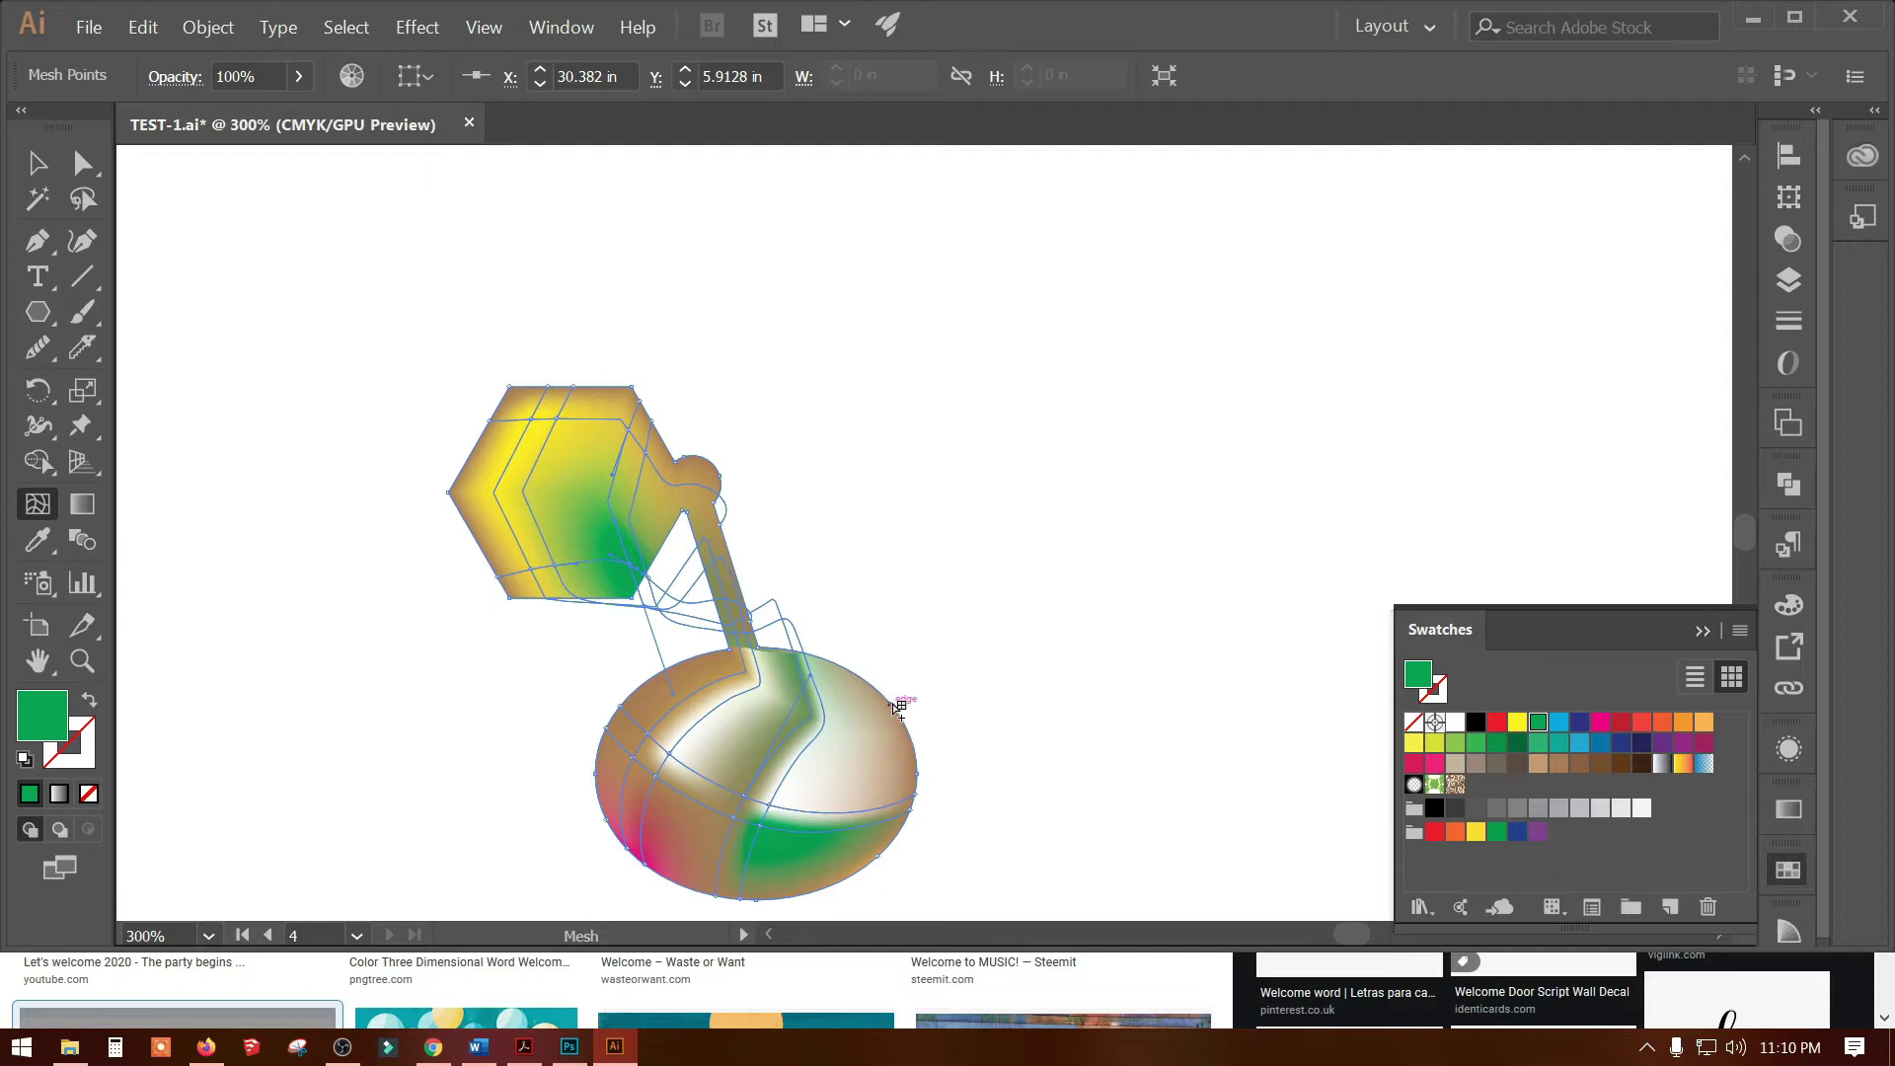
left_click(894, 703)
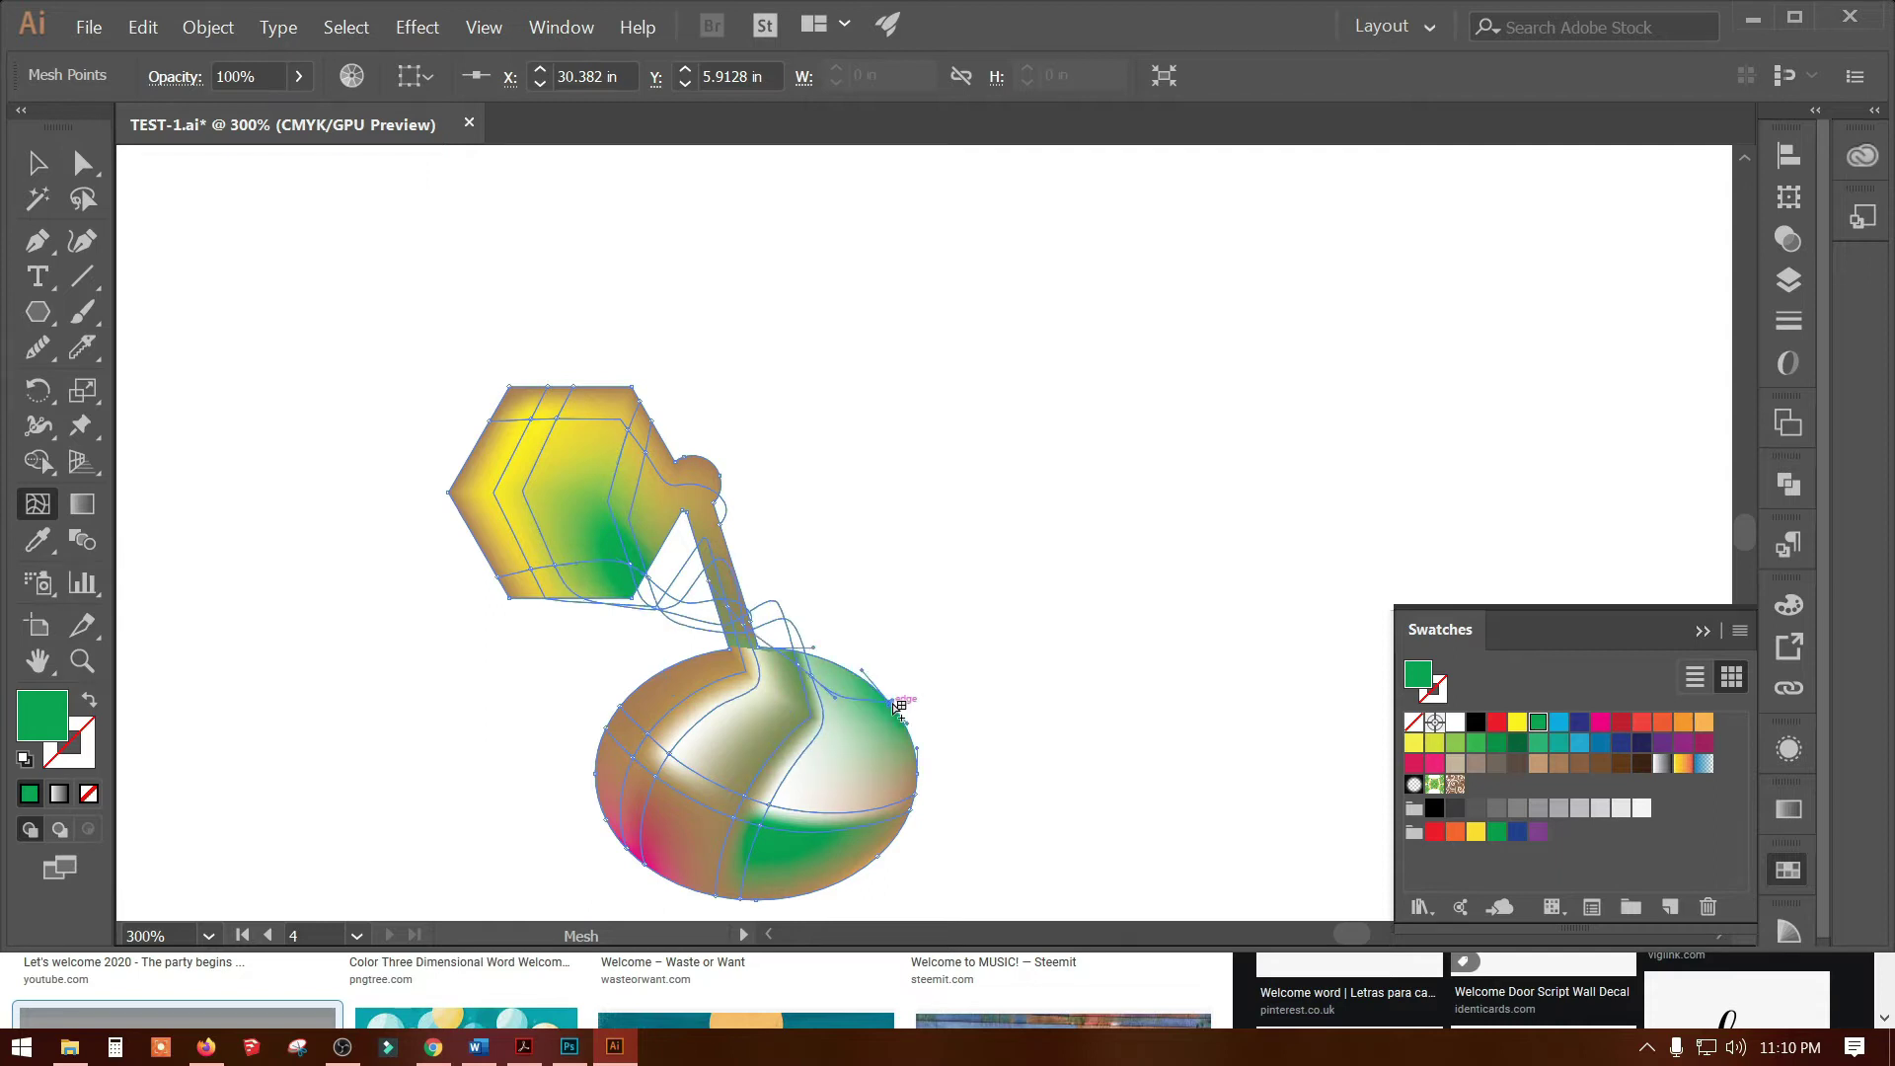
left_click(1496, 724)
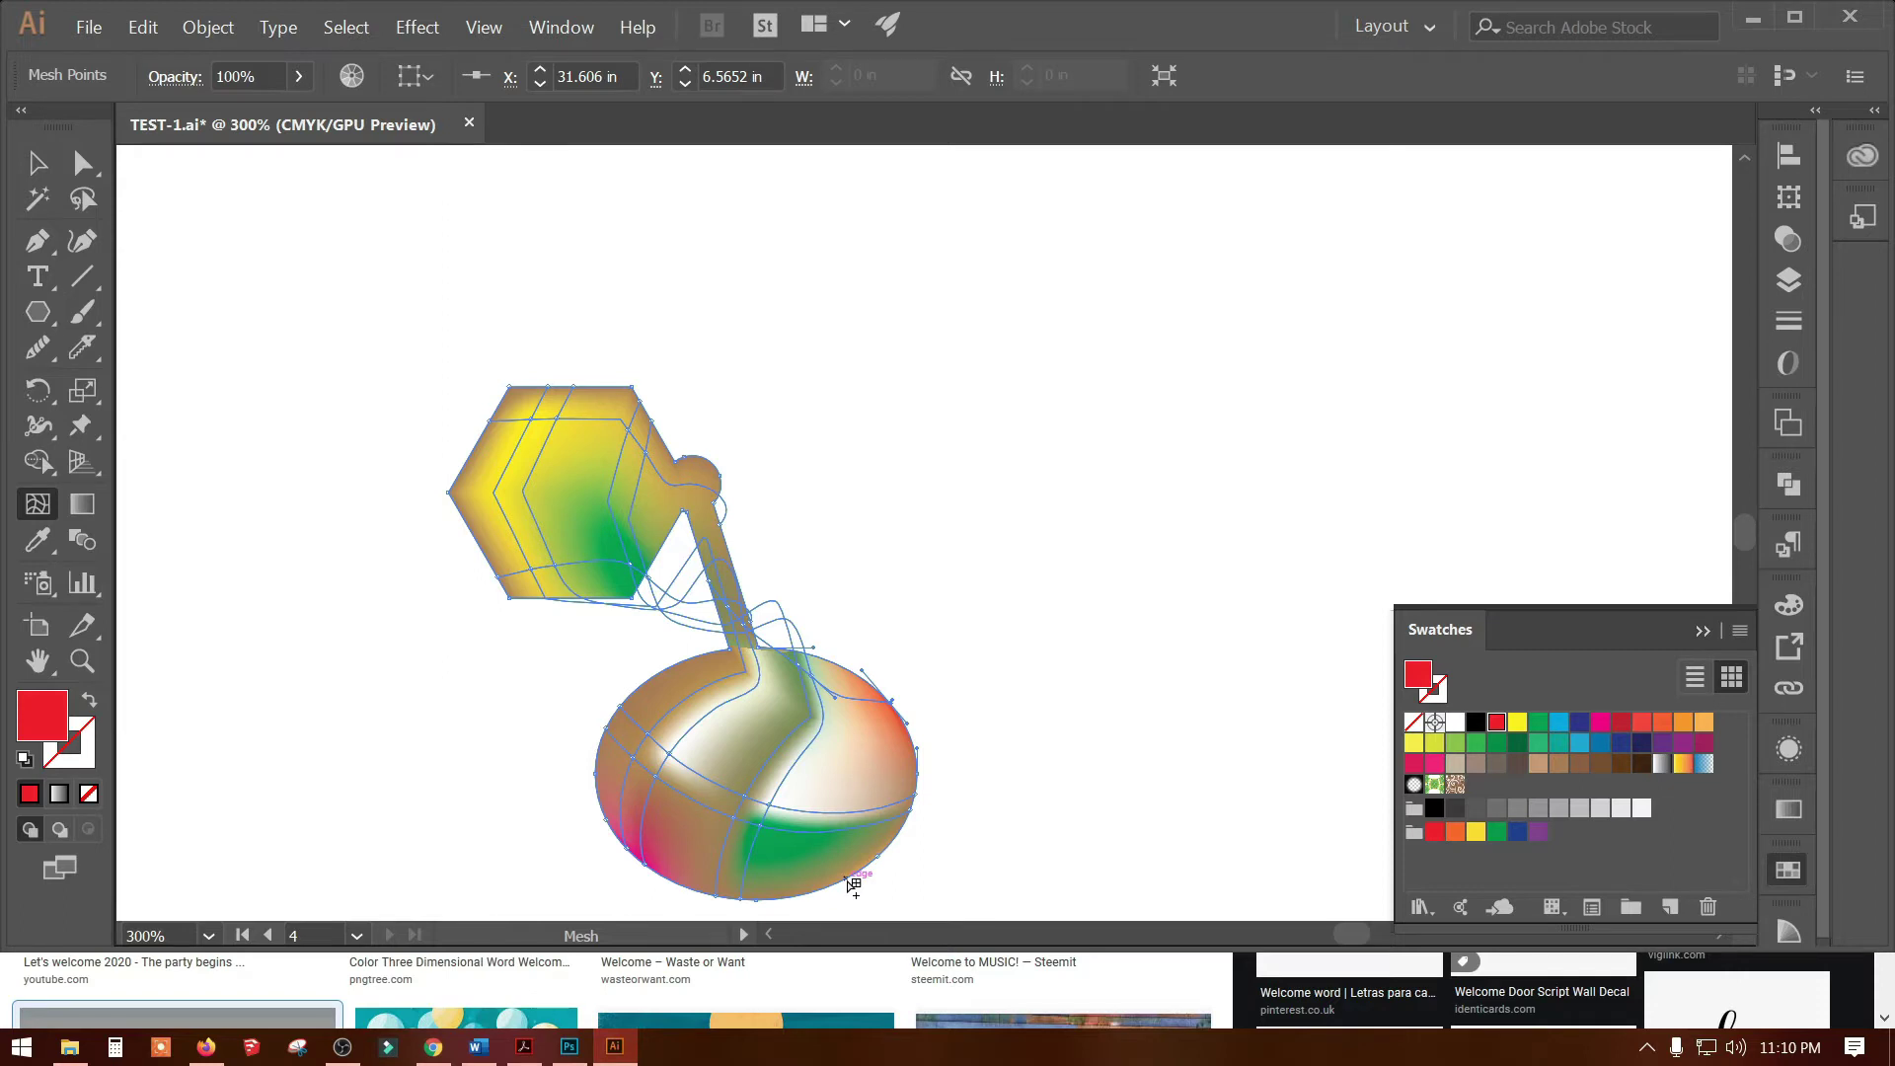
Add a mesh line through the ellipse's lower-right edge, coloured light orange after trying magenta and orange-red
left_click(849, 878)
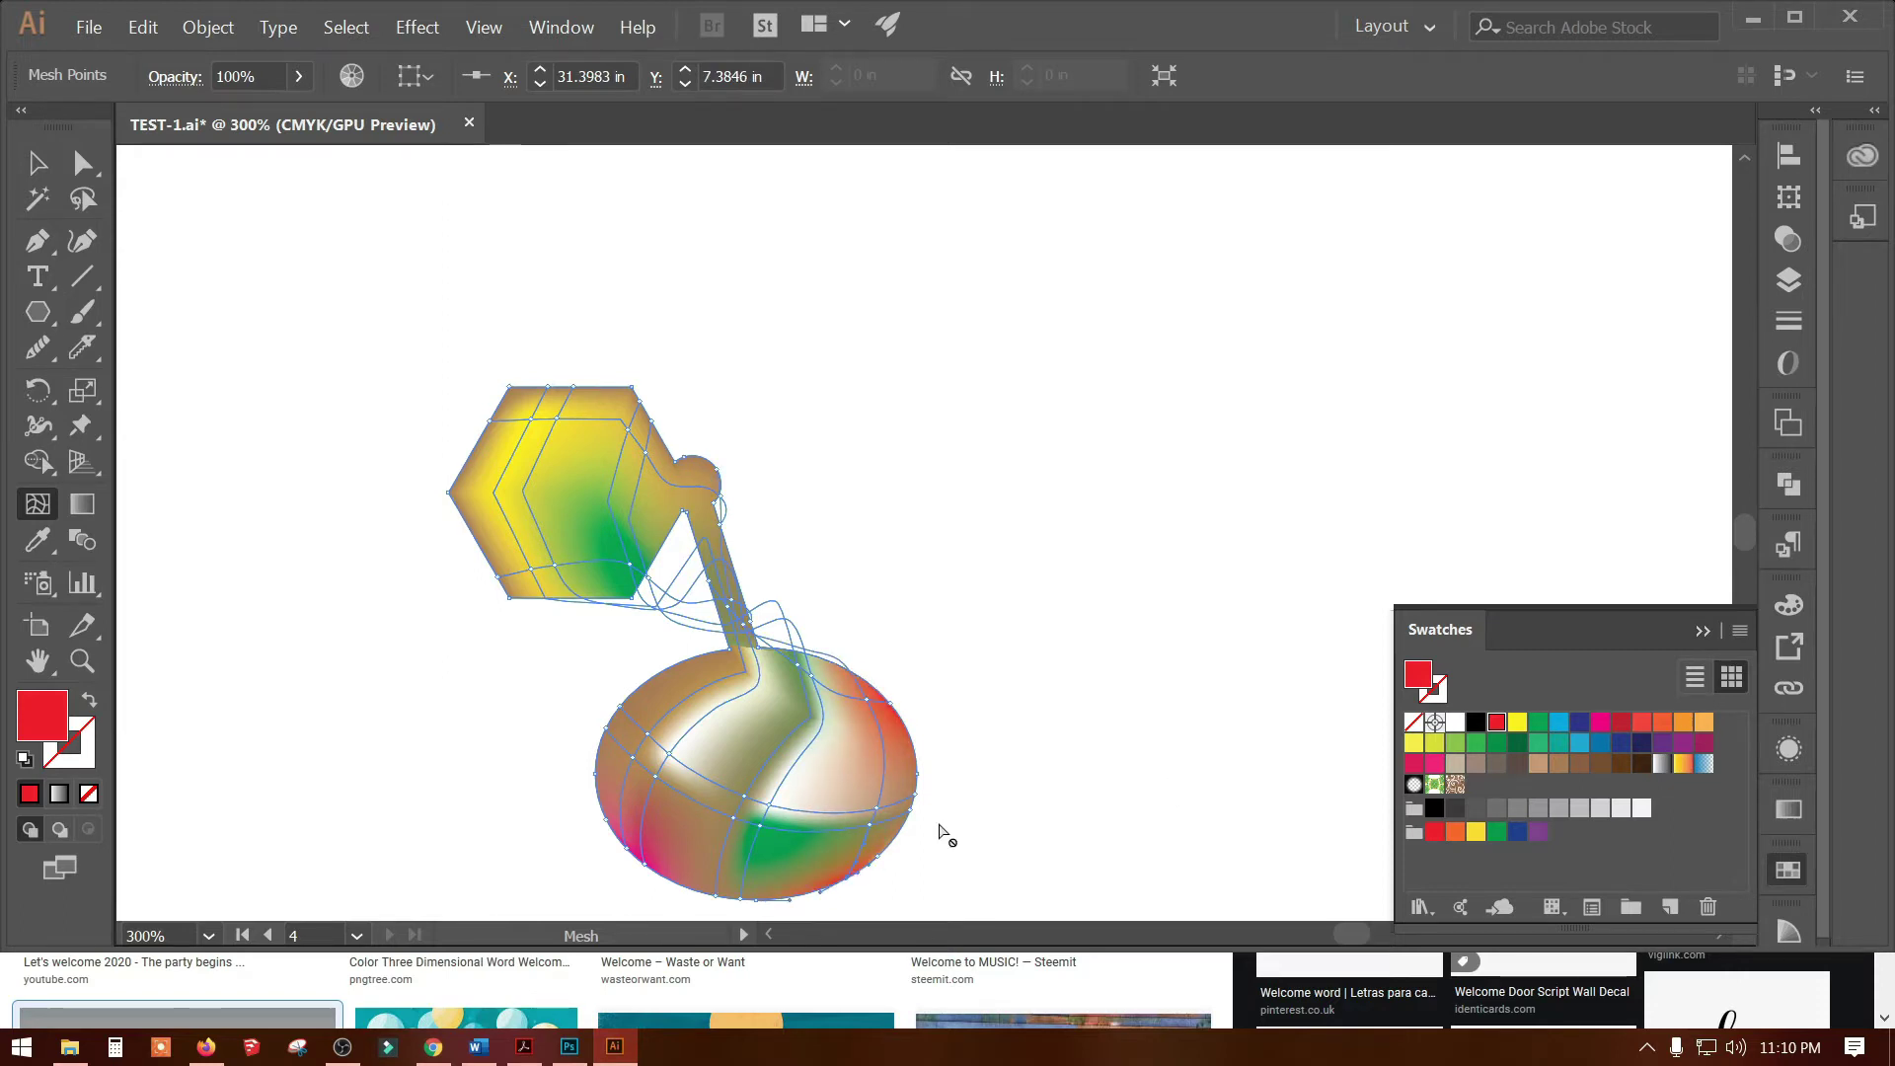
left_click(1601, 729)
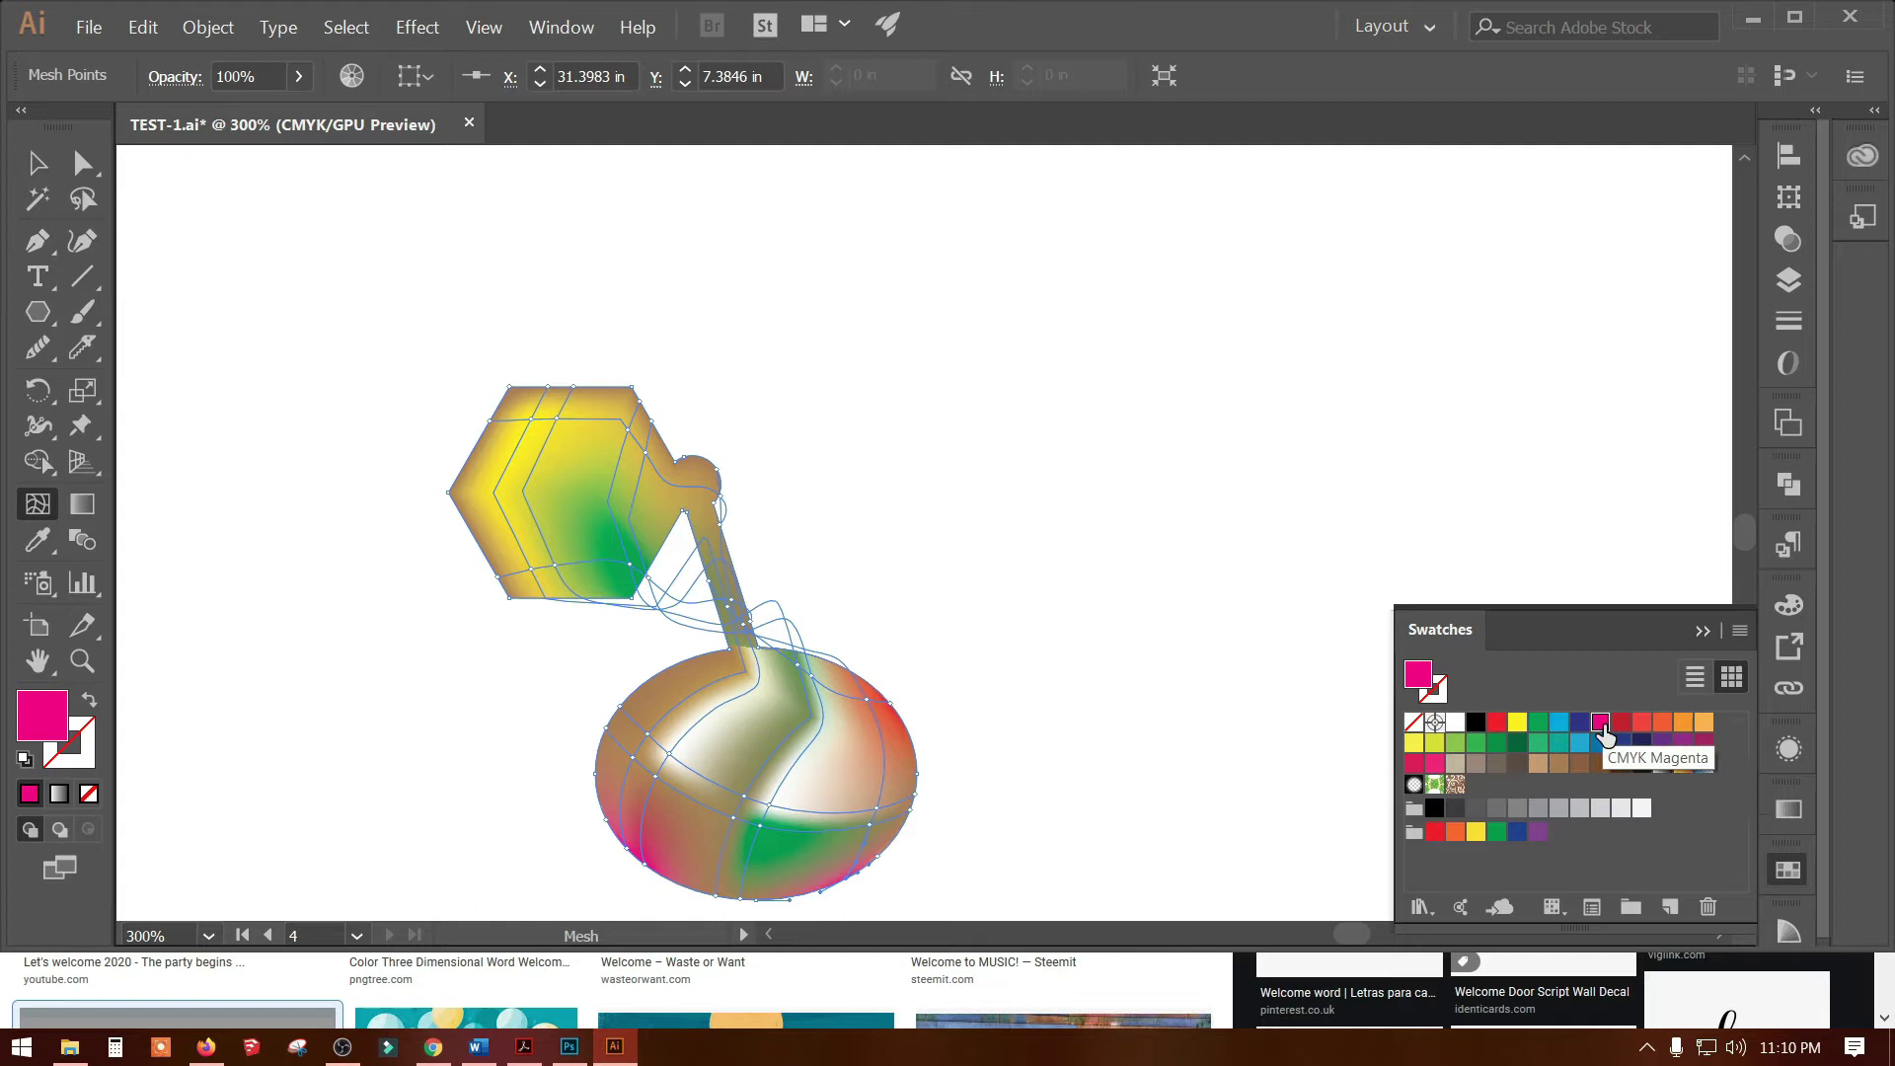
left_click(1663, 724)
left_click(1704, 724)
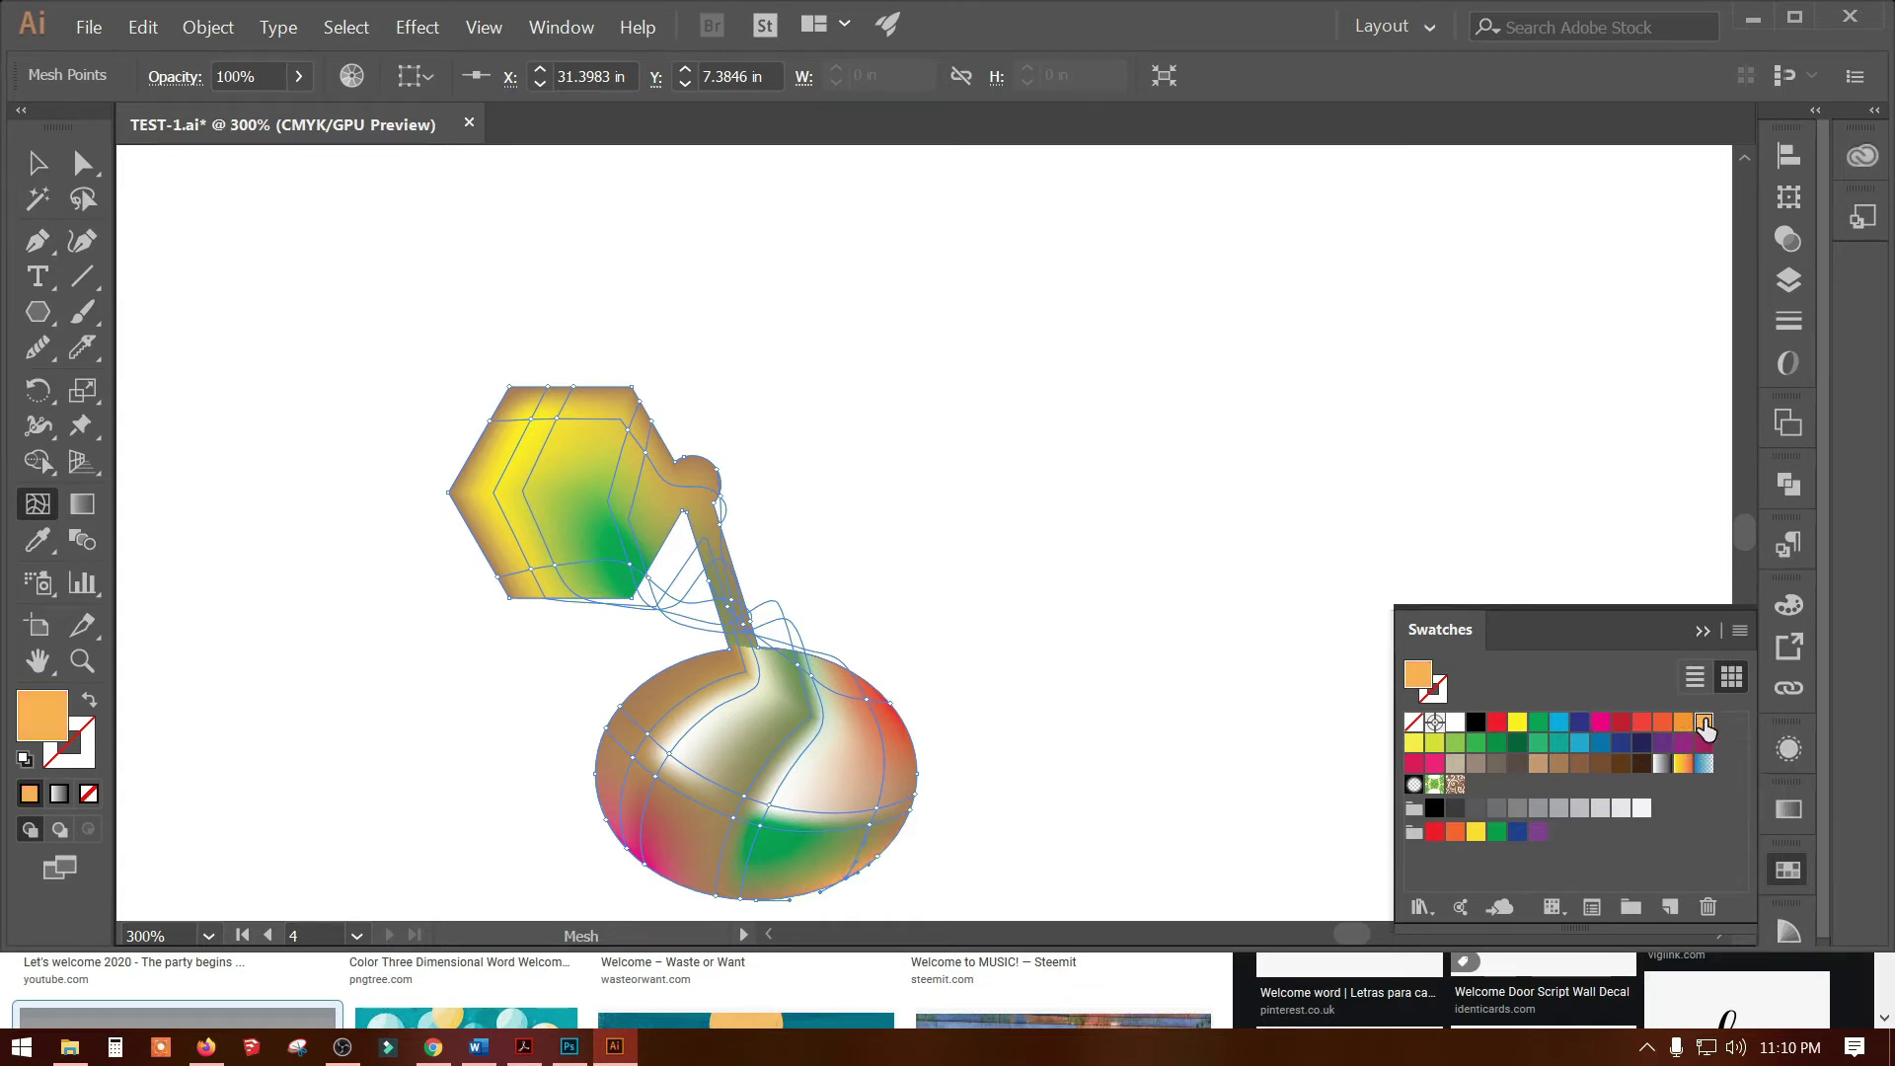
Select the hexagon's gradient mesh with Direct Selection after inspecting several mesh points
key("v")
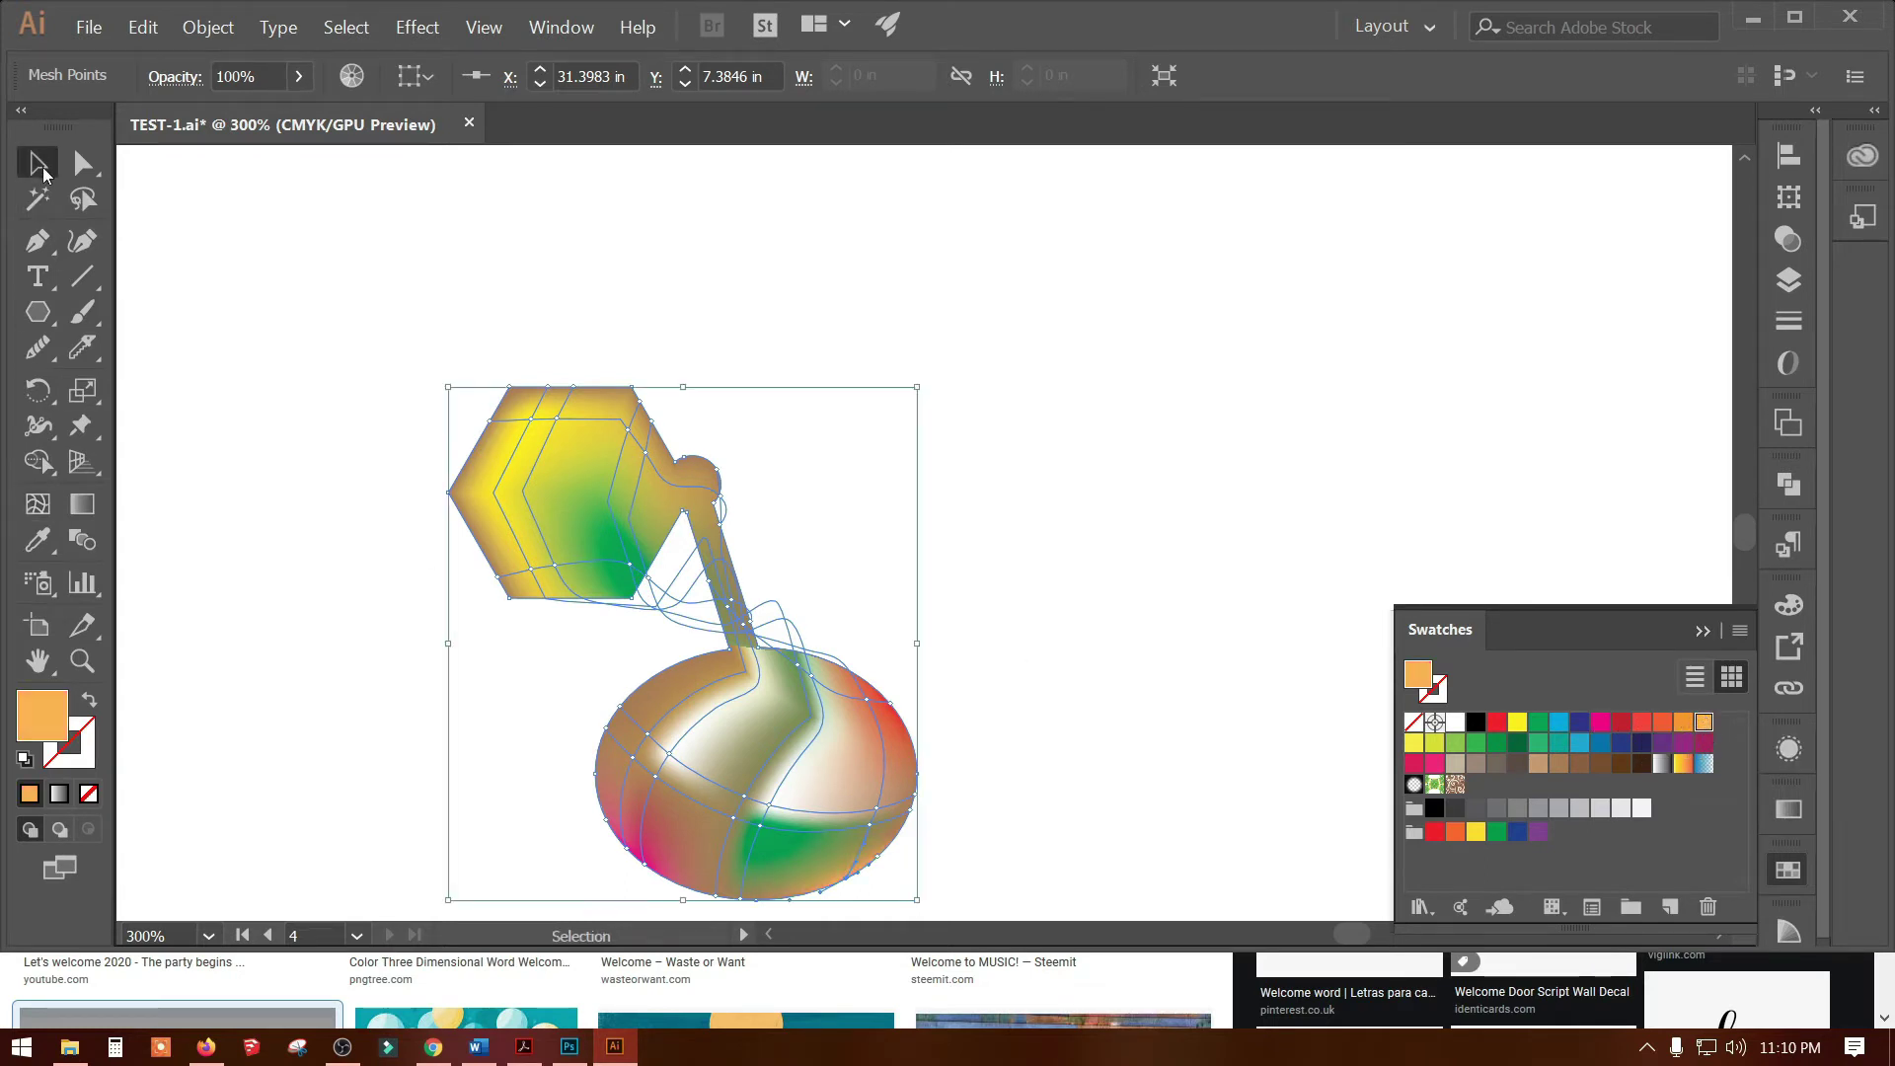
left_click(265, 614)
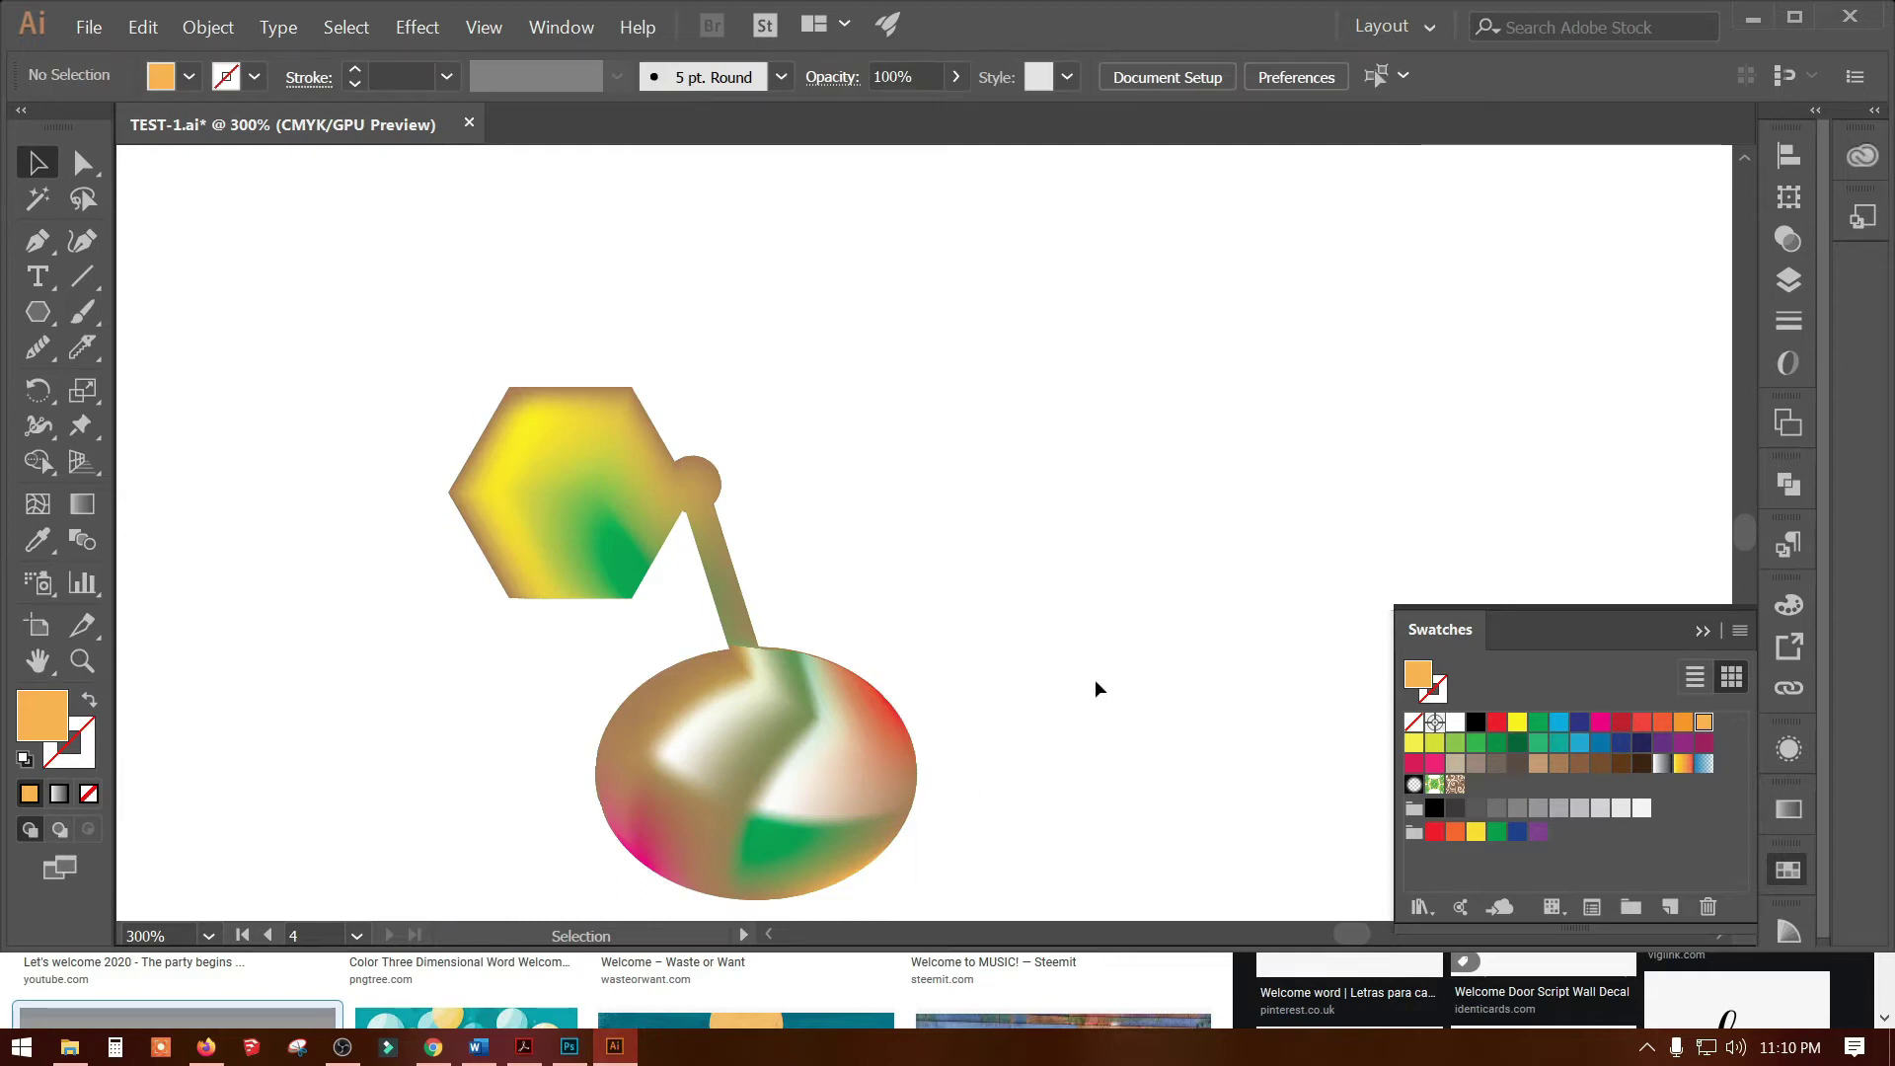
left_click(83, 162)
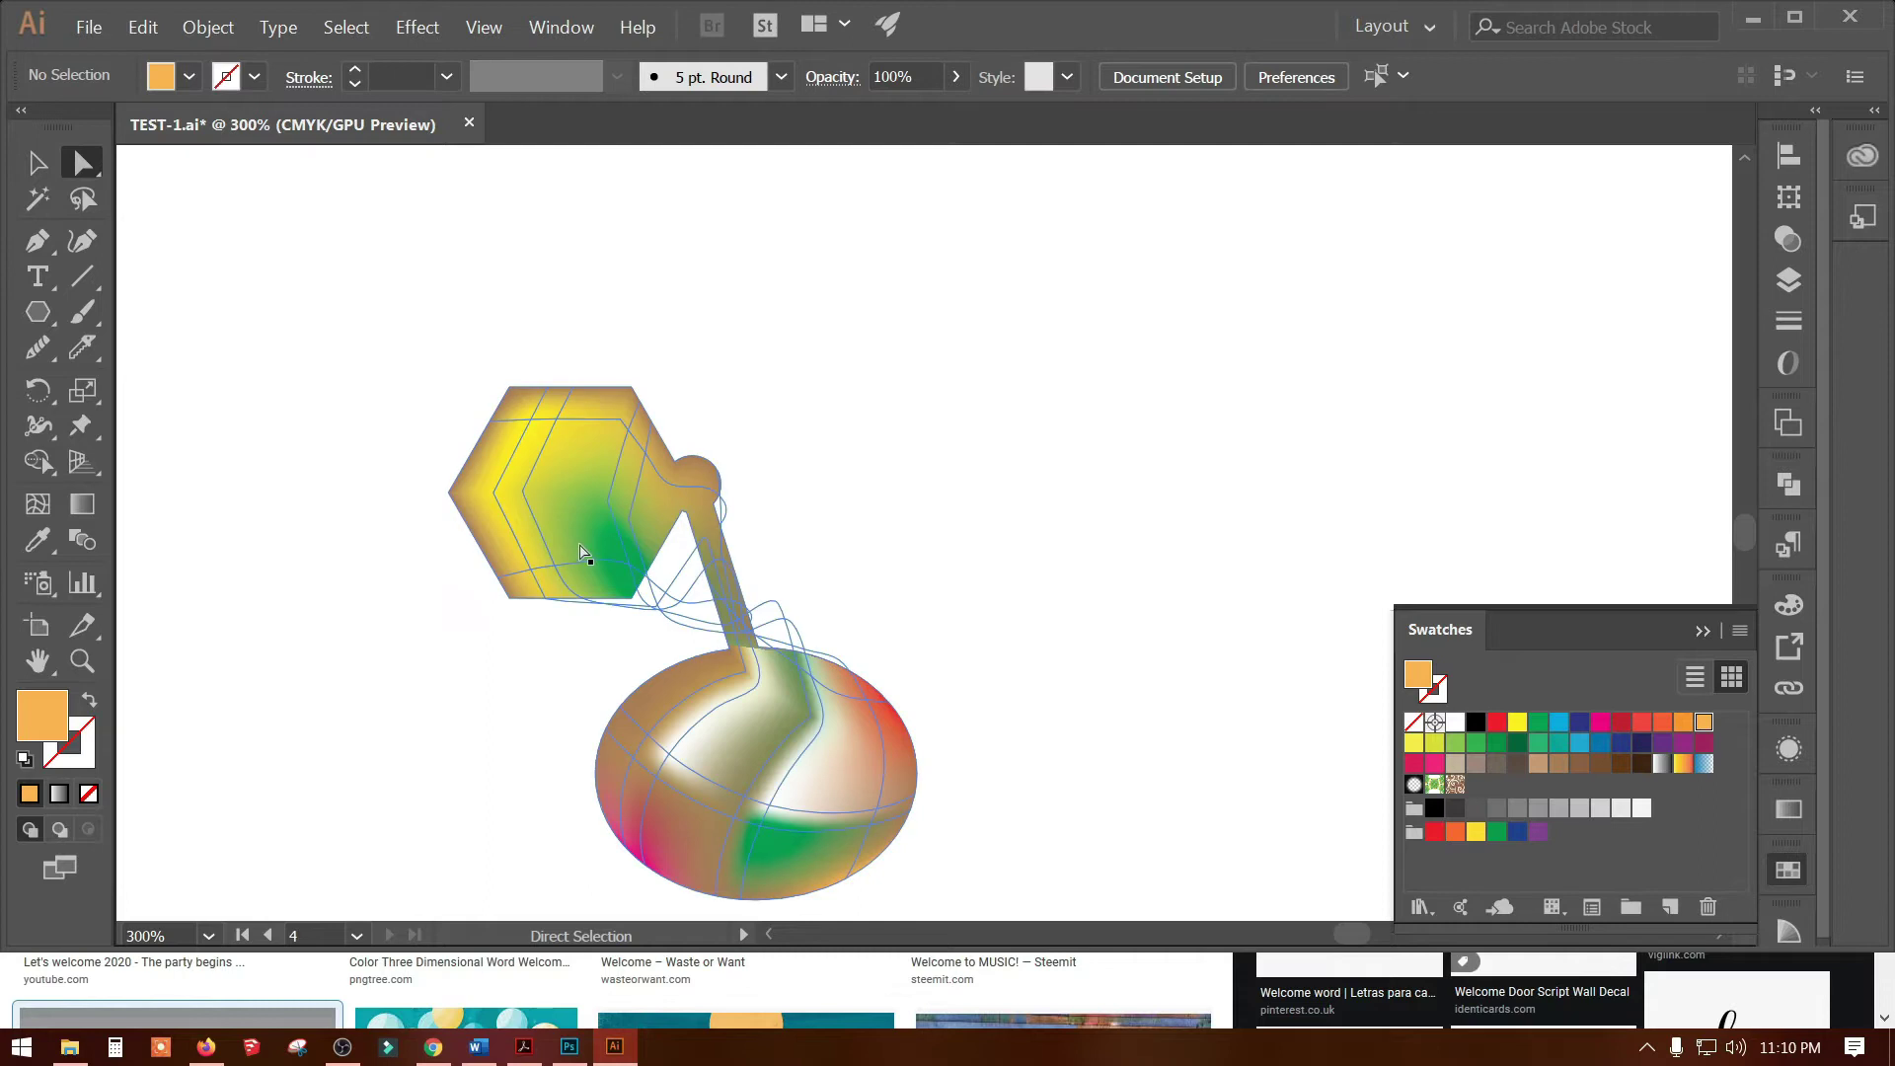
left_click_drag(609, 603, 726, 626)
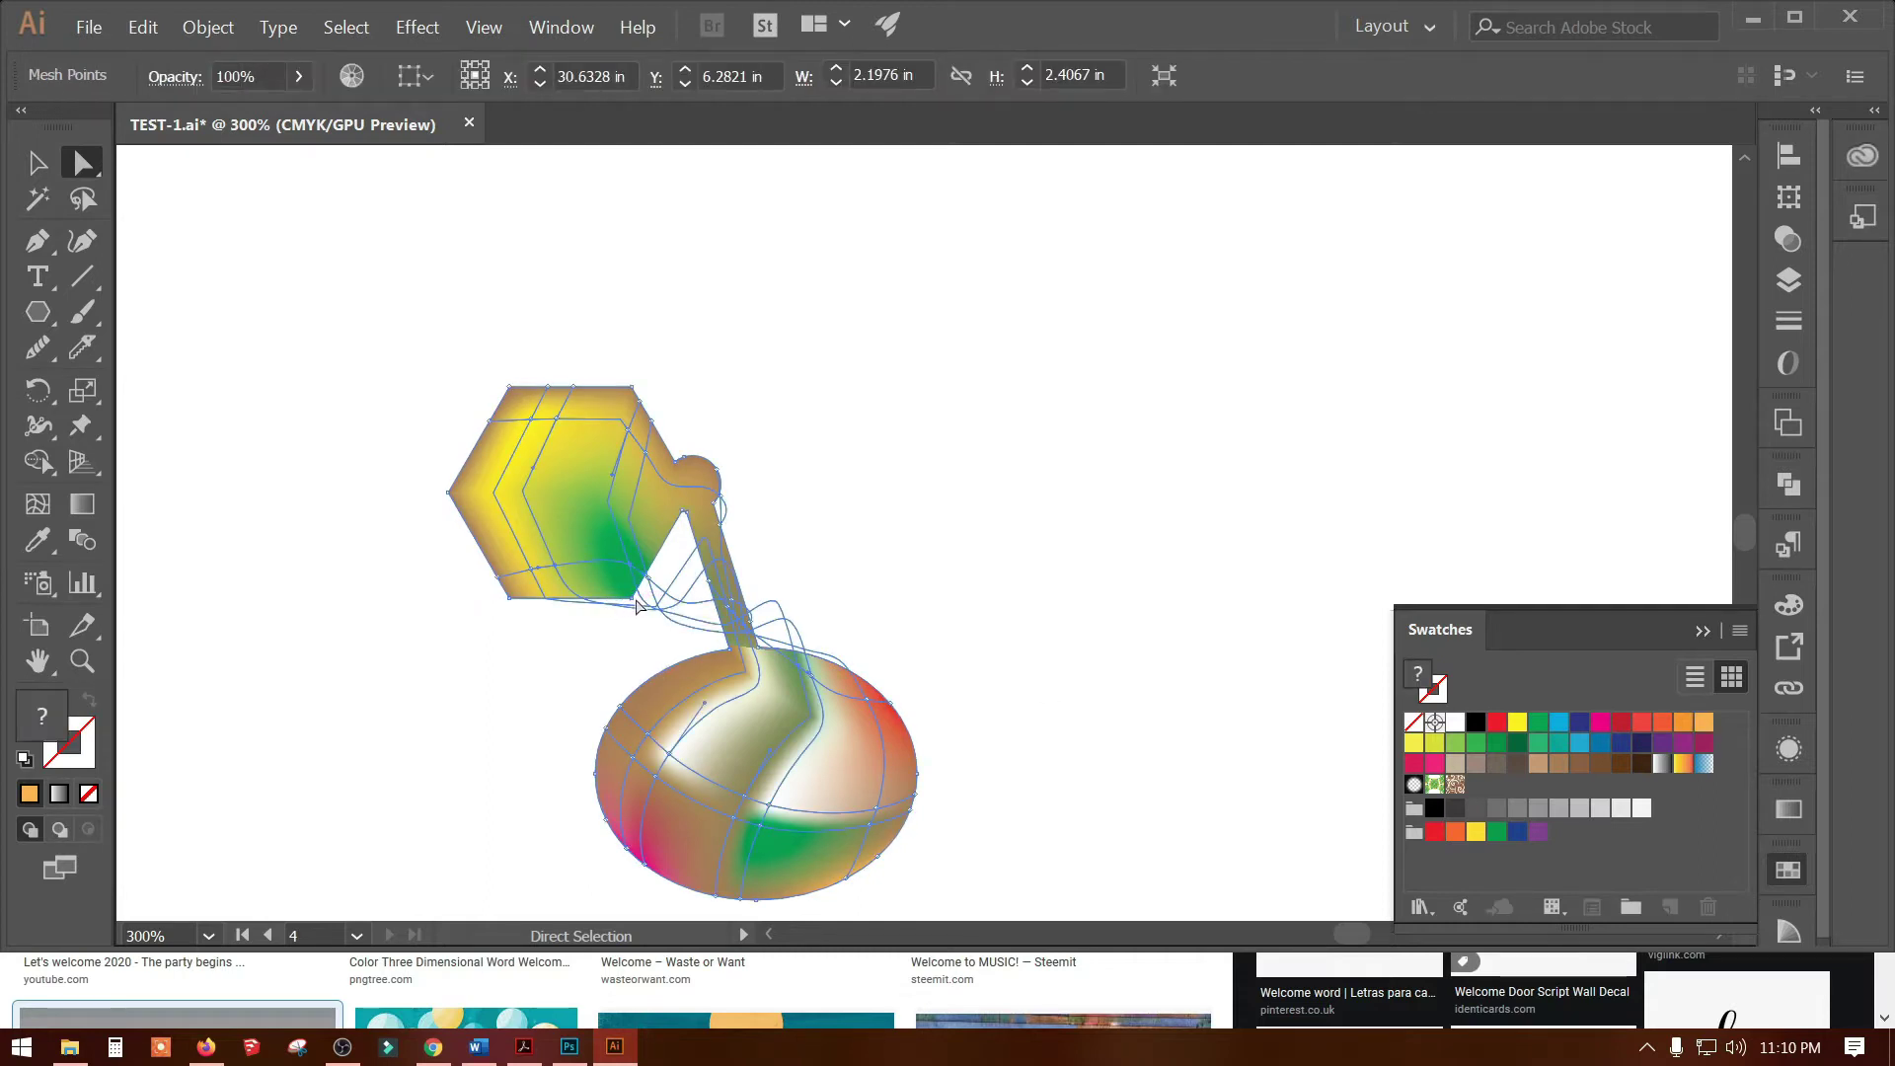
left_click(570, 660)
left_click(751, 647)
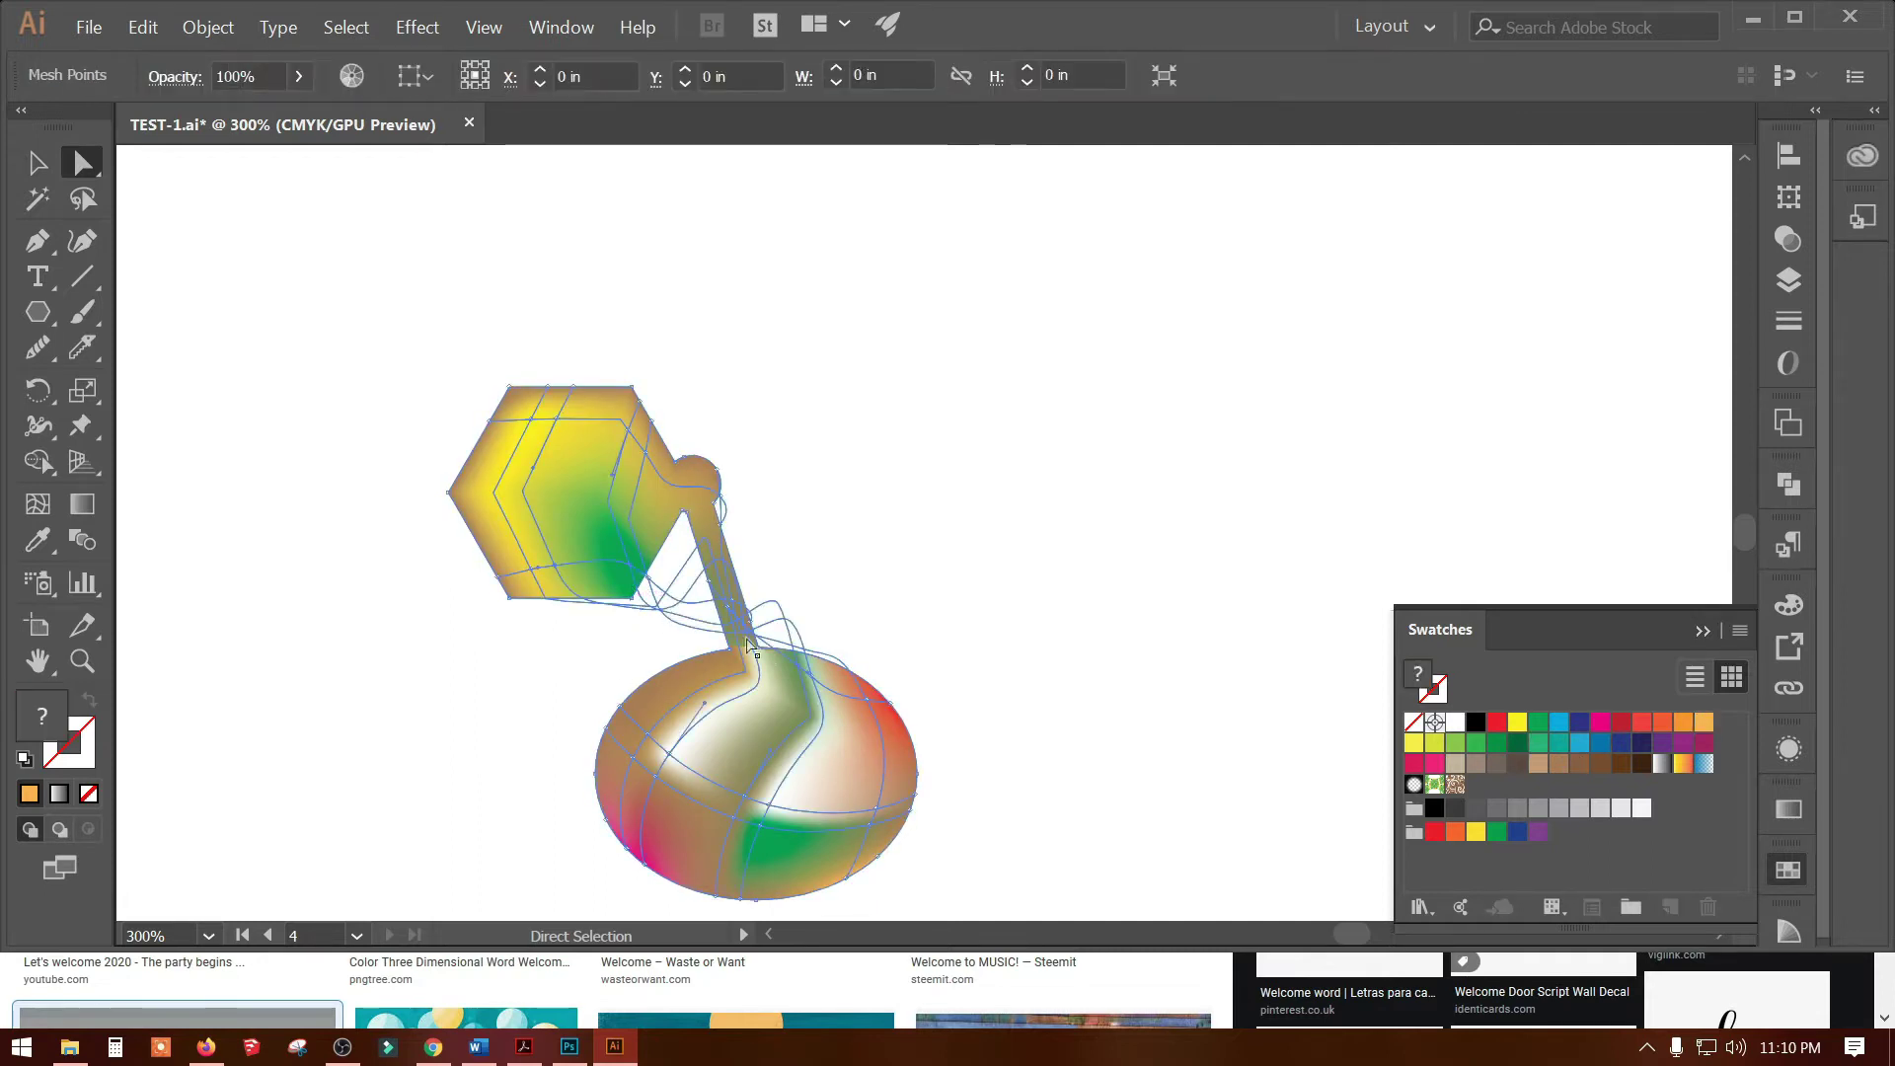
left_click(990, 588)
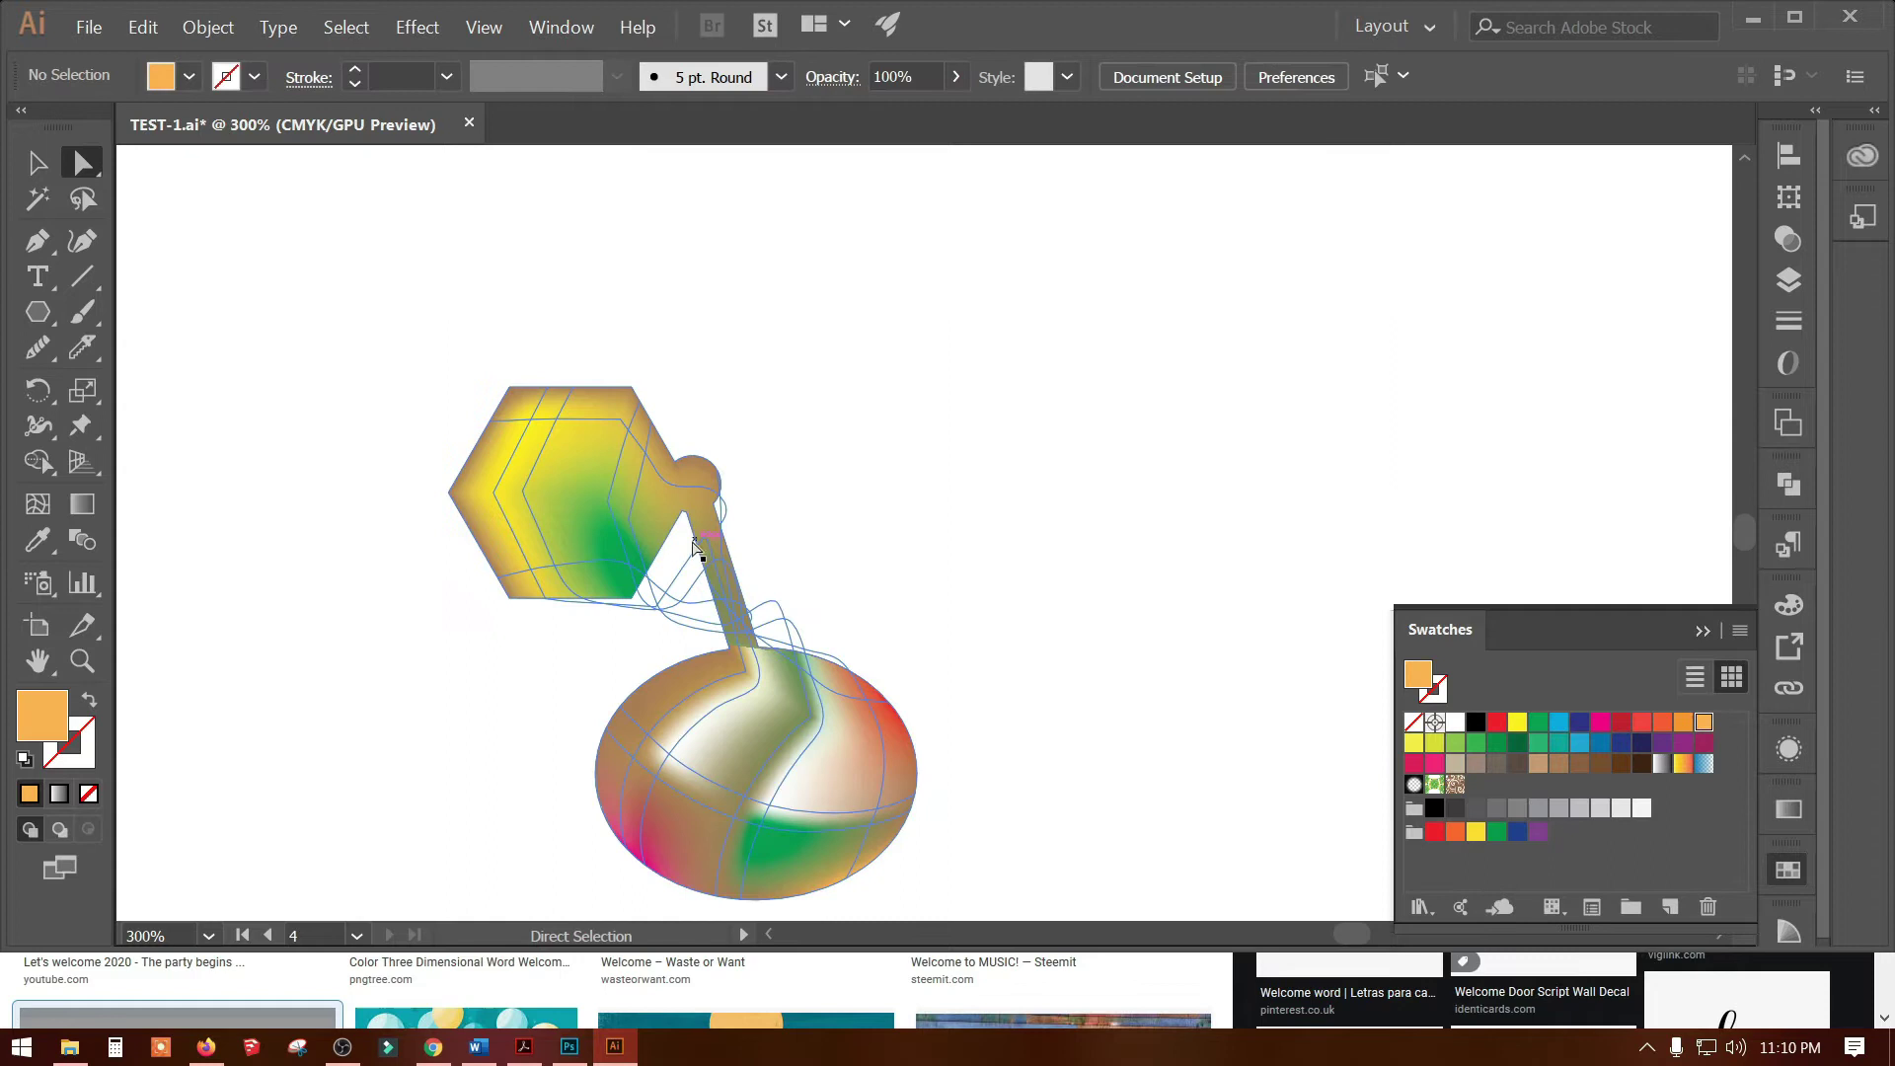
left_click(568, 541)
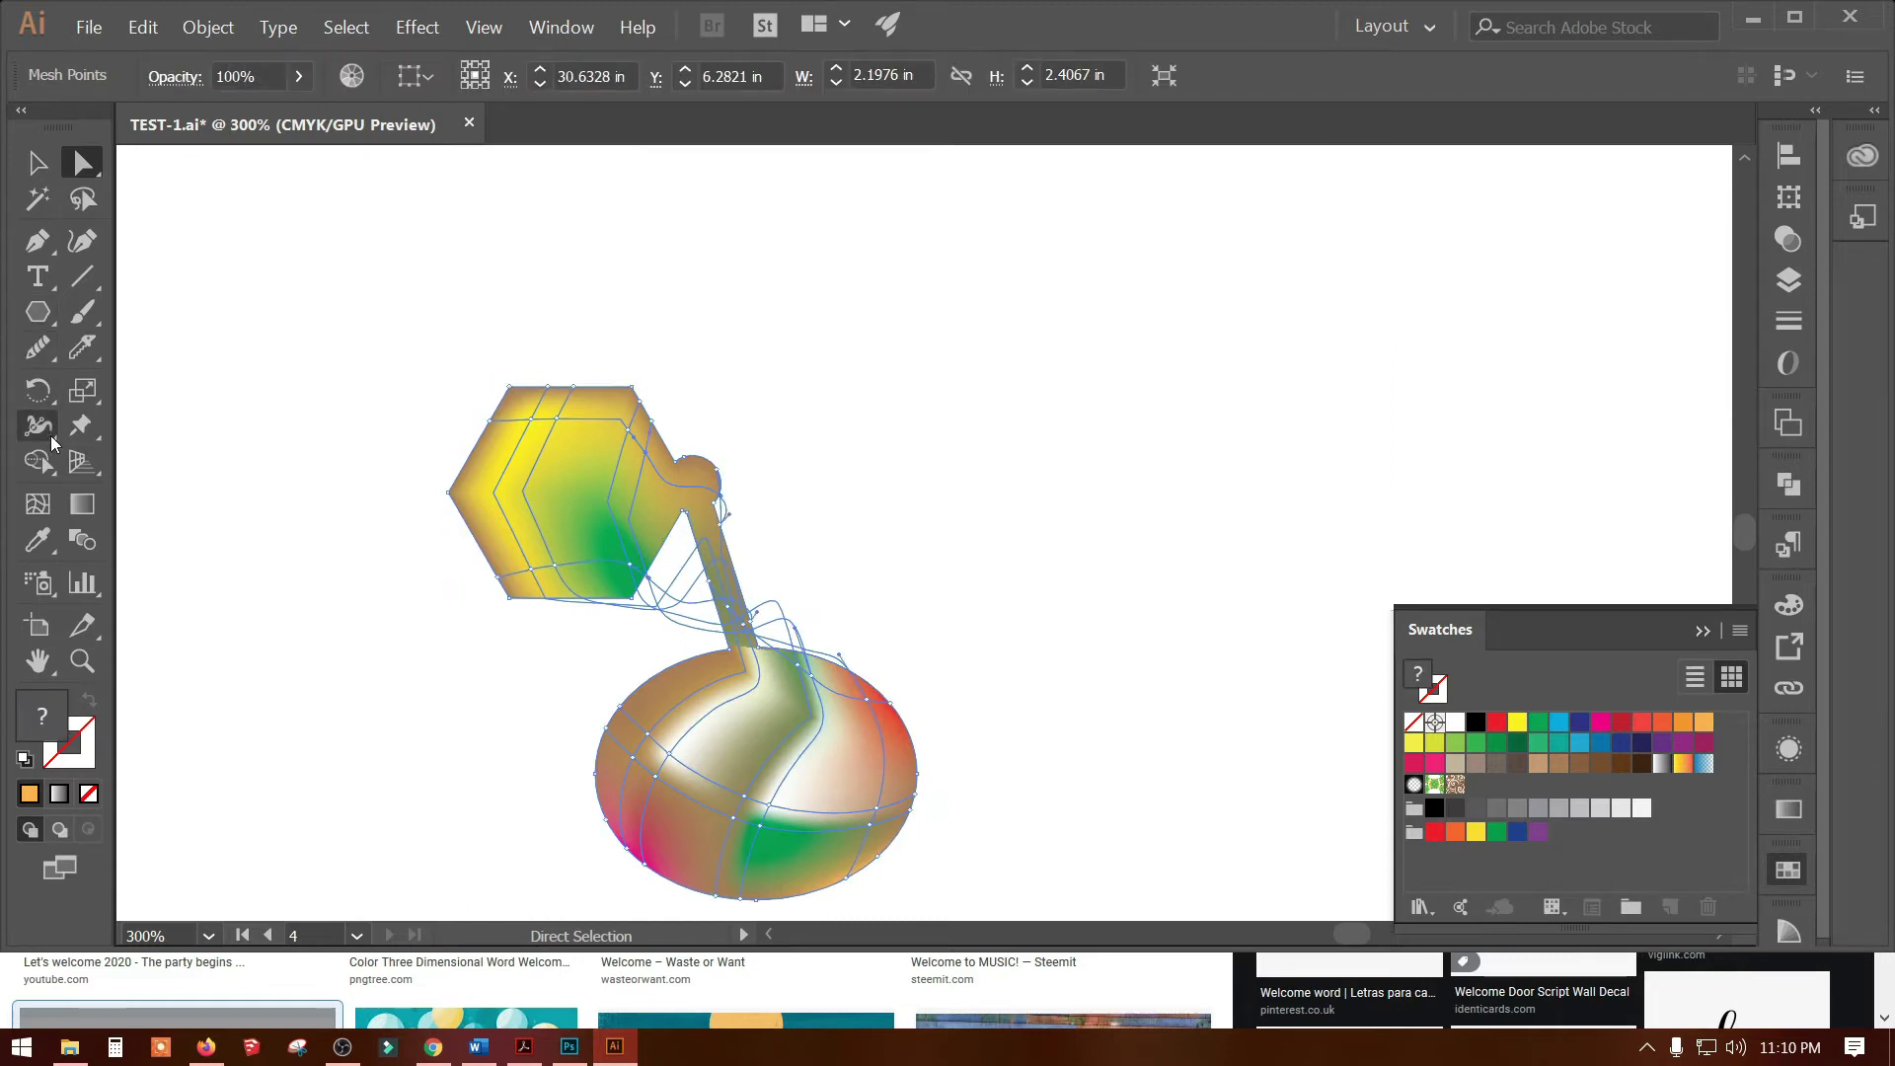
Add an orange mesh point on the hexagon's lower edge and zoom in on that corner
left_click(38, 504)
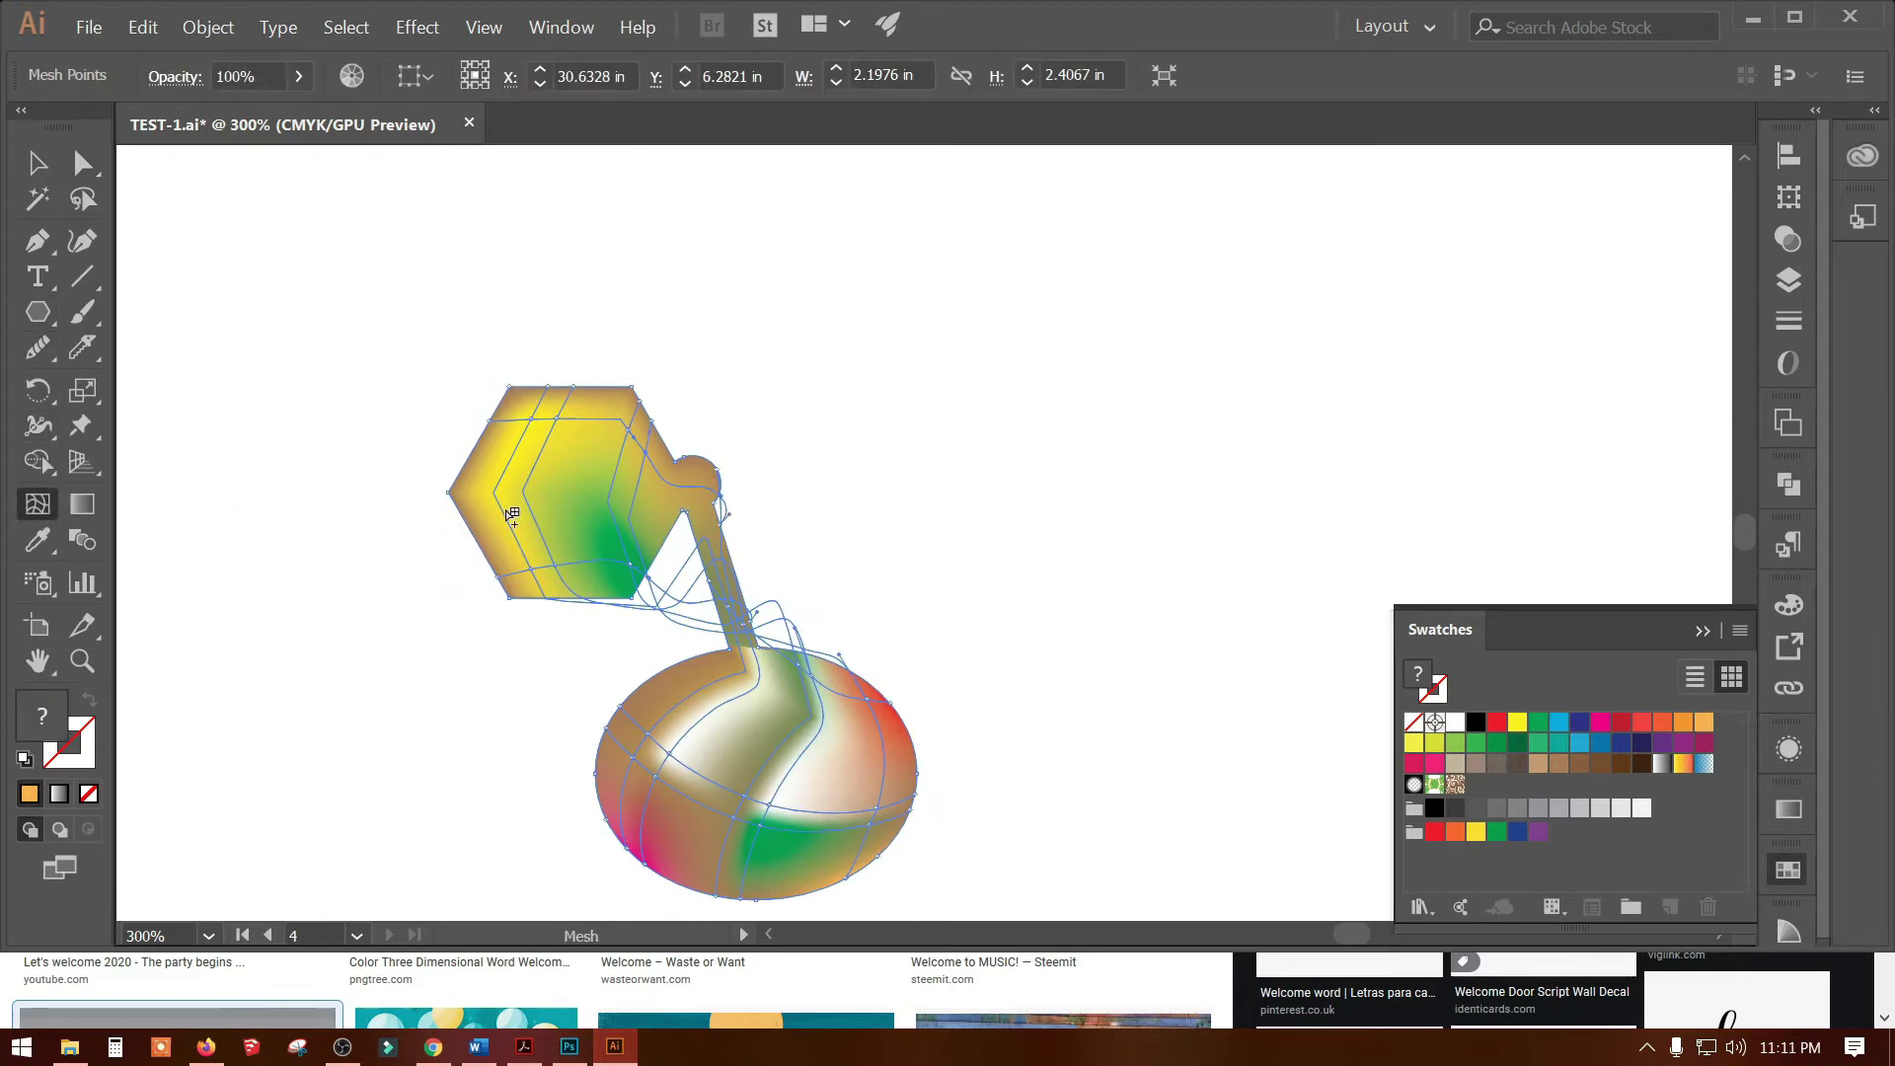
left_click(668, 558)
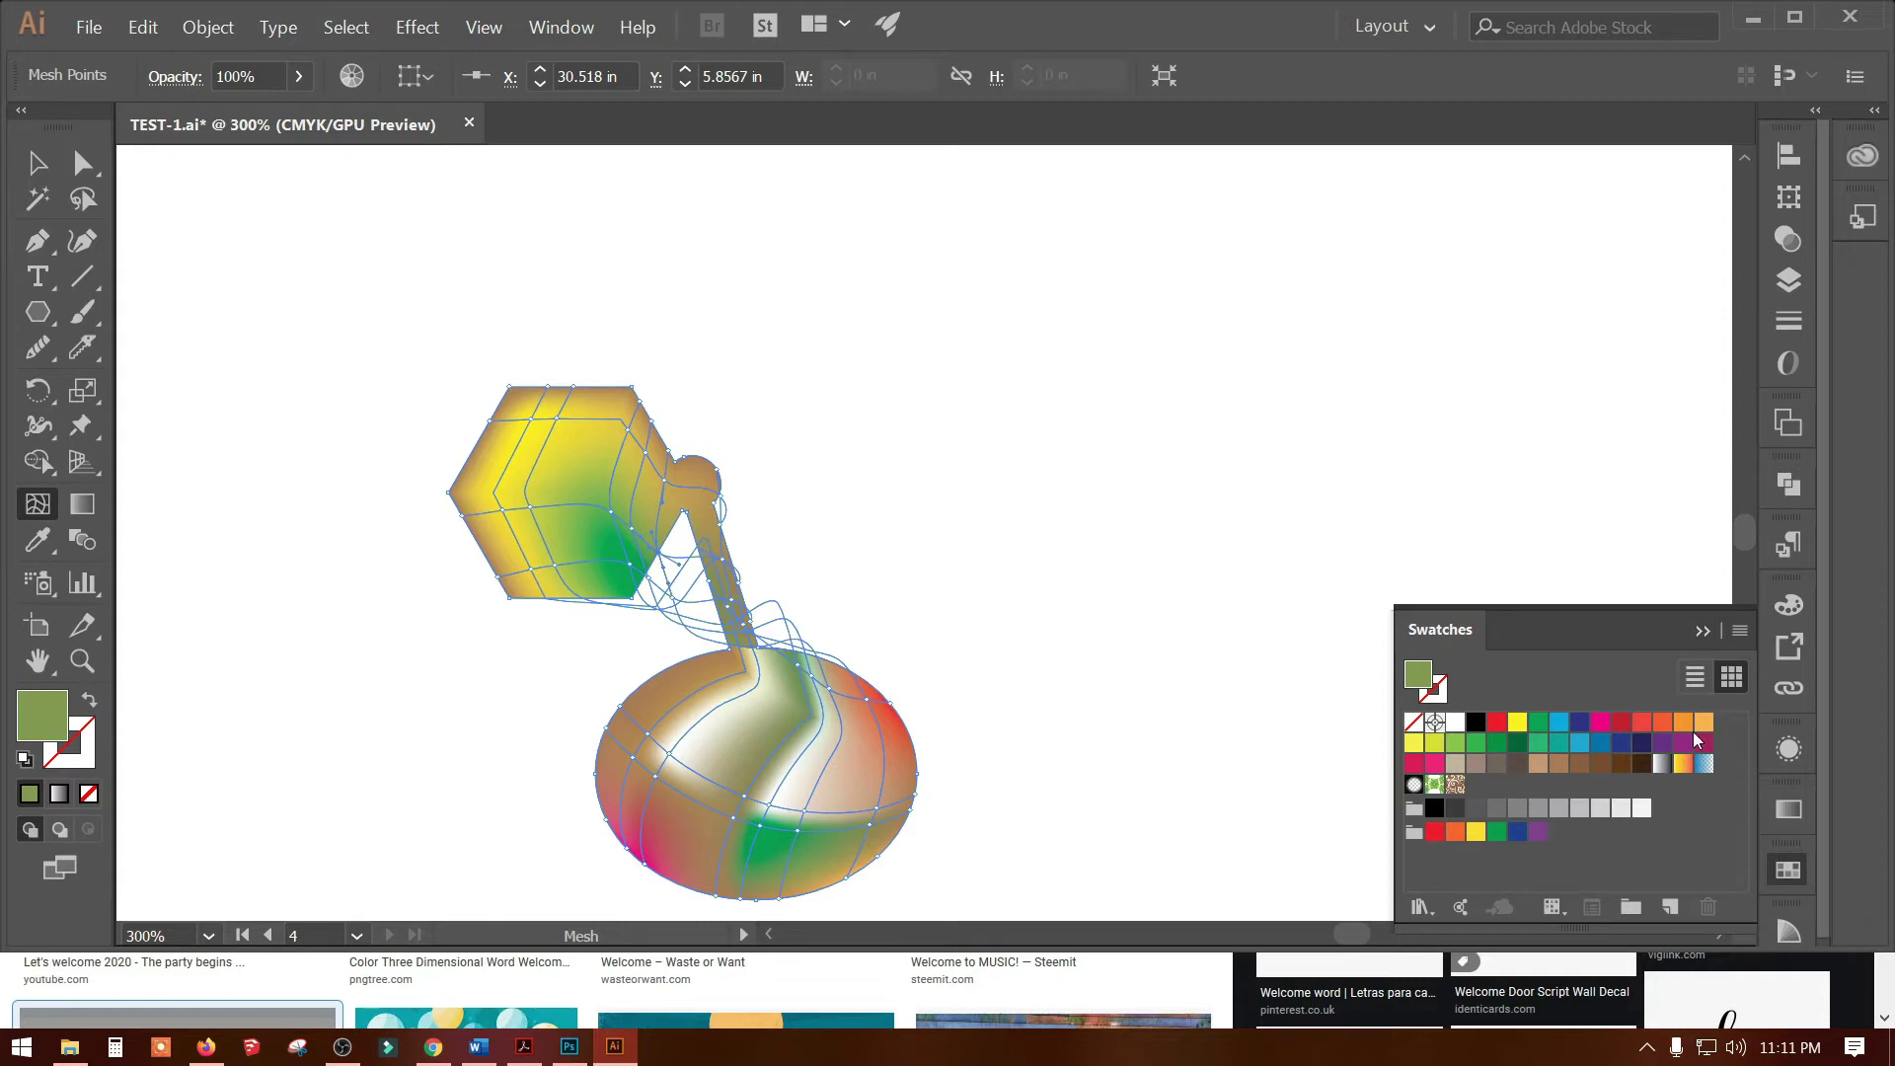
left_click(1602, 723)
left_click(1705, 725)
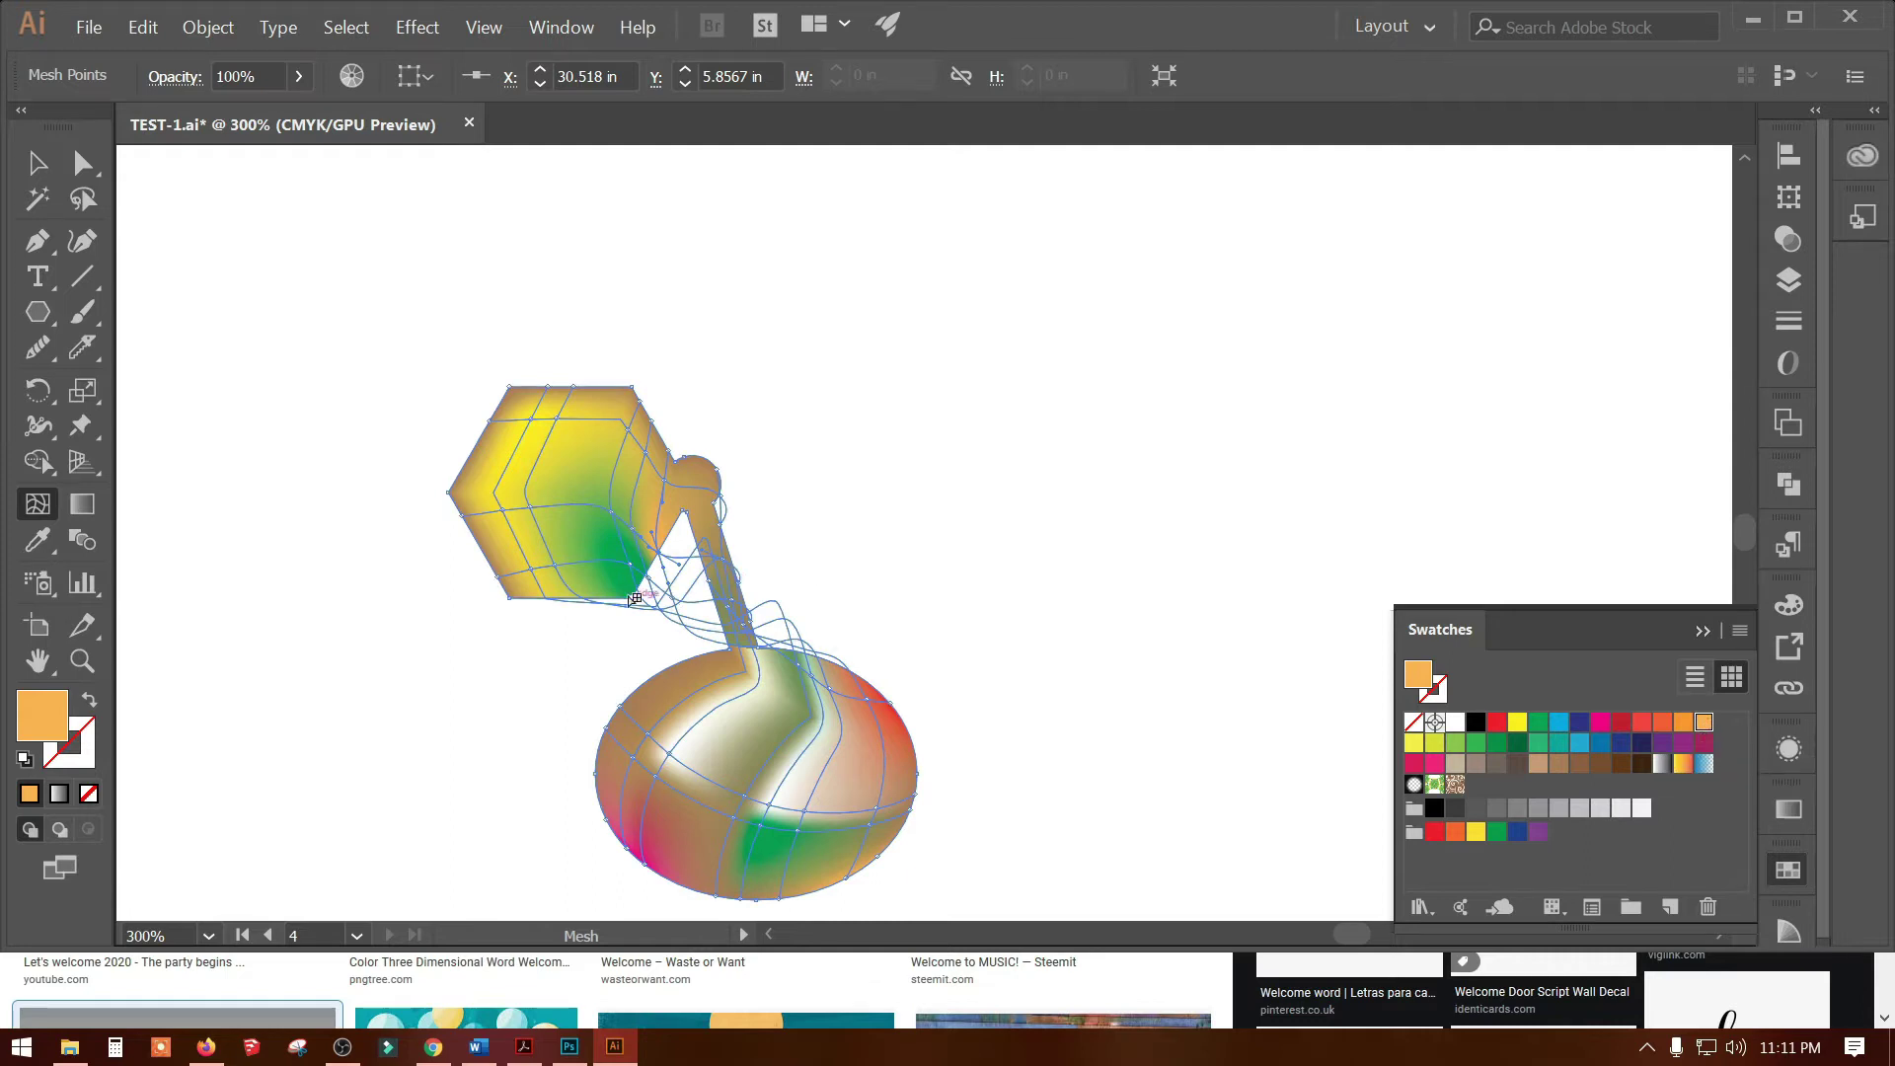
key("ctrl+space")
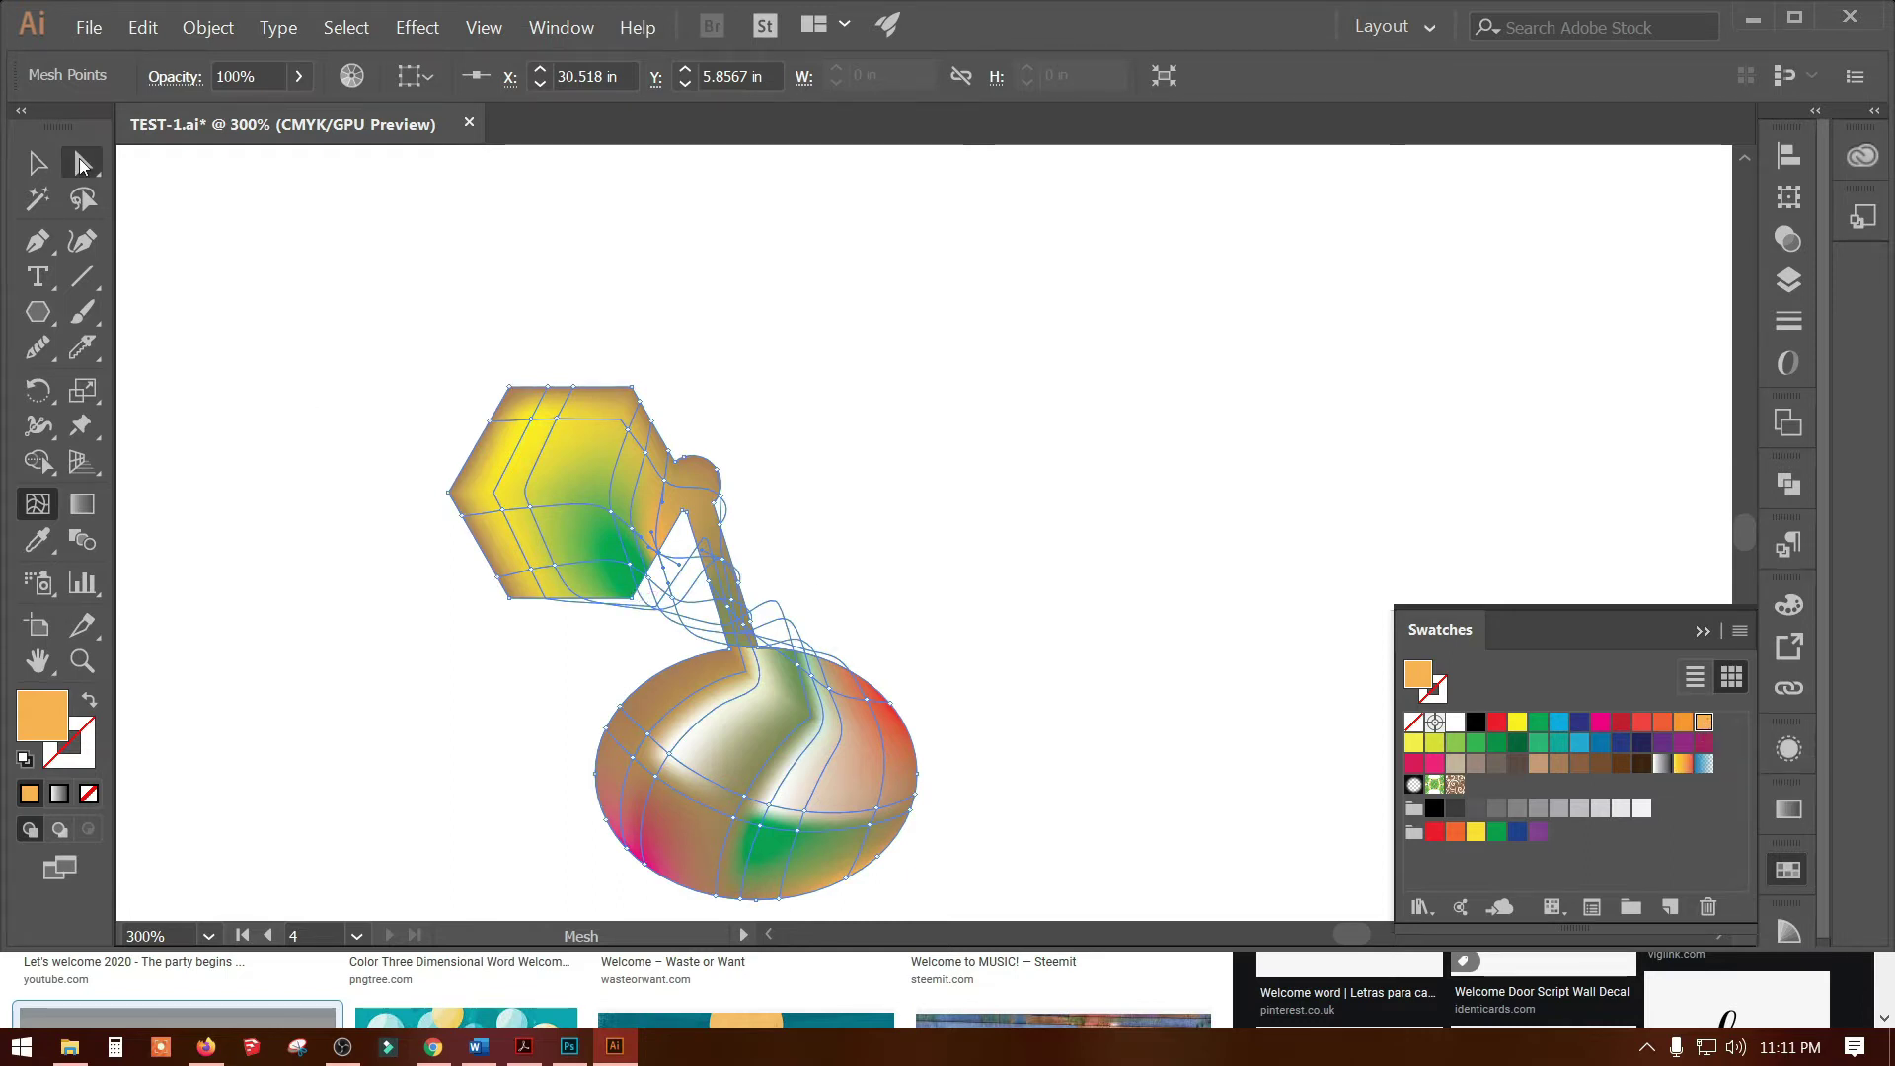
left_click_drag(605, 560, 720, 728)
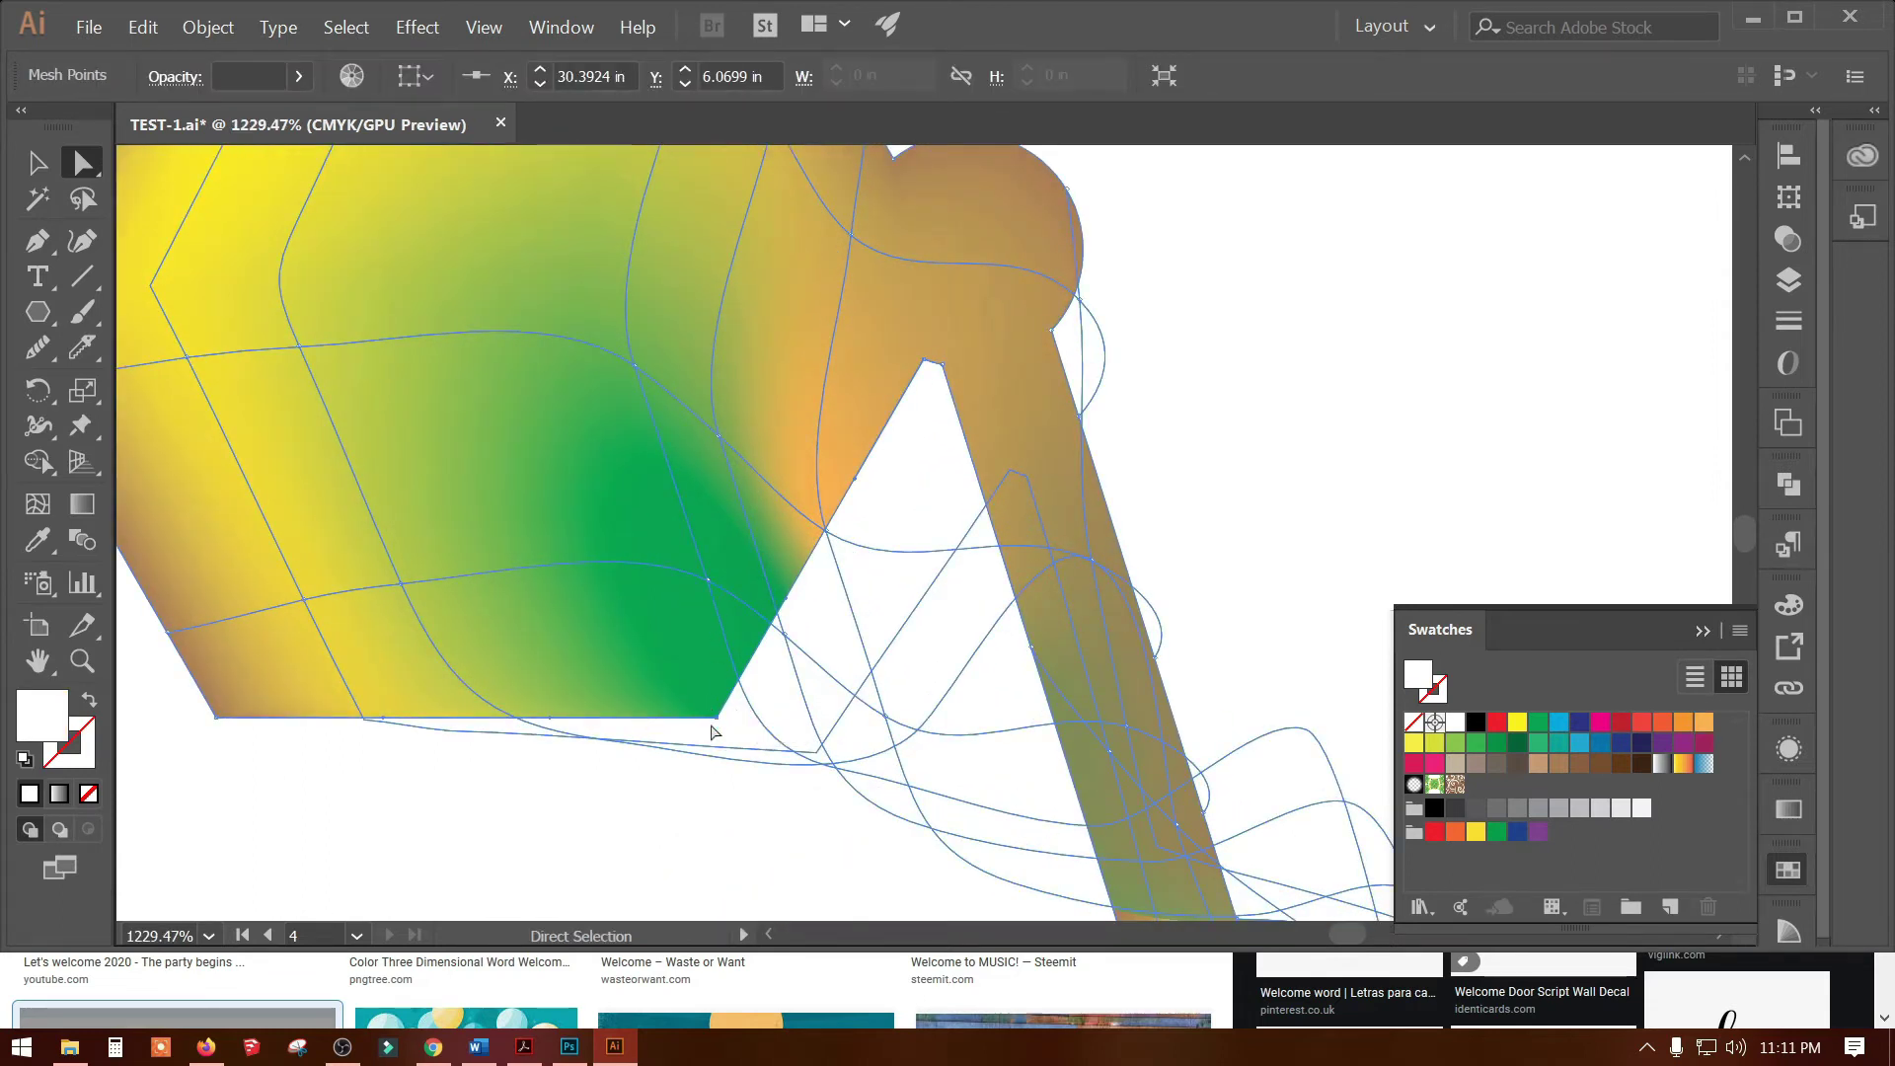
Select the hexagon's bottom mesh edge, toggling Outline view on and back off
left_click(721, 729)
scroll(711, 758, "down", 1)
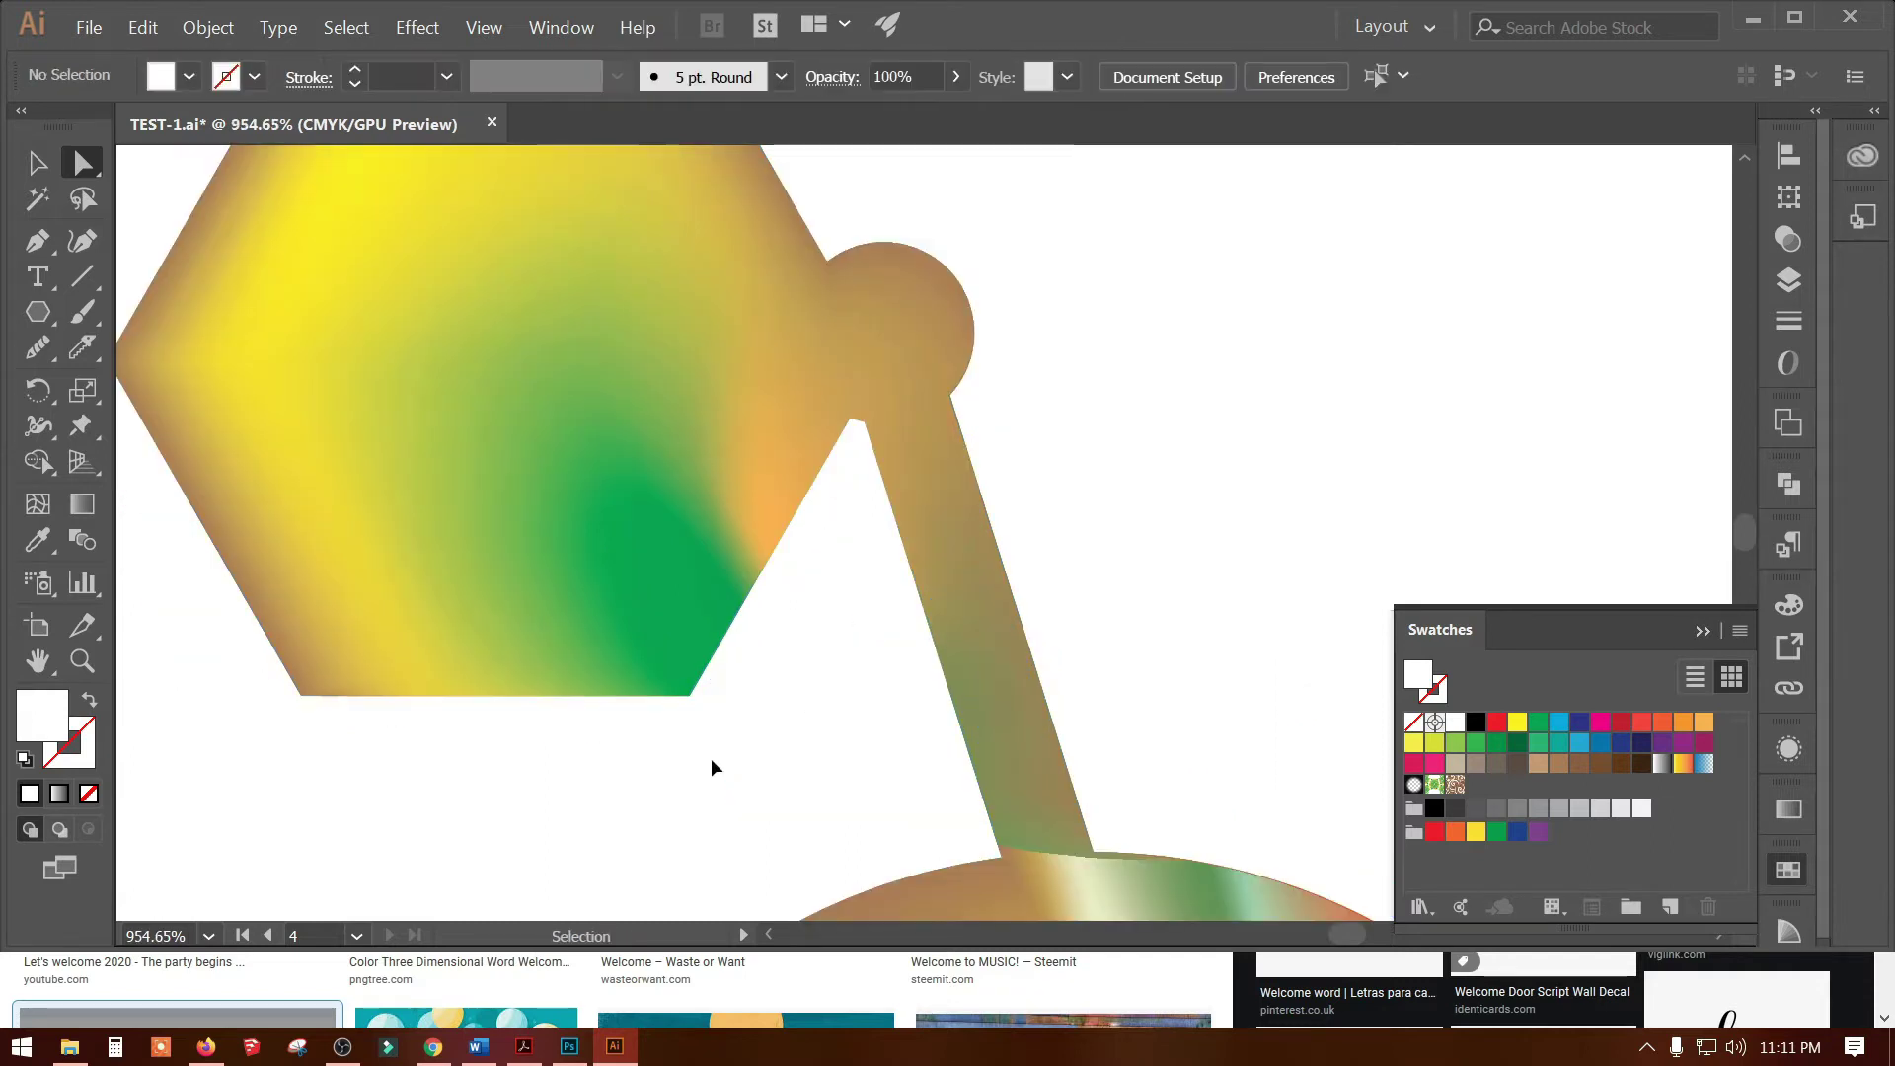
key("ctrl+y")
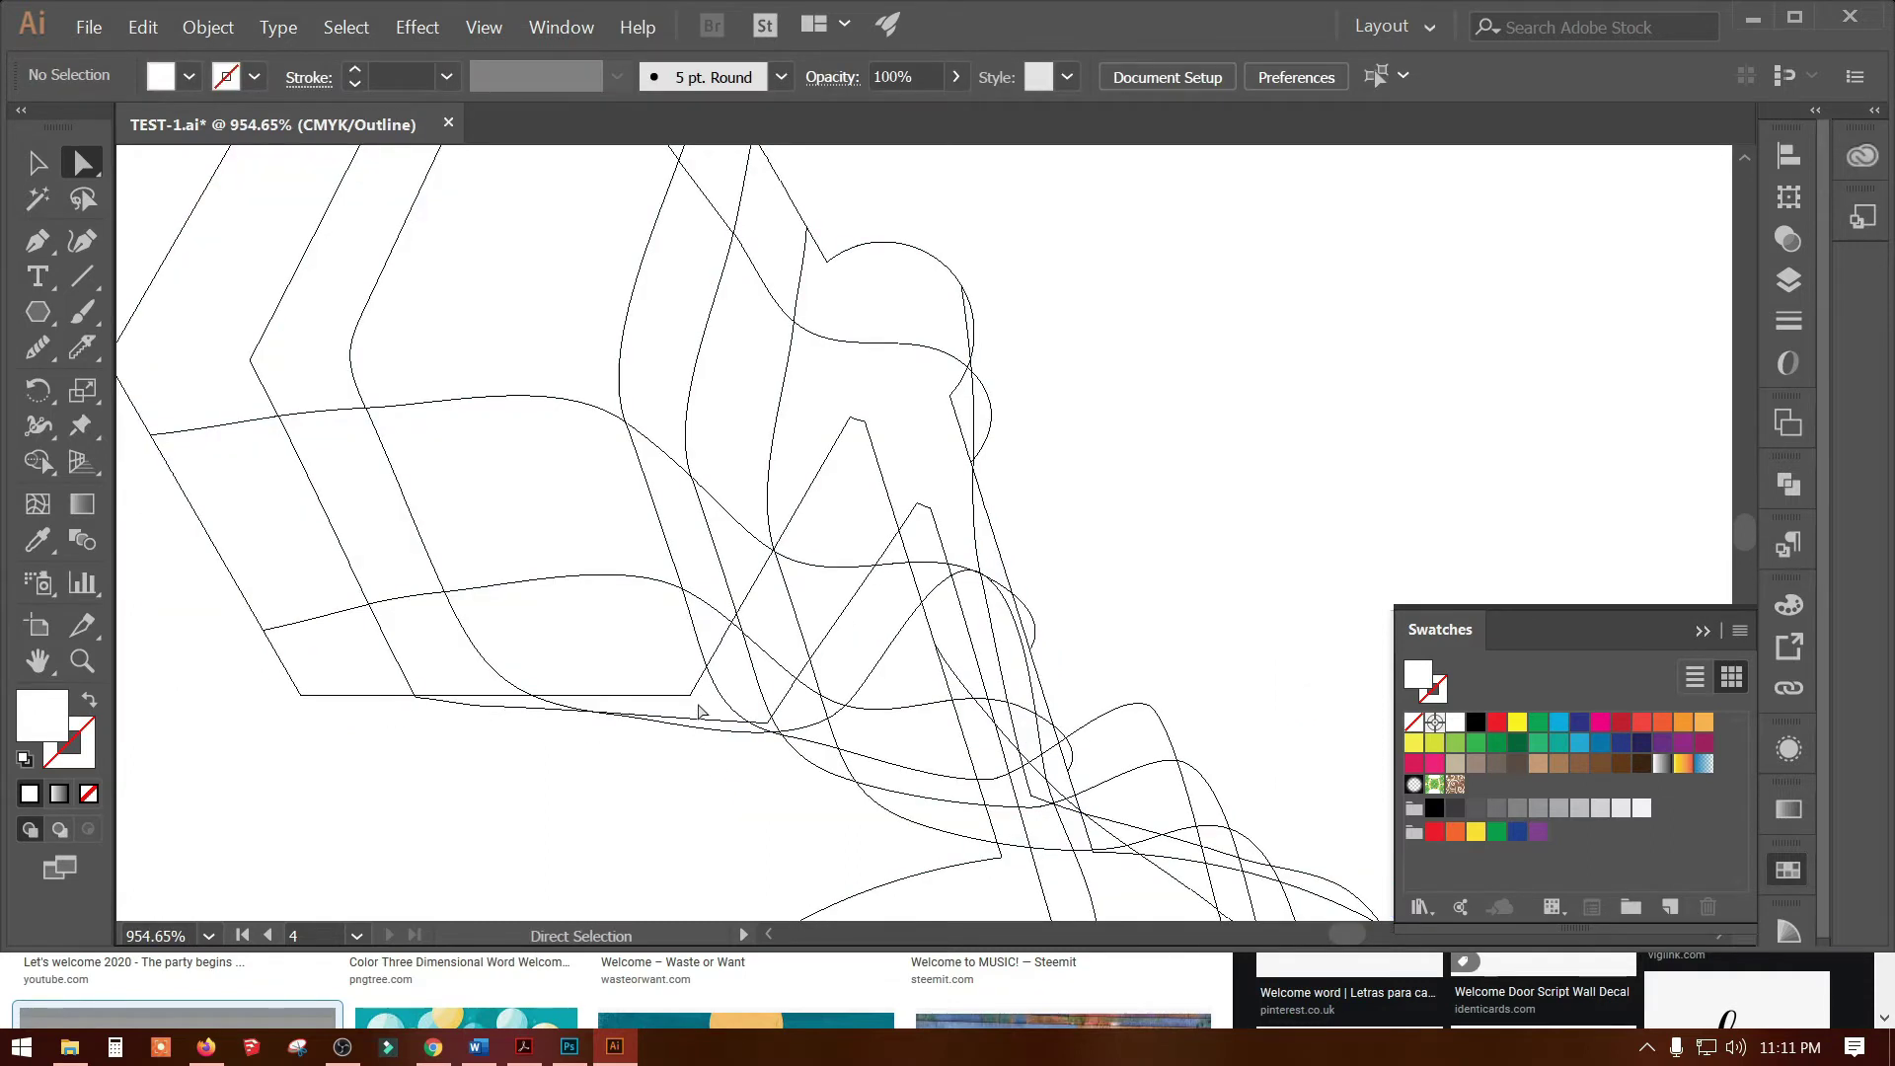
left_click_drag(675, 695, 698, 780)
left_click(675, 694)
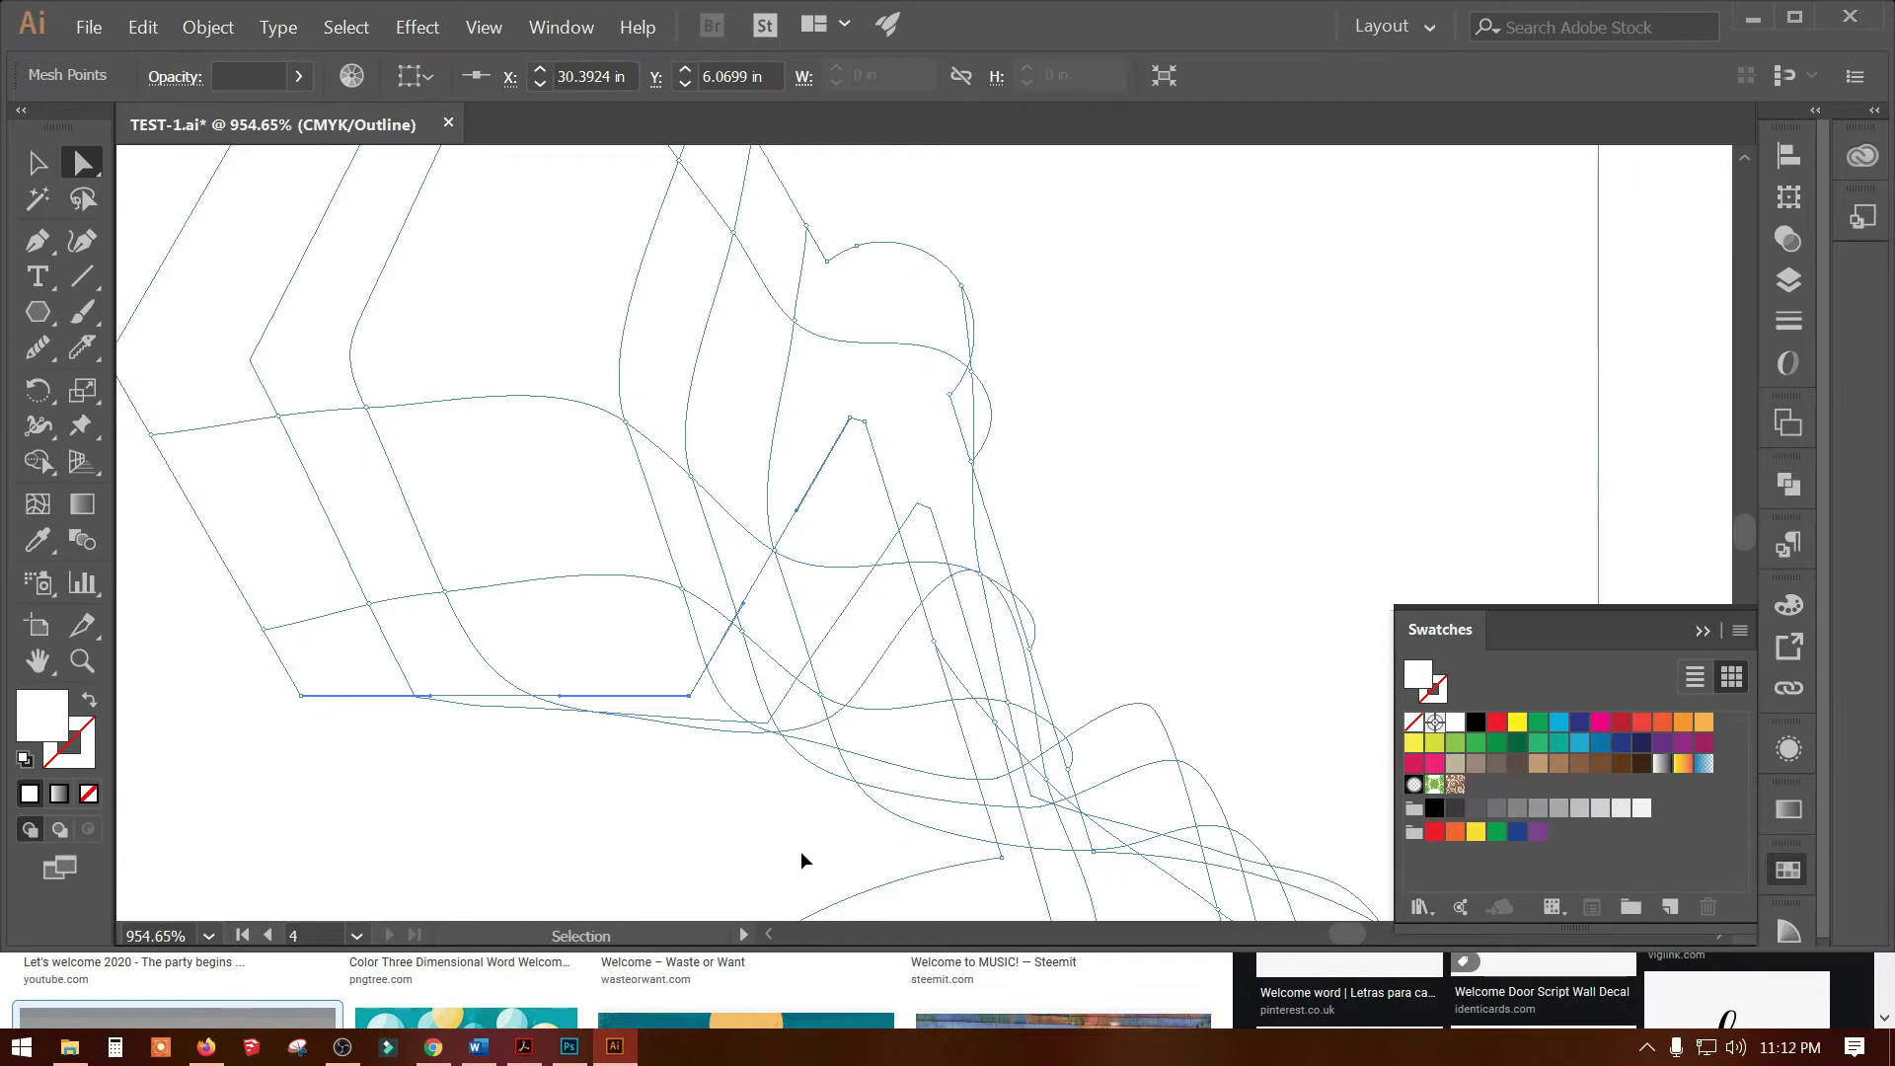
key("ctrl+y")
Recolour the selected mesh points orange after trying light green and crimson, then deselect and zoom out
key("ctrl+a")
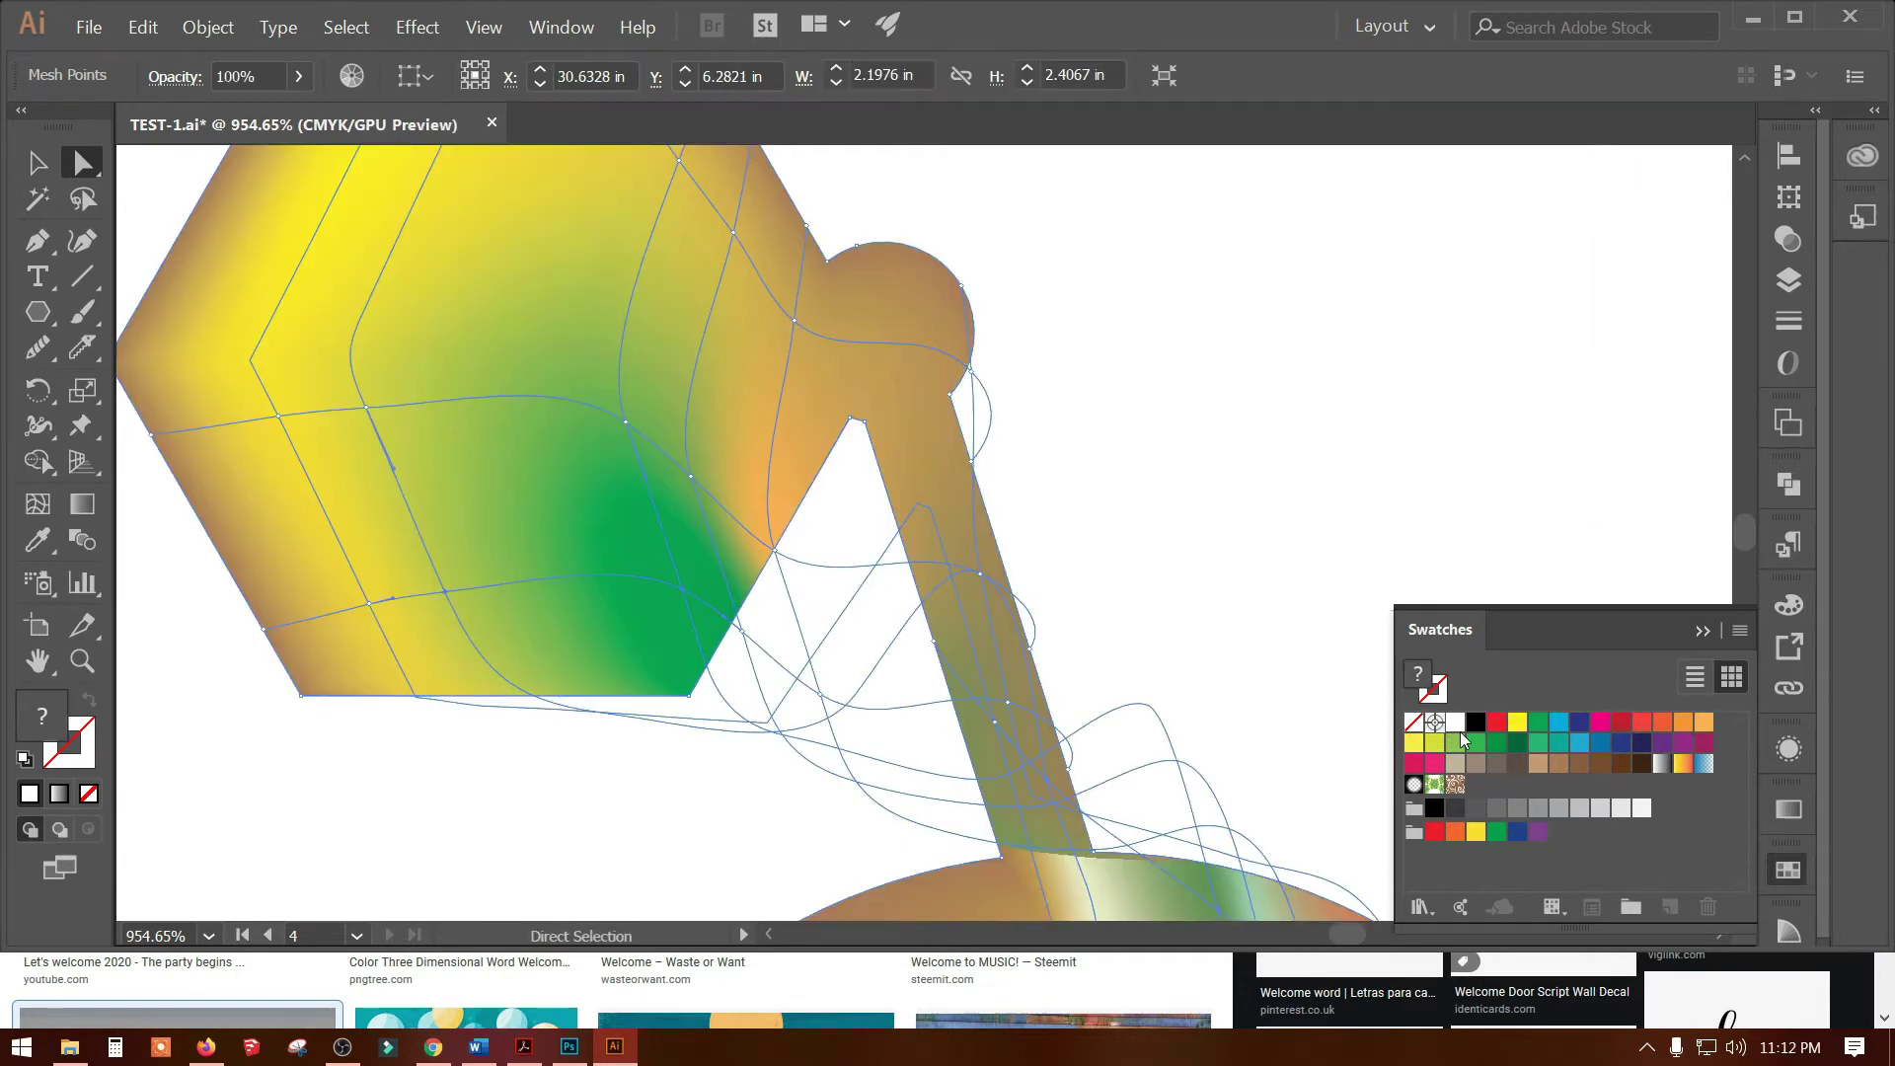
left_click(1455, 743)
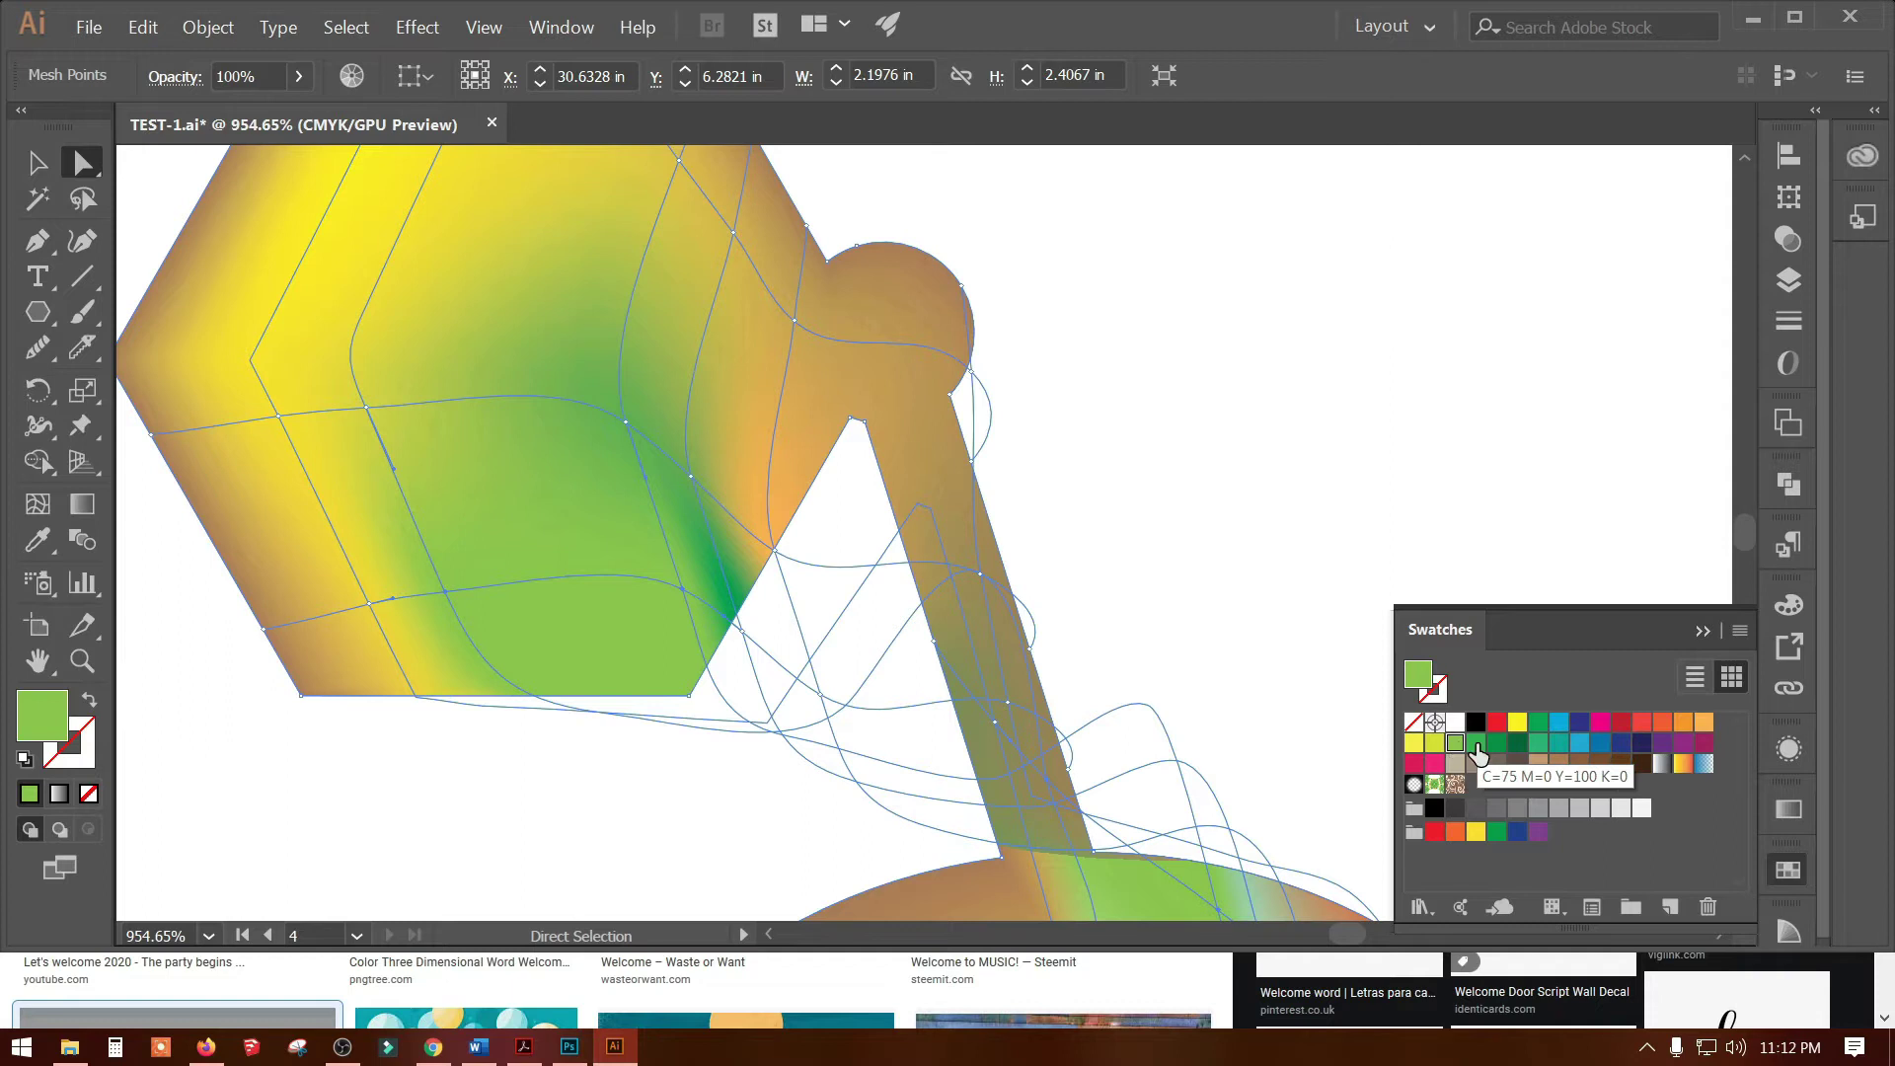
left_click(1620, 727)
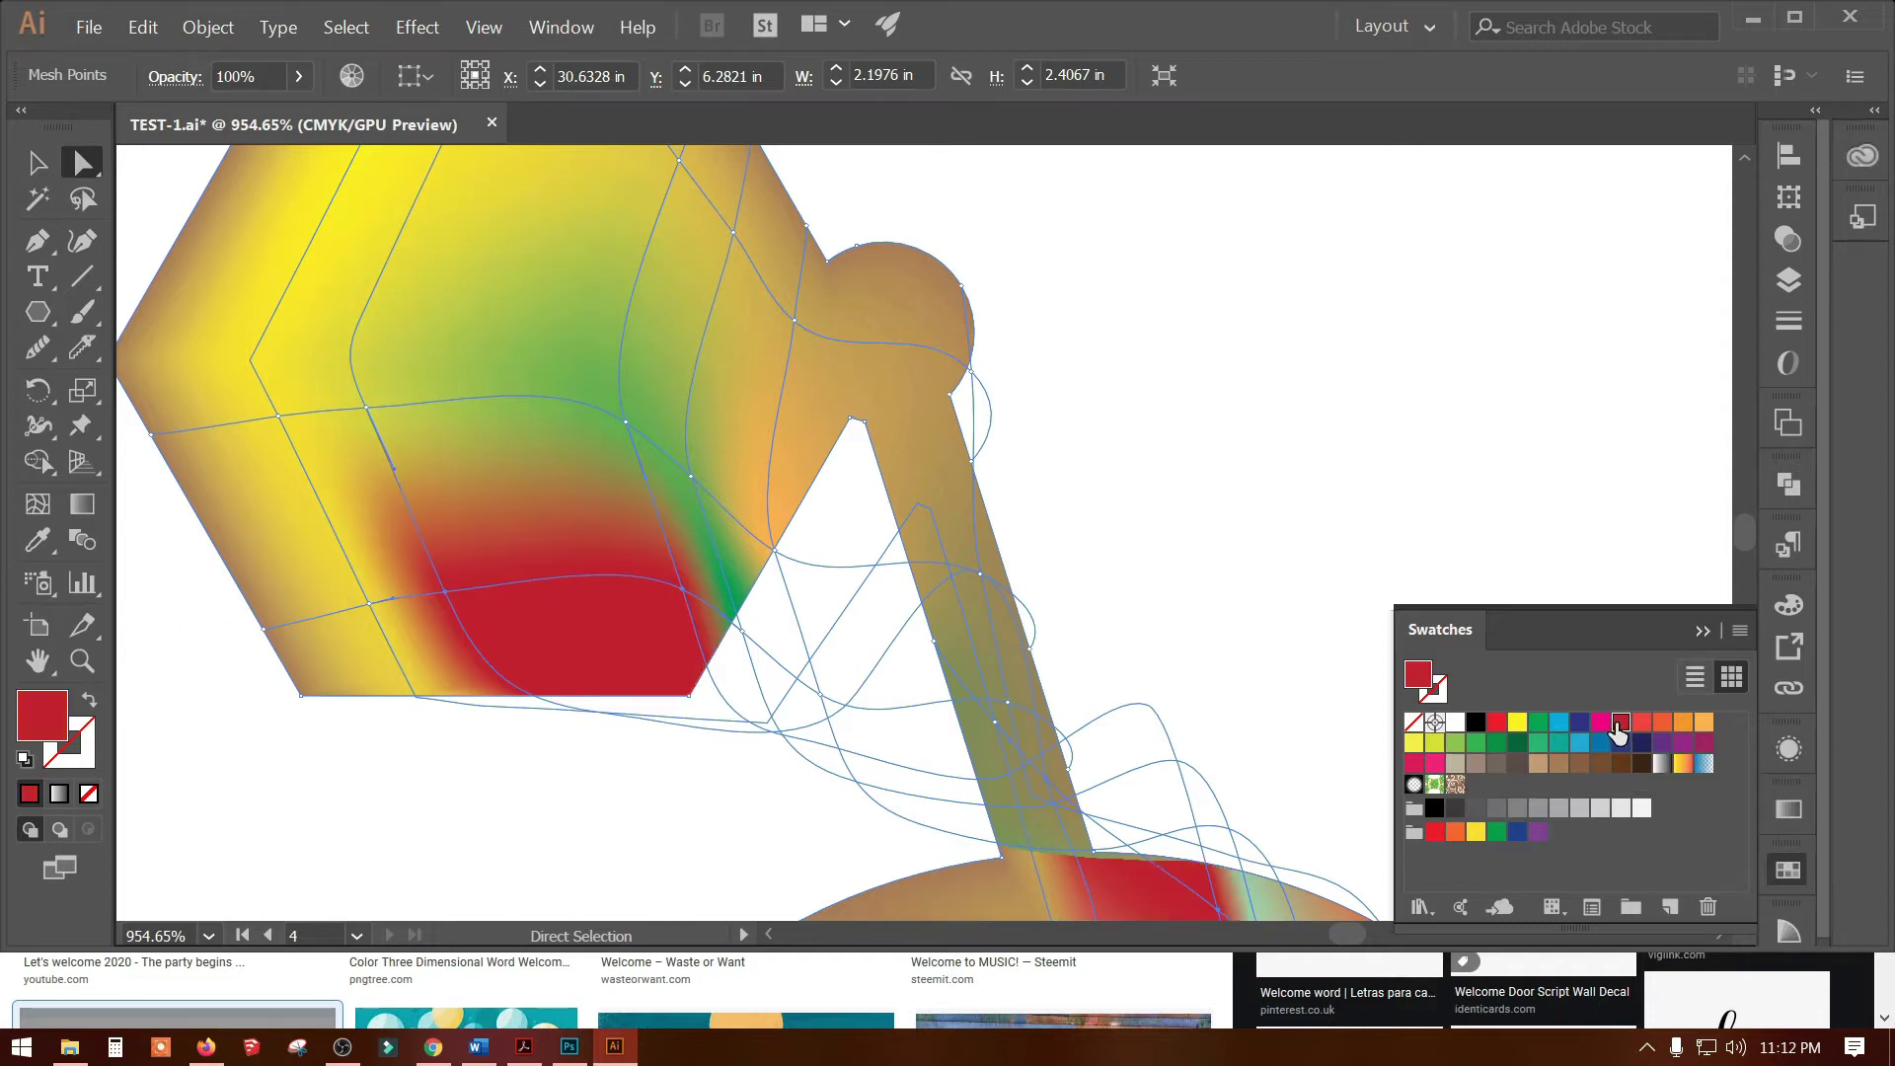
left_click(1664, 726)
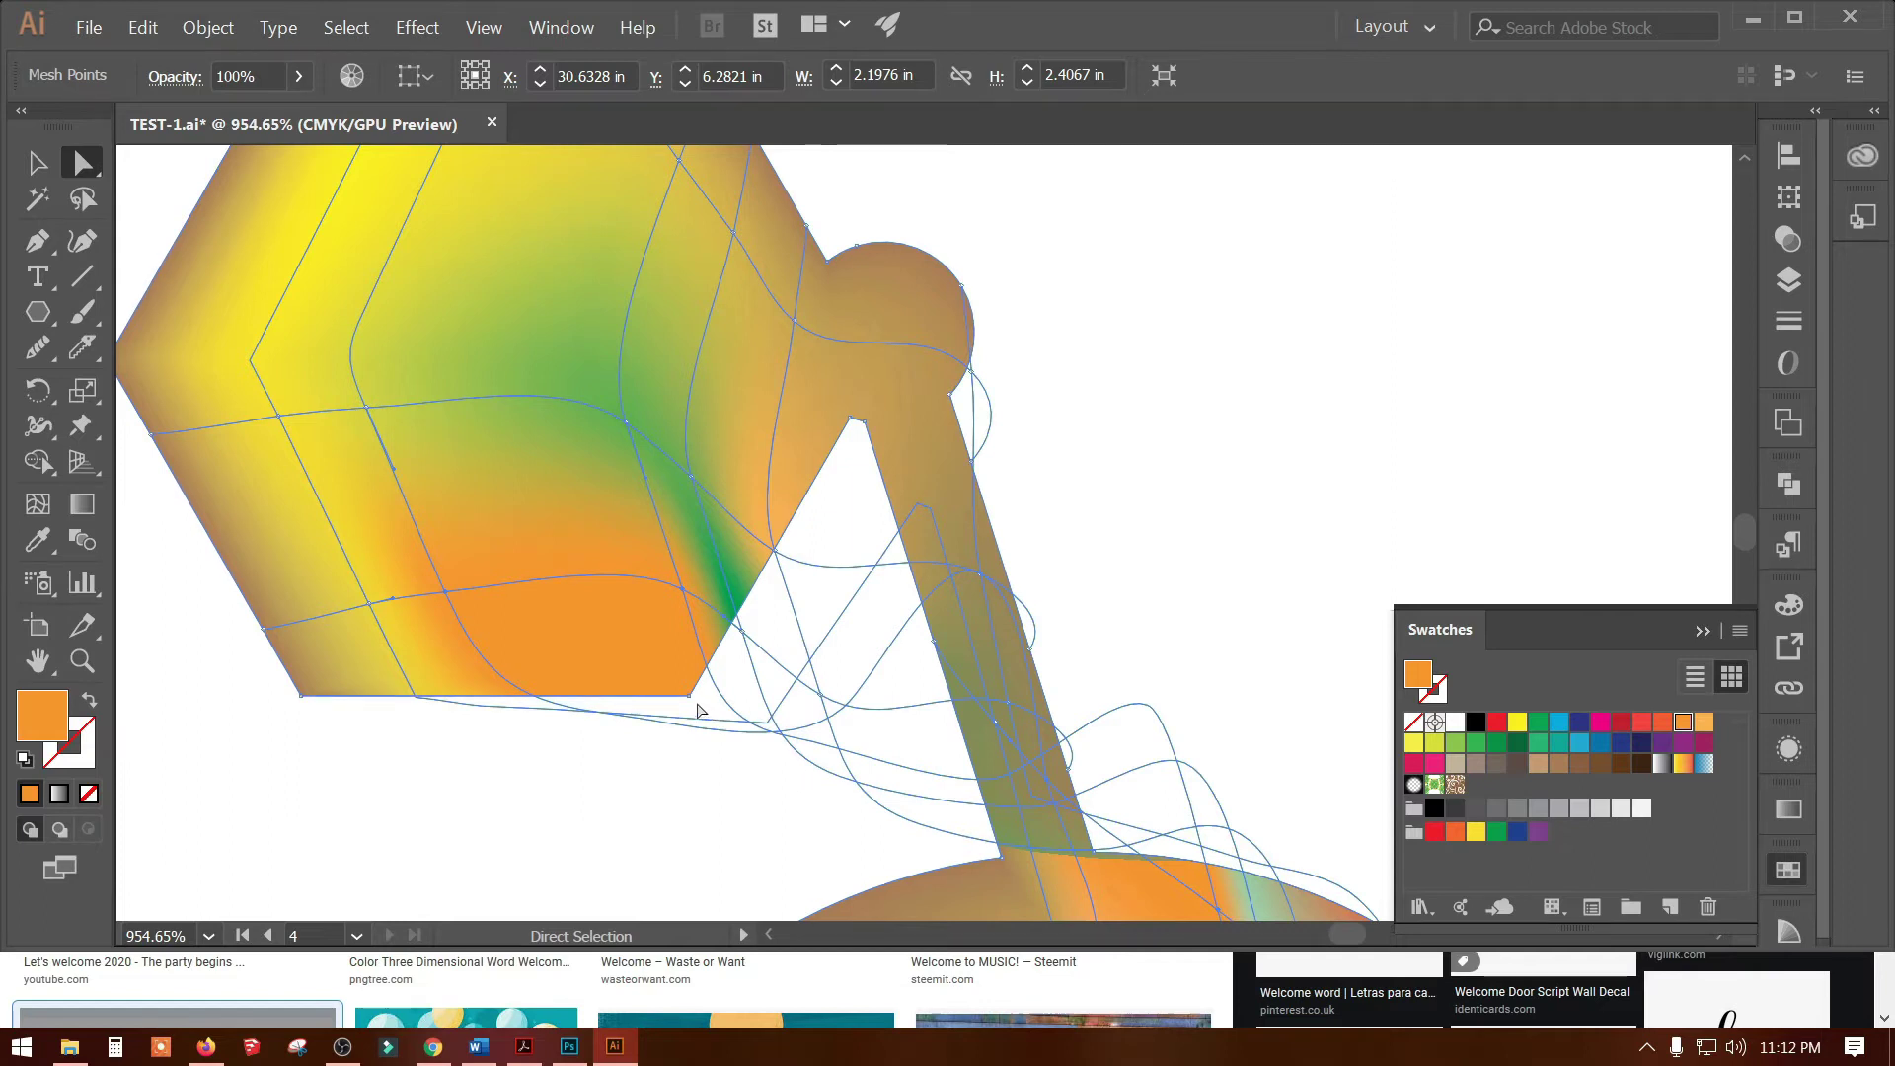
left_click(653, 817)
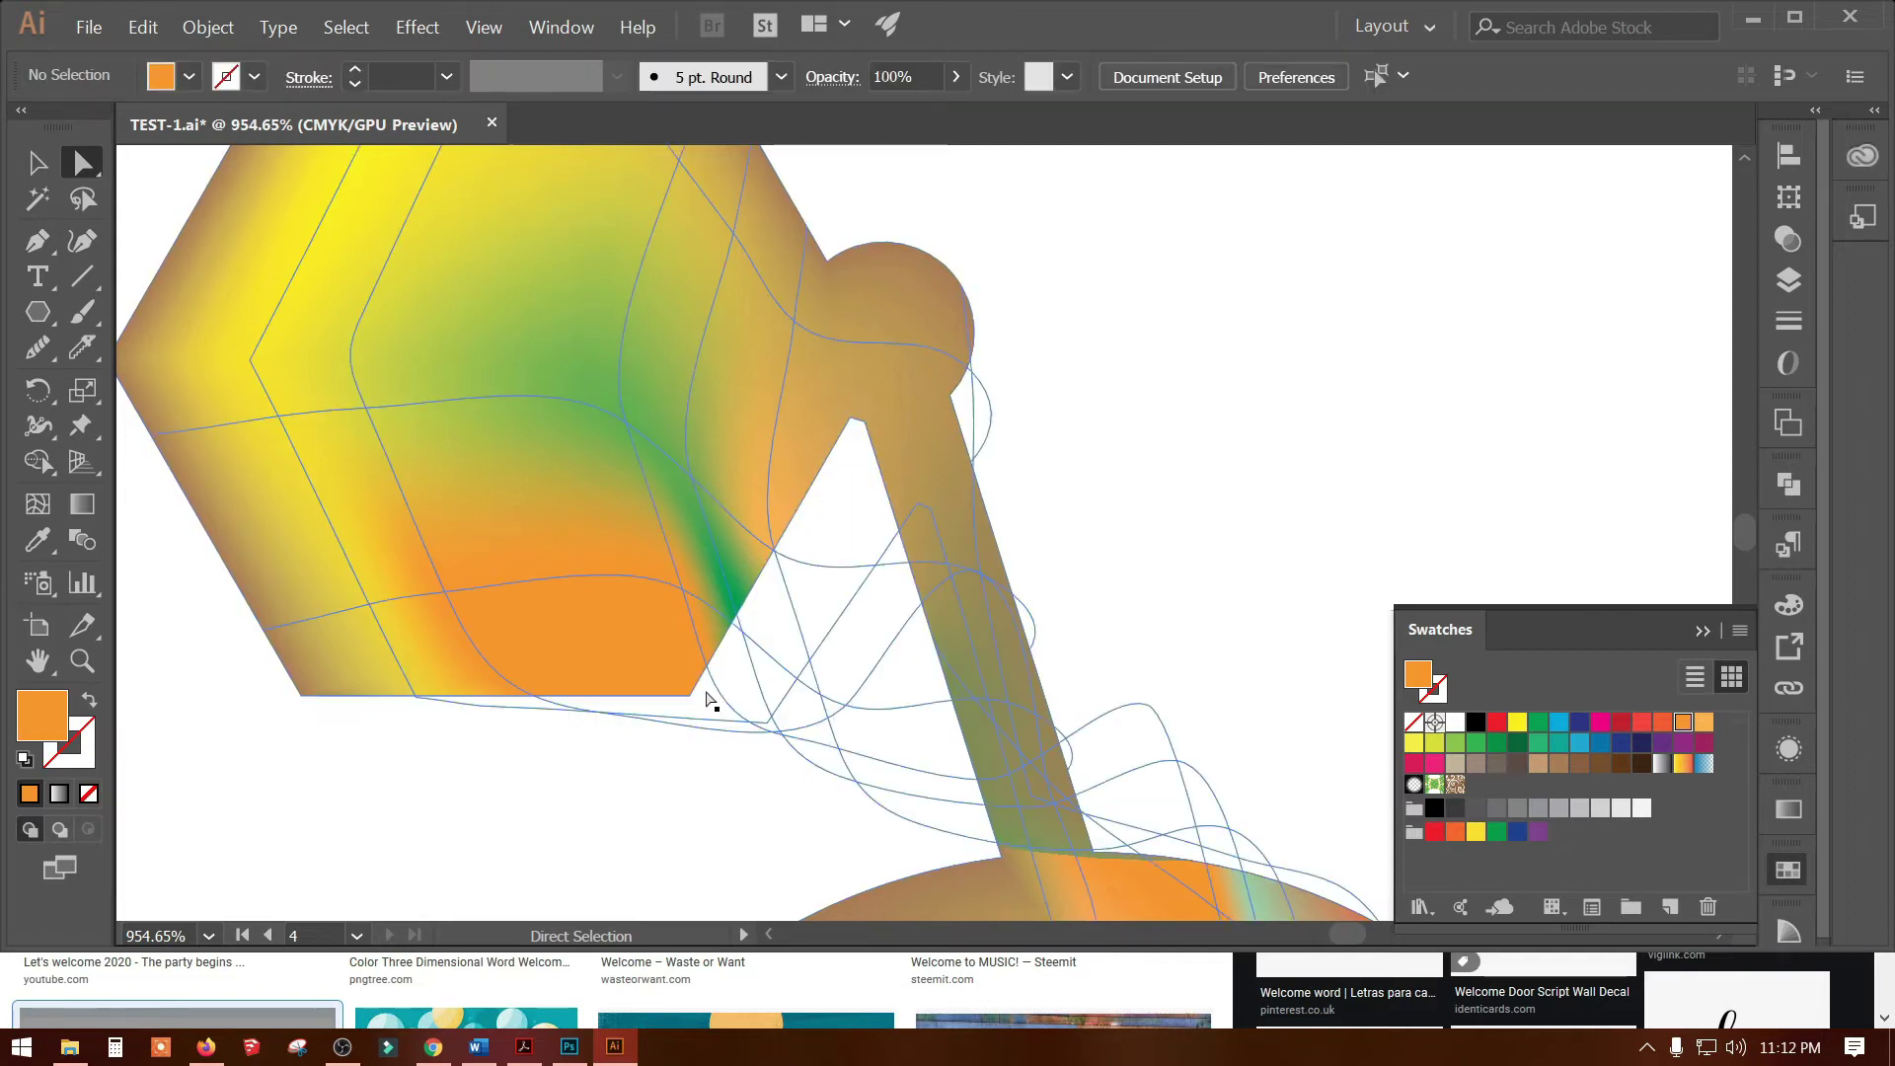
left_click(692, 696)
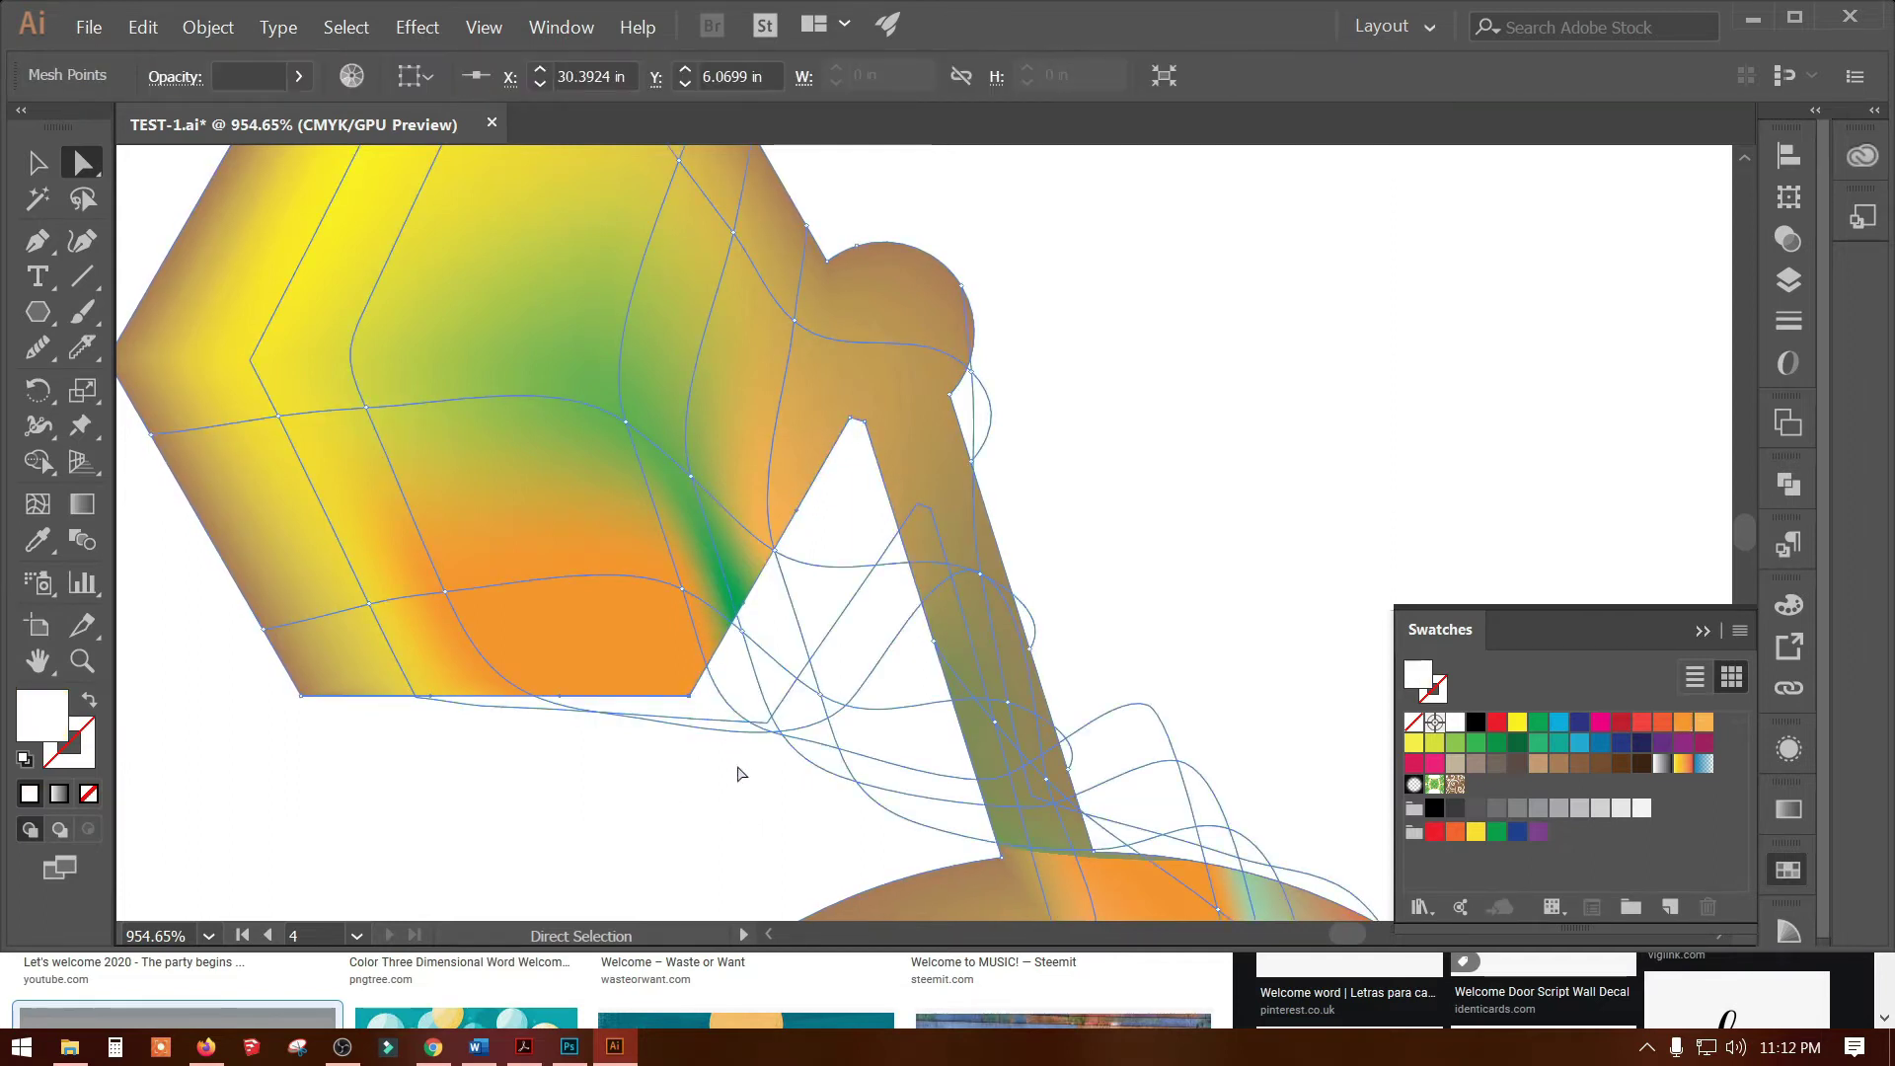
key("ctrl+h")
left_click(725, 831)
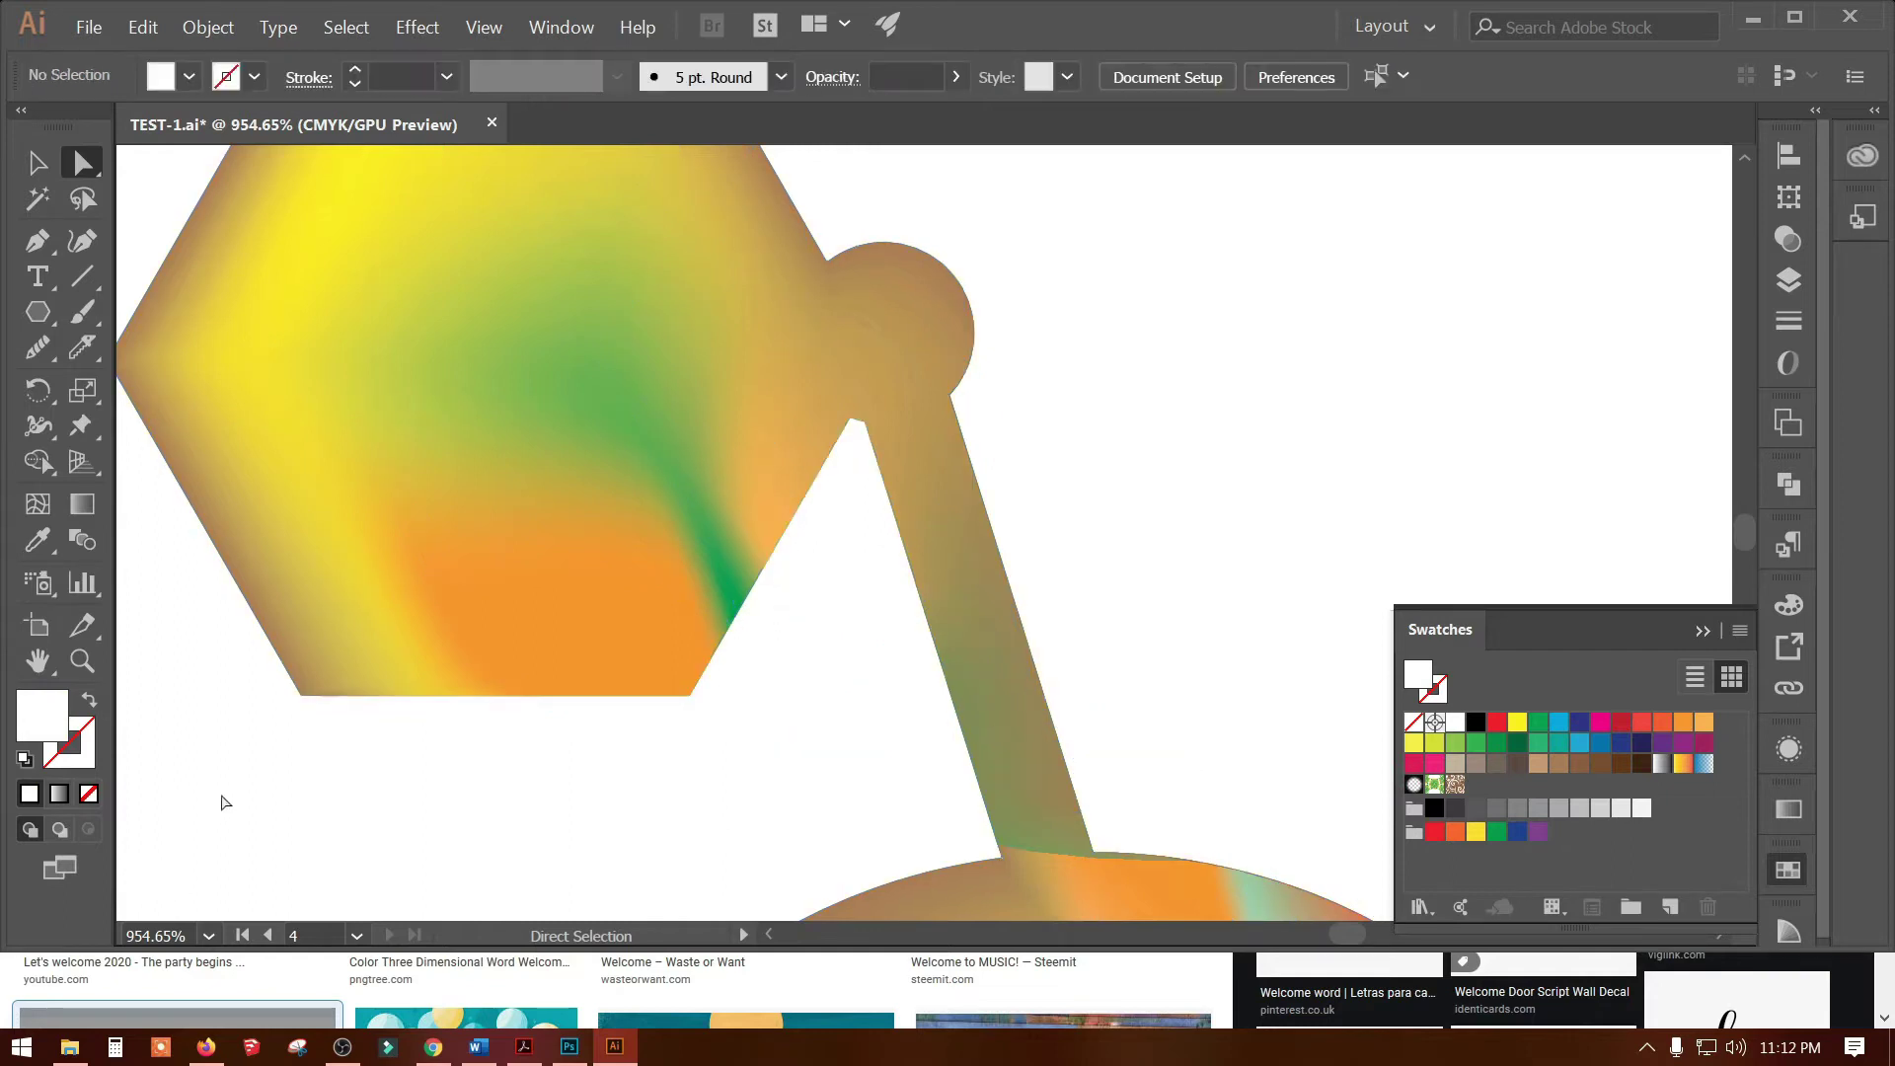
key("ctrl+minus")
key("ctrl+minus")
key("ctrl+minus")
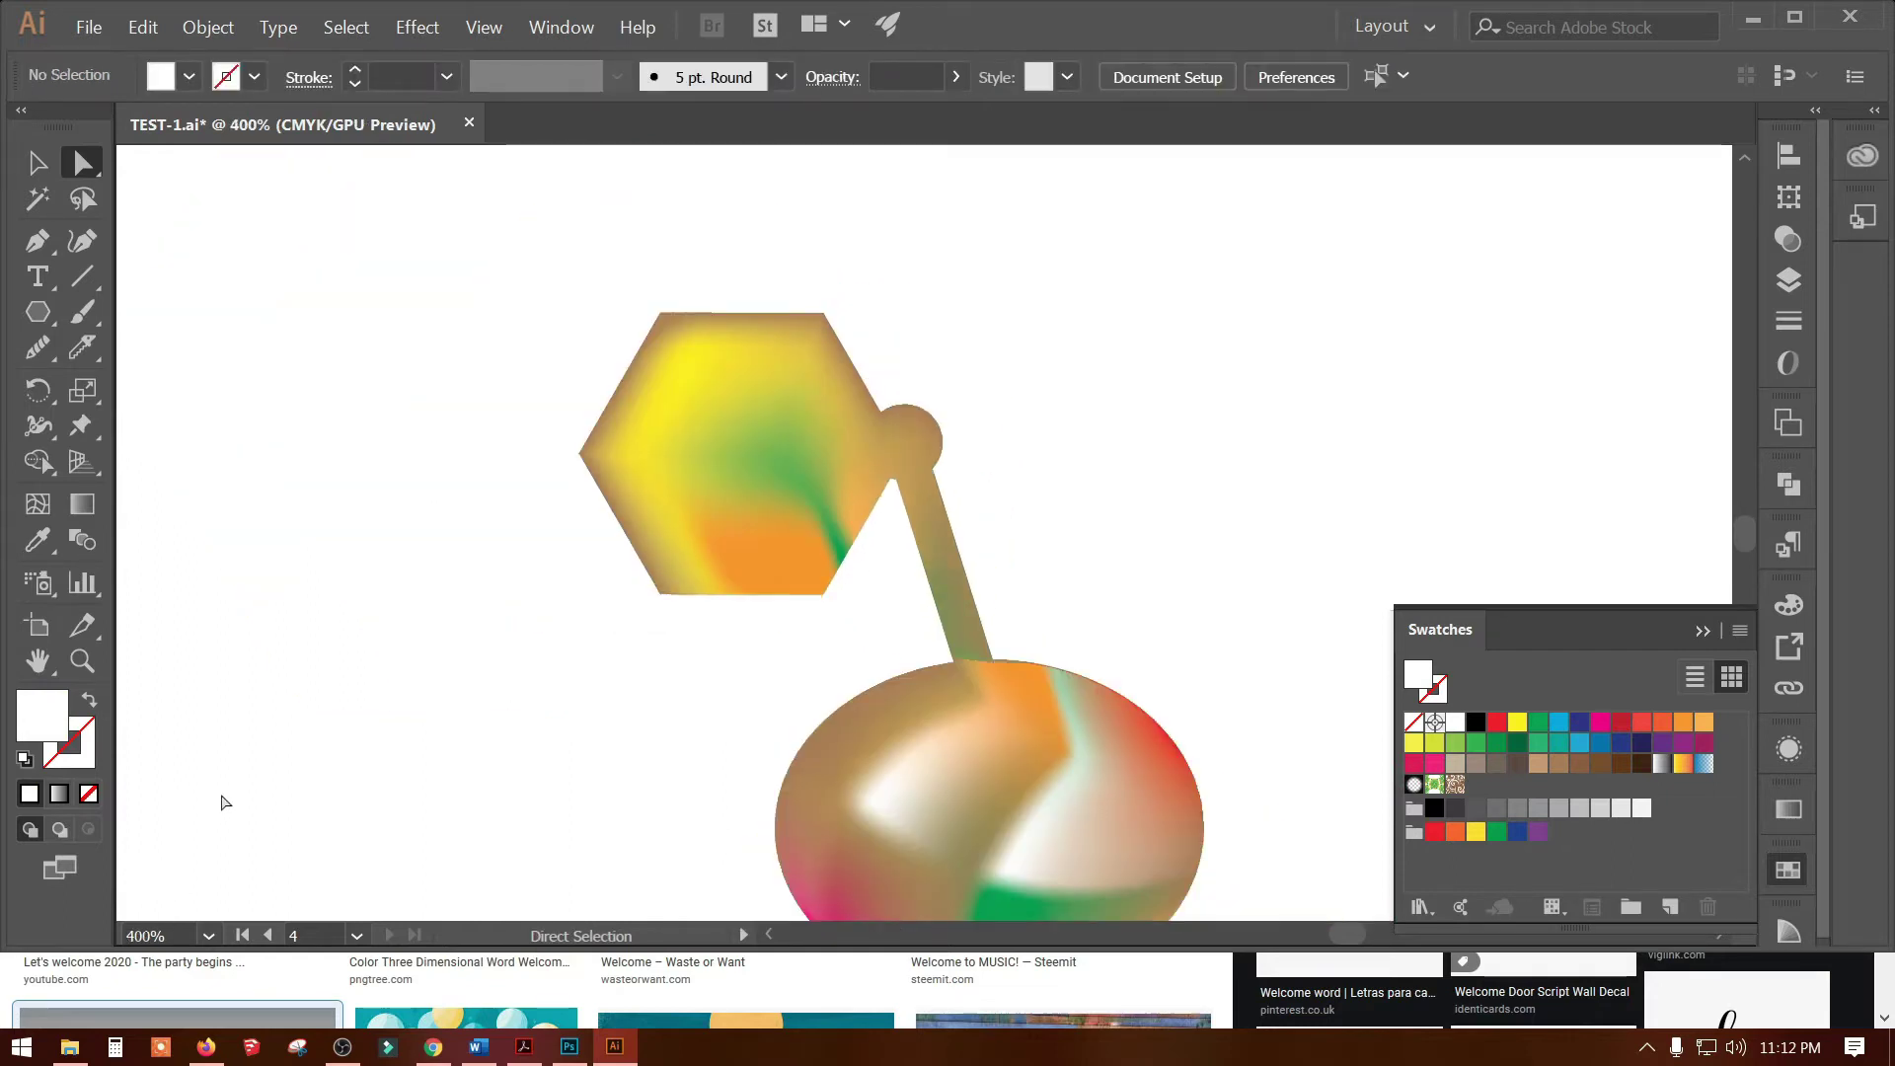
Undo all mesh colouring back to the flat tan fill and reselect the shape
mouse_move(381, 829)
left_mouse_down()
mouse_move(508, 401)
mouse_move(428, 516)
left_mouse_up()
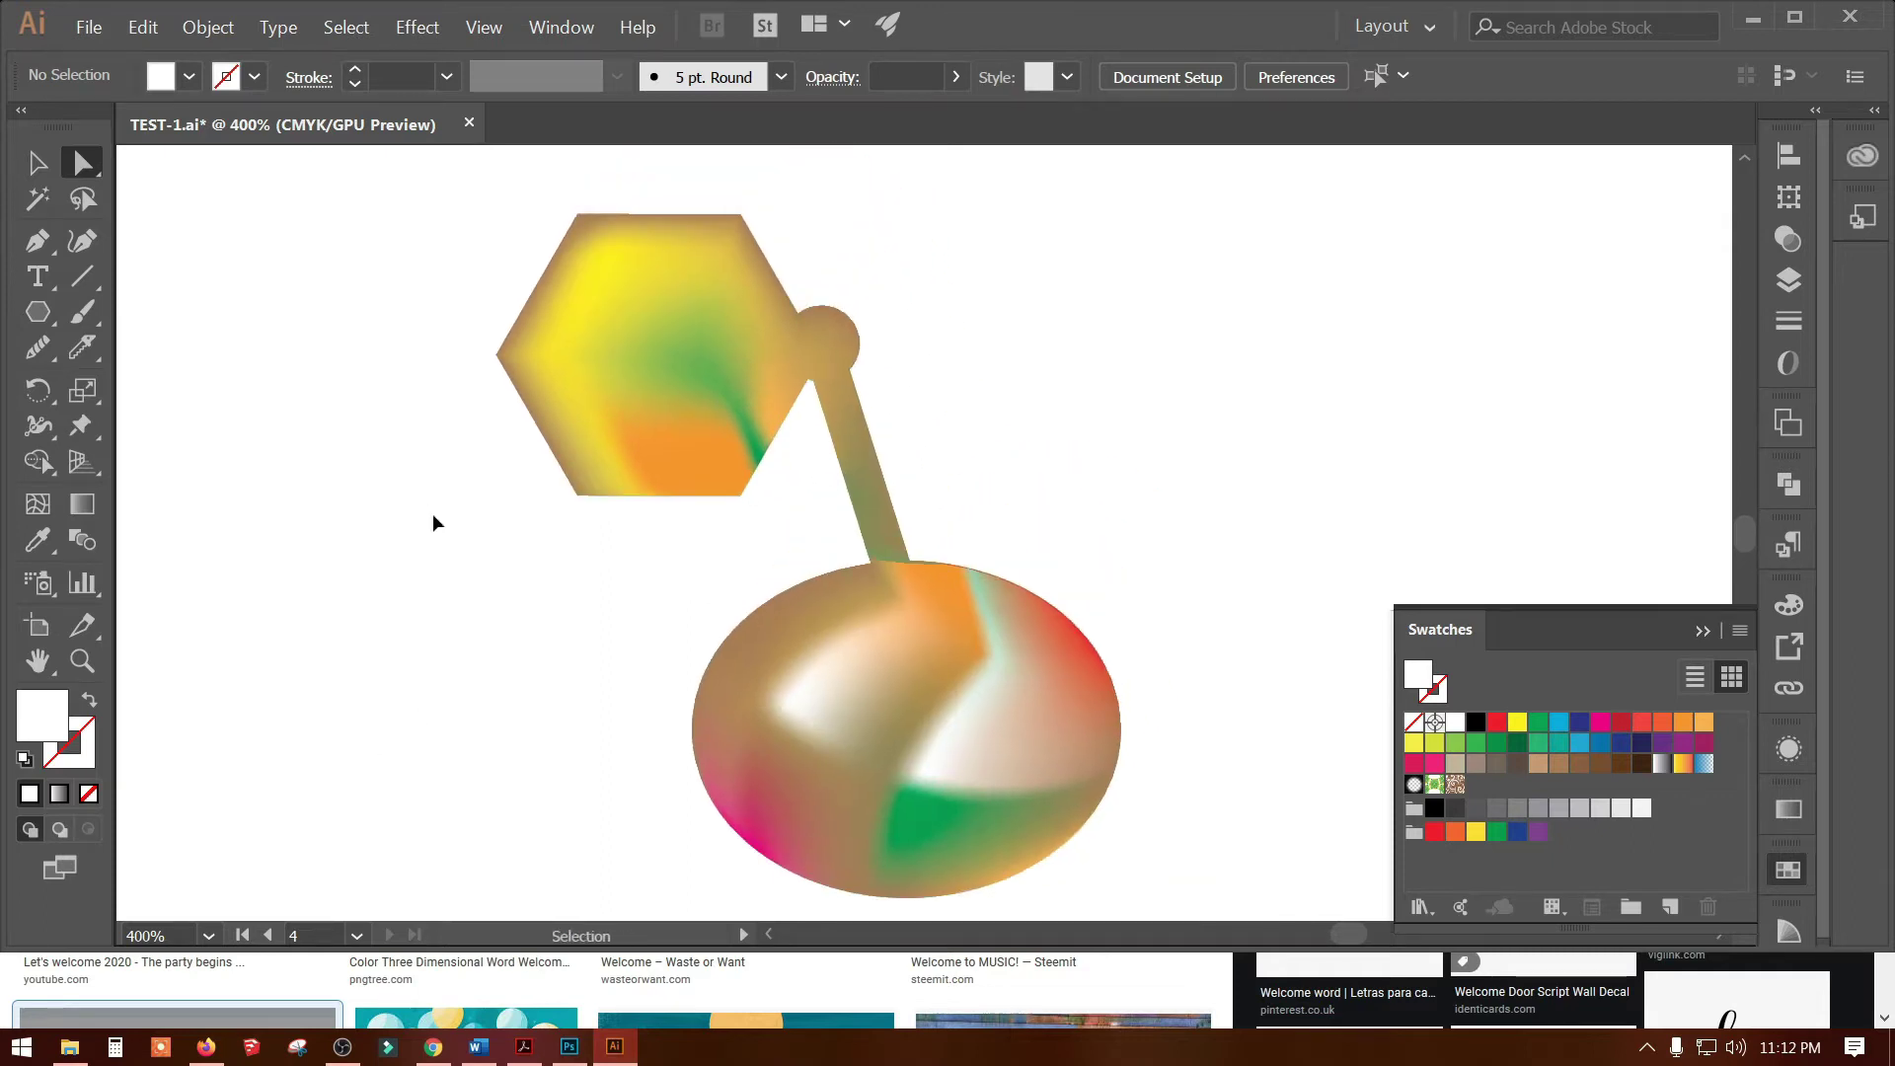
key("ctrl+z")
key("ctrl+z")
key("ctrl+z")
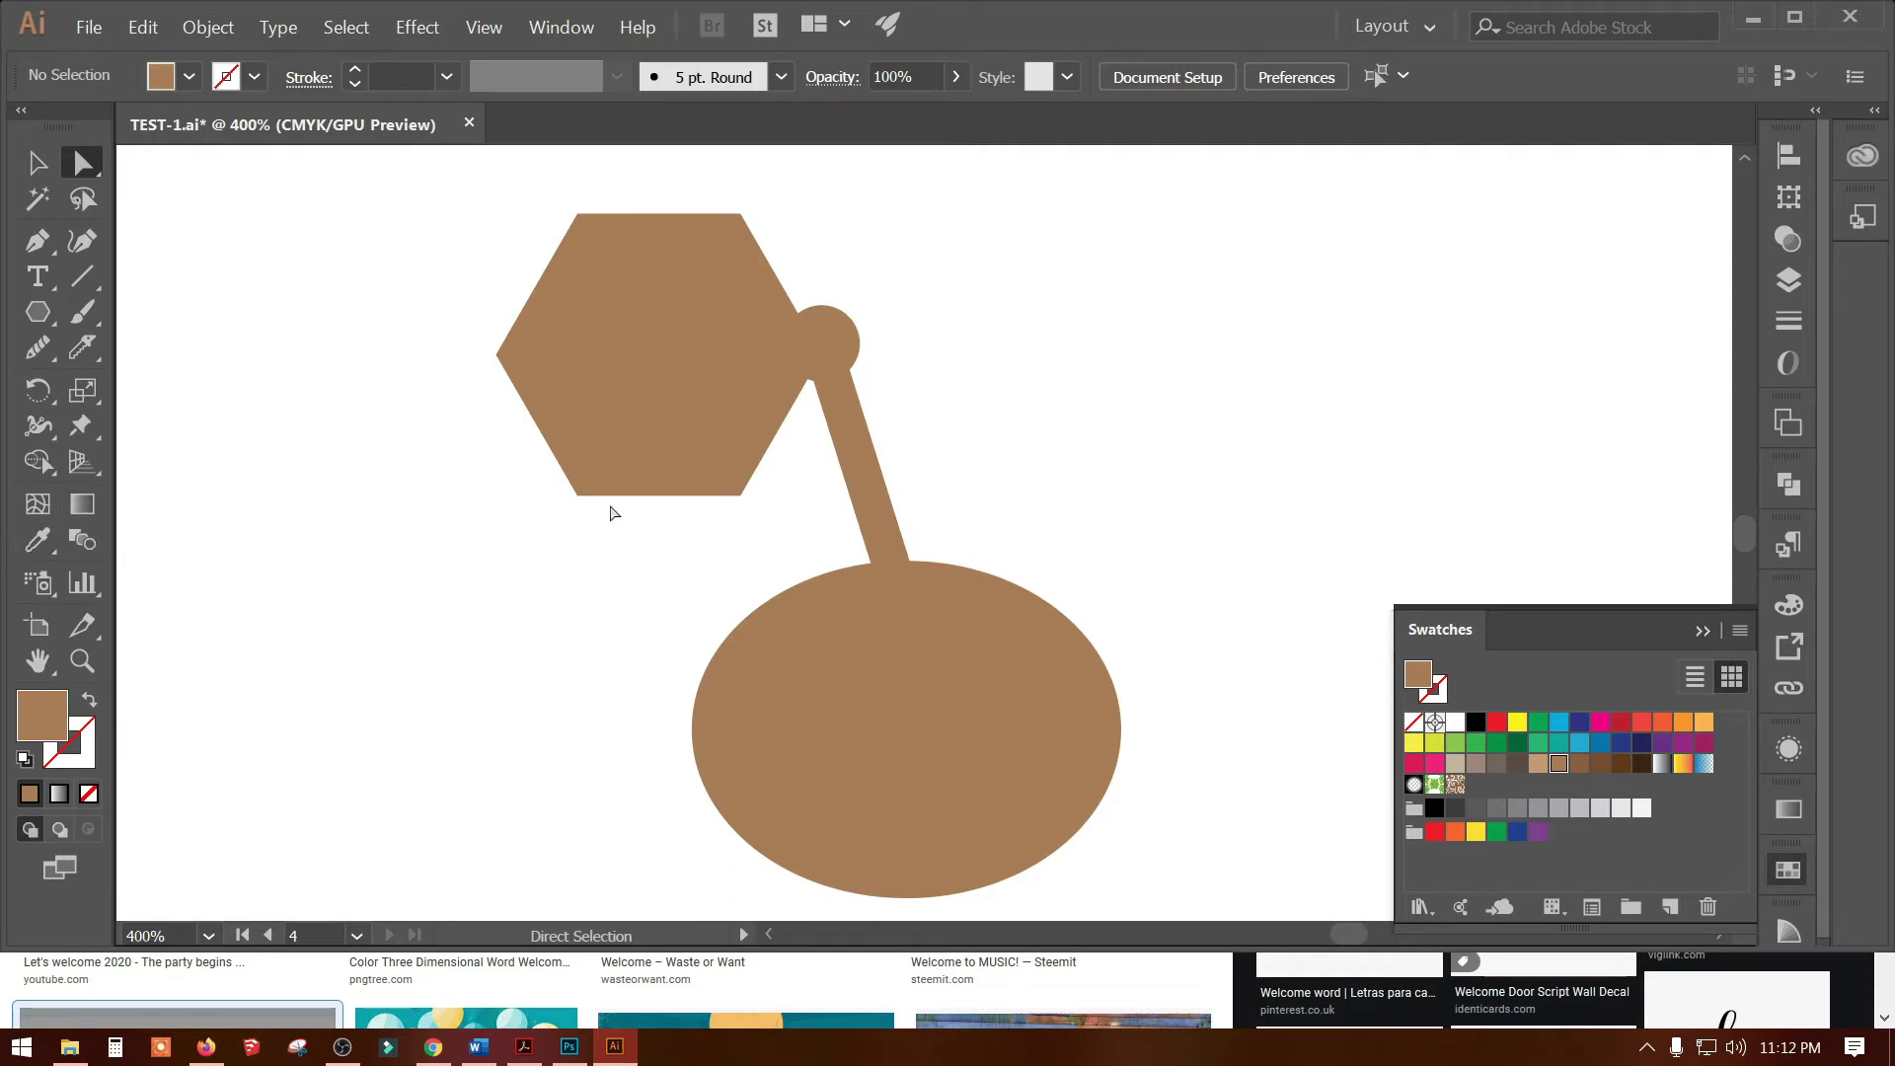
left_click(922, 652)
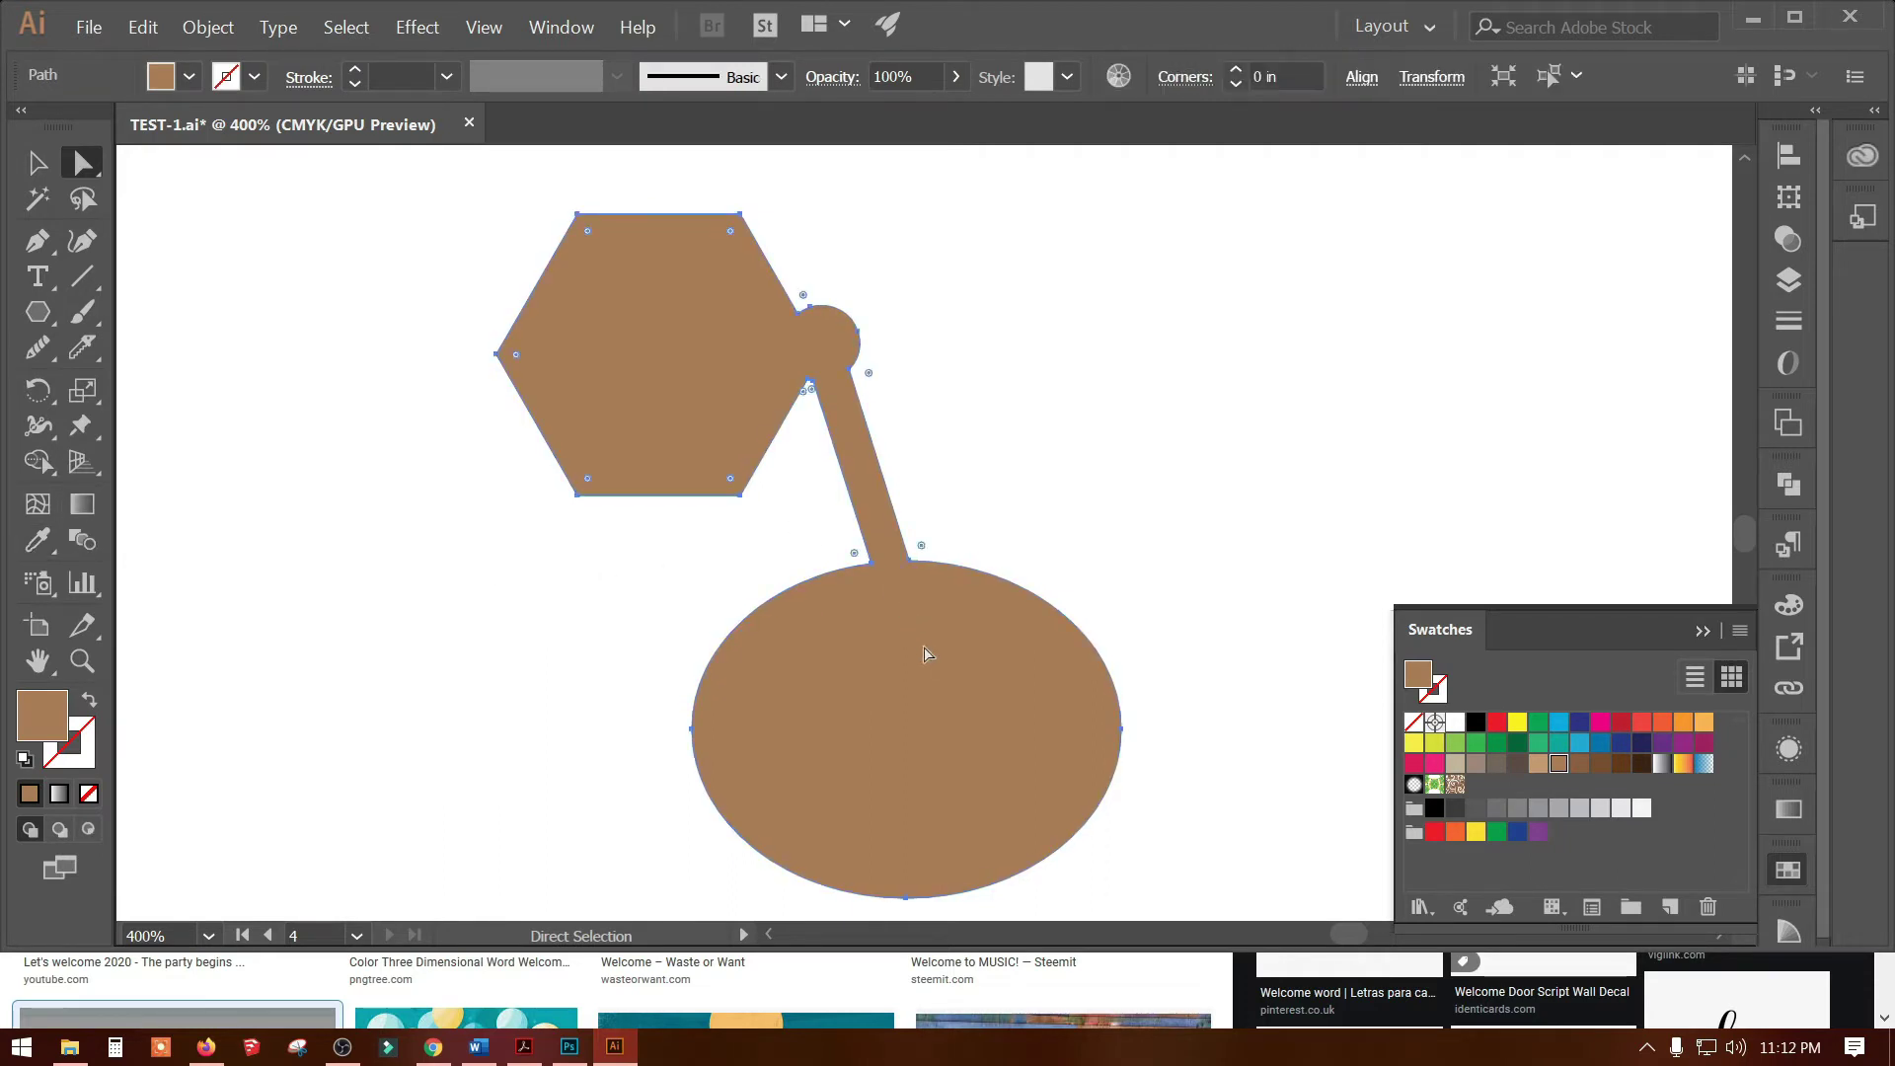
left_click(89, 513)
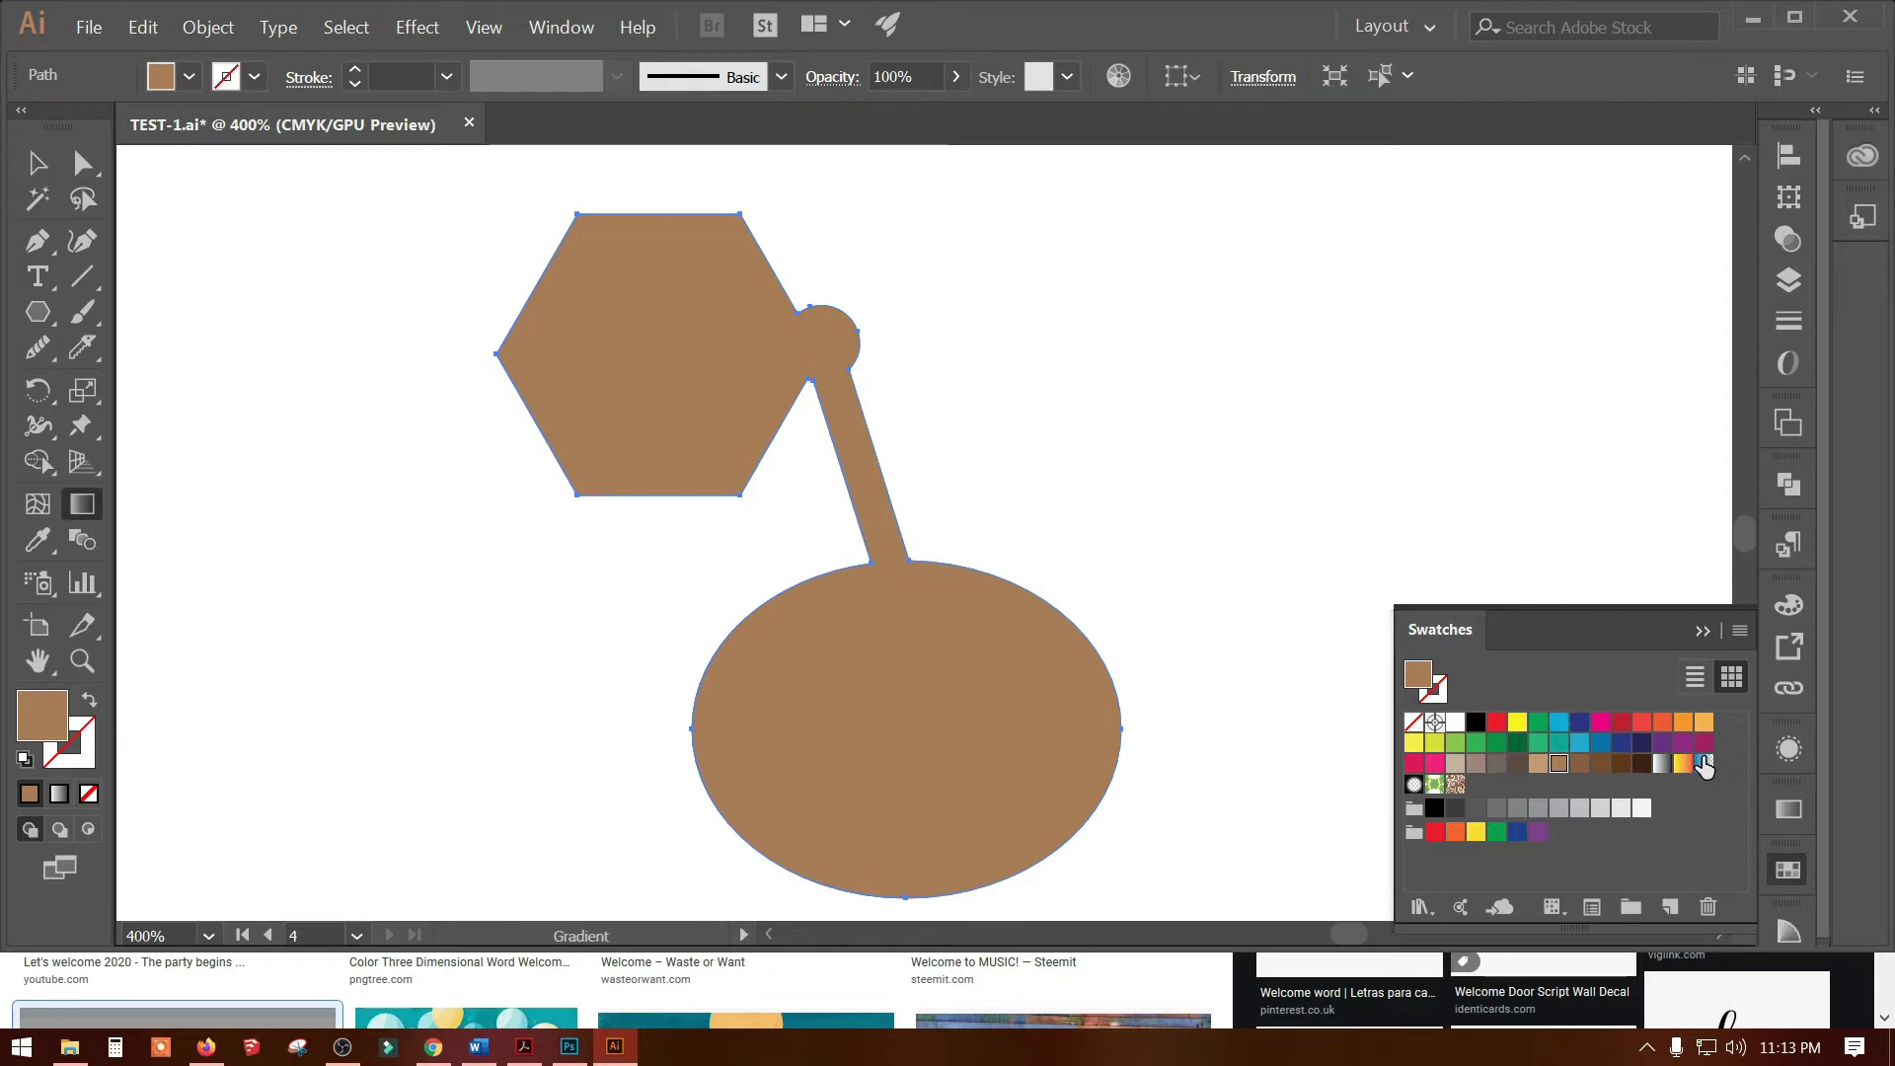
Fill the shape with the Fading Sky blue-to-white gradient swatch
left_click(1789, 809)
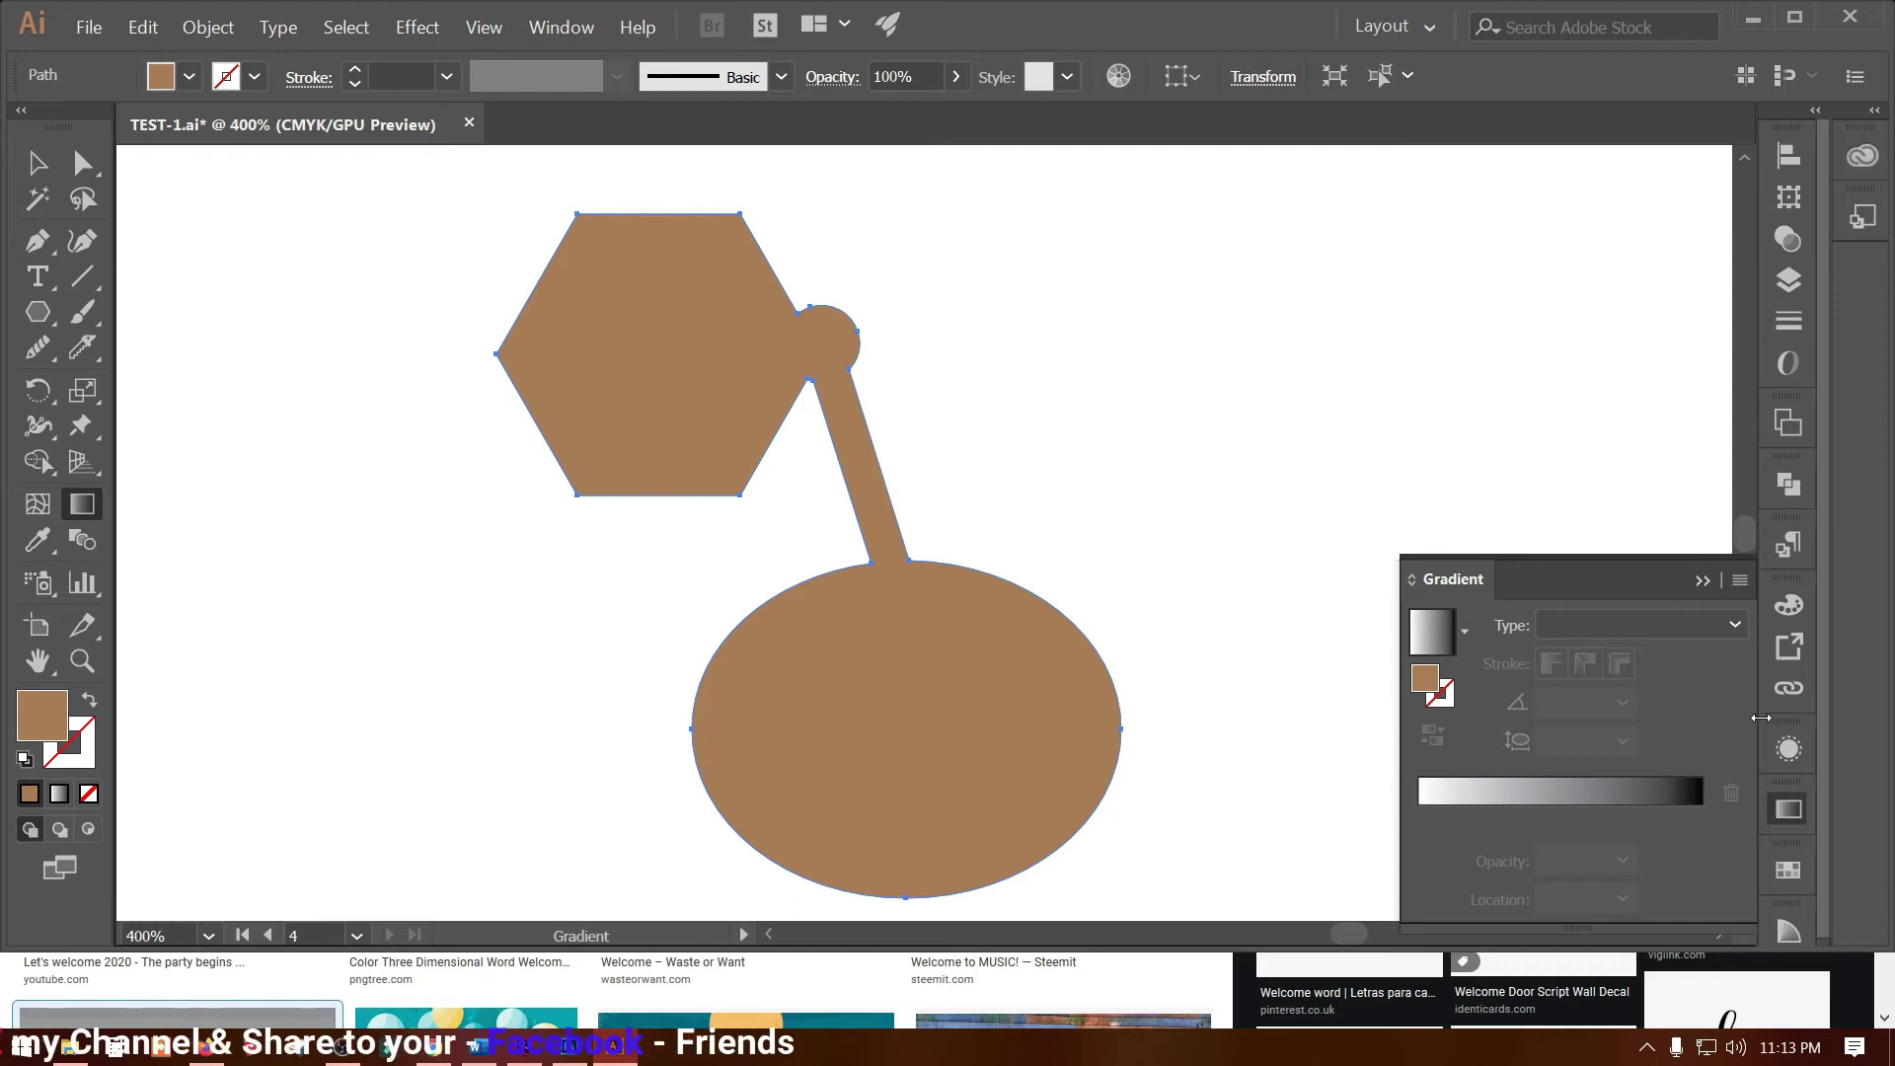
left_click(1789, 868)
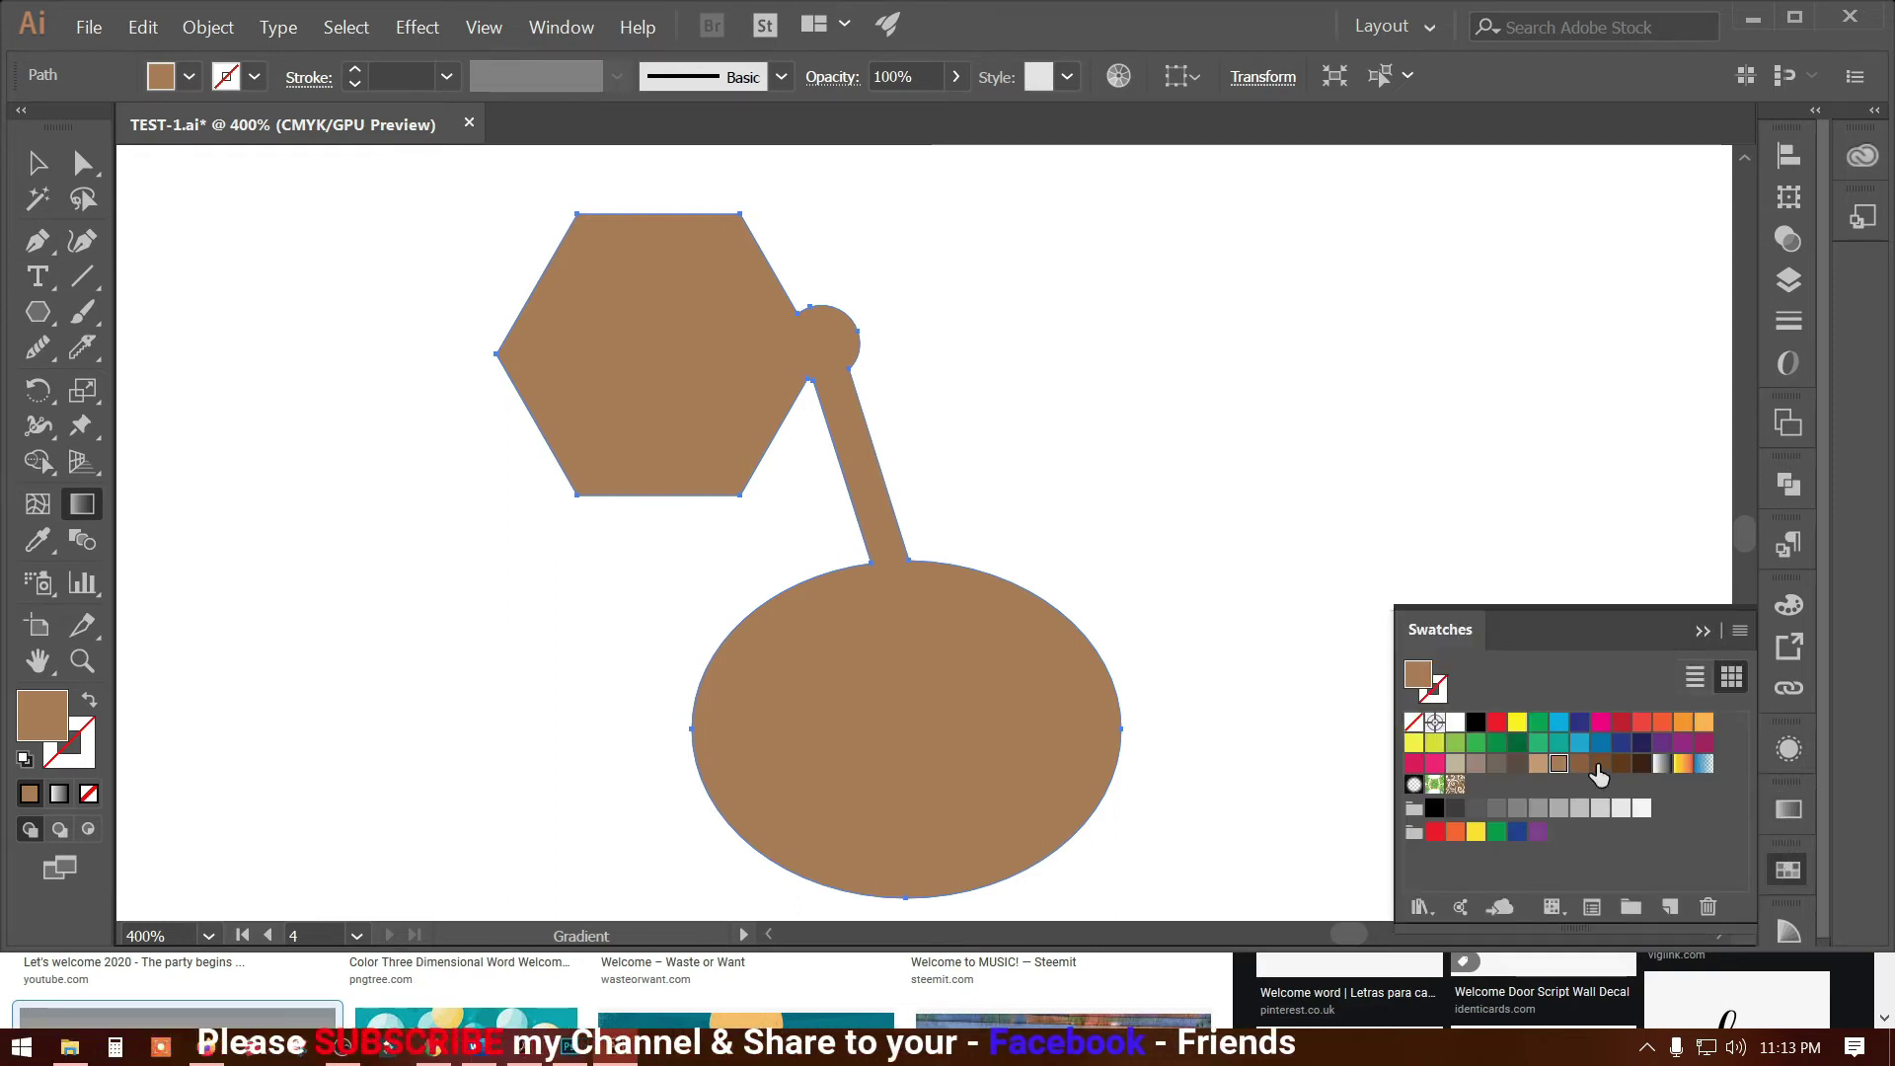
left_click(1705, 766)
Drag the linear gradient diagonally from the hexagon down into the ellipse
mouse_move(644, 337)
left_mouse_down()
mouse_move(913, 720)
mouse_move(525, 325)
left_mouse_up()
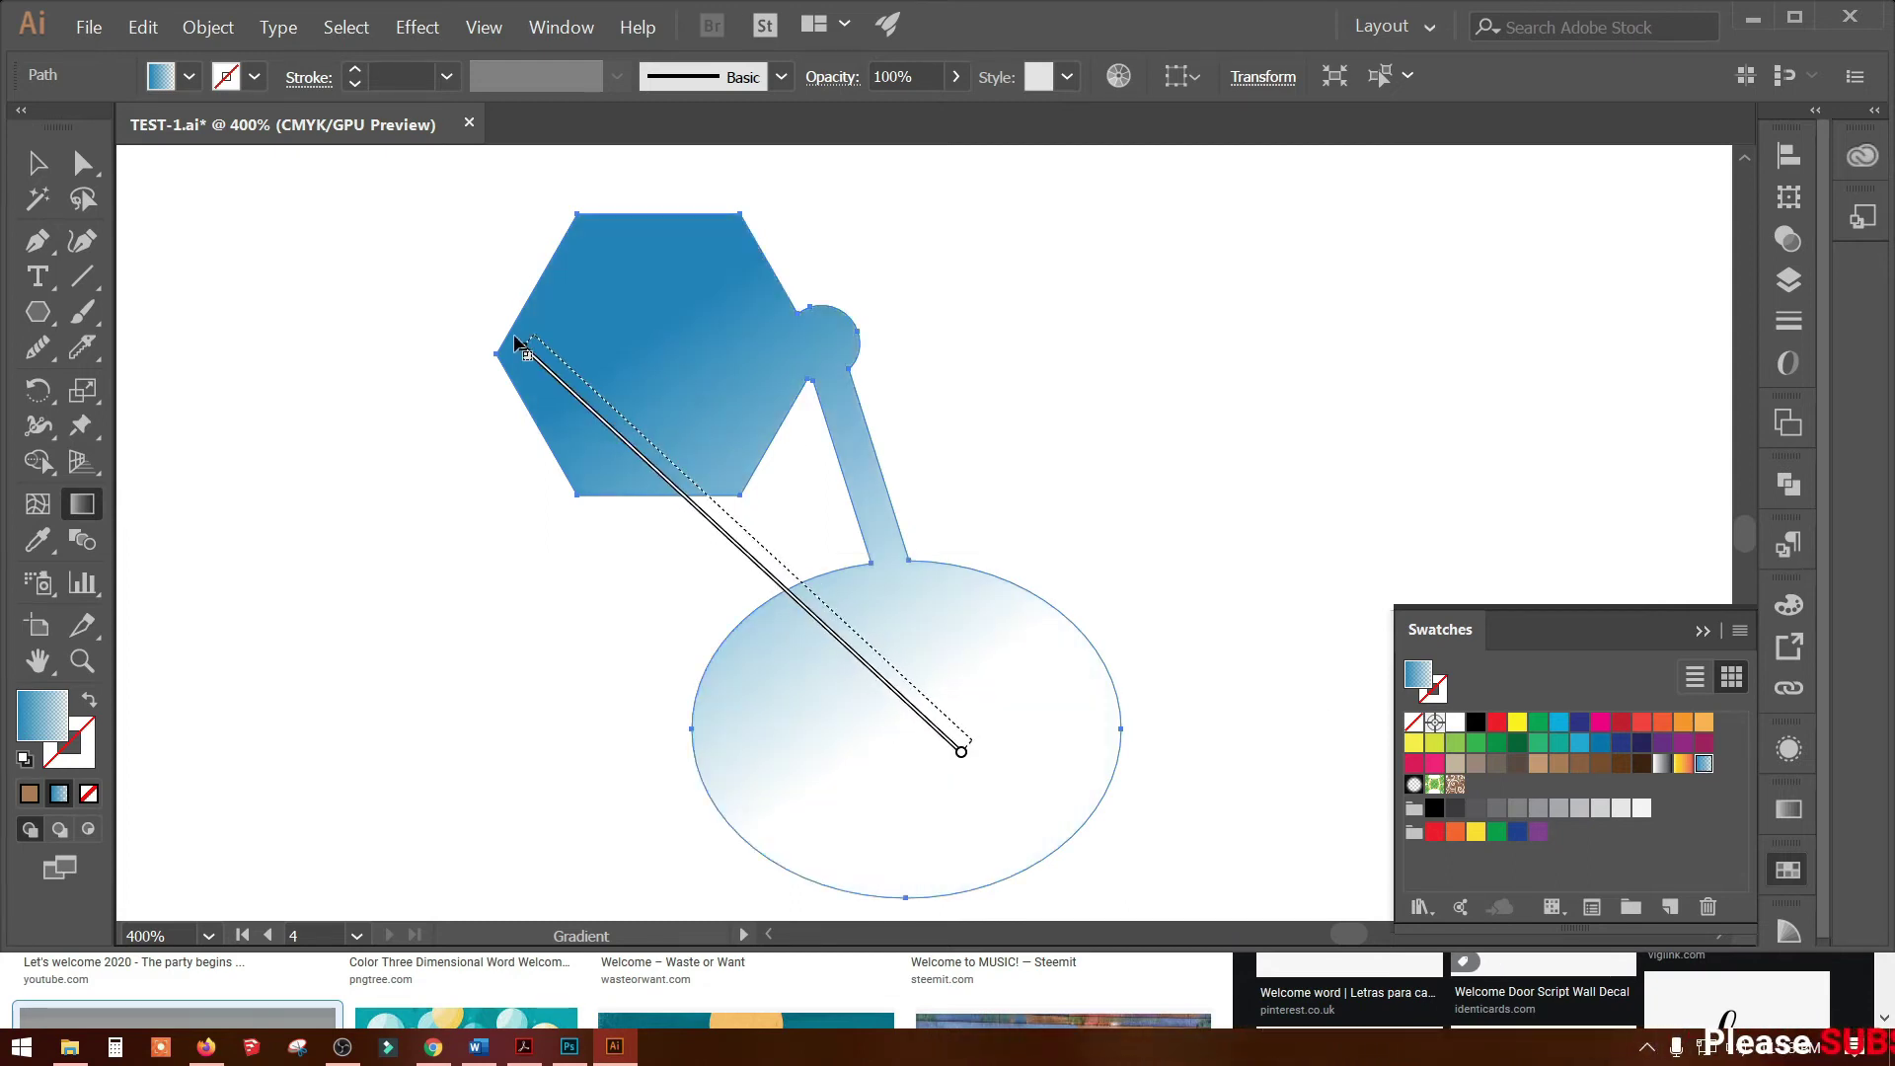
left_click_drag(351, 511, 653, 524)
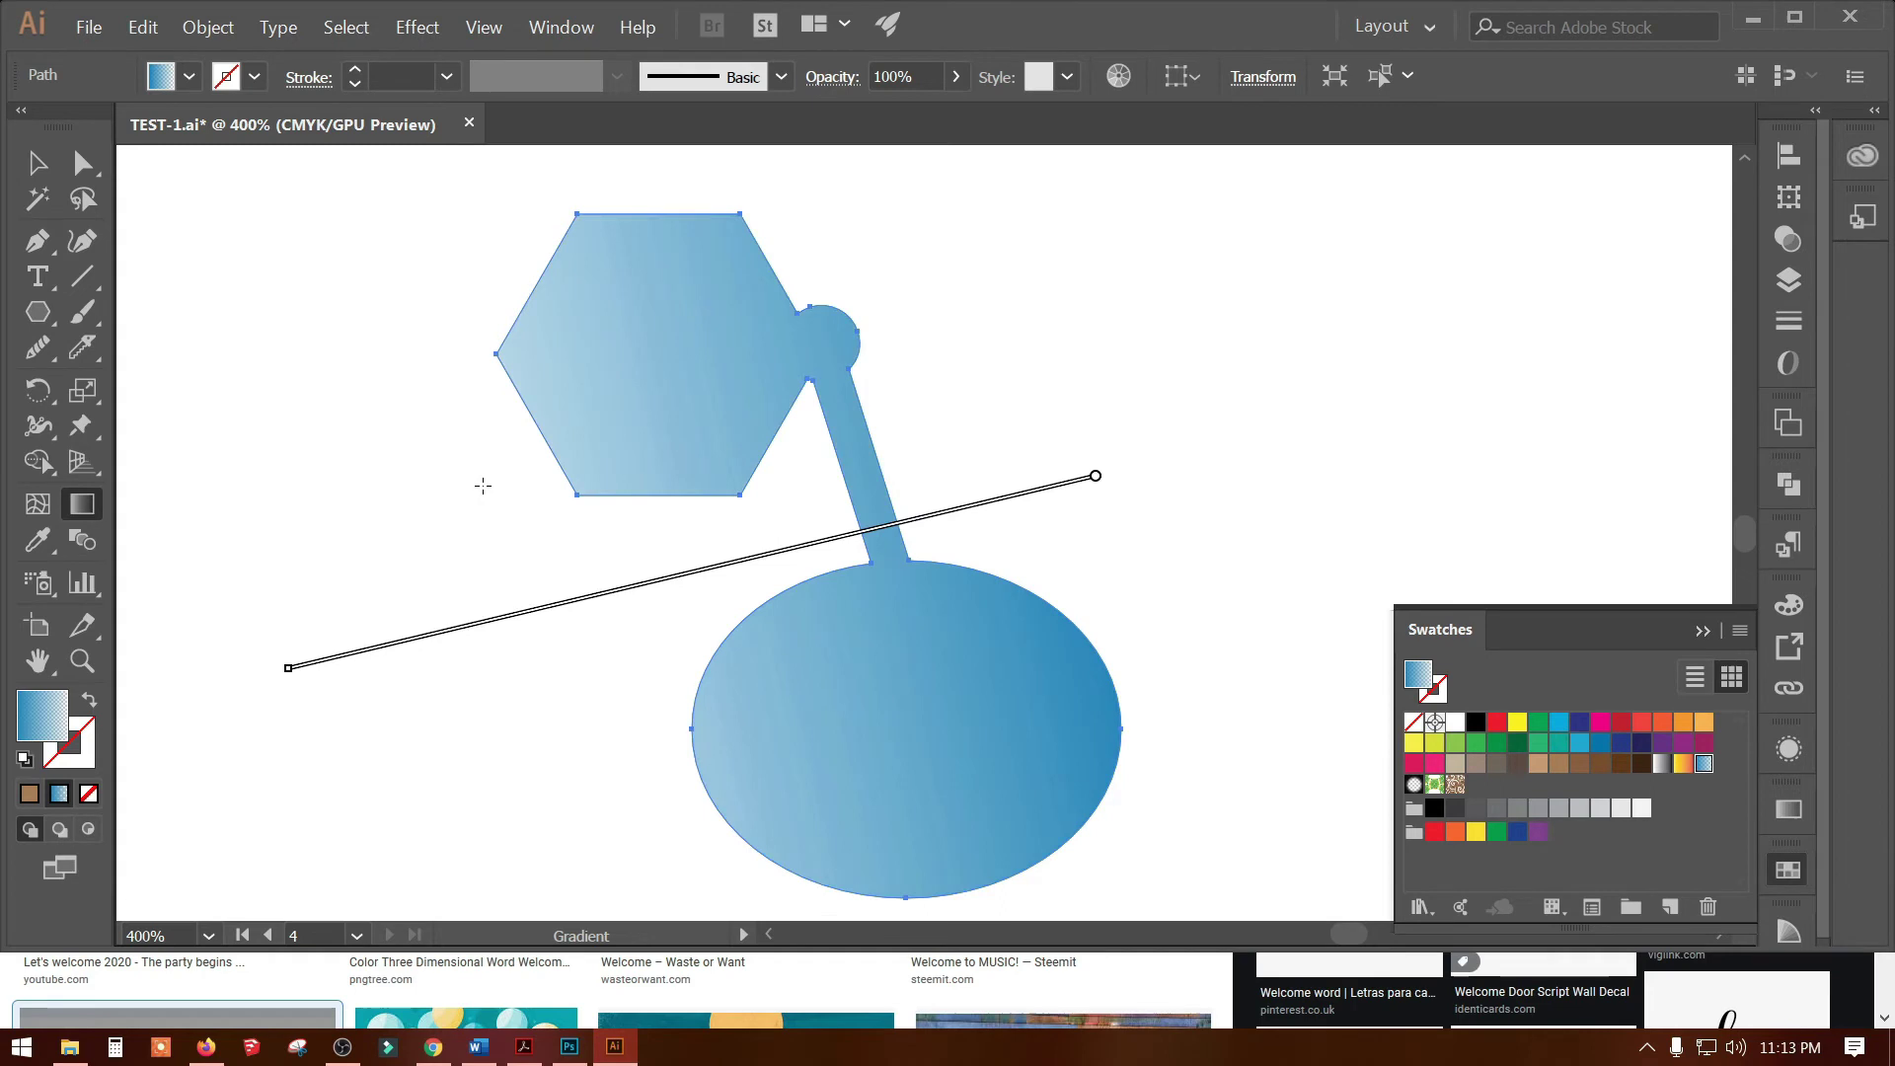
left_click_drag(500, 592, 1252, 478)
left_click_drag(499, 597, 1449, 449)
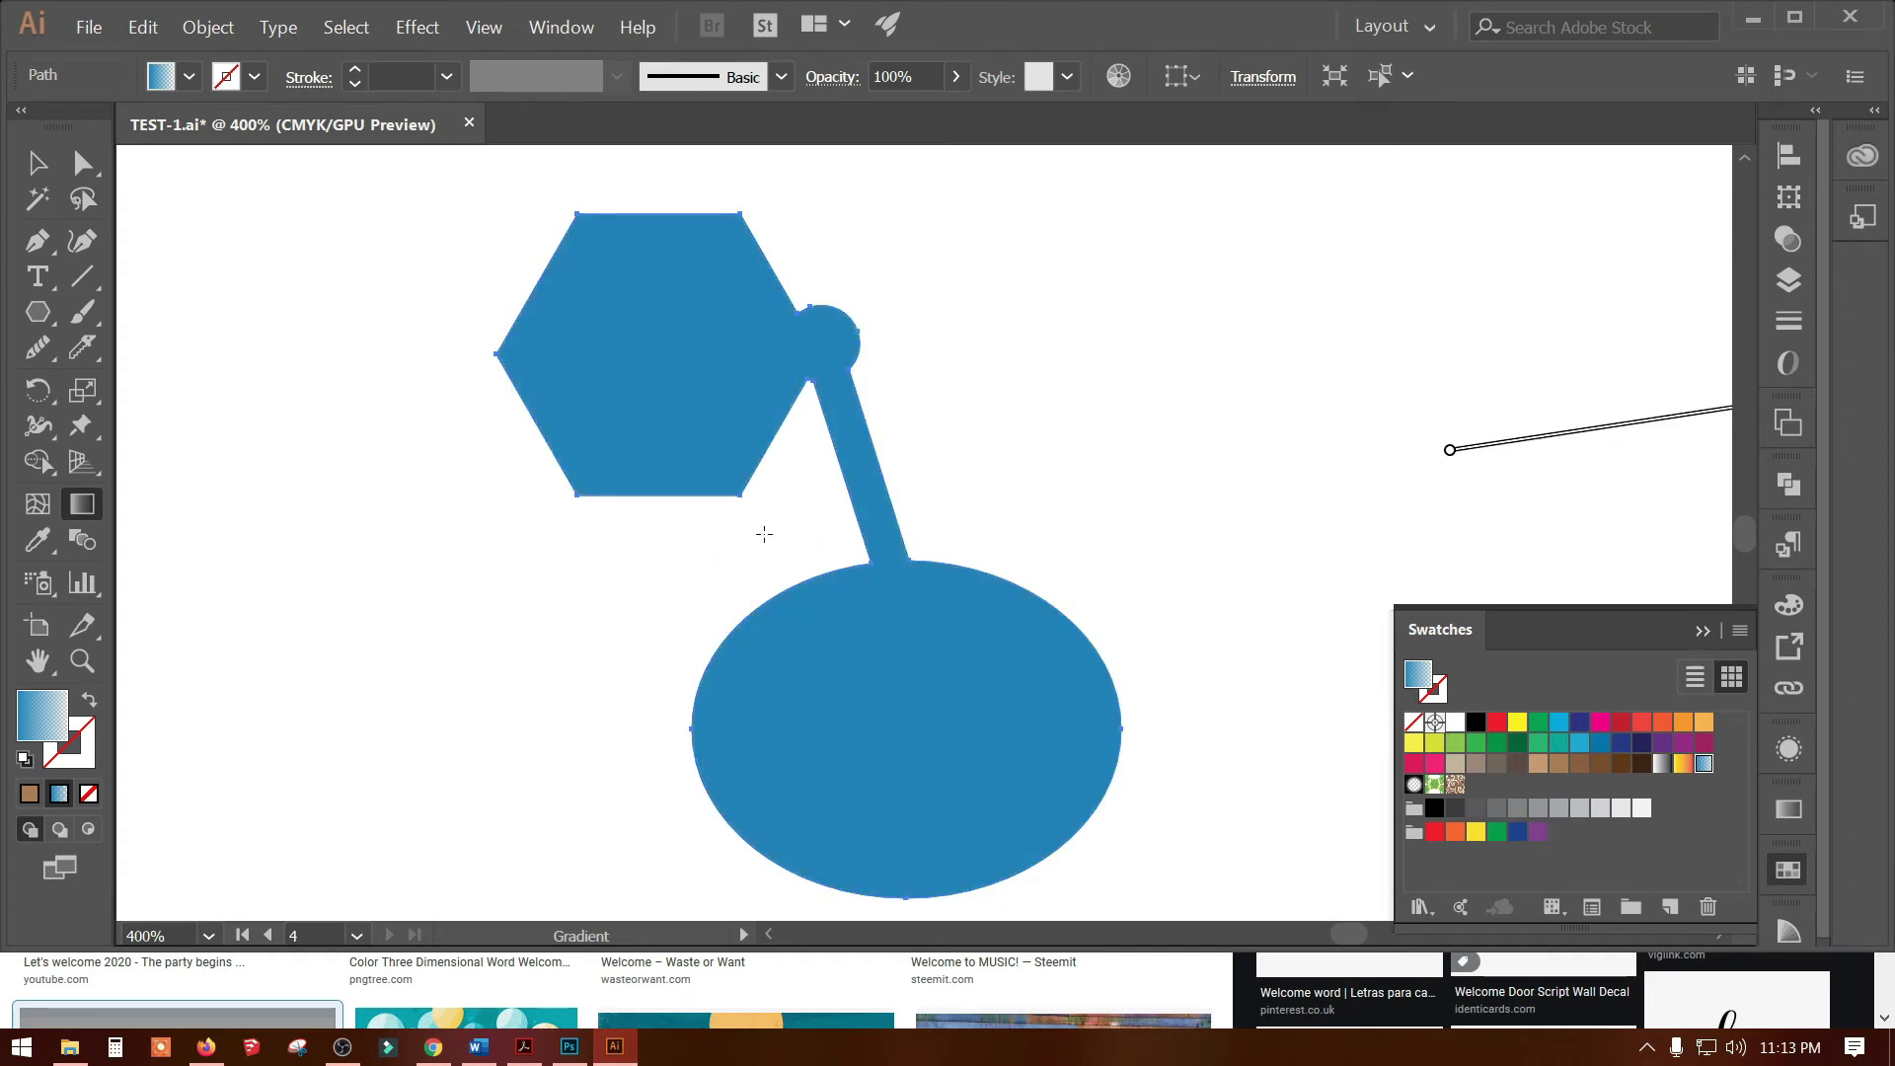
left_click_drag(607, 373, 1032, 720)
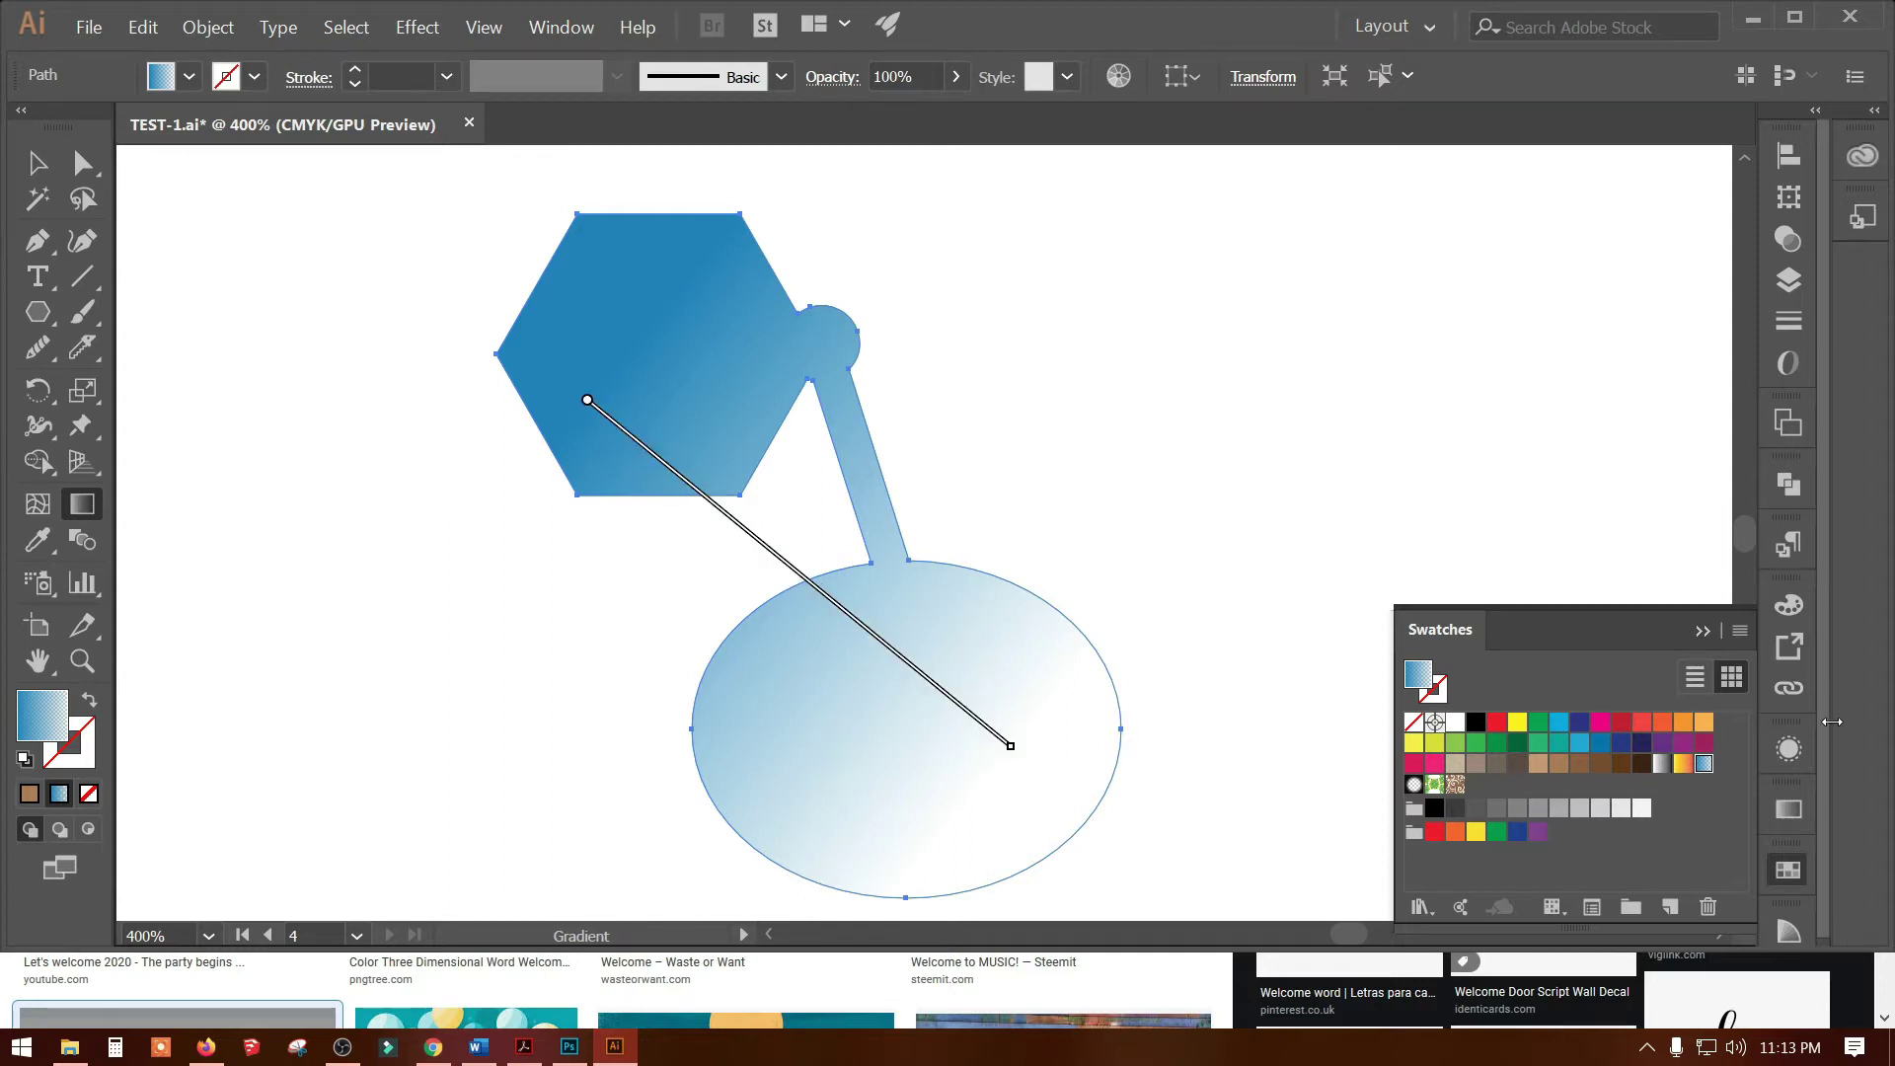
Bring up the Gradient panel with the Linear -39.3° gradient and select the Gradient tool
left_click(1791, 810)
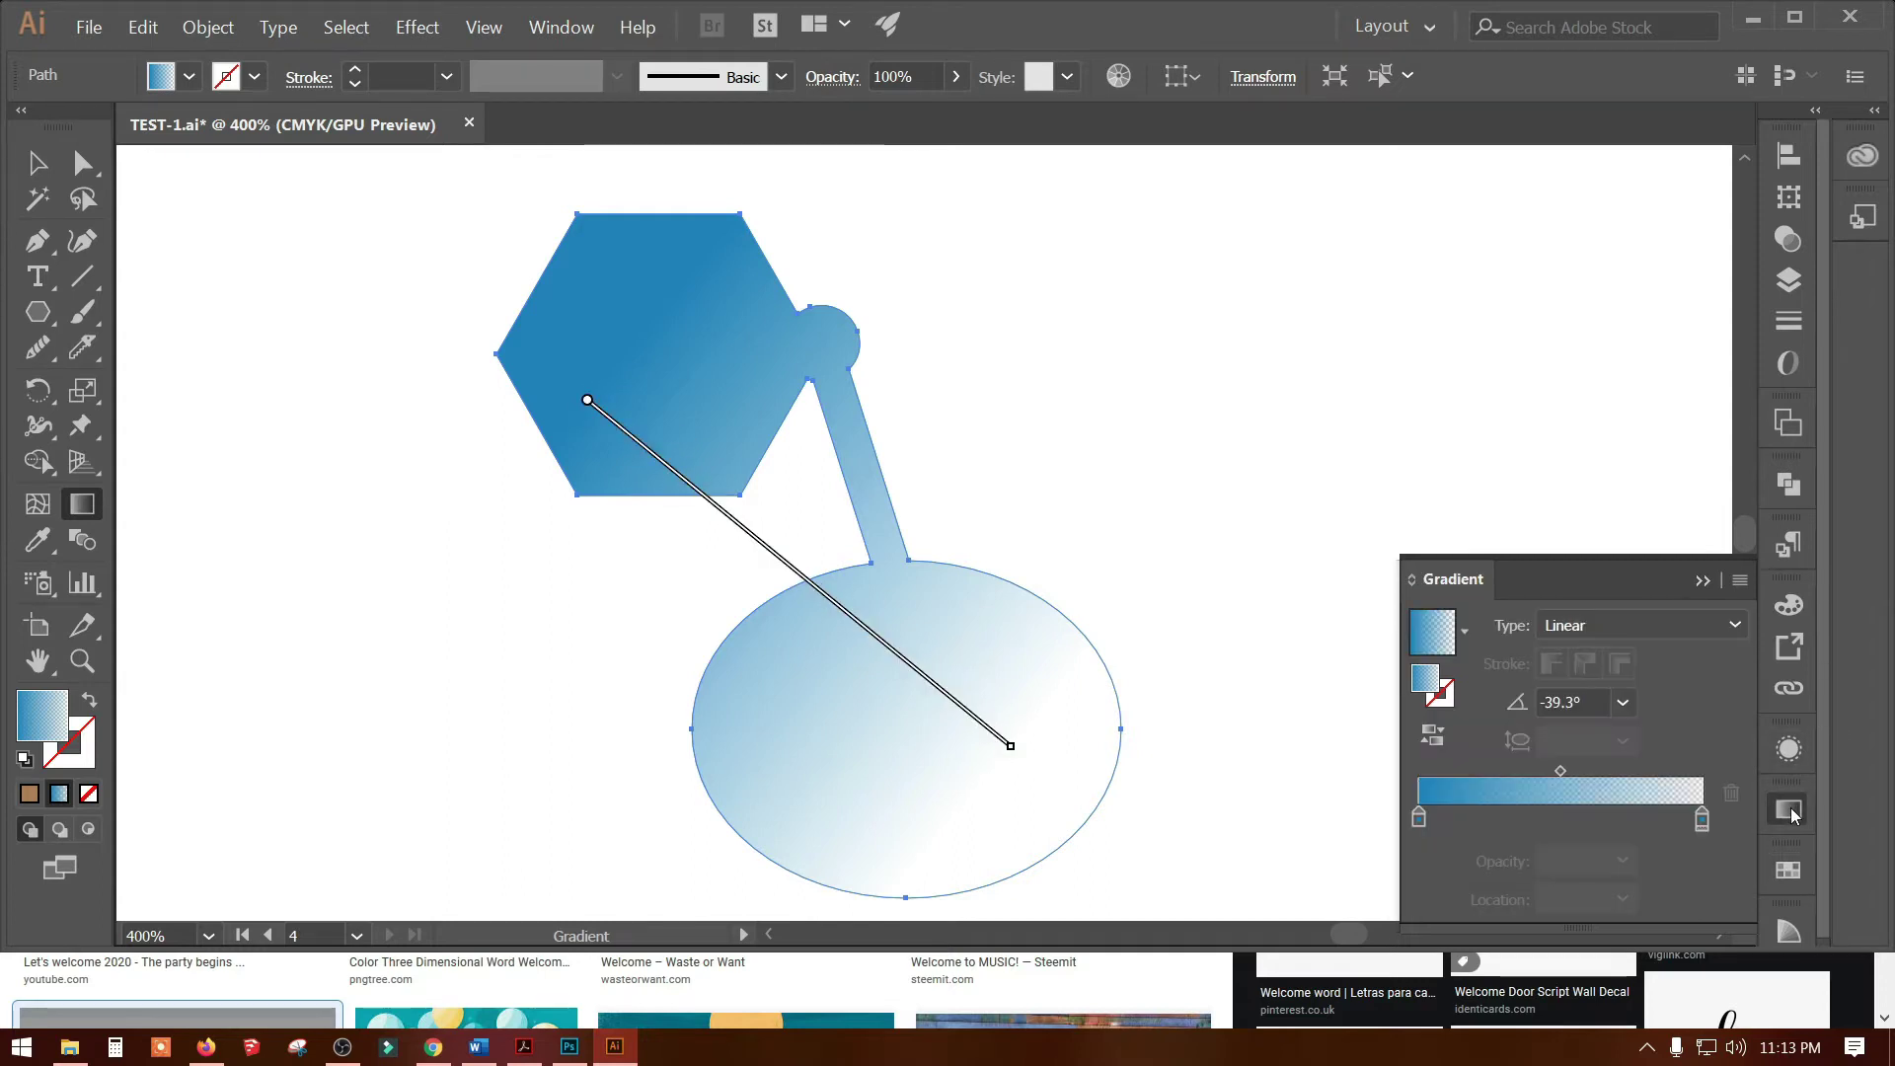
left_click(1703, 582)
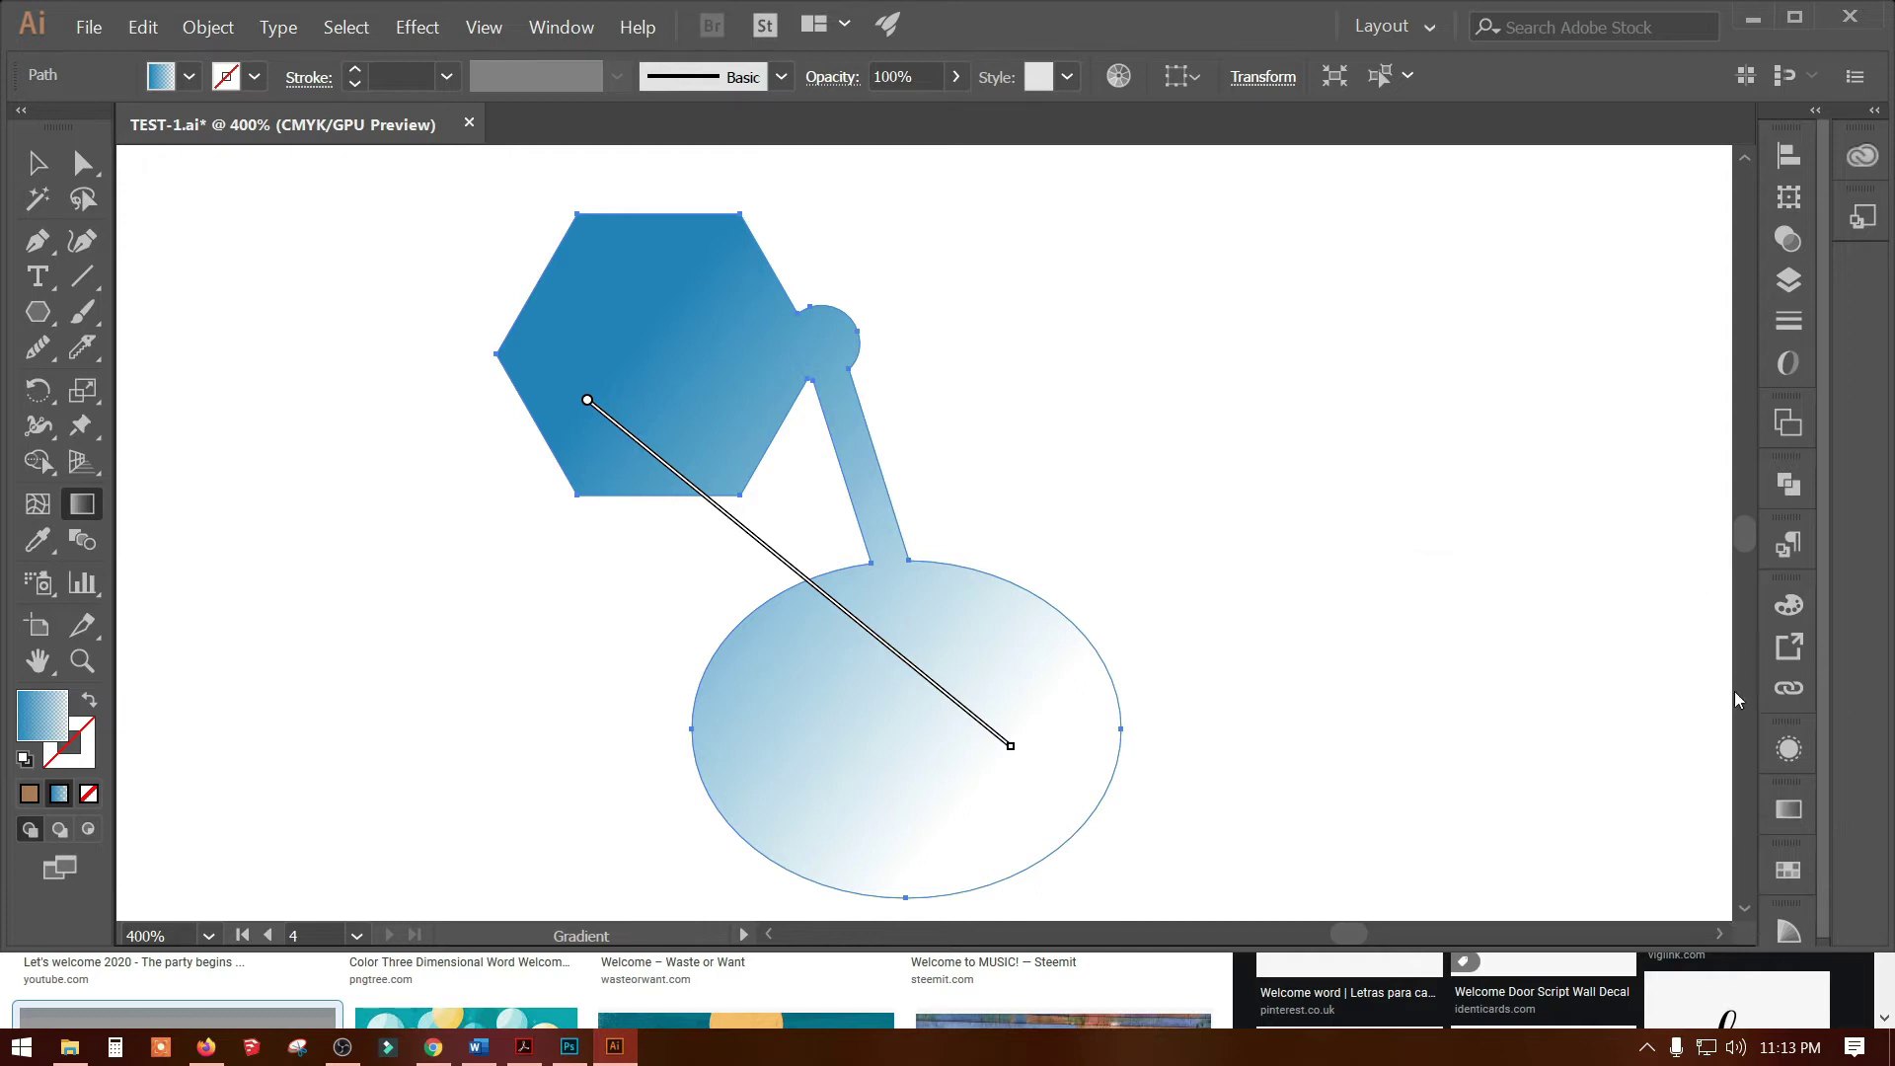
left_click(1791, 812)
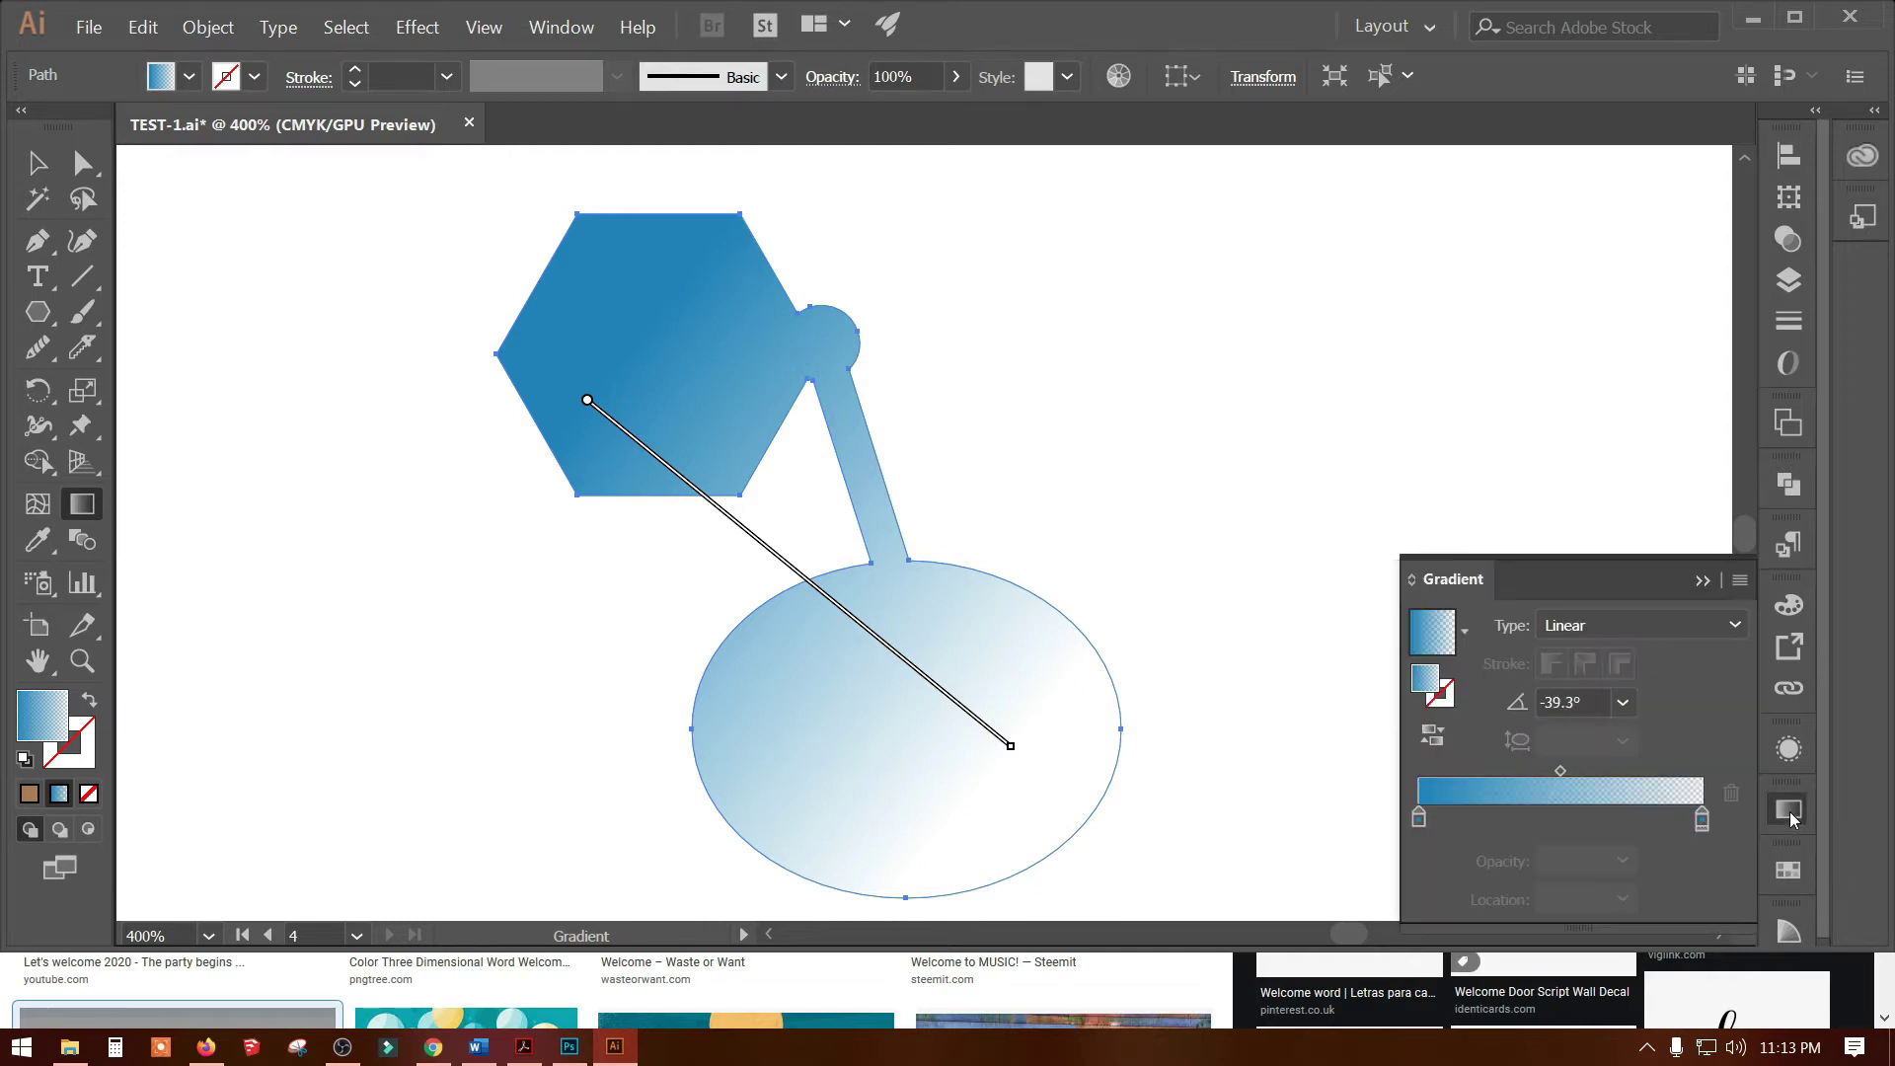
left_click(79, 506)
Draw a large rectangle over the whole artwork and send it to the back
left_click_drag(39, 318, 148, 314)
left_click_drag(281, 197, 880, 469)
left_click_drag(1067, 609, 1305, 872)
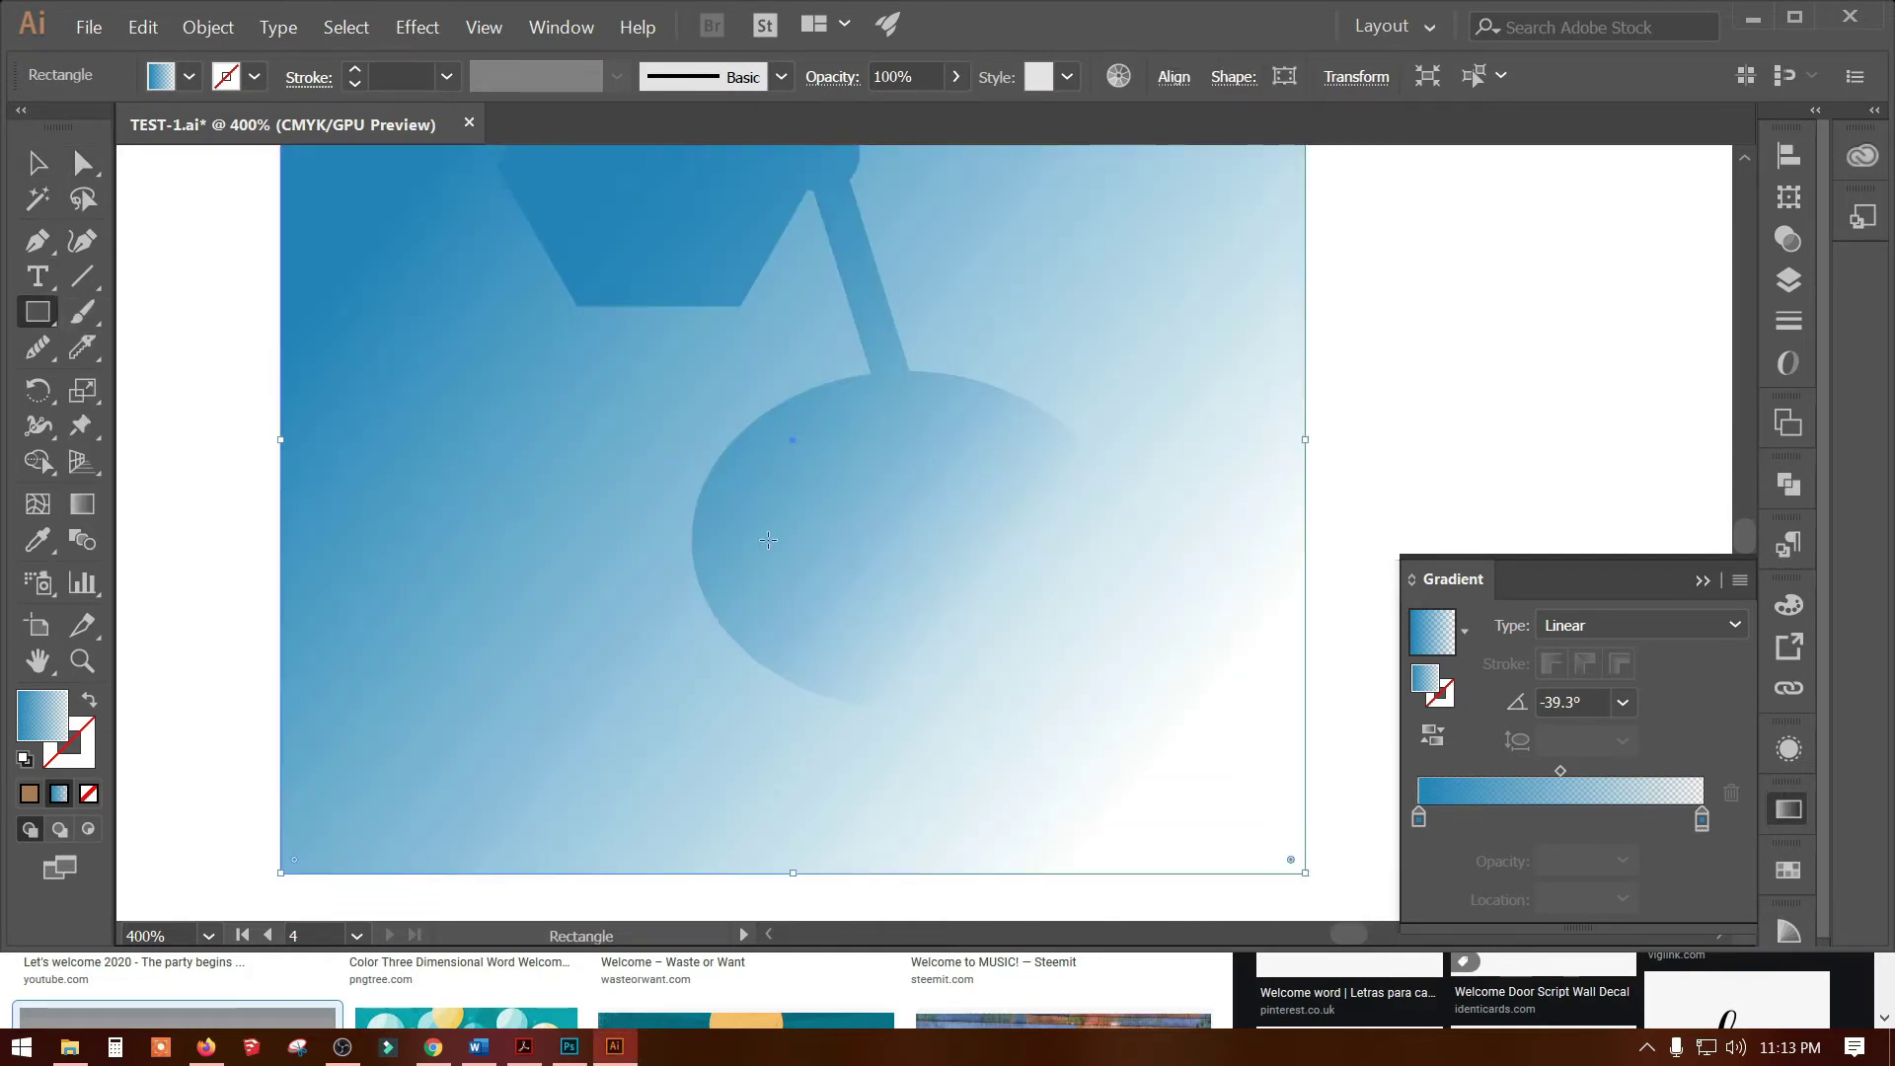
left_click(37, 163)
right_click(413, 329)
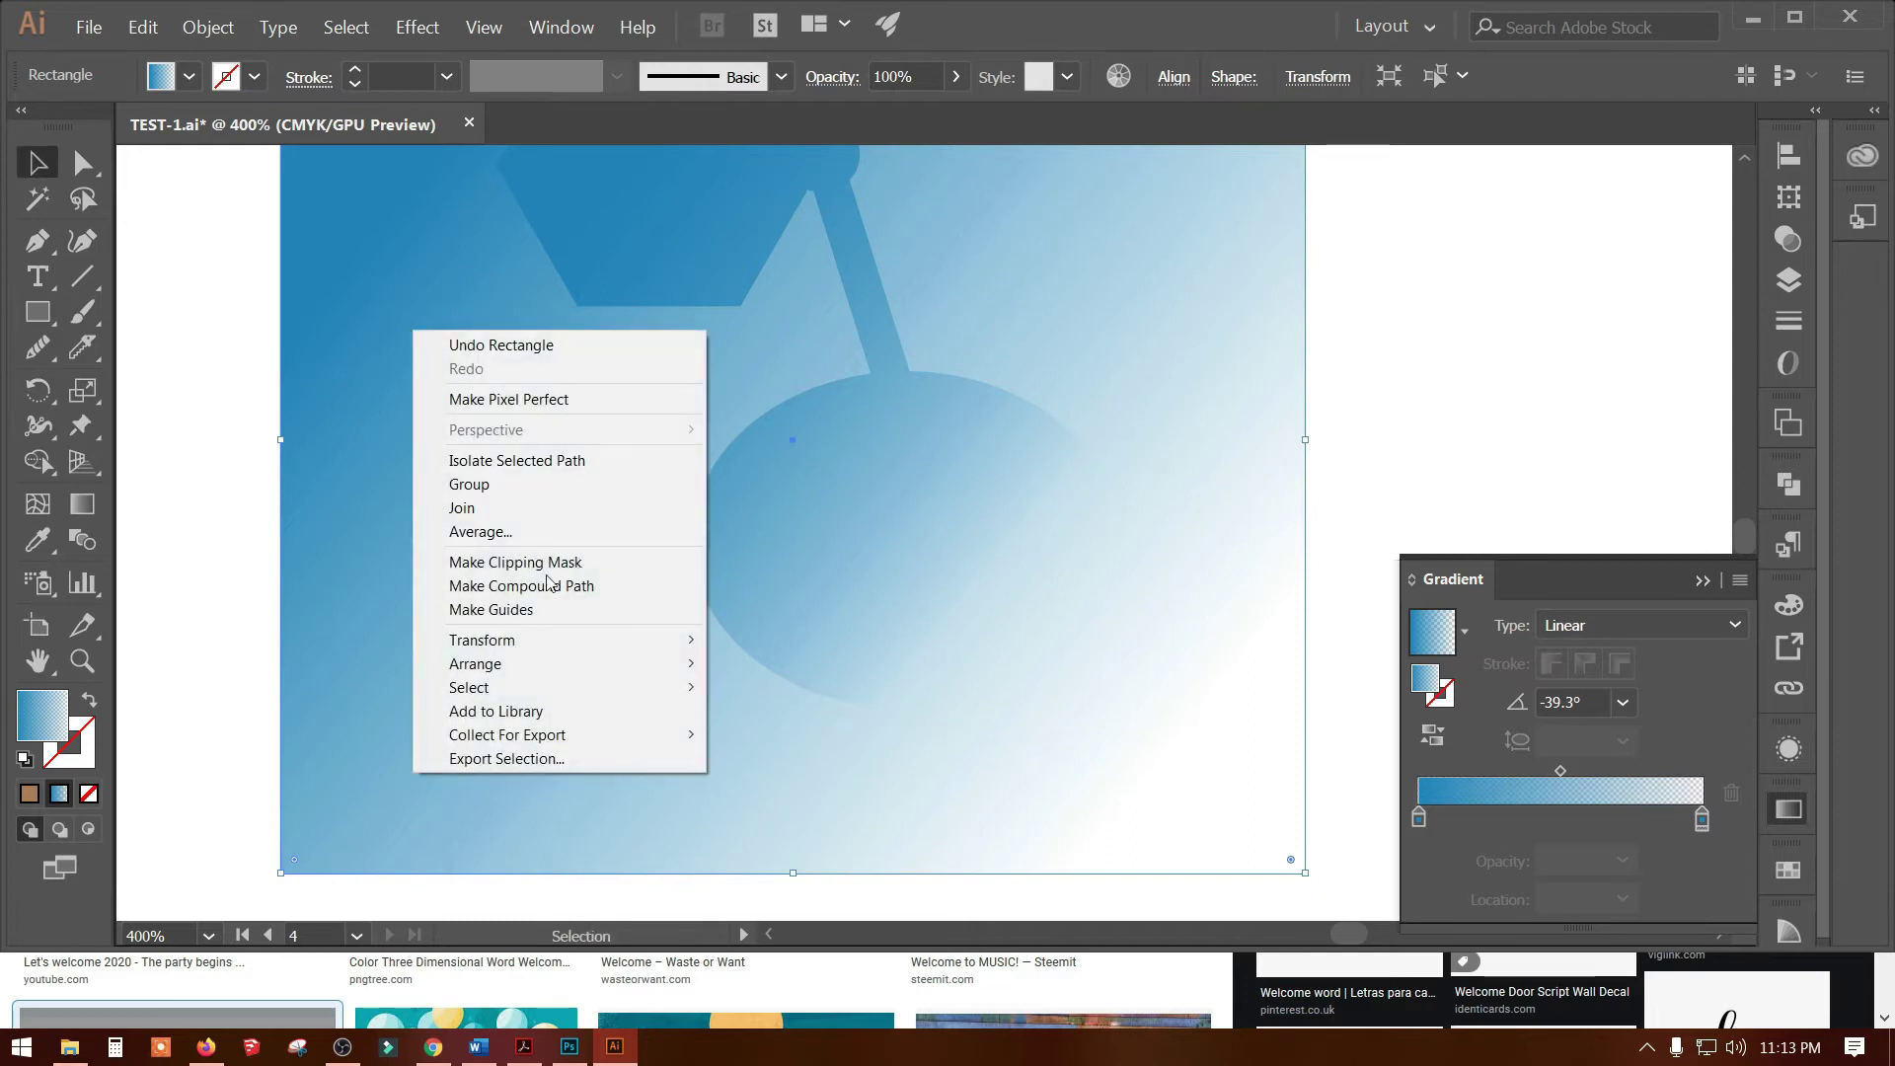
left_click(765, 737)
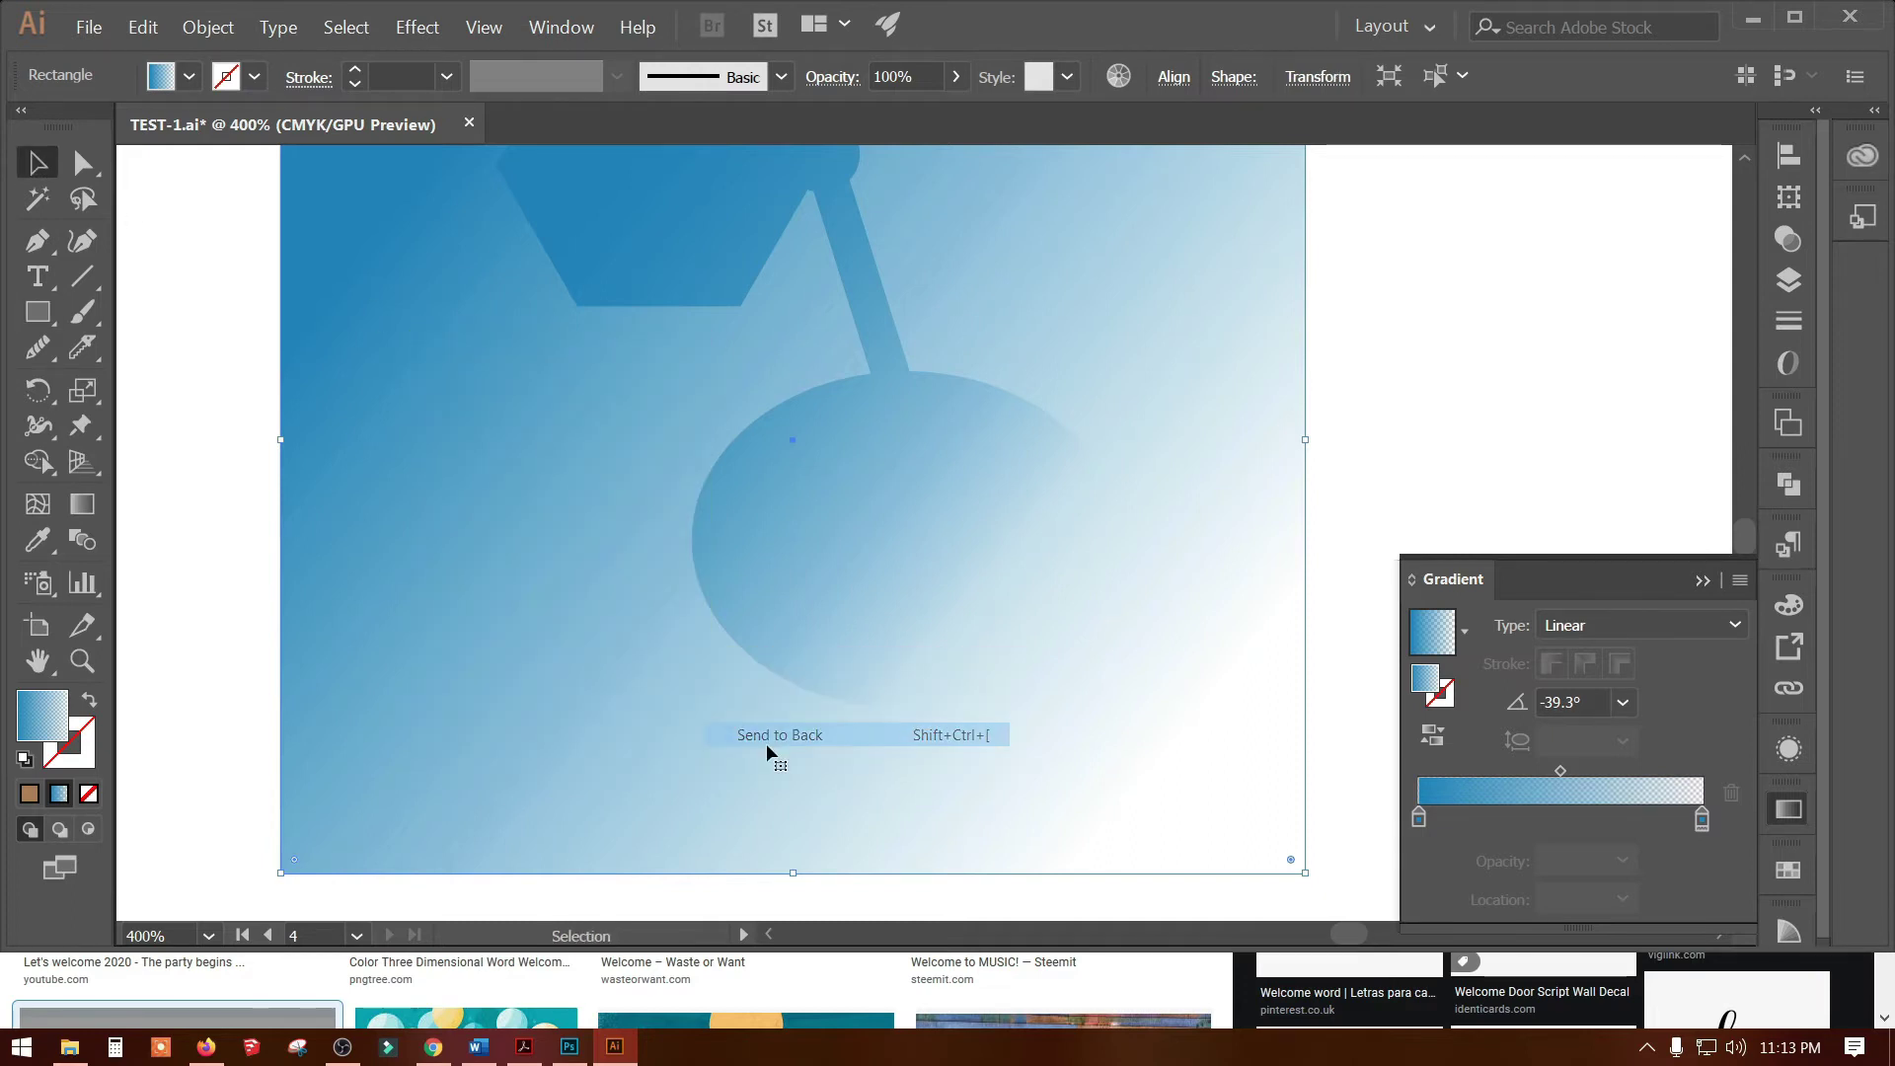
Fill the background rectangle with a dark brown swatch, then reselect the lamp shape
scroll(690, 742, "right", 3)
scroll(528, 690, "up", 3)
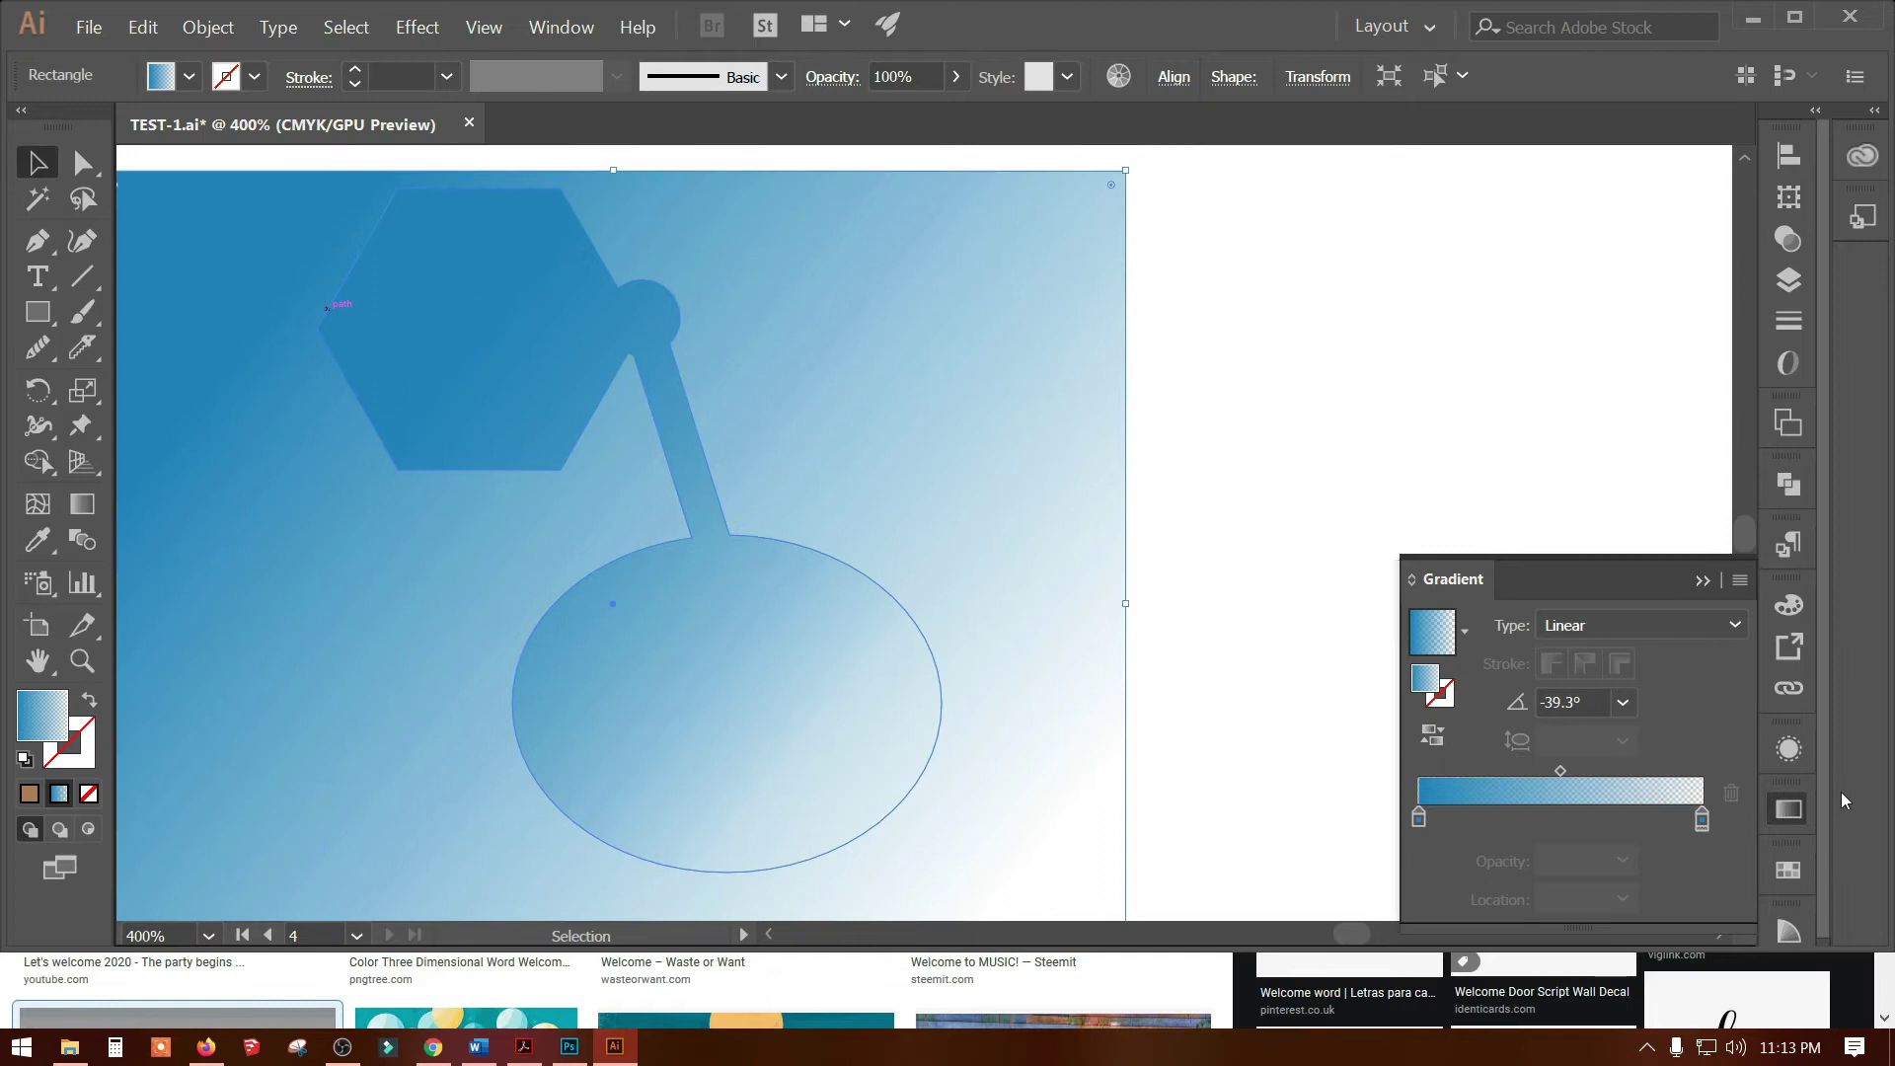
left_click(1791, 873)
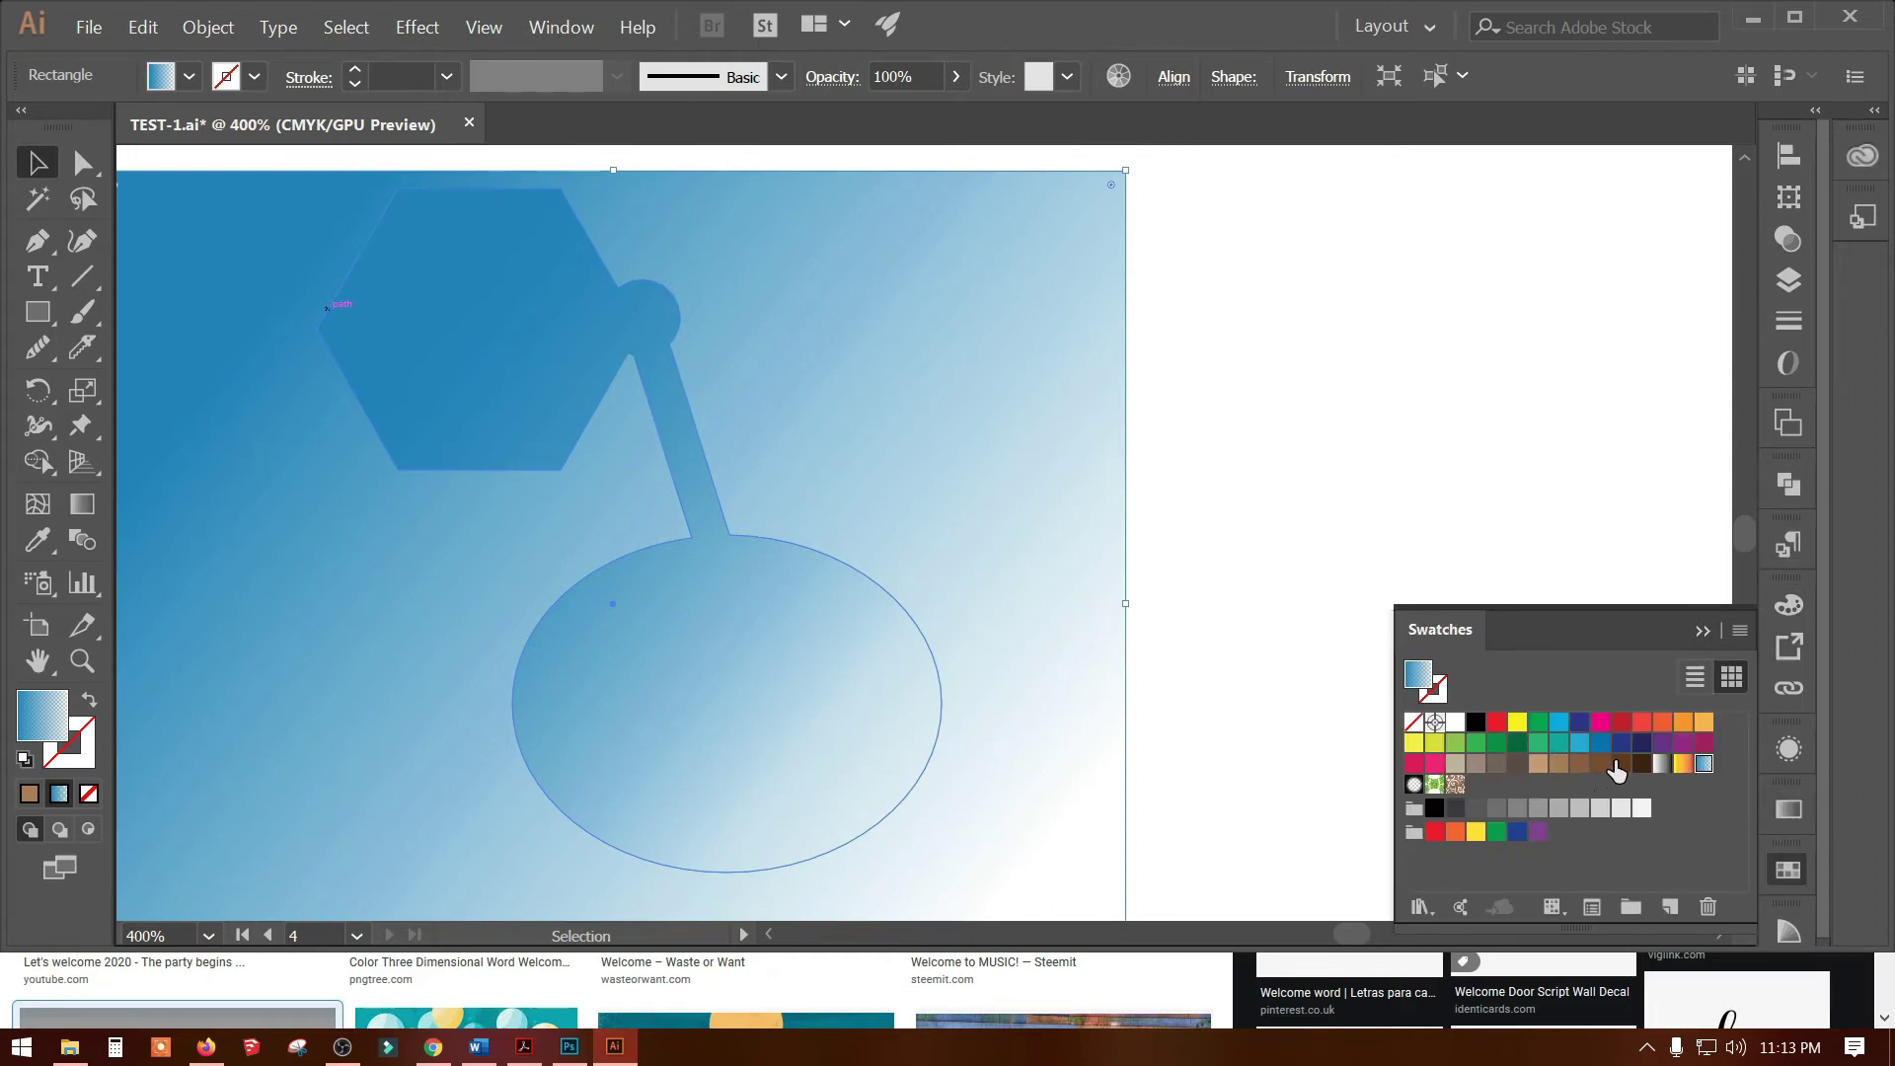
left_click(1620, 765)
left_click(1248, 562)
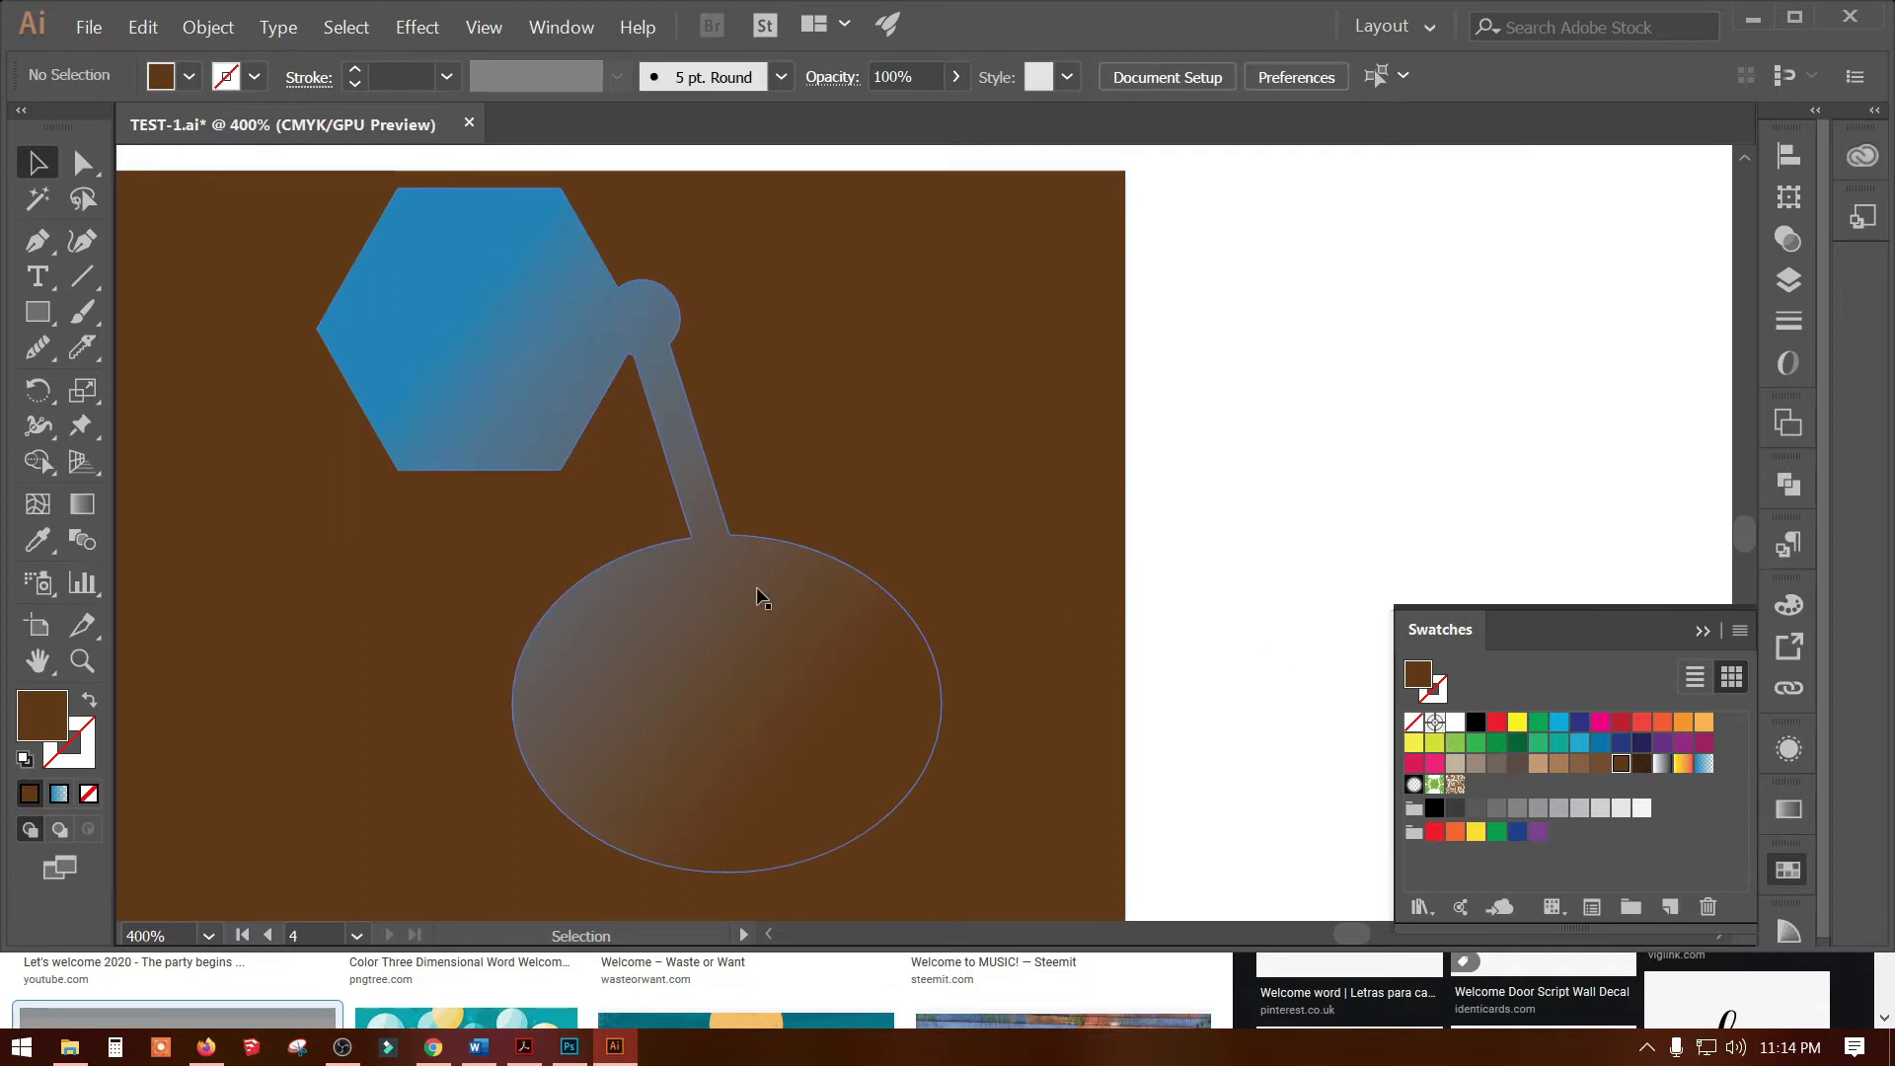
left_click_drag(816, 622, 1045, 601)
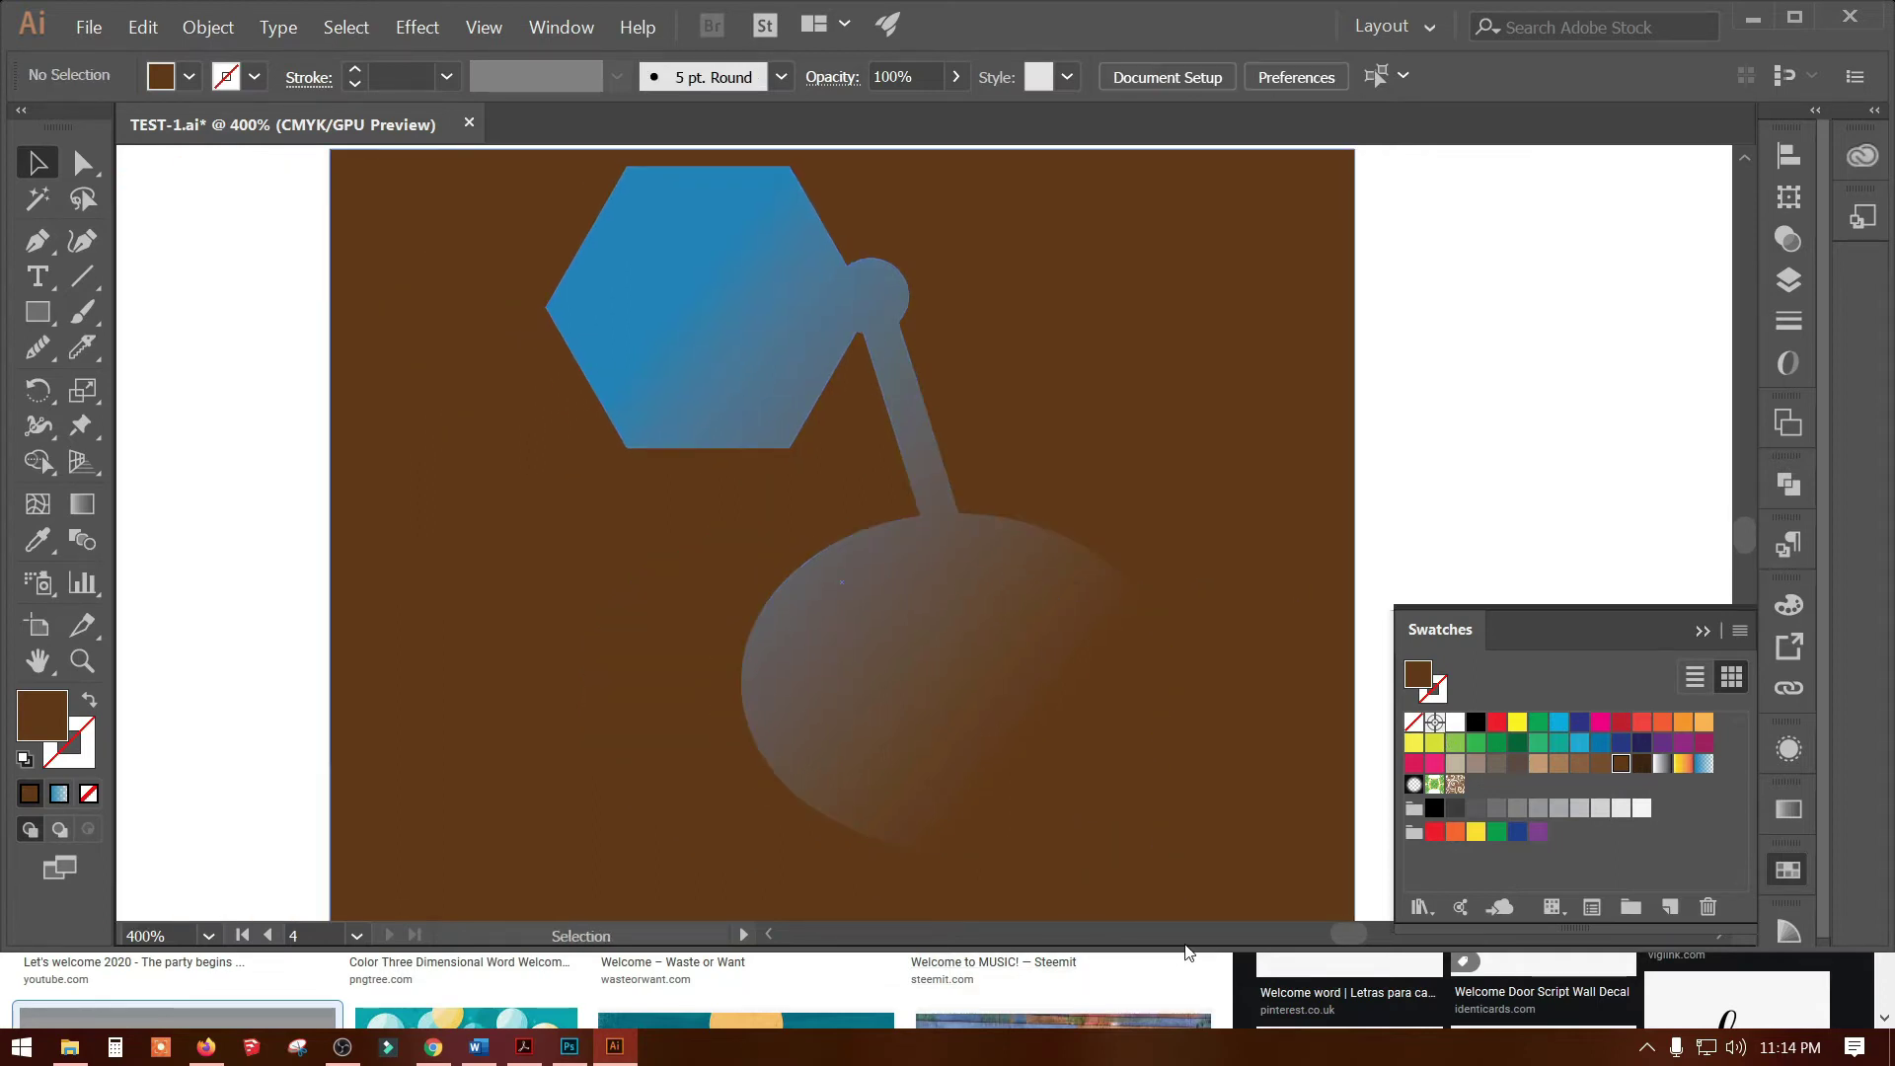
left_click(941, 671)
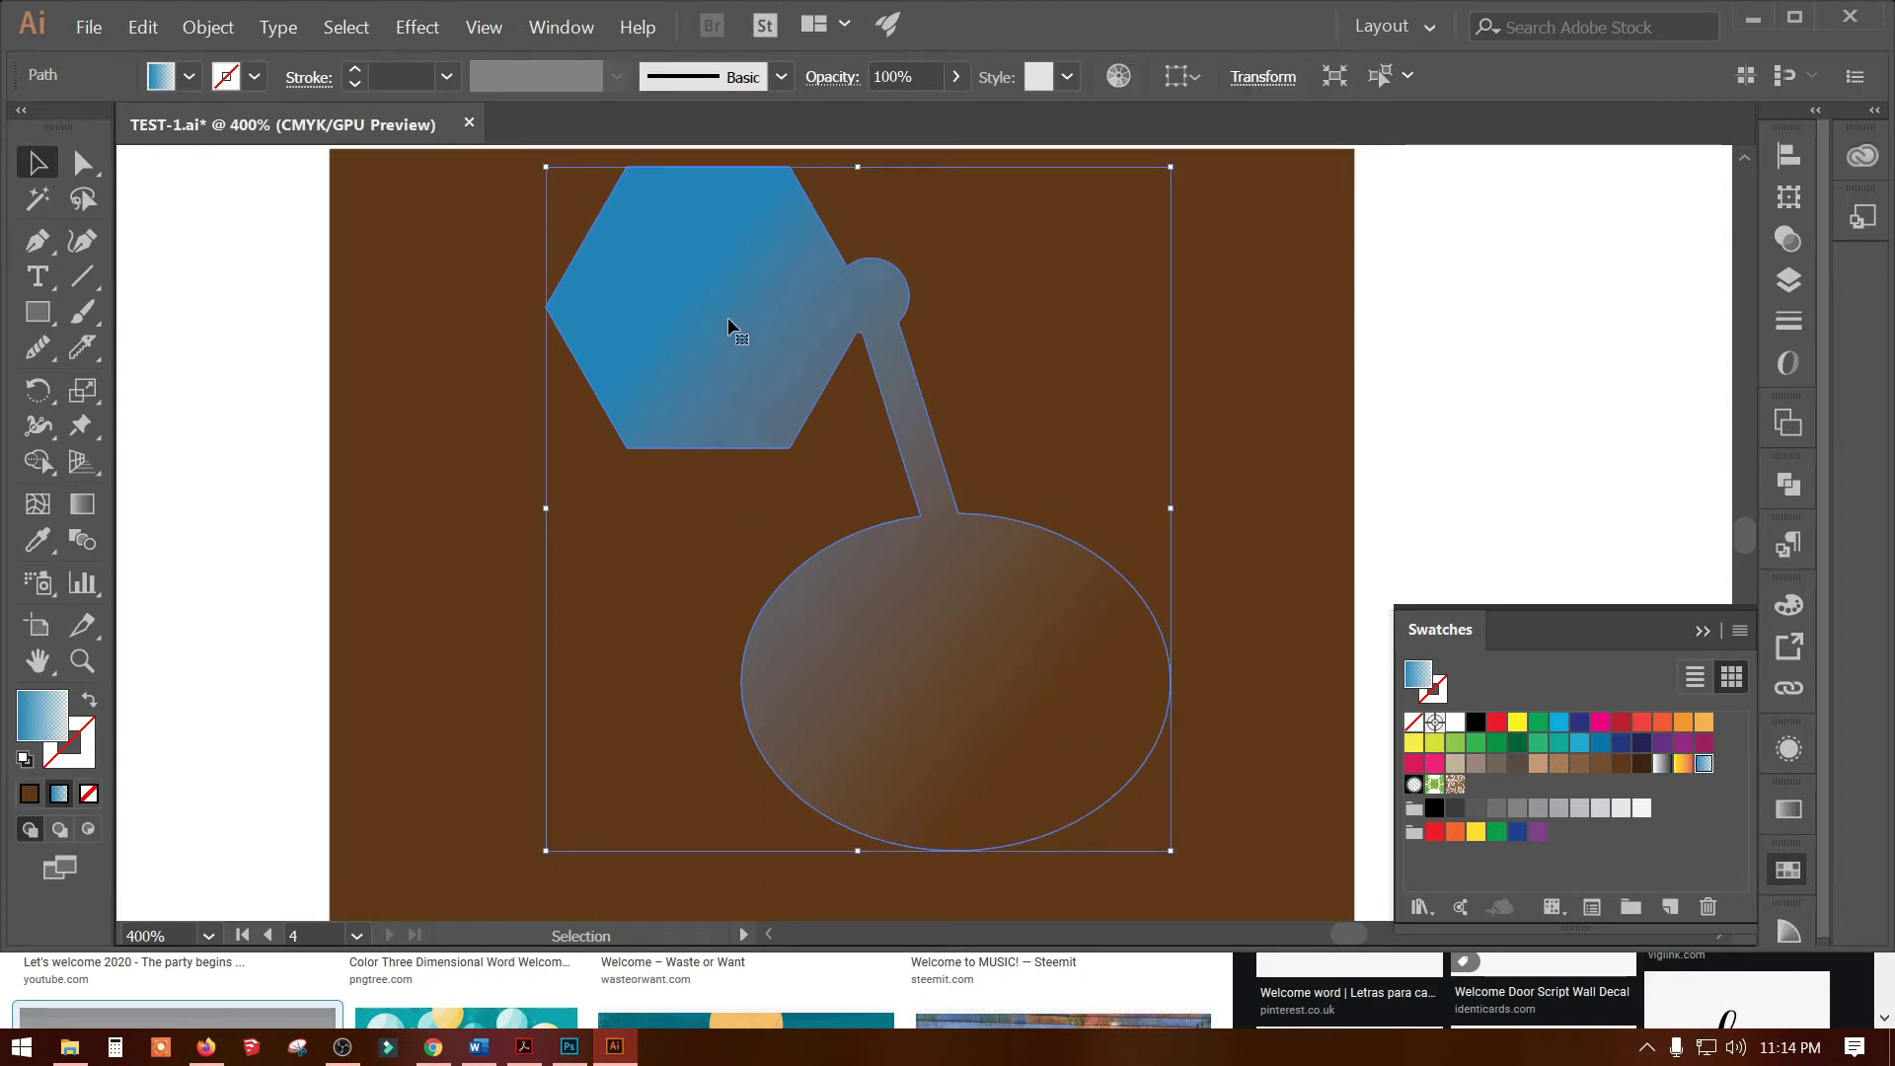
Select the hexagon, stem and ellipse shape and show its fill's Gradient settings
left_click(1536, 484)
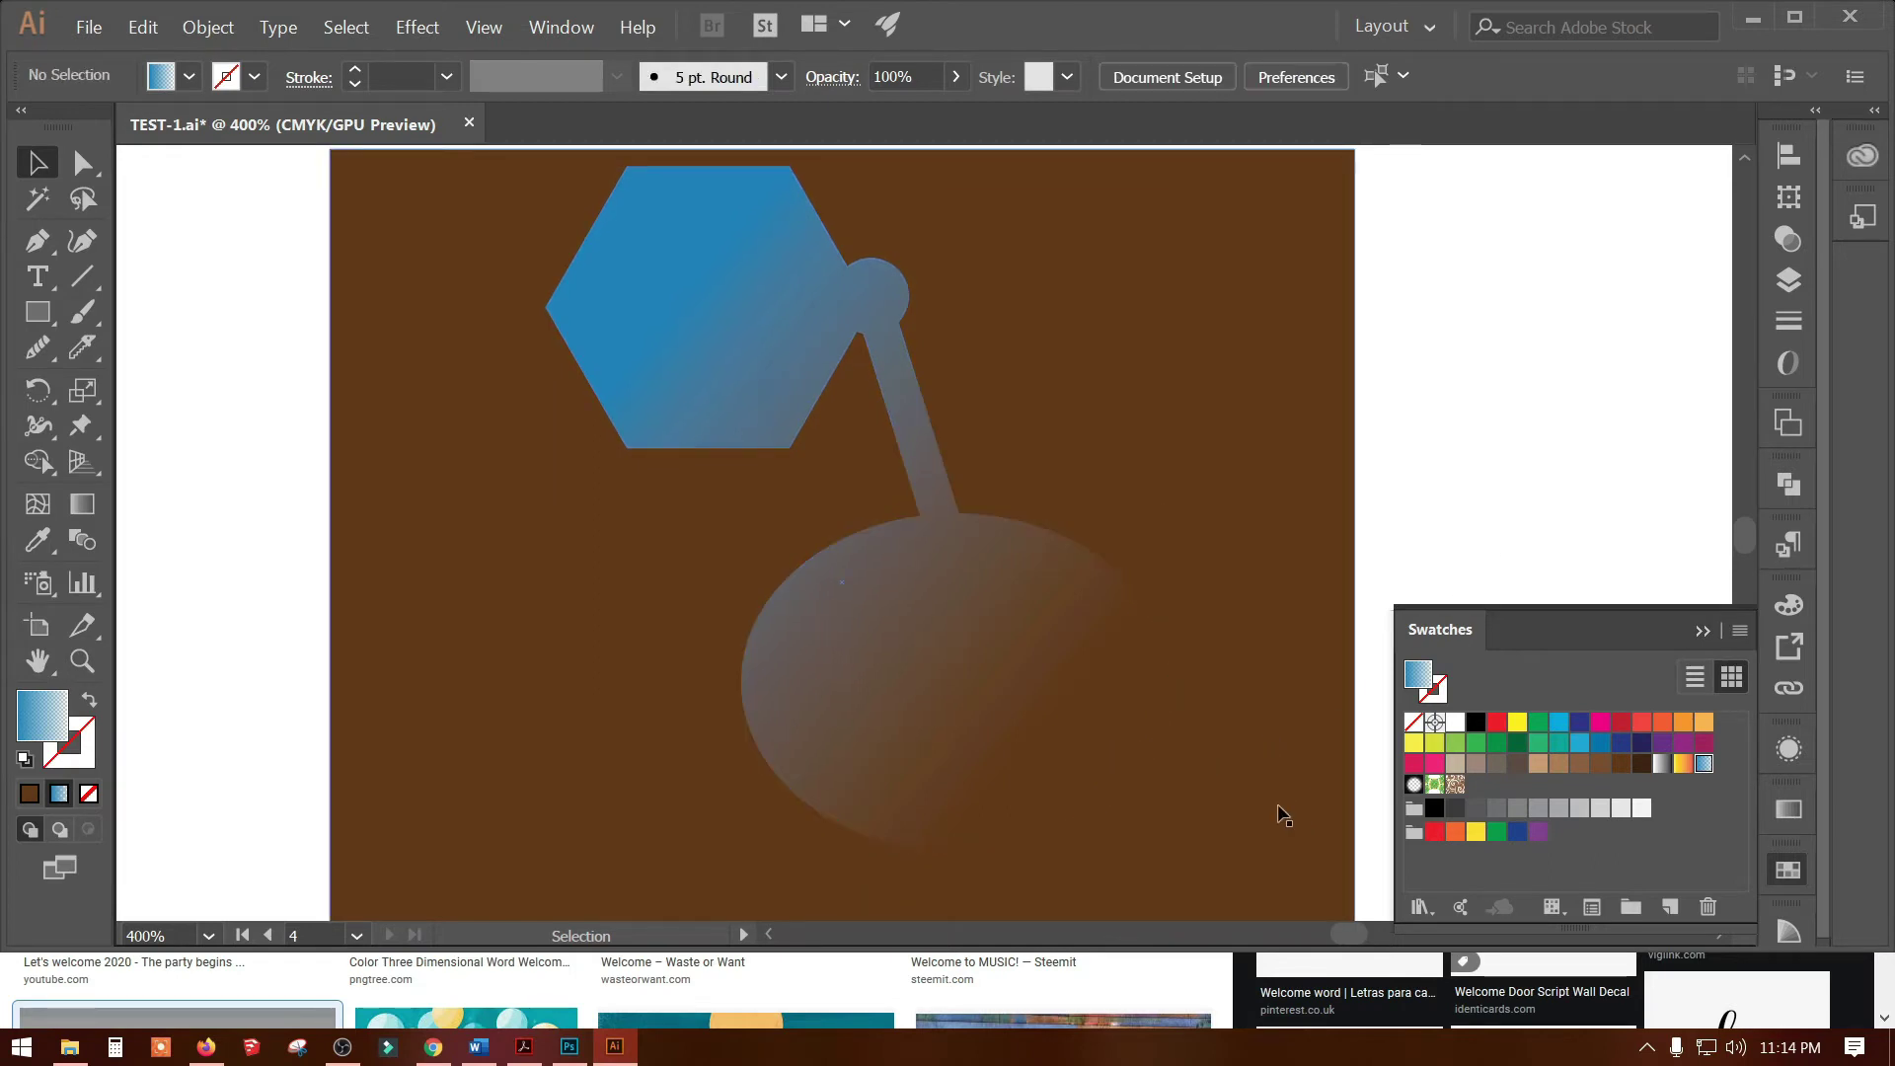
left_click(1013, 722)
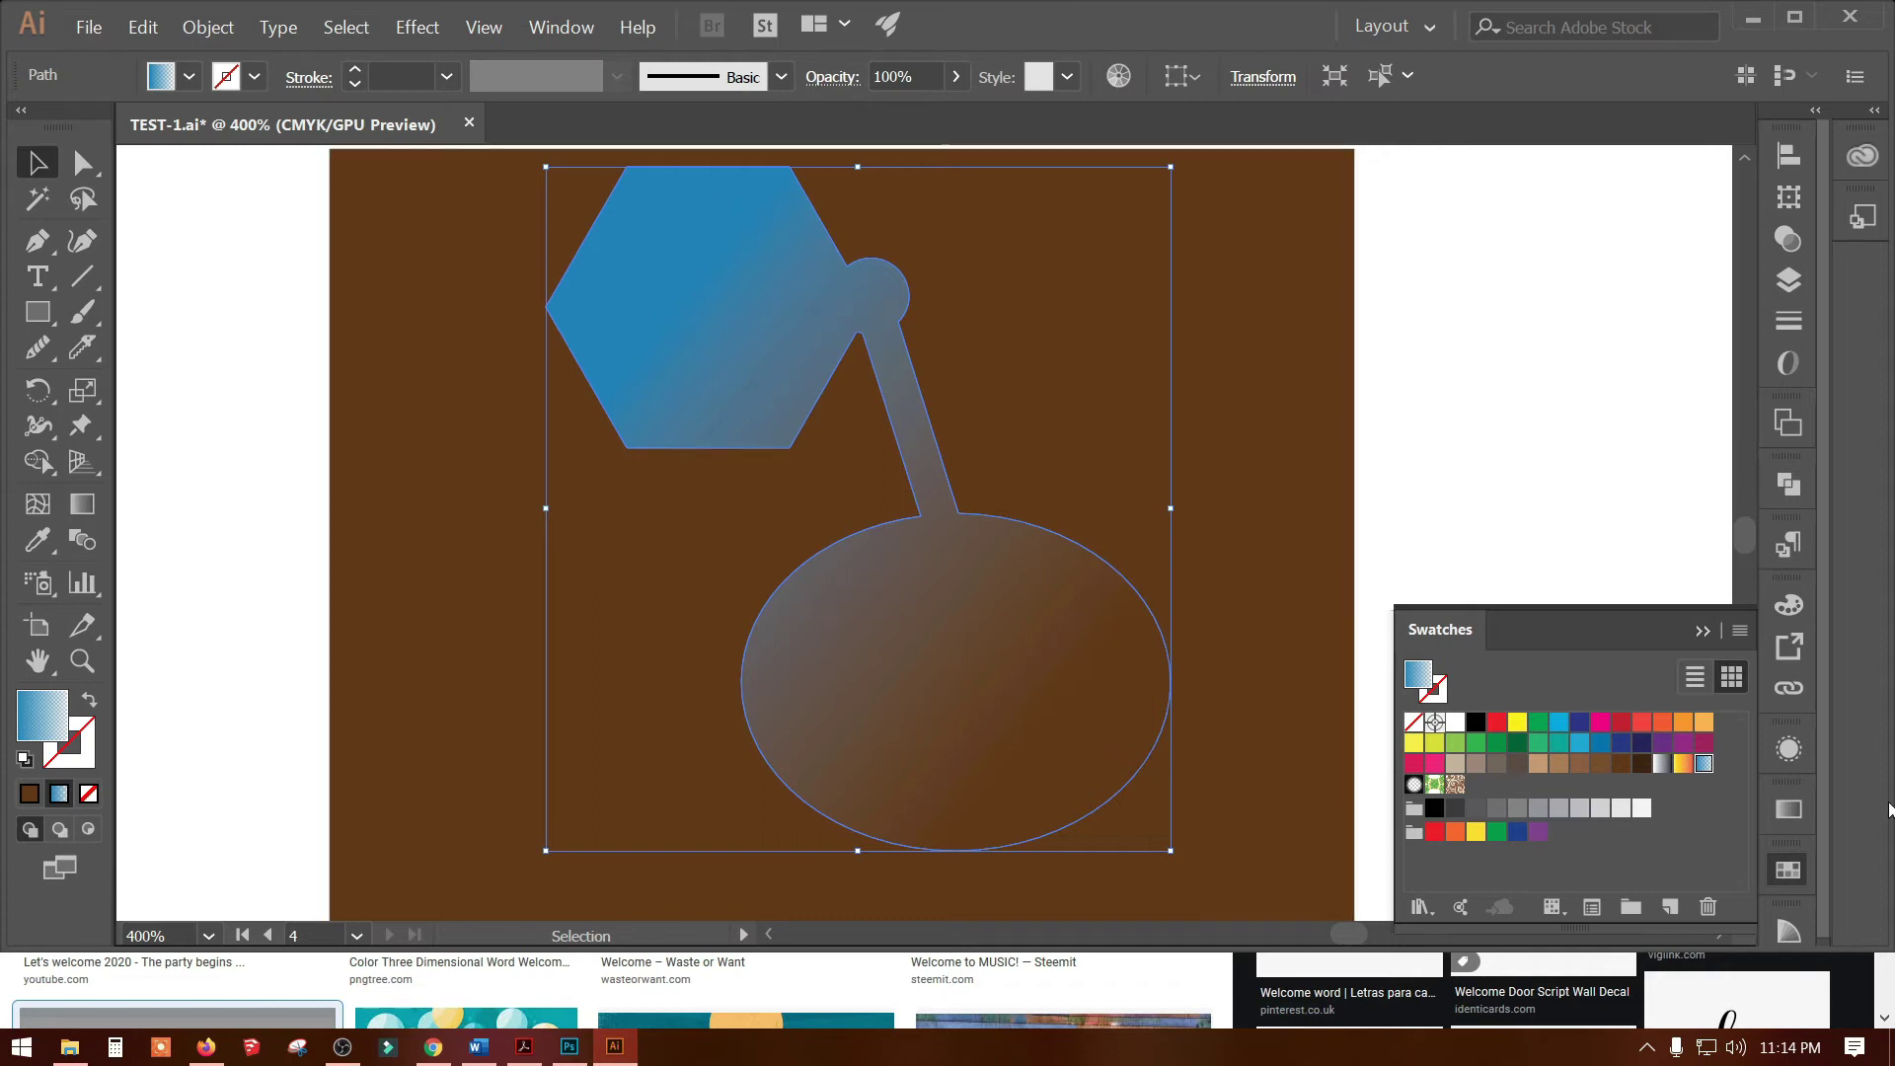
left_click(1788, 810)
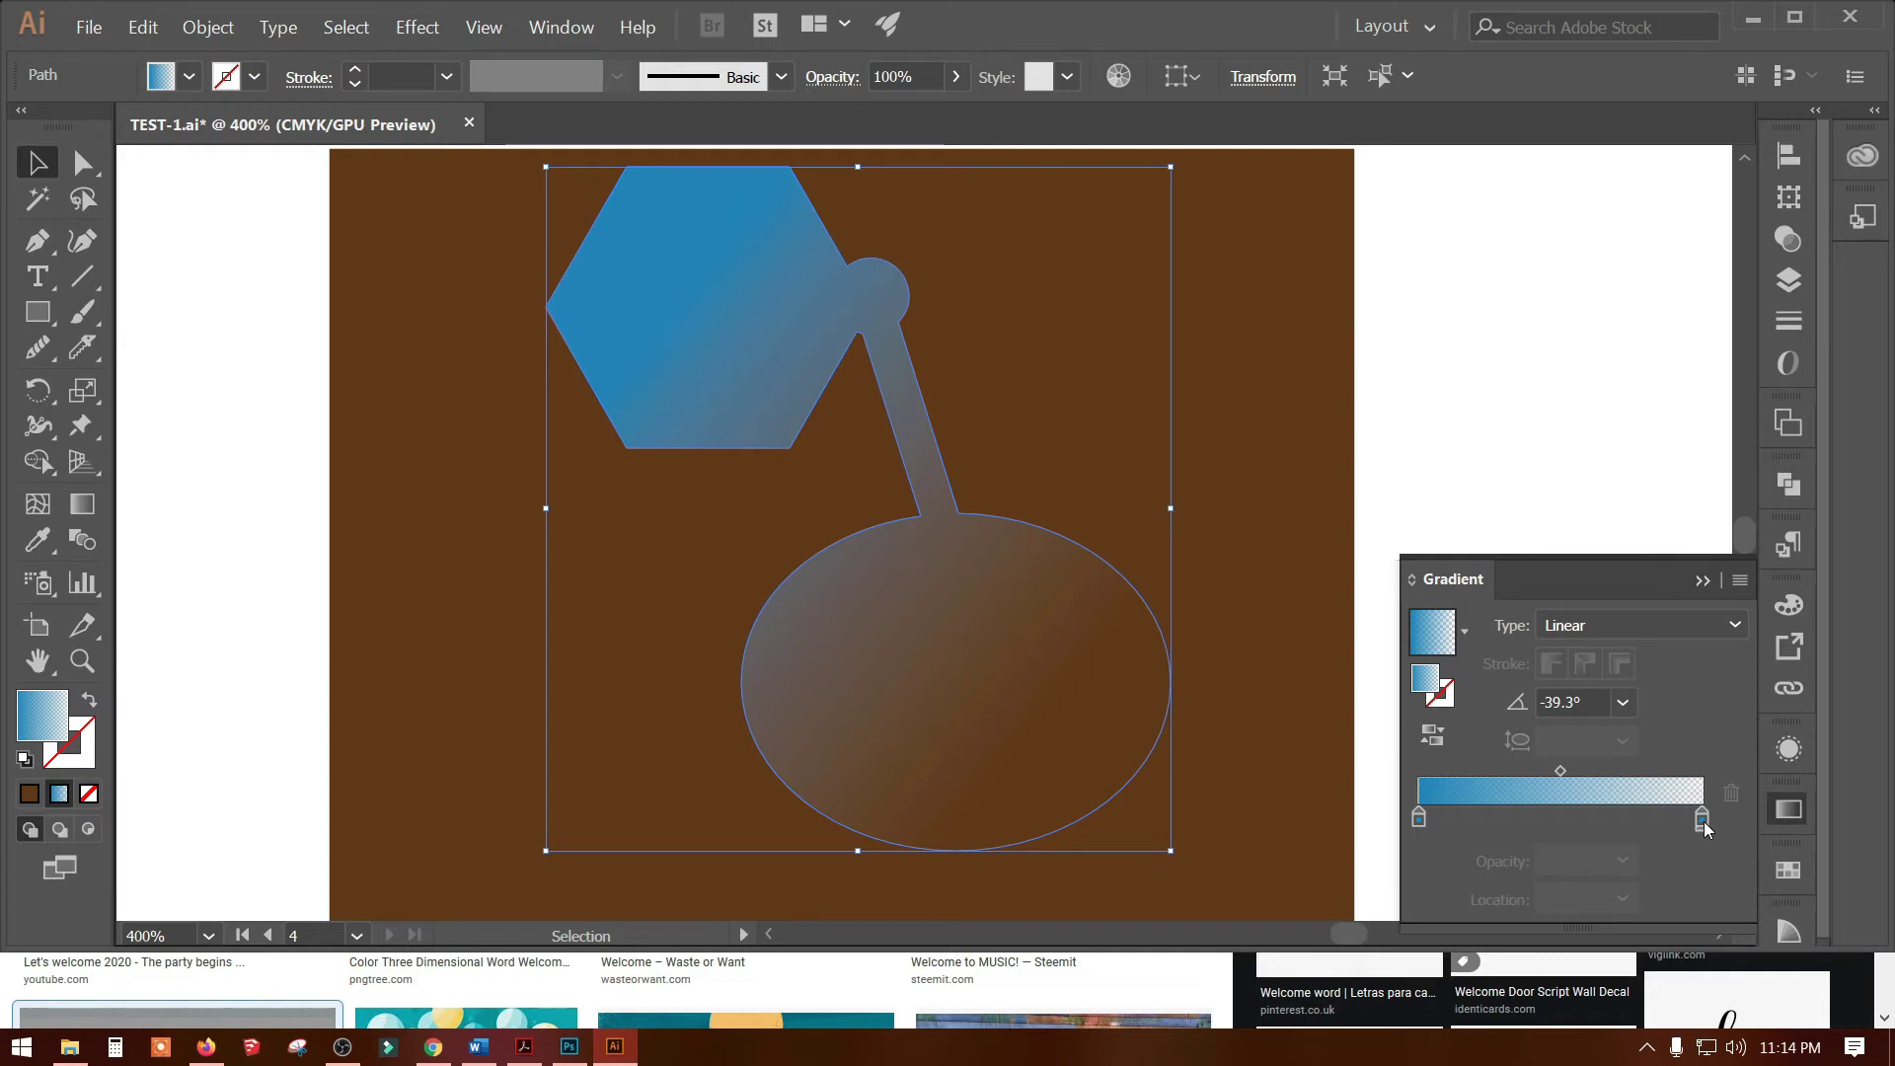
Make the gradient's right stop 100% opaque and colour it dark red
left_click(1702, 820)
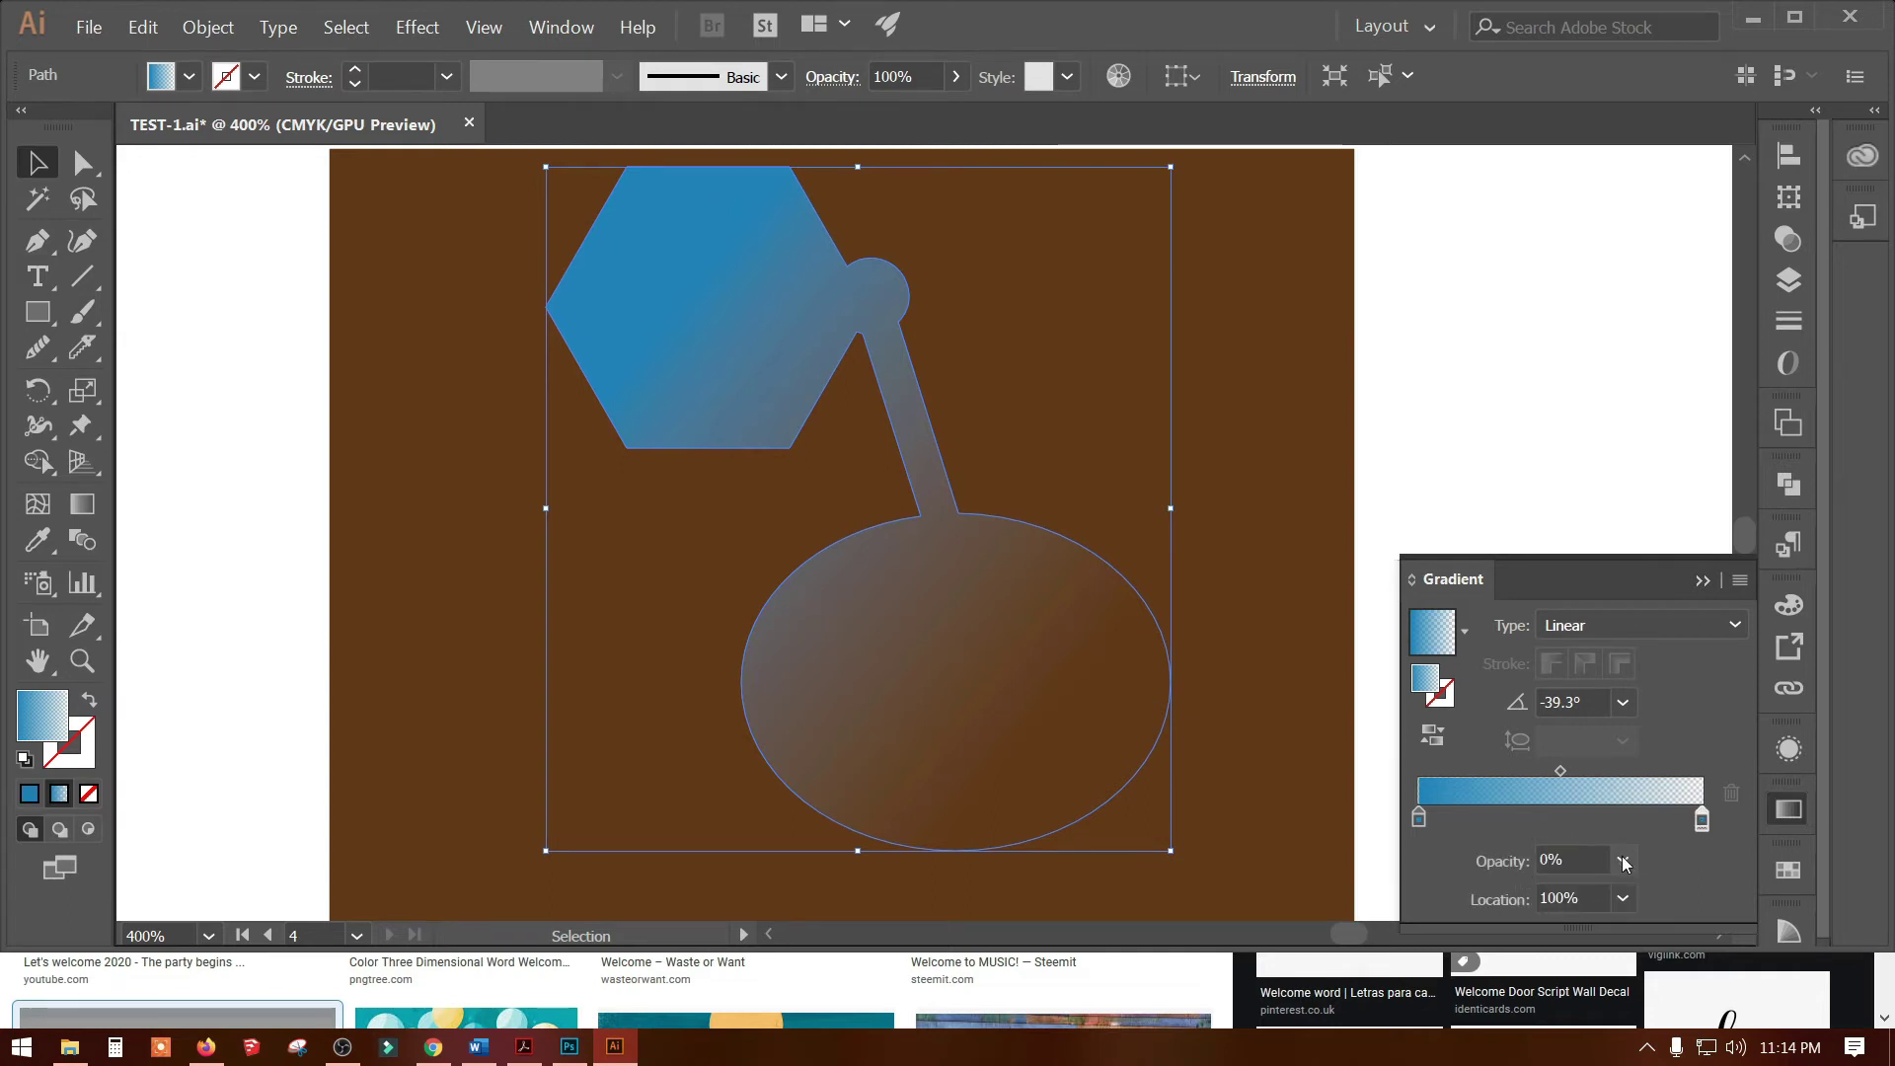
left_click(1624, 864)
left_click(1675, 833)
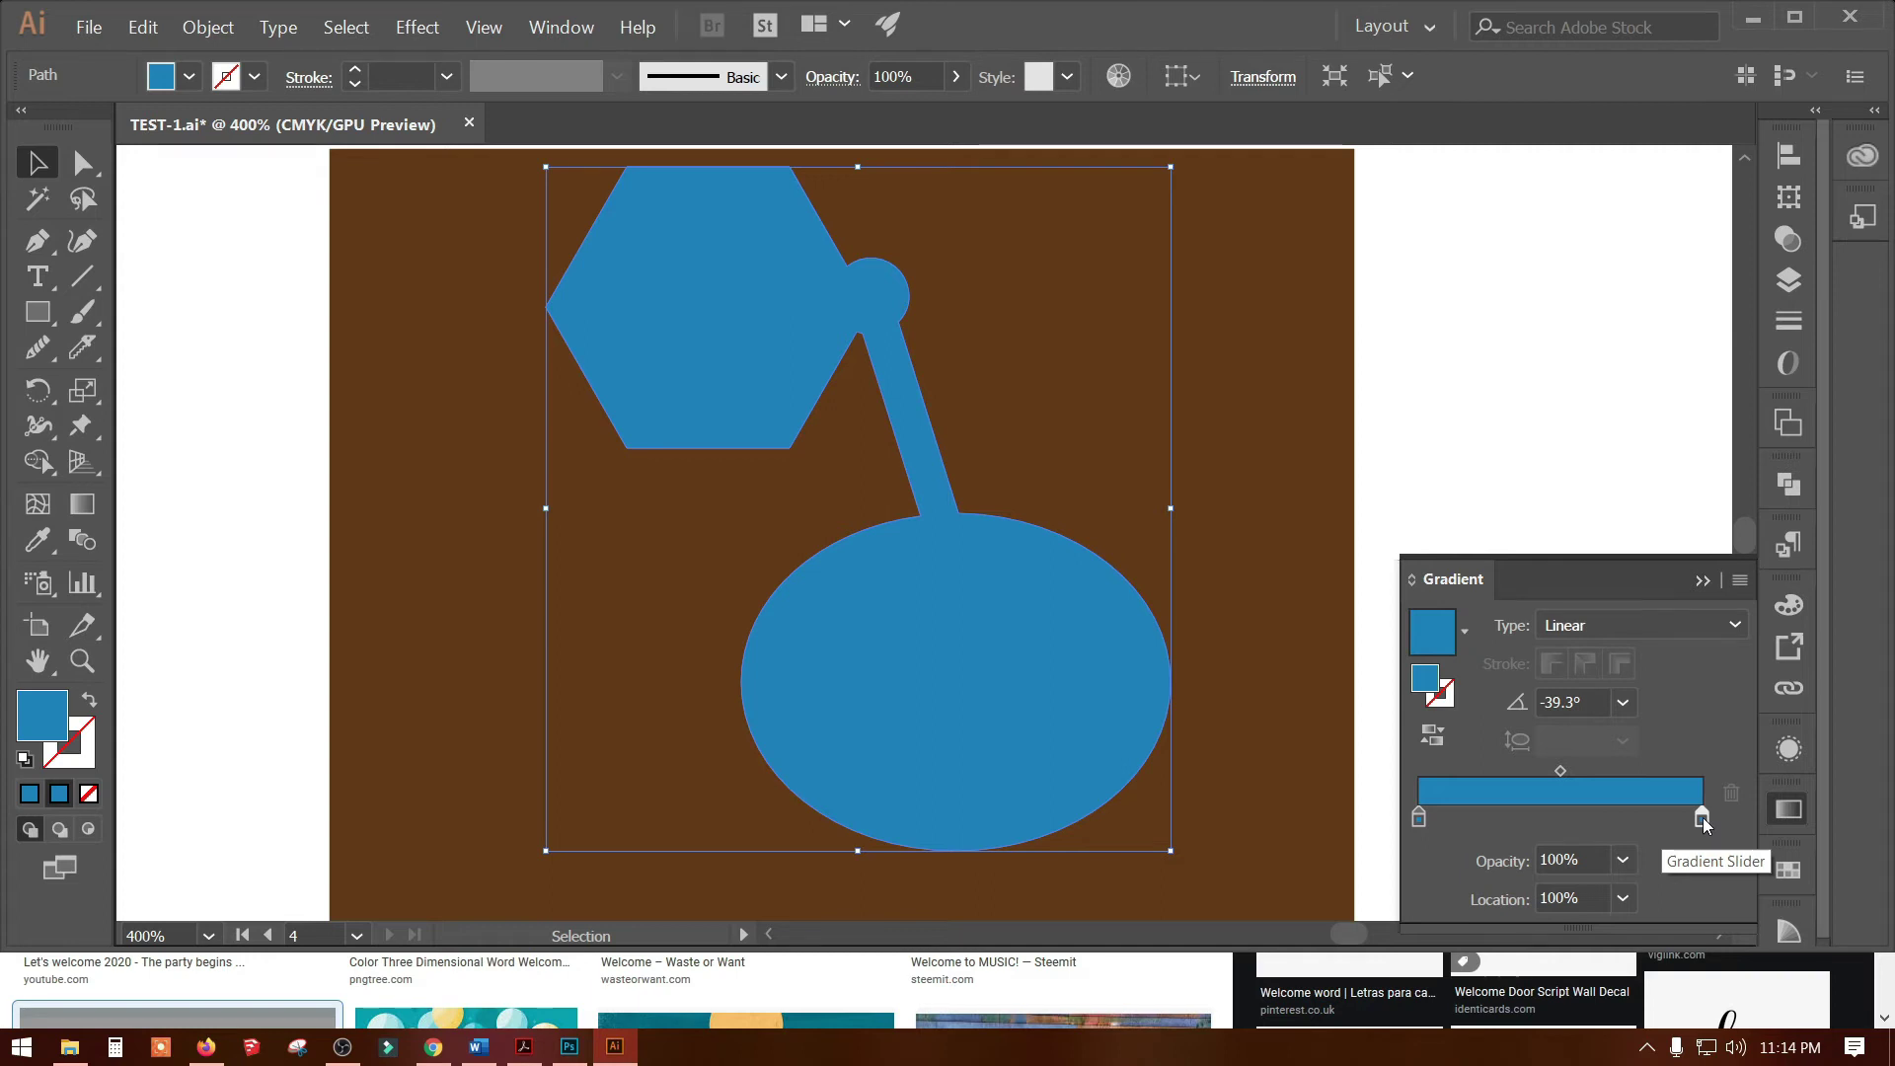
double_click(1703, 817)
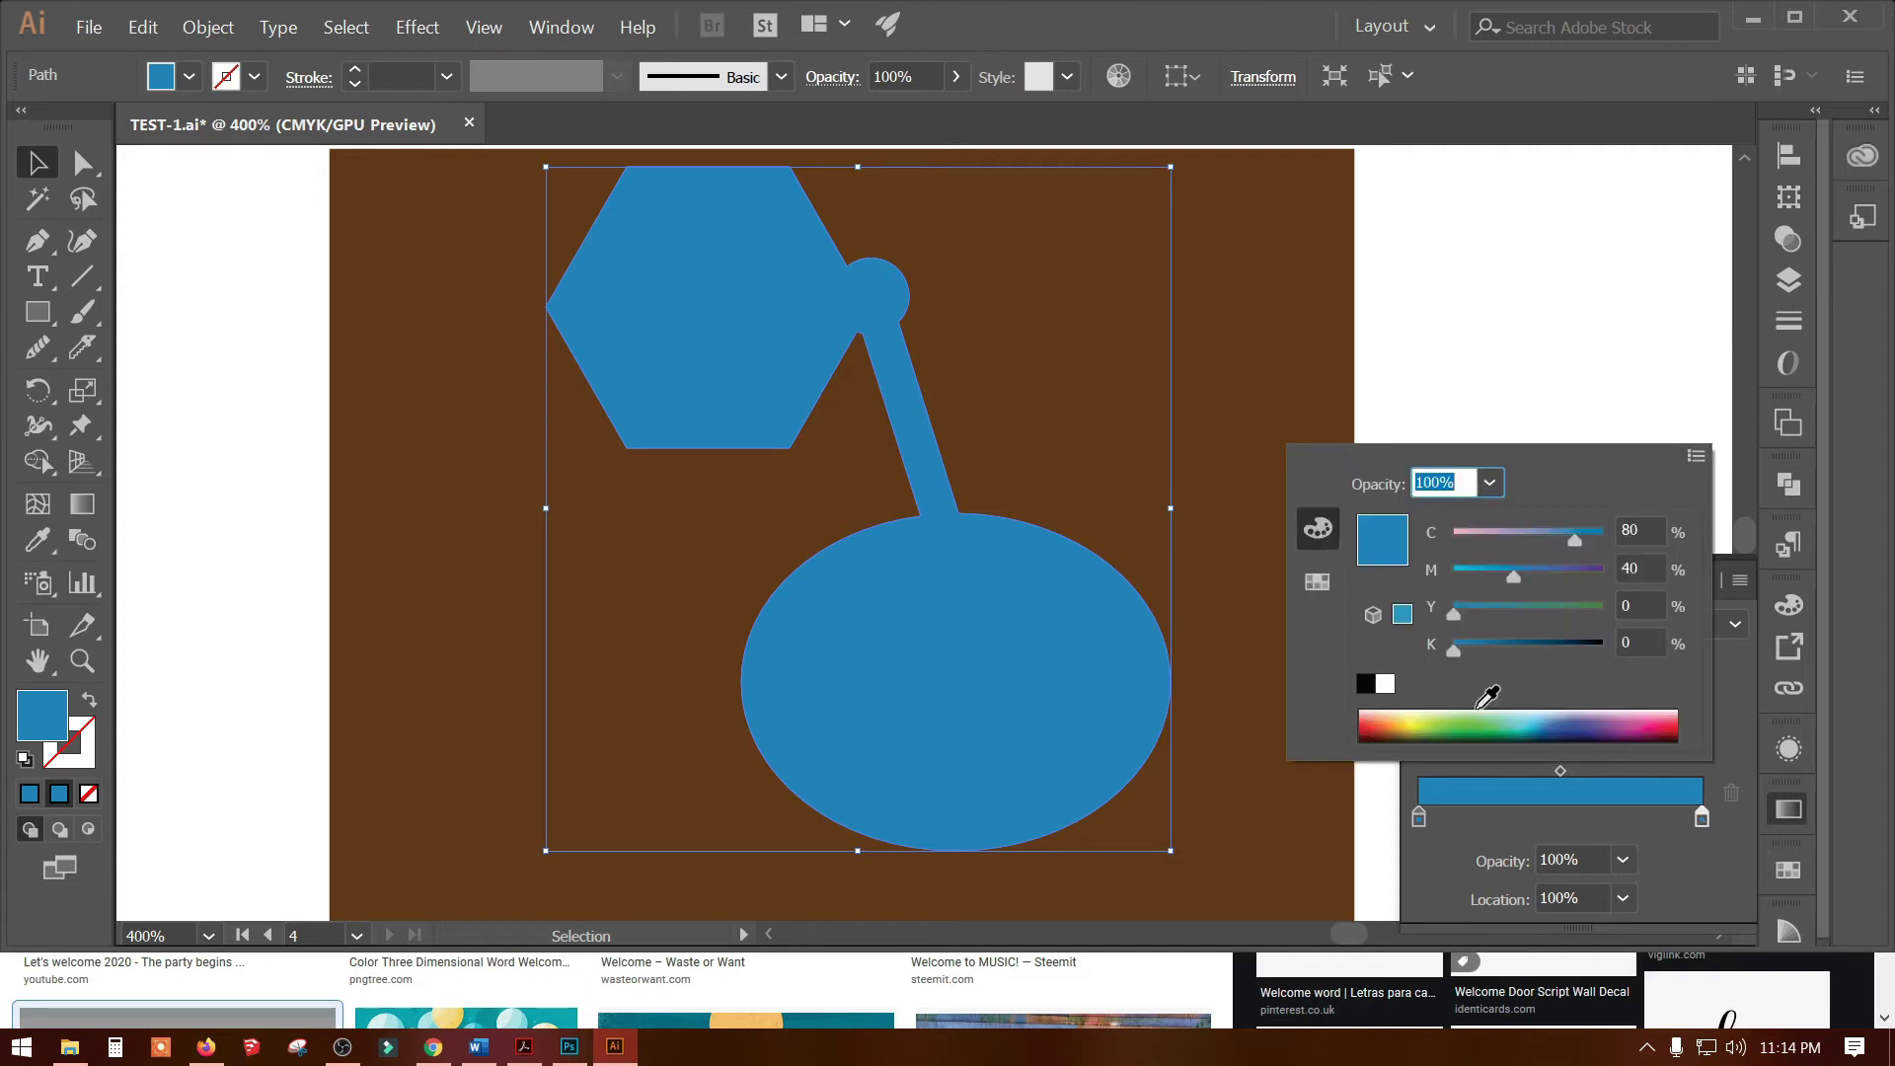
left_click(1421, 723)
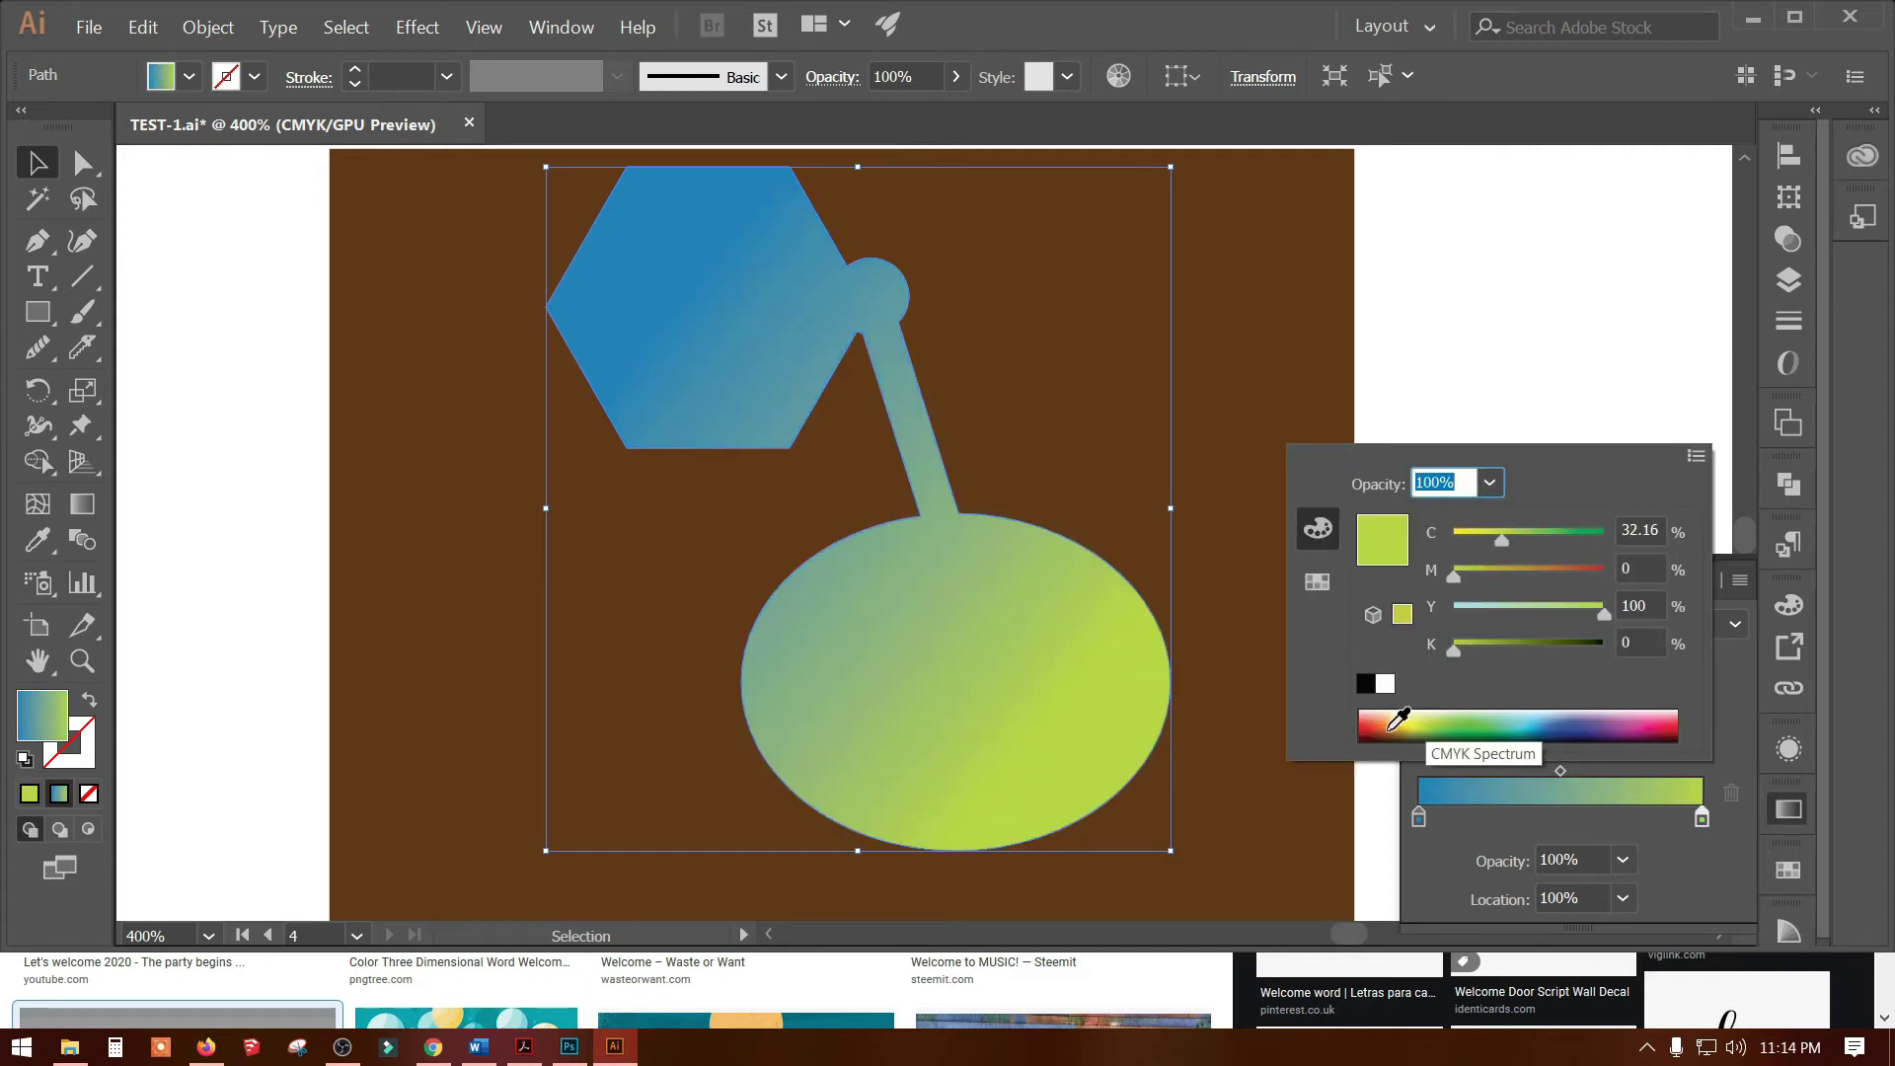
left_click(1394, 731)
left_click(1521, 720)
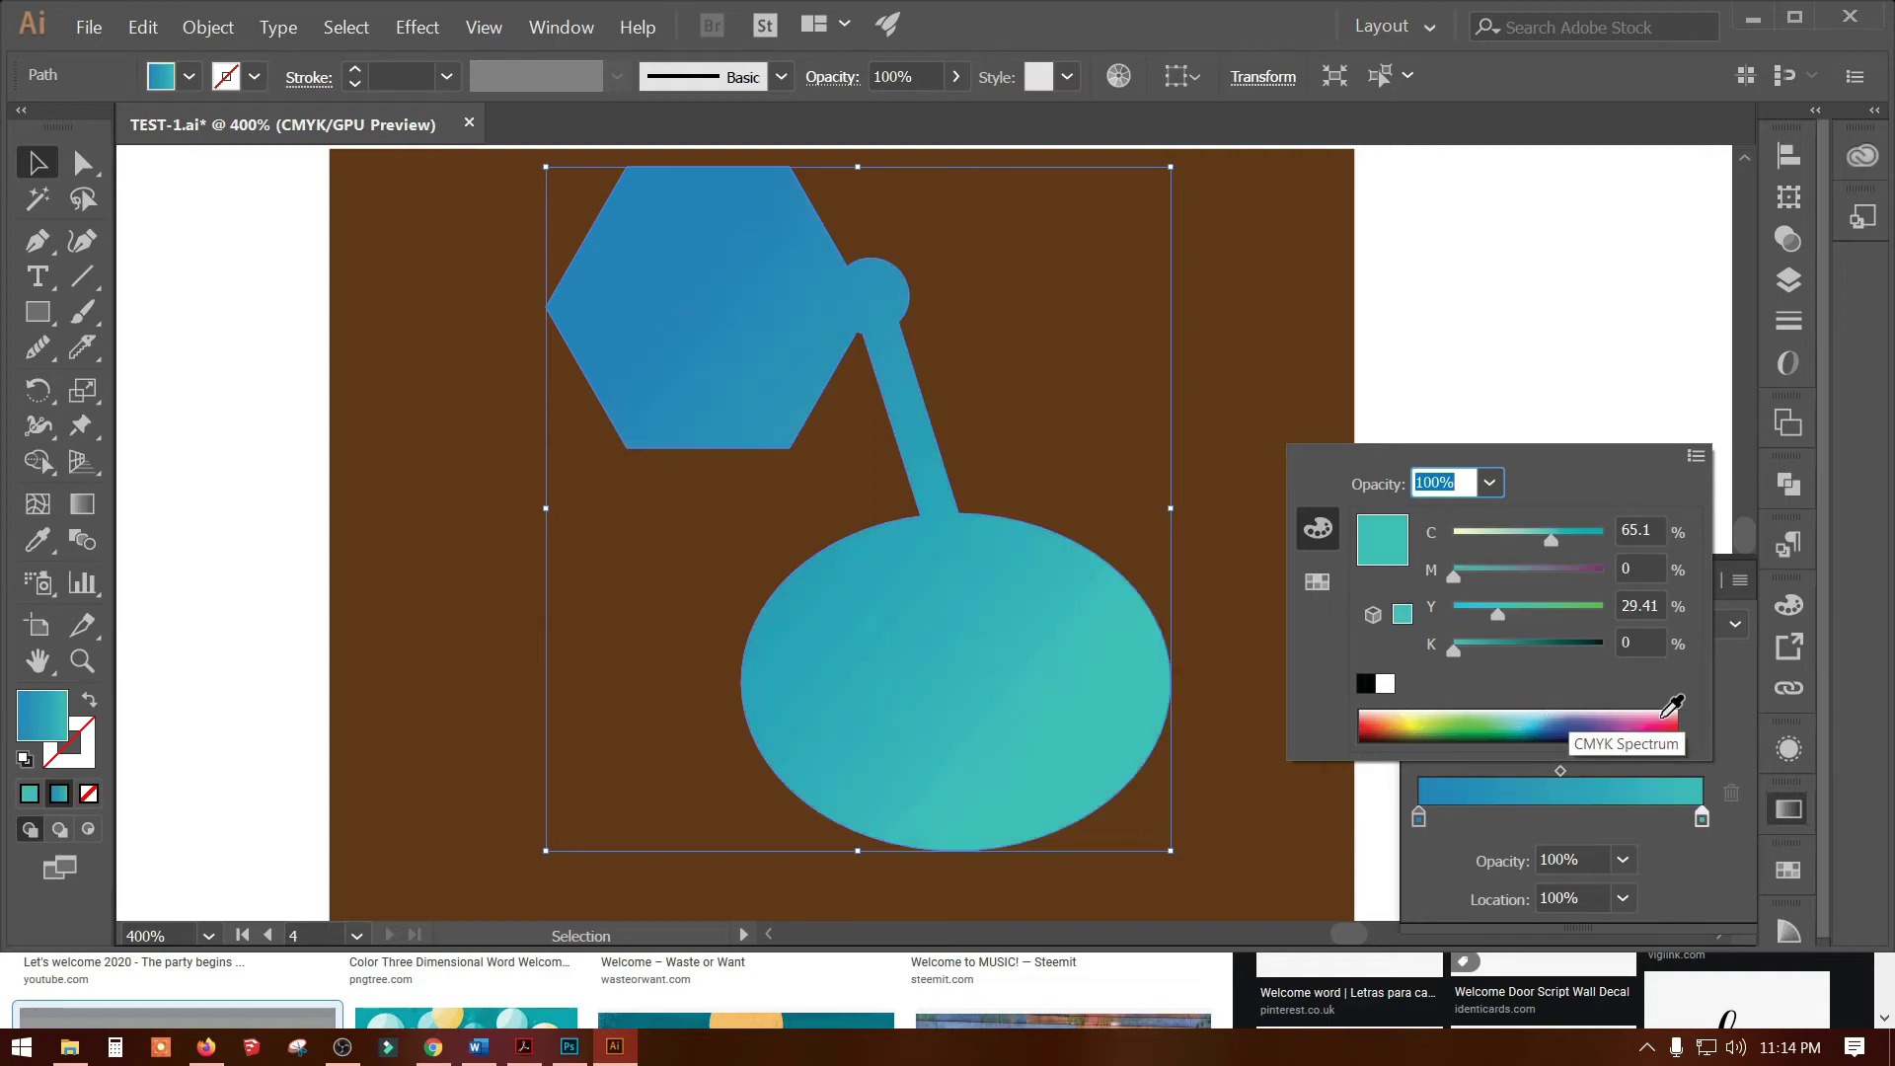
left_click(1669, 713)
left_click(1471, 723)
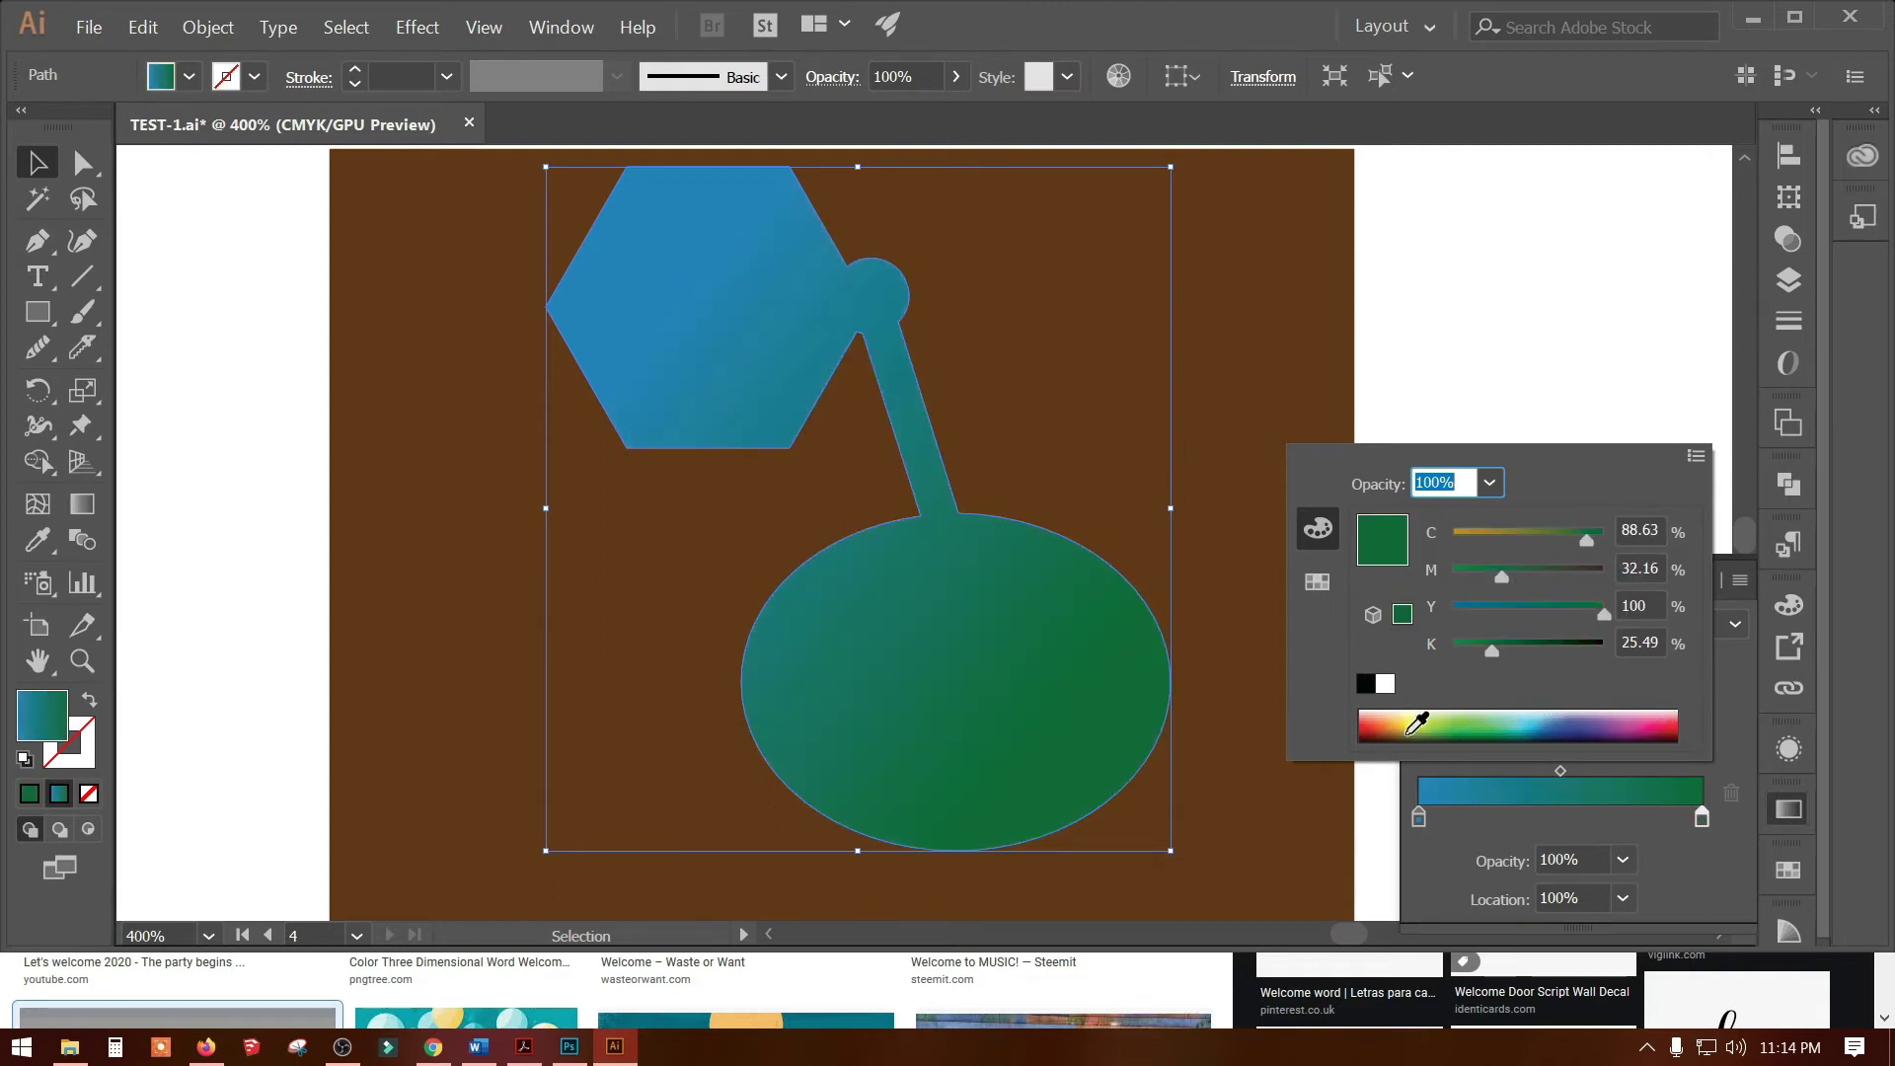
left_click(1372, 726)
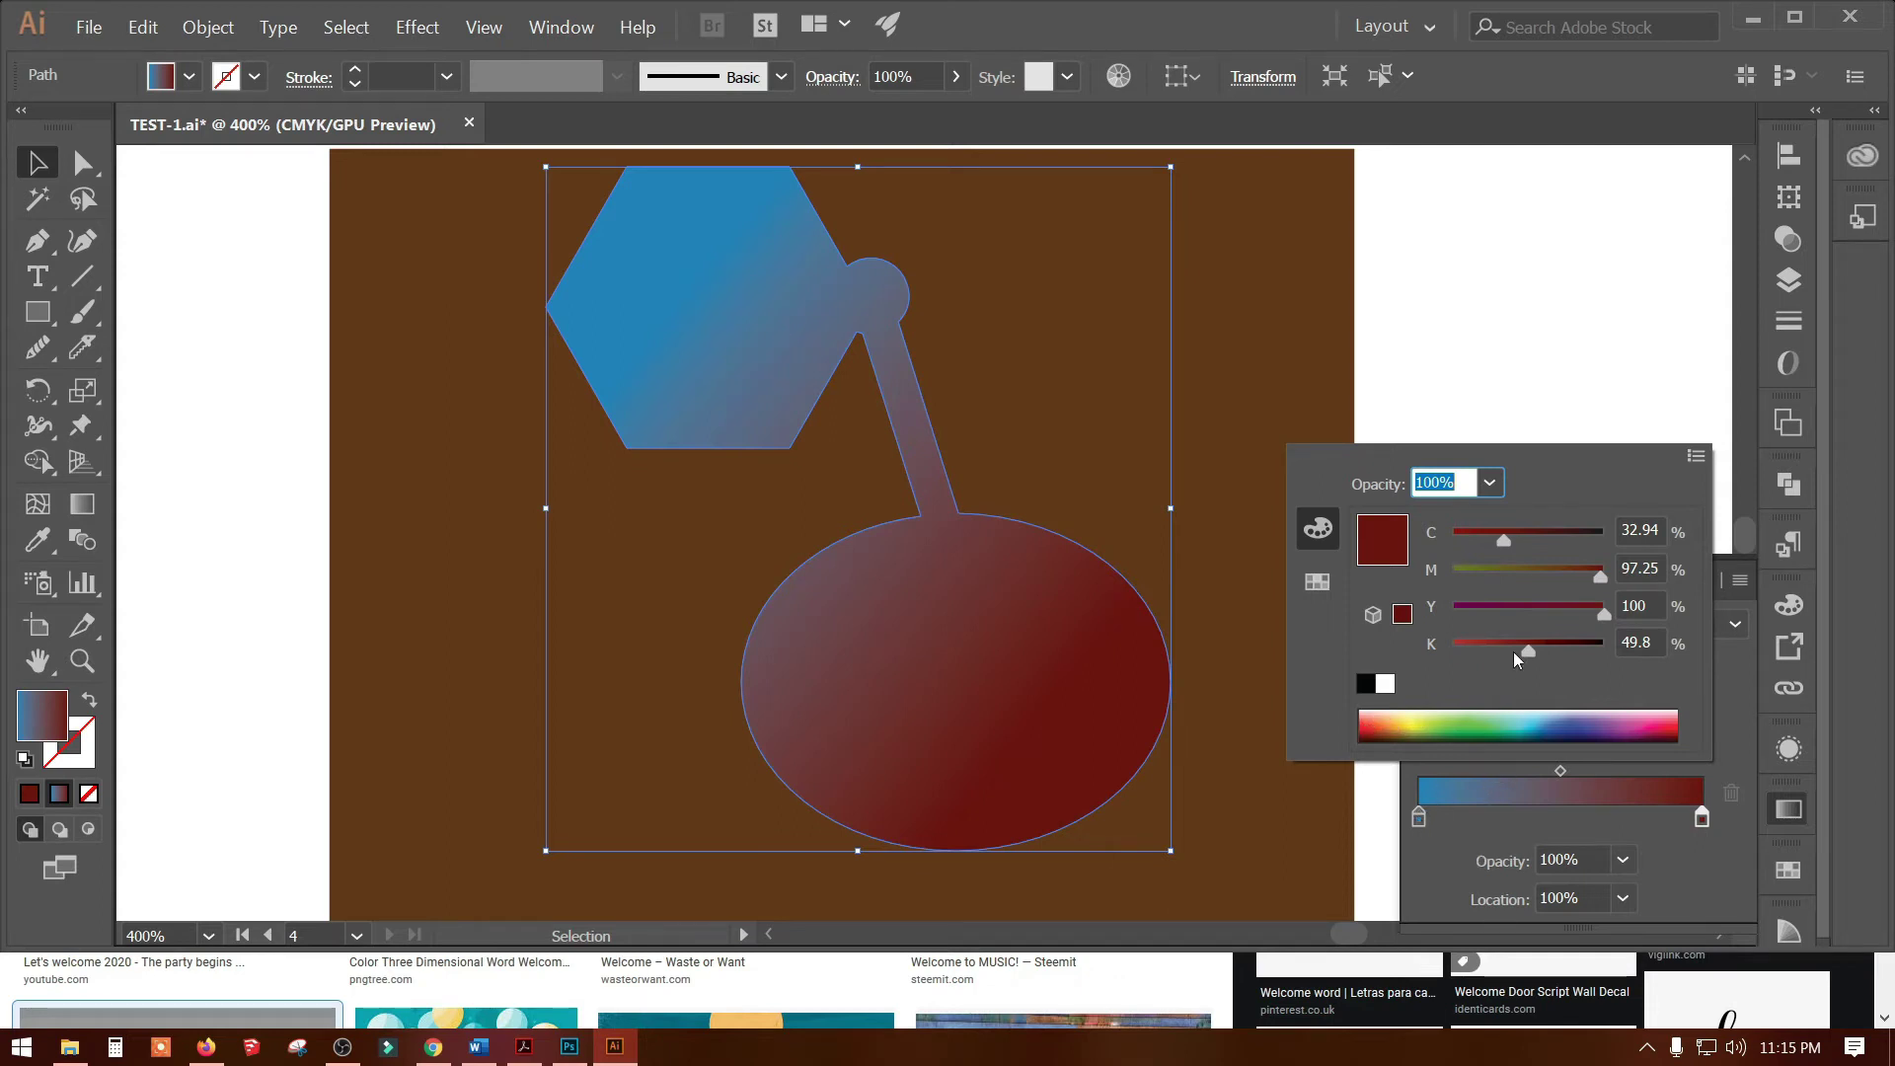
Colour the gradient's left stop light cyan after trying yellow and orange
left_click(1418, 818)
double_click(1418, 817)
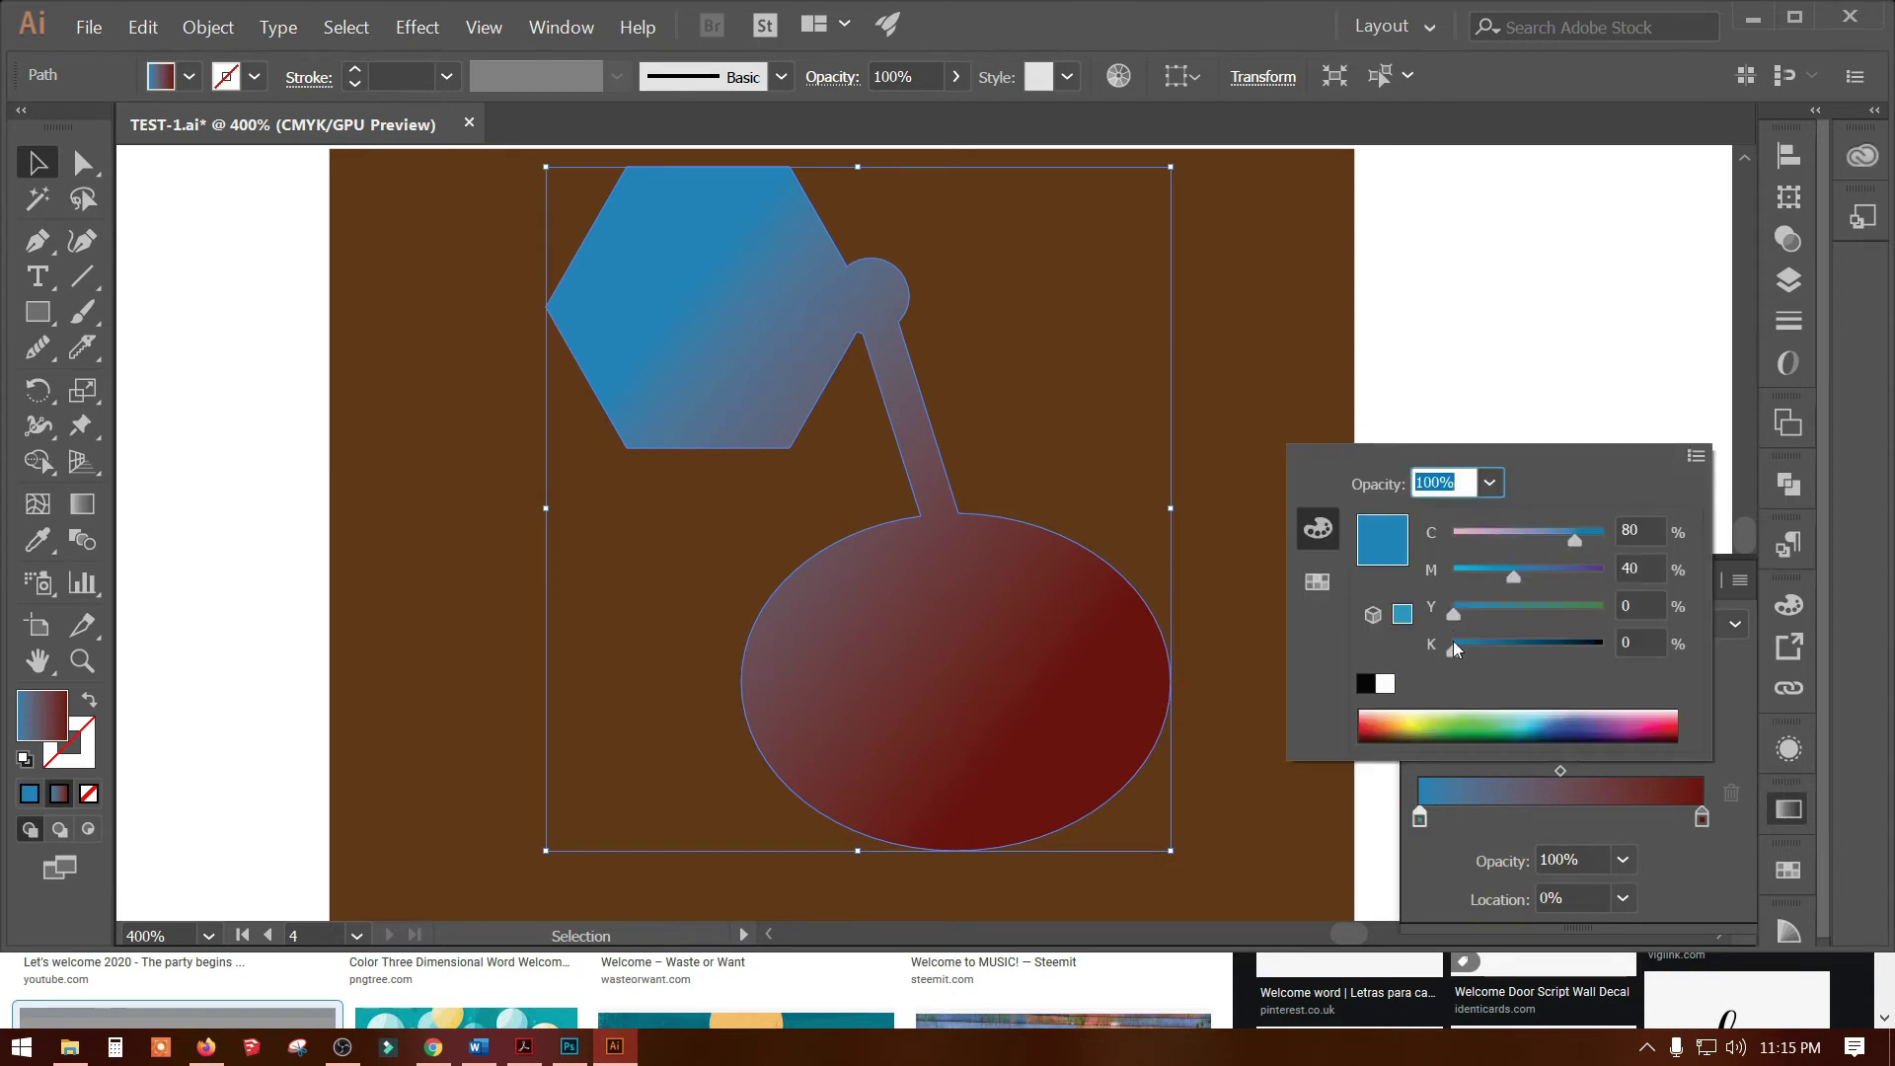
left_click(1417, 713)
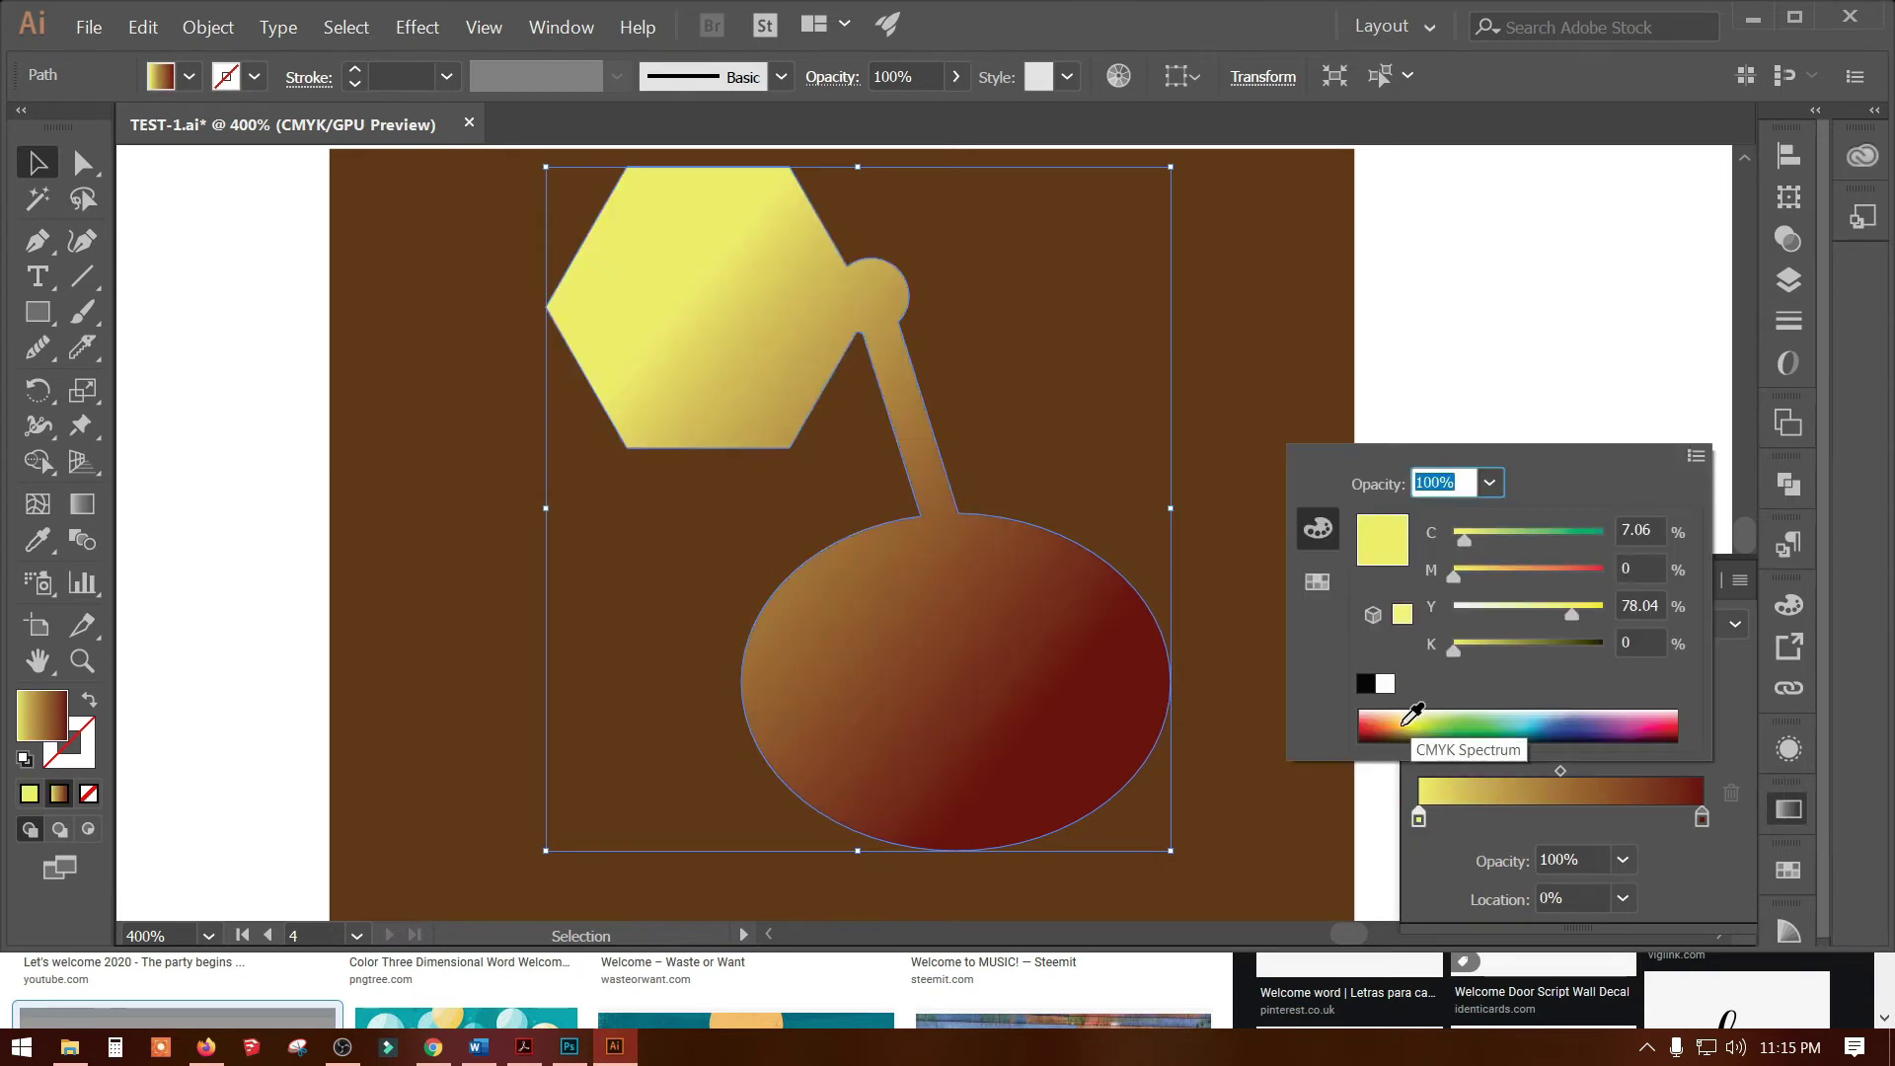
left_click(1402, 719)
left_click(1544, 711)
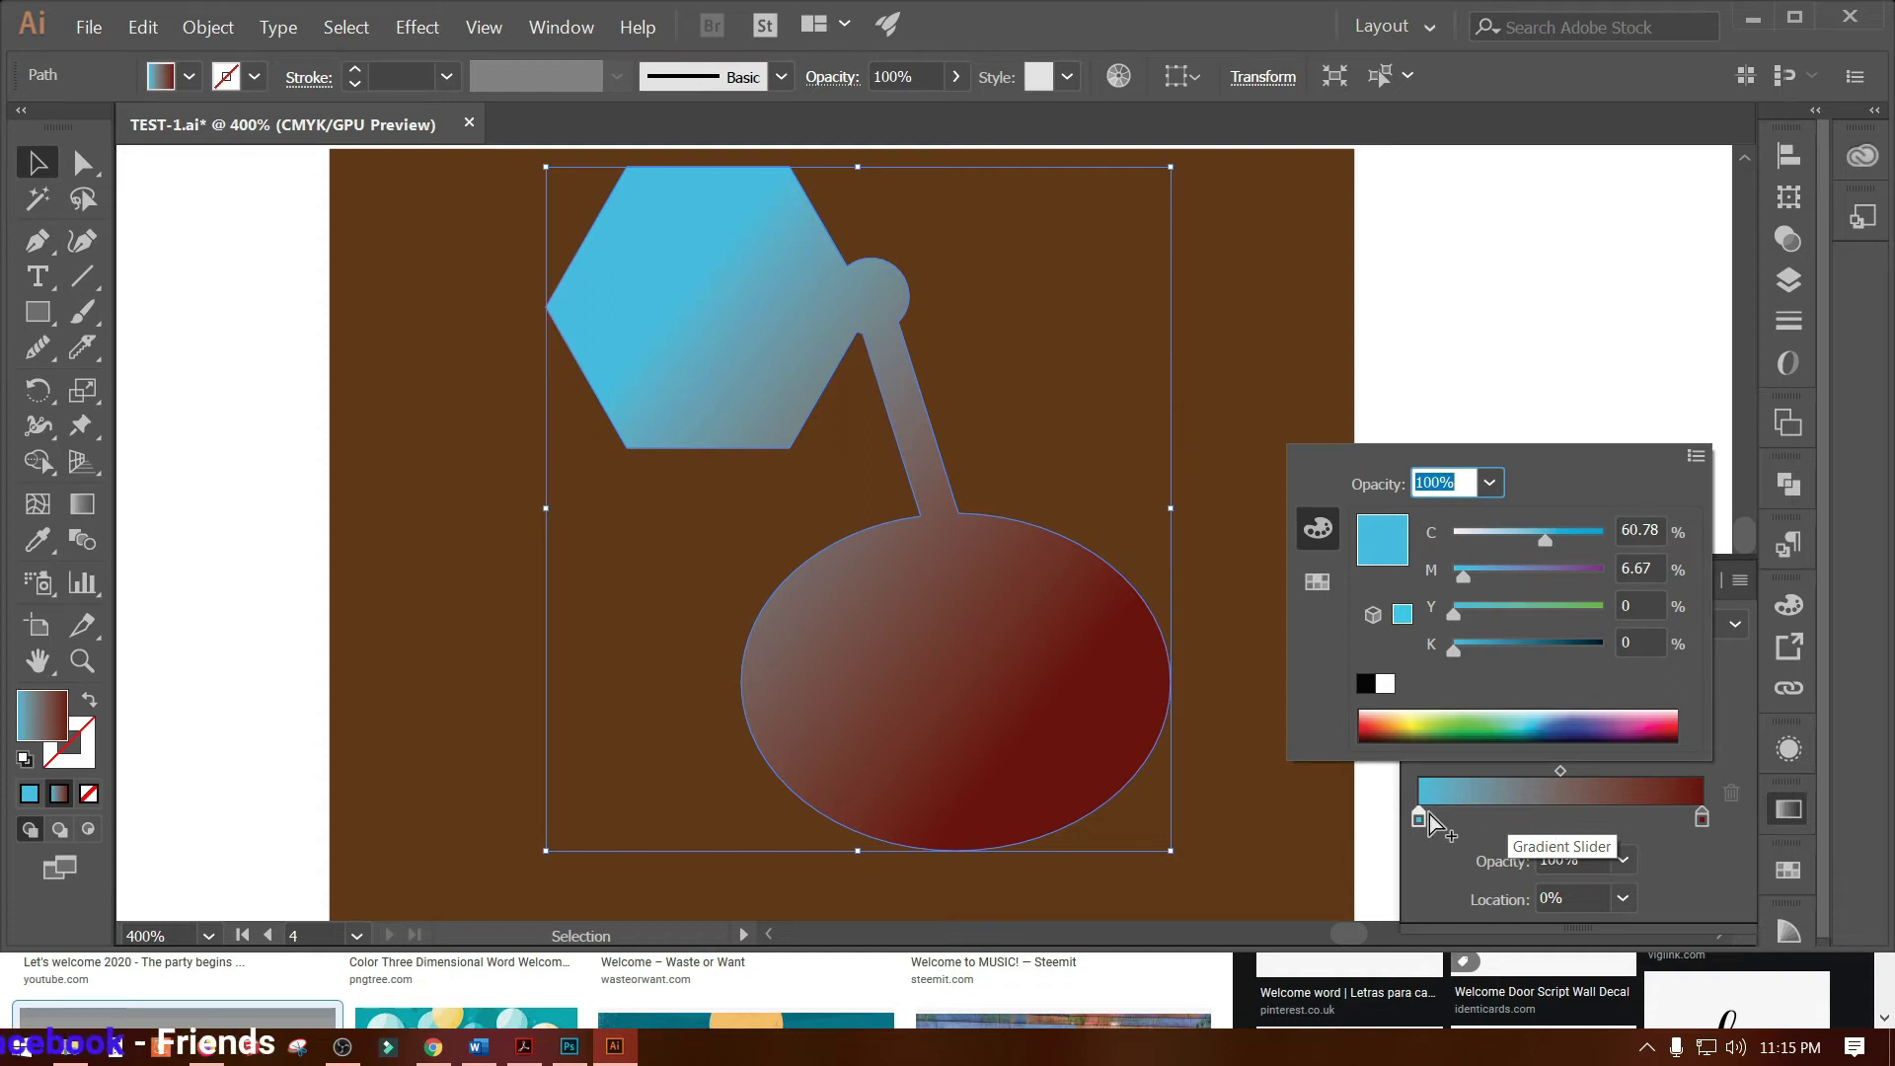
Add a green gradient stop at about 23%
key("Escape")
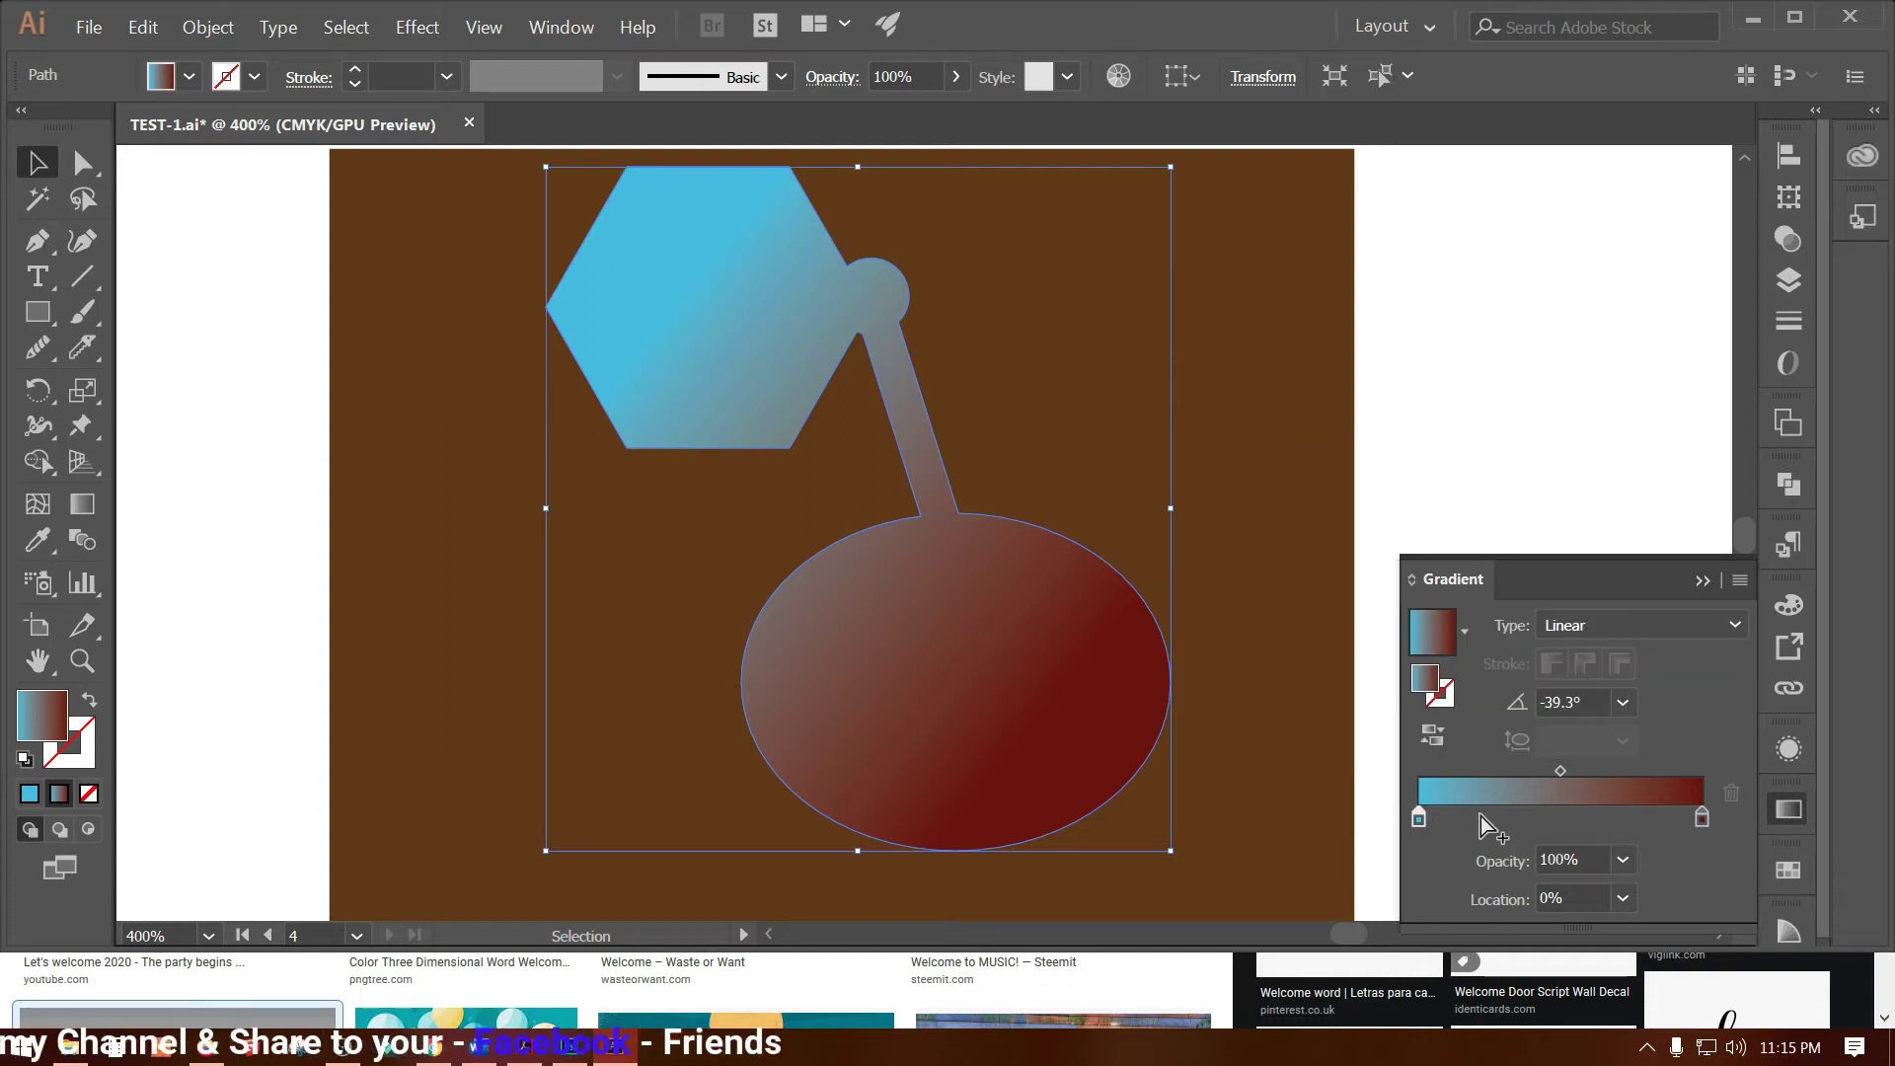
left_click(1483, 818)
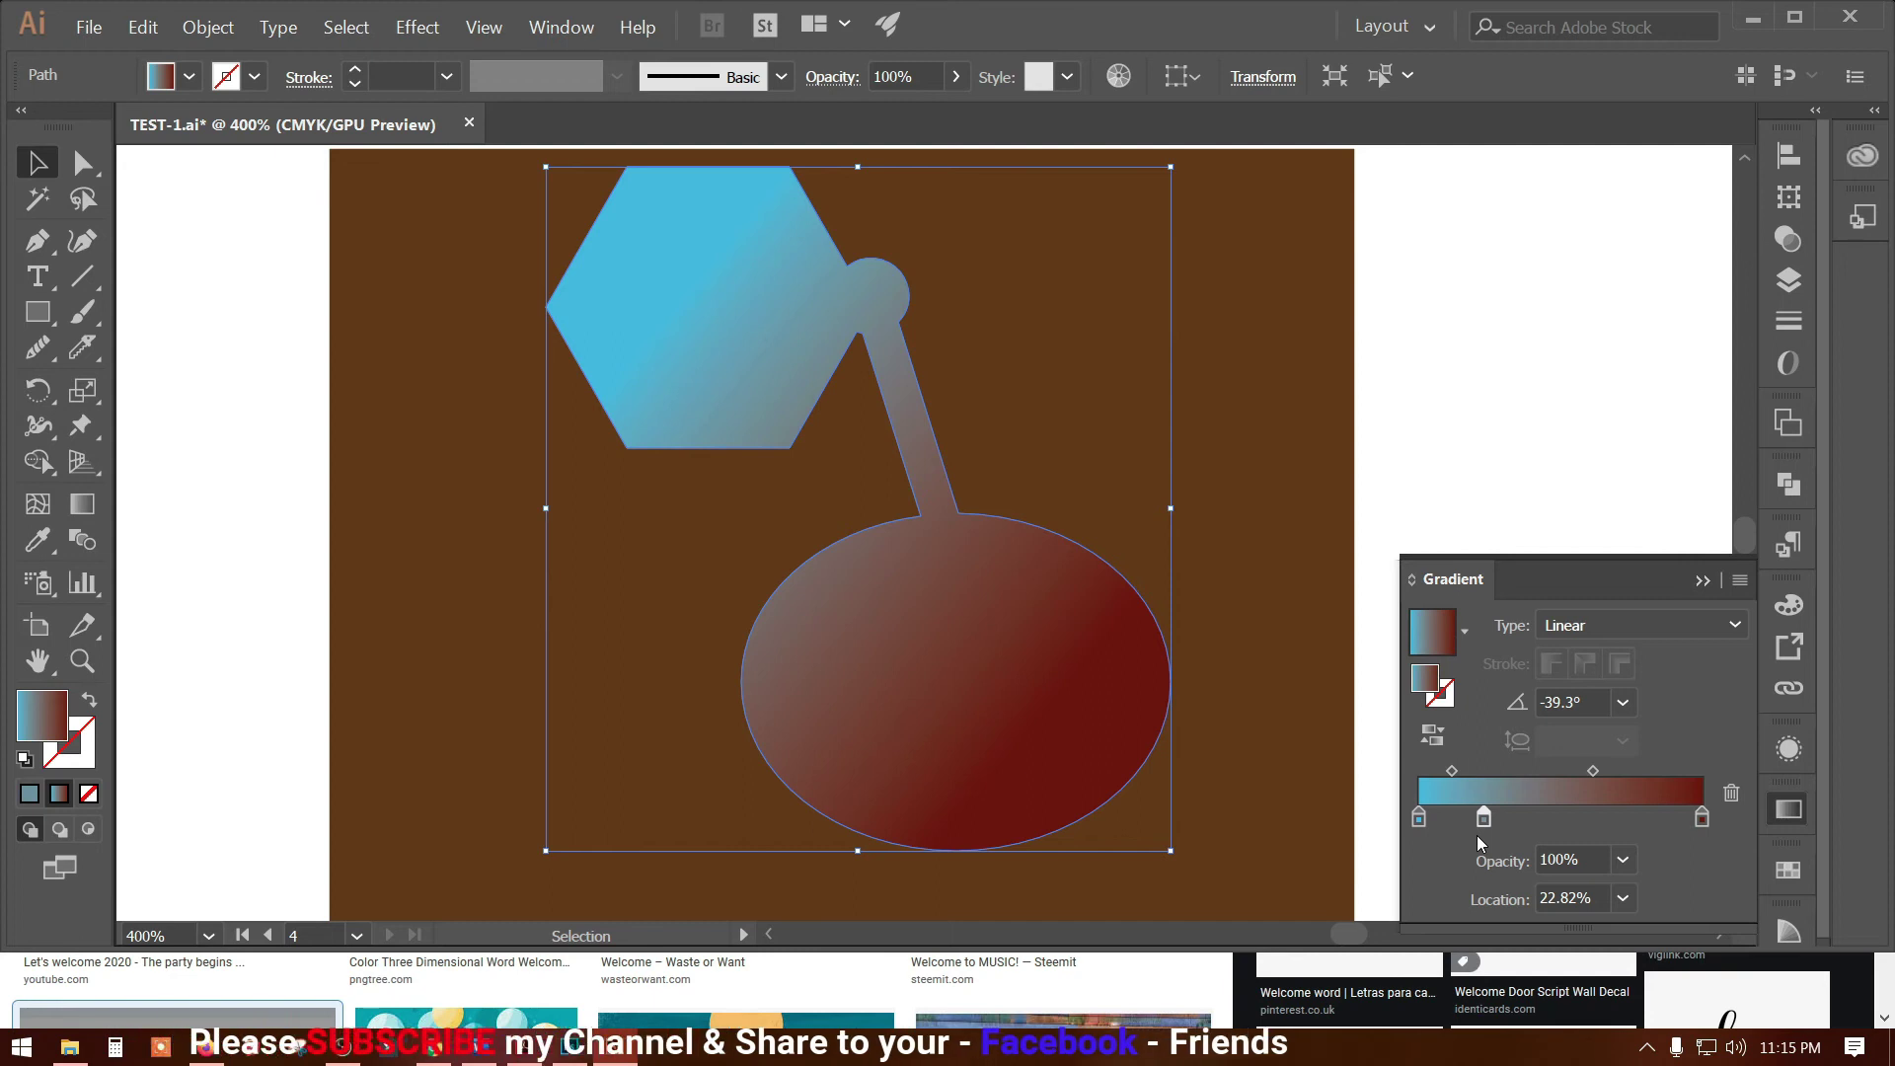
double_click(1486, 819)
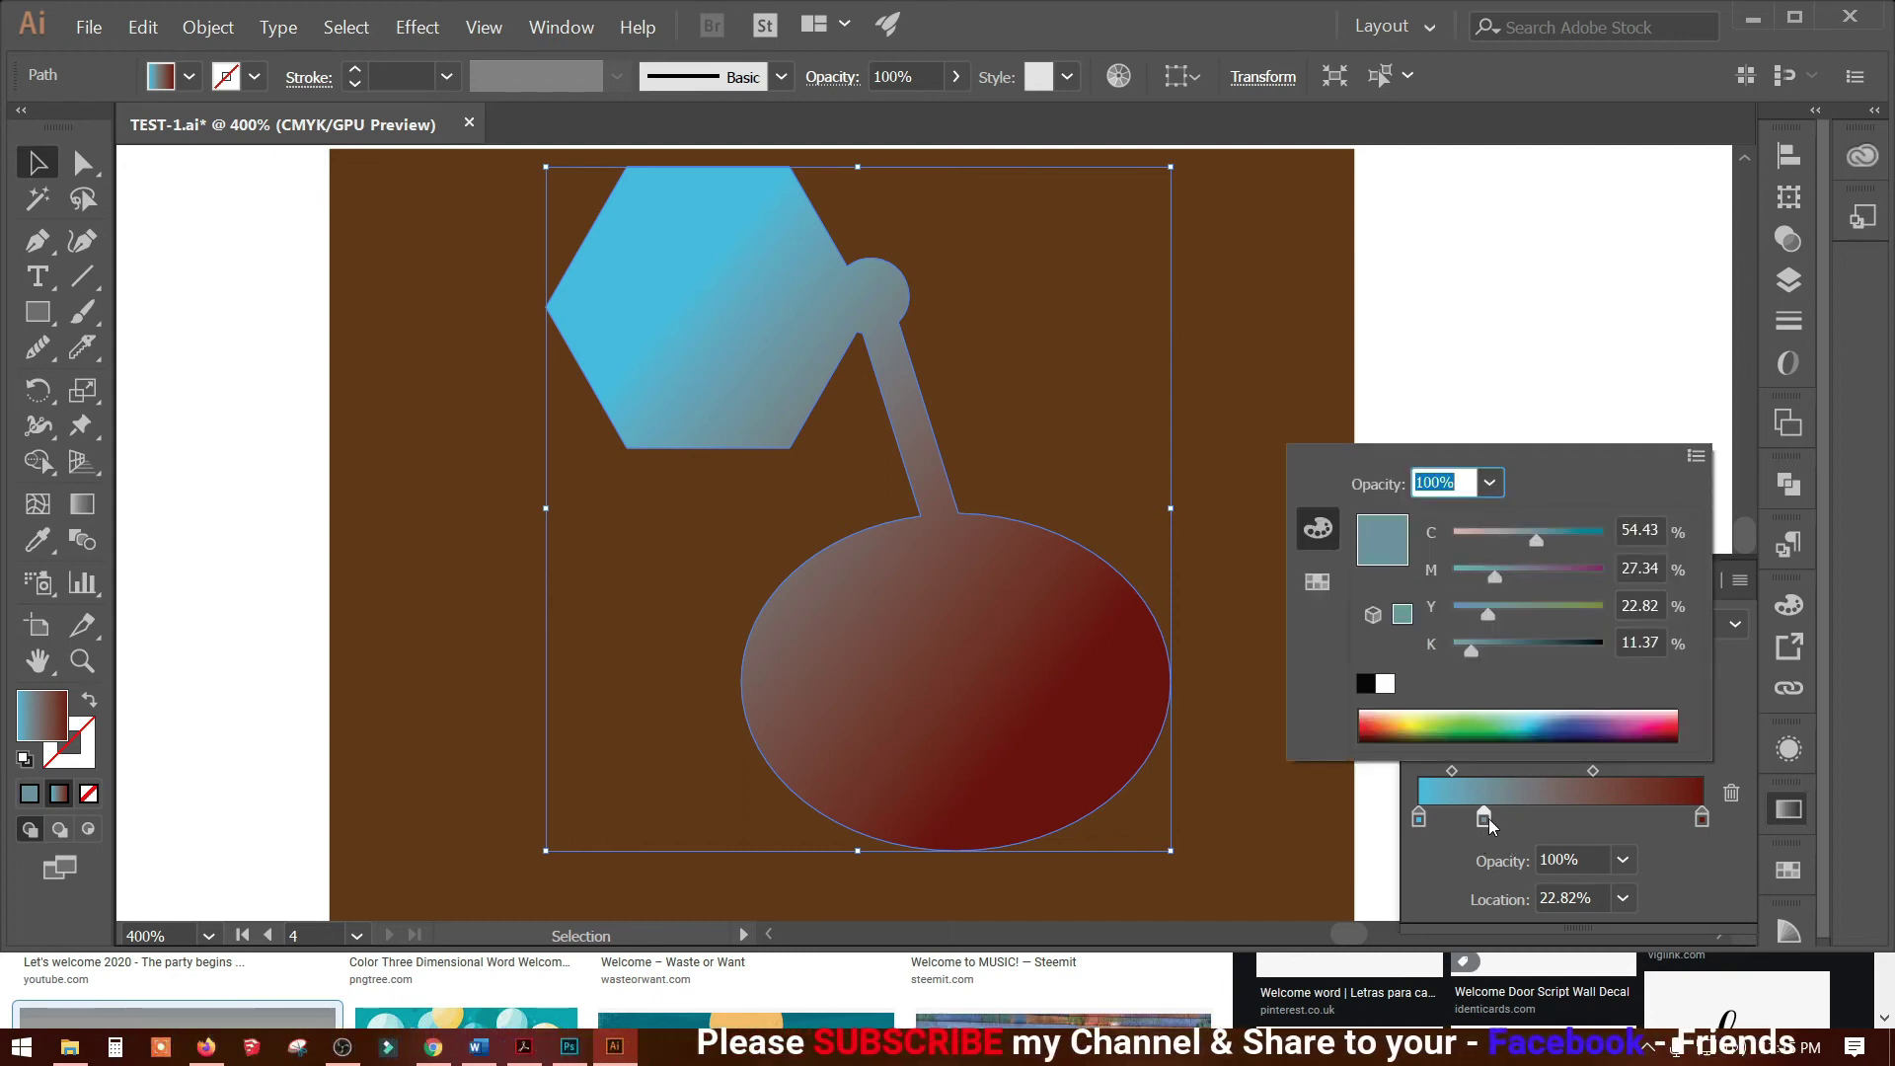
left_click(1469, 717)
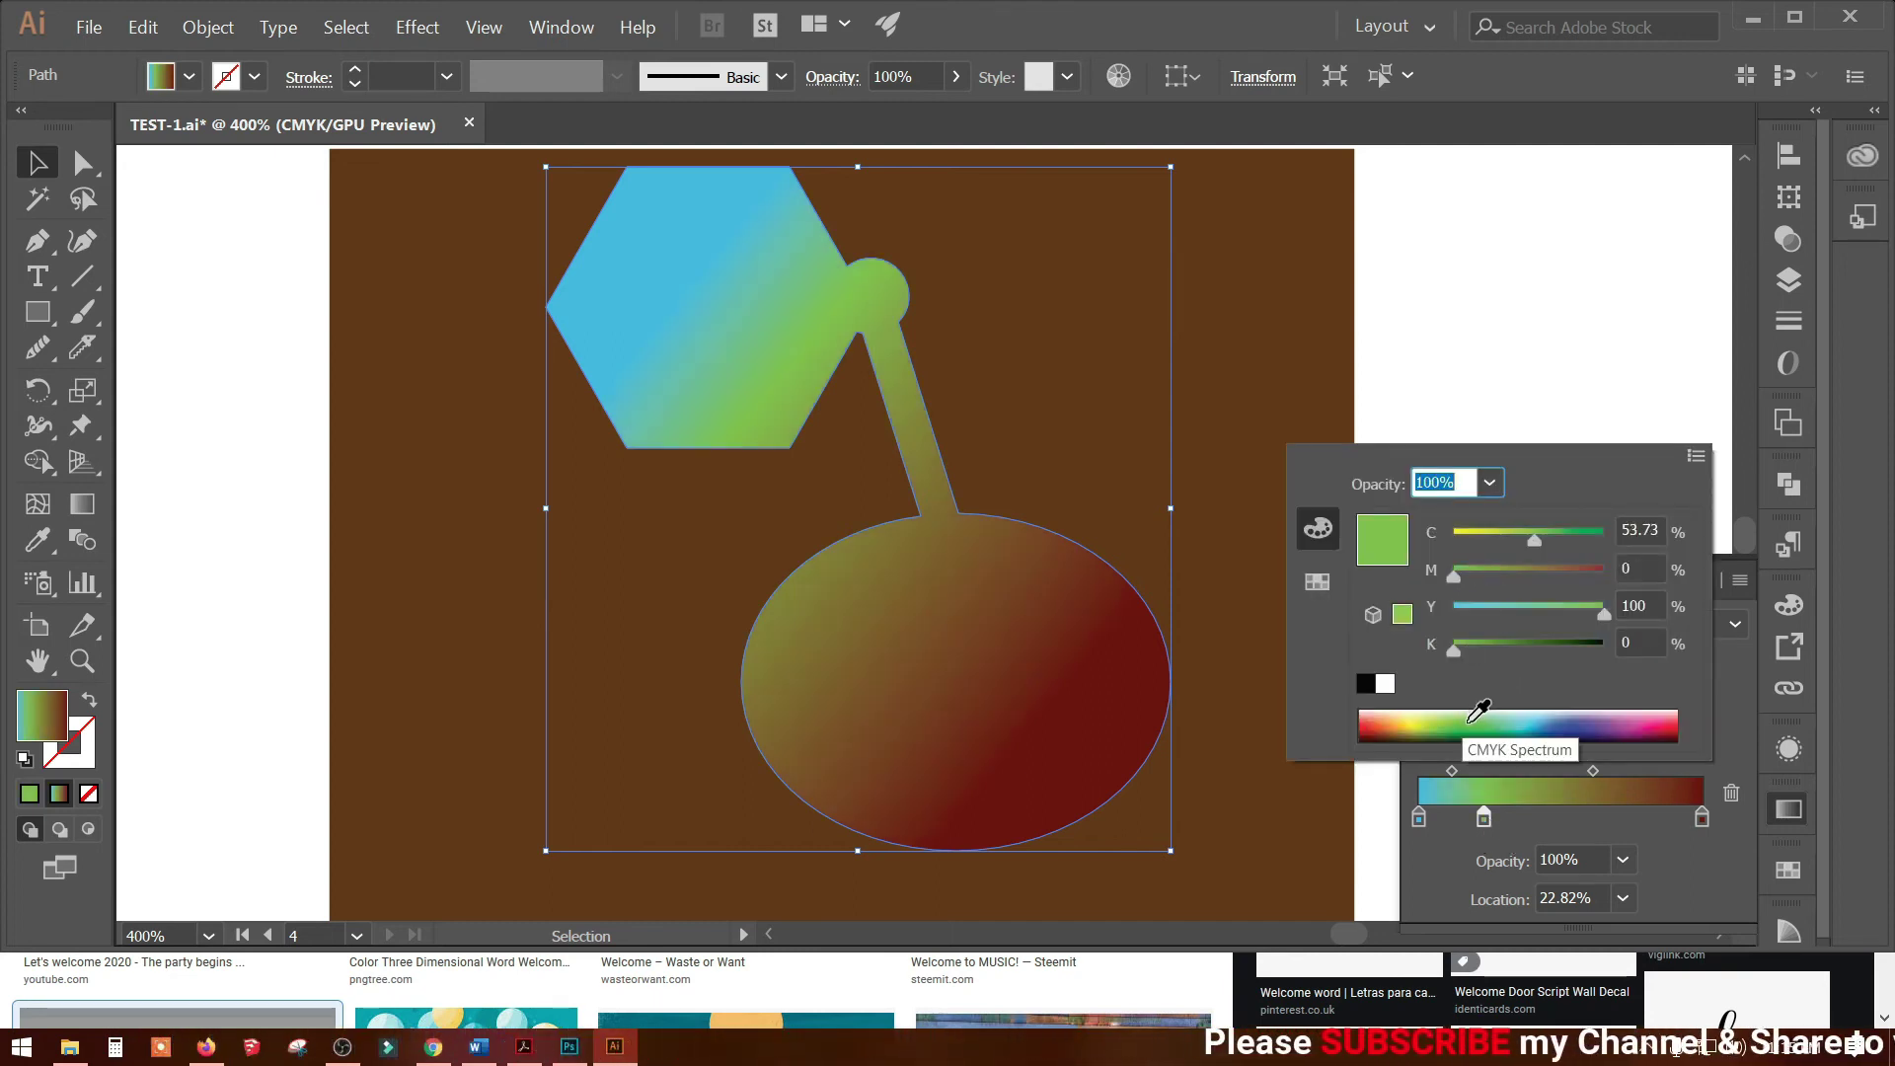
Add a dark red gradient stop at about 77%, after trying and undoing a navy mid stop
left_click(1580, 816)
double_click(1579, 816)
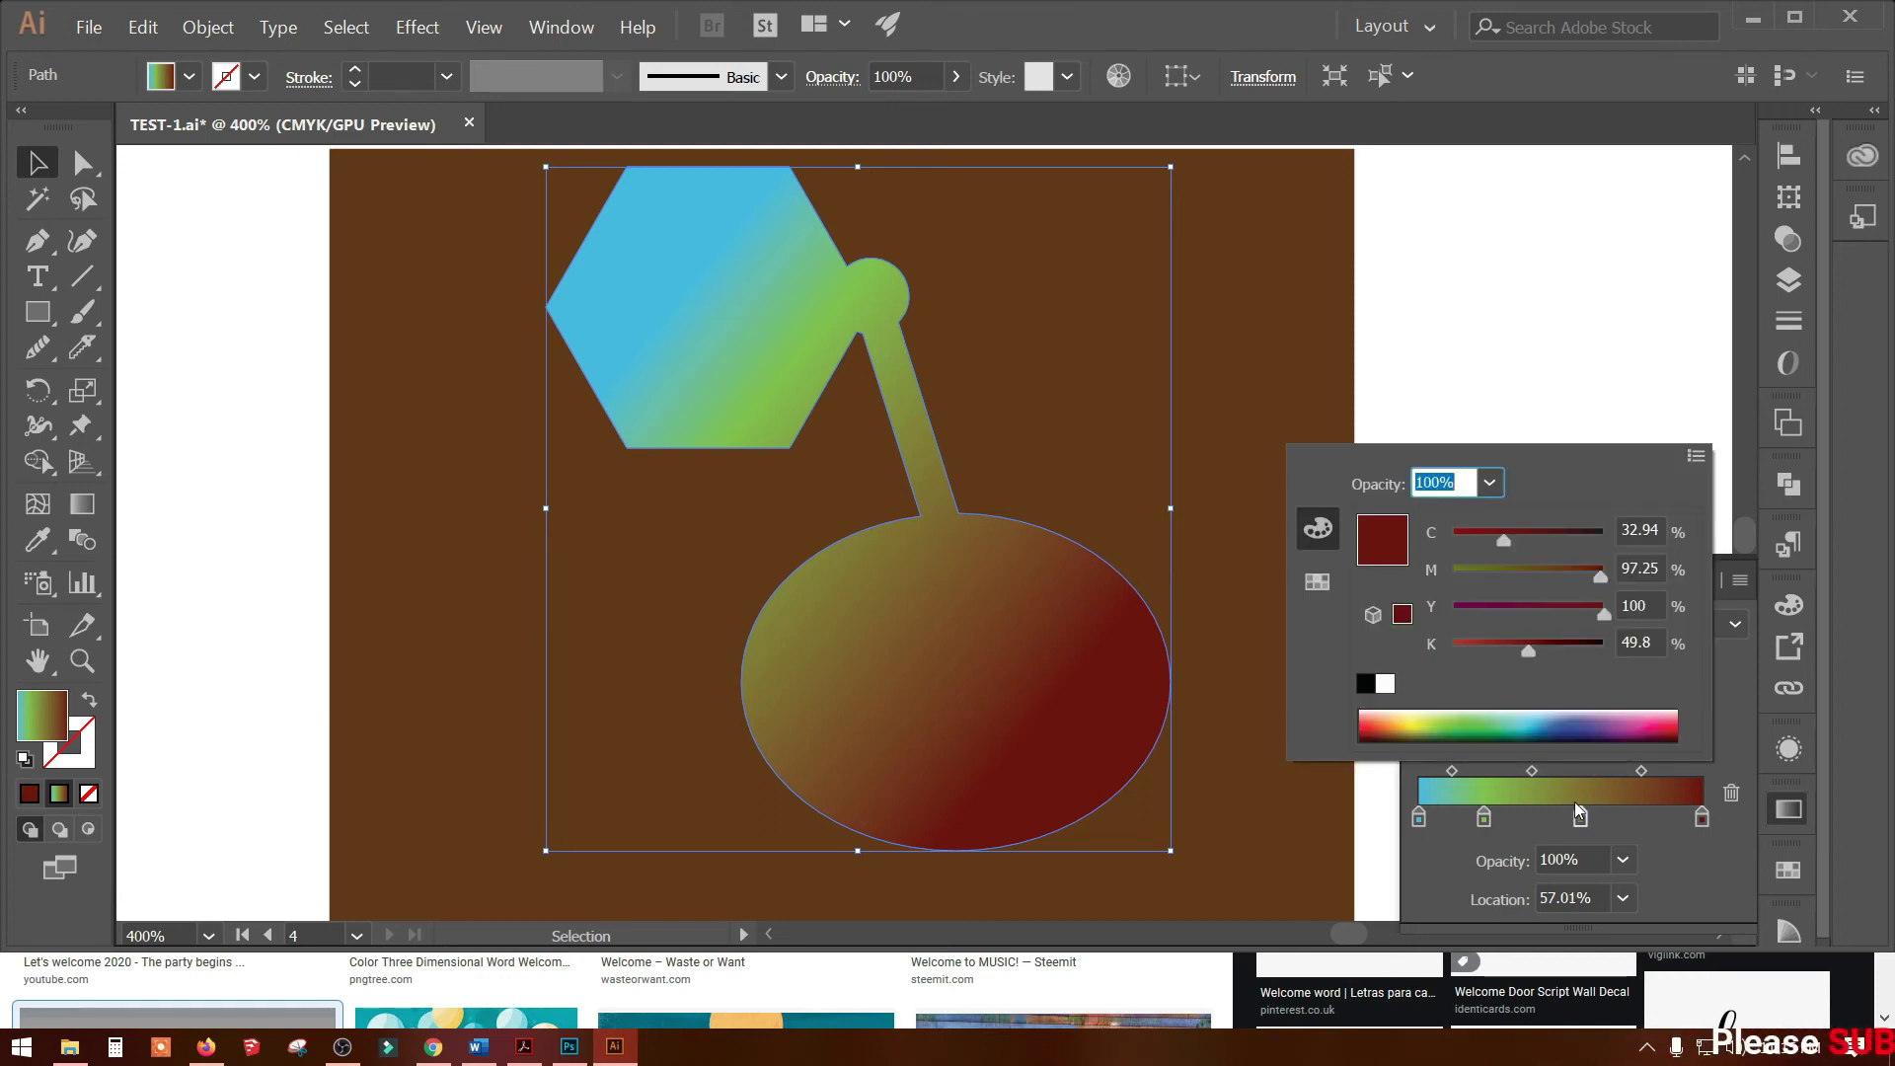
left_click(1566, 735)
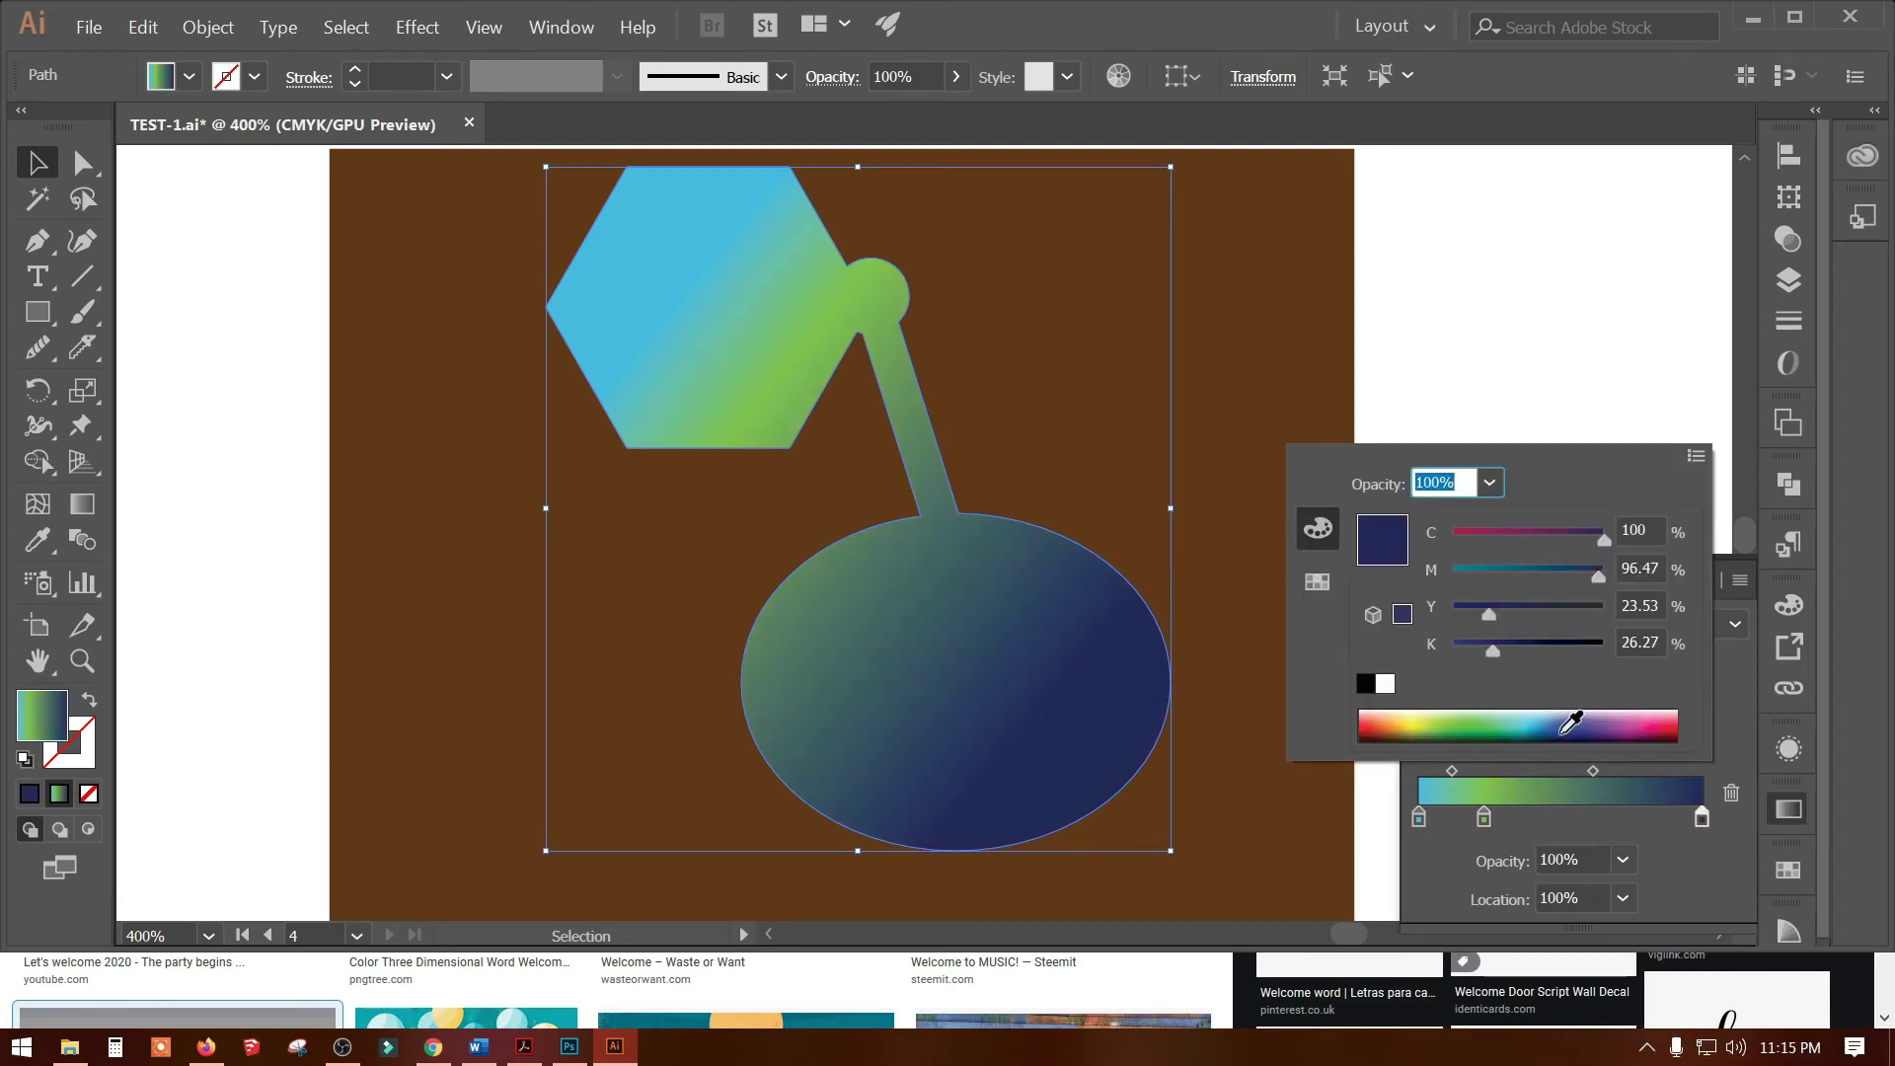
key("ctrl+z")
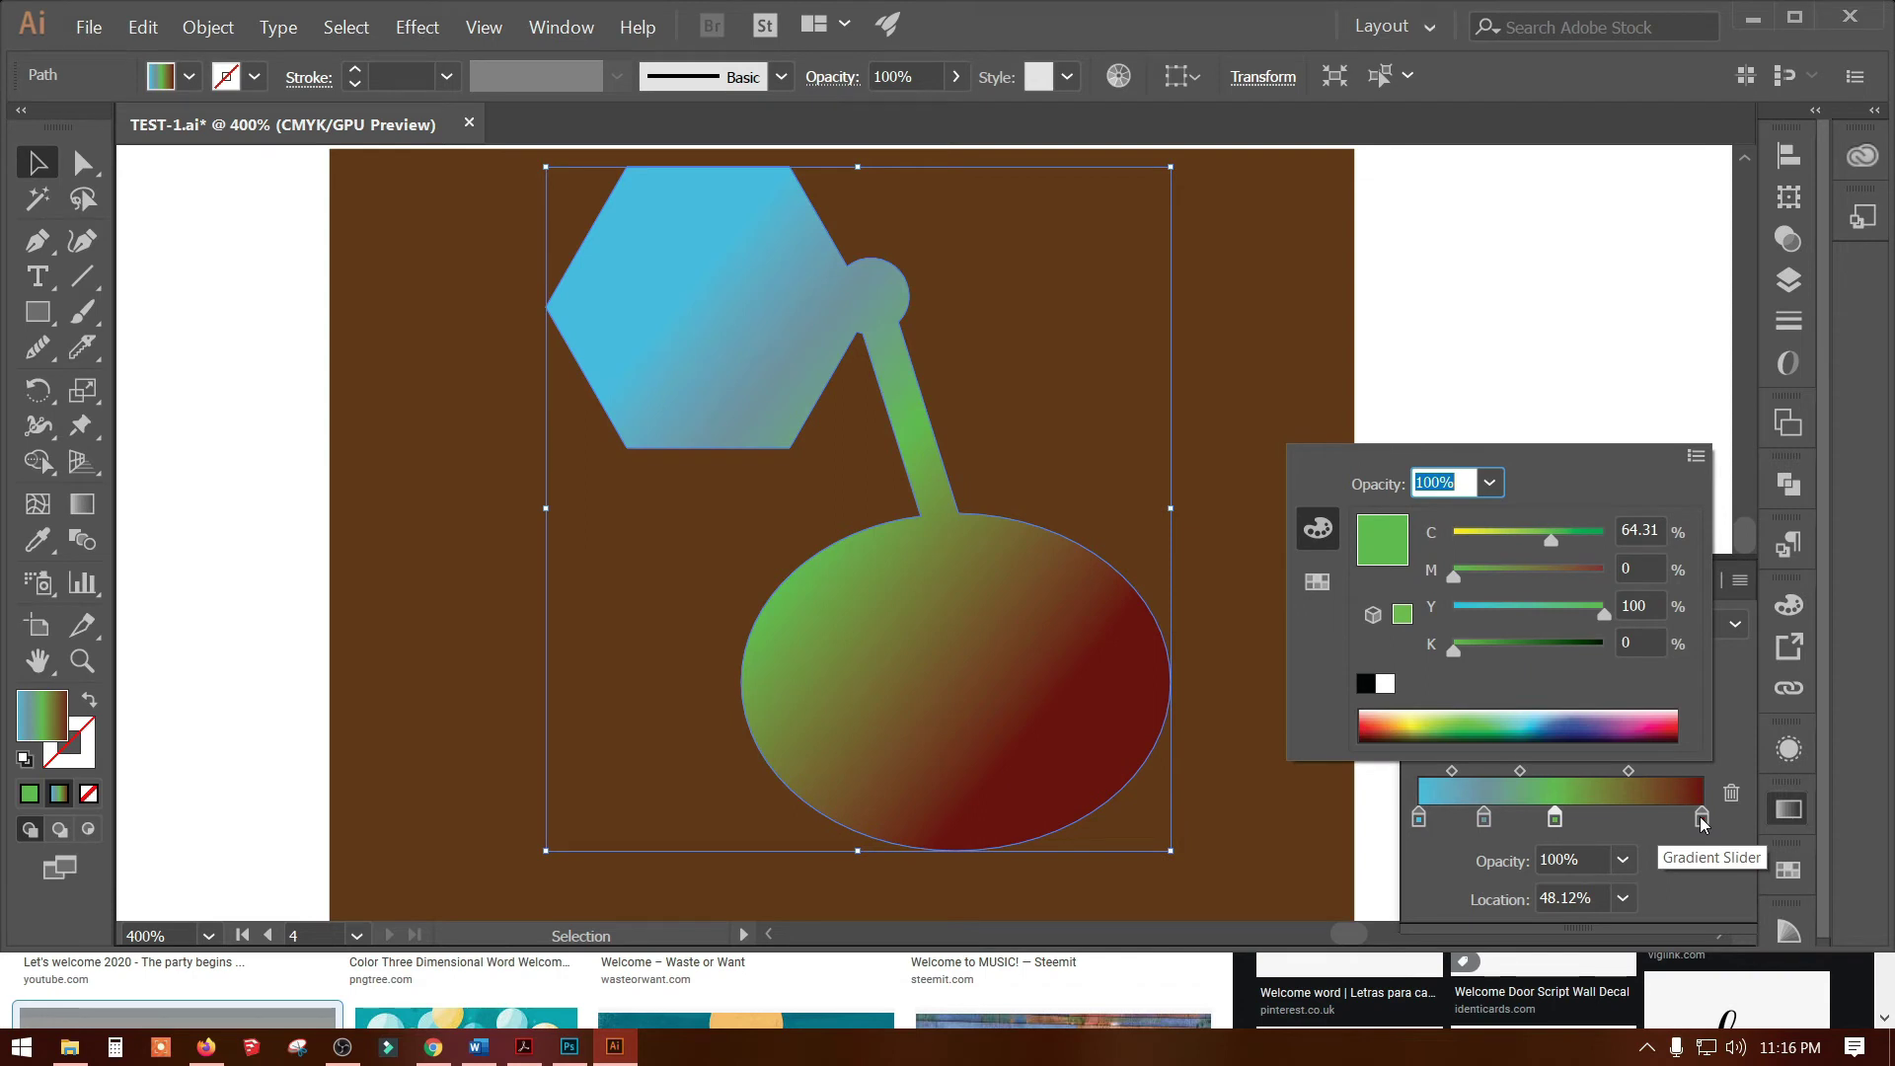
key("Escape")
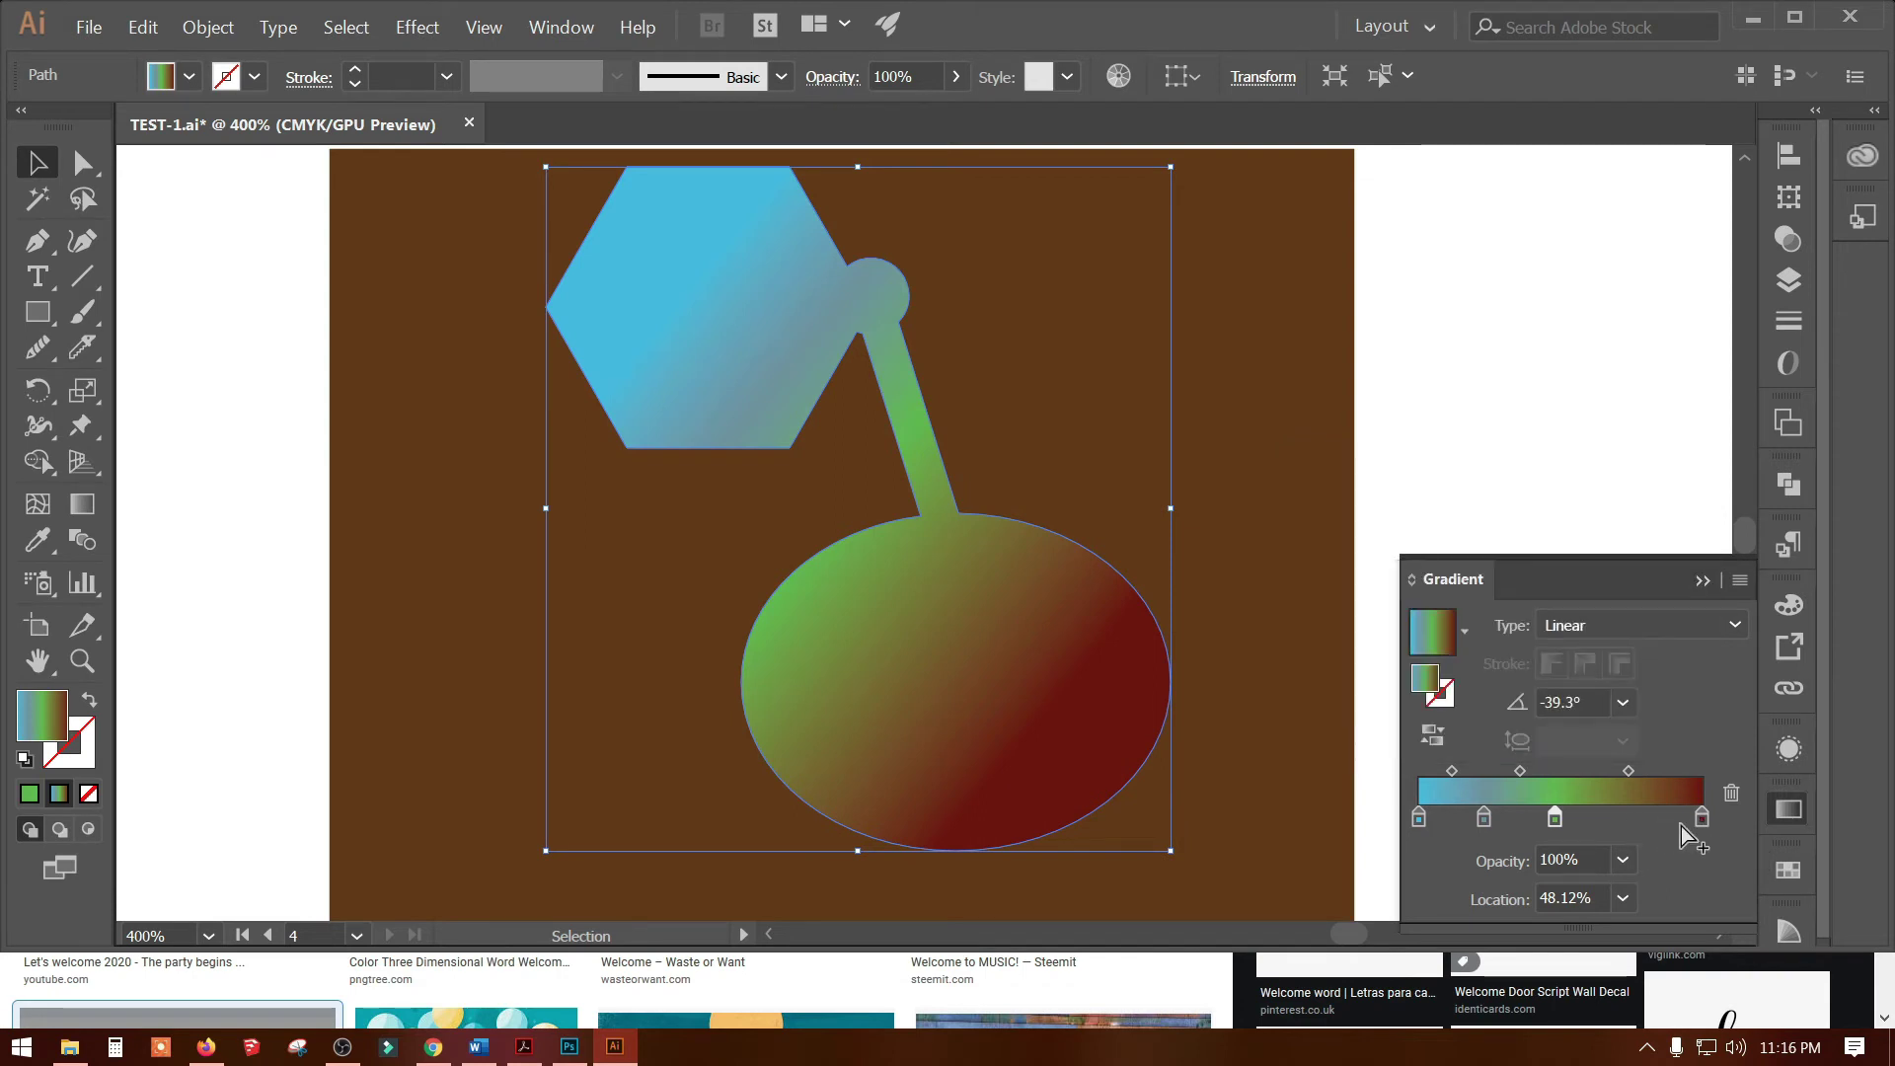
left_click(1620, 820)
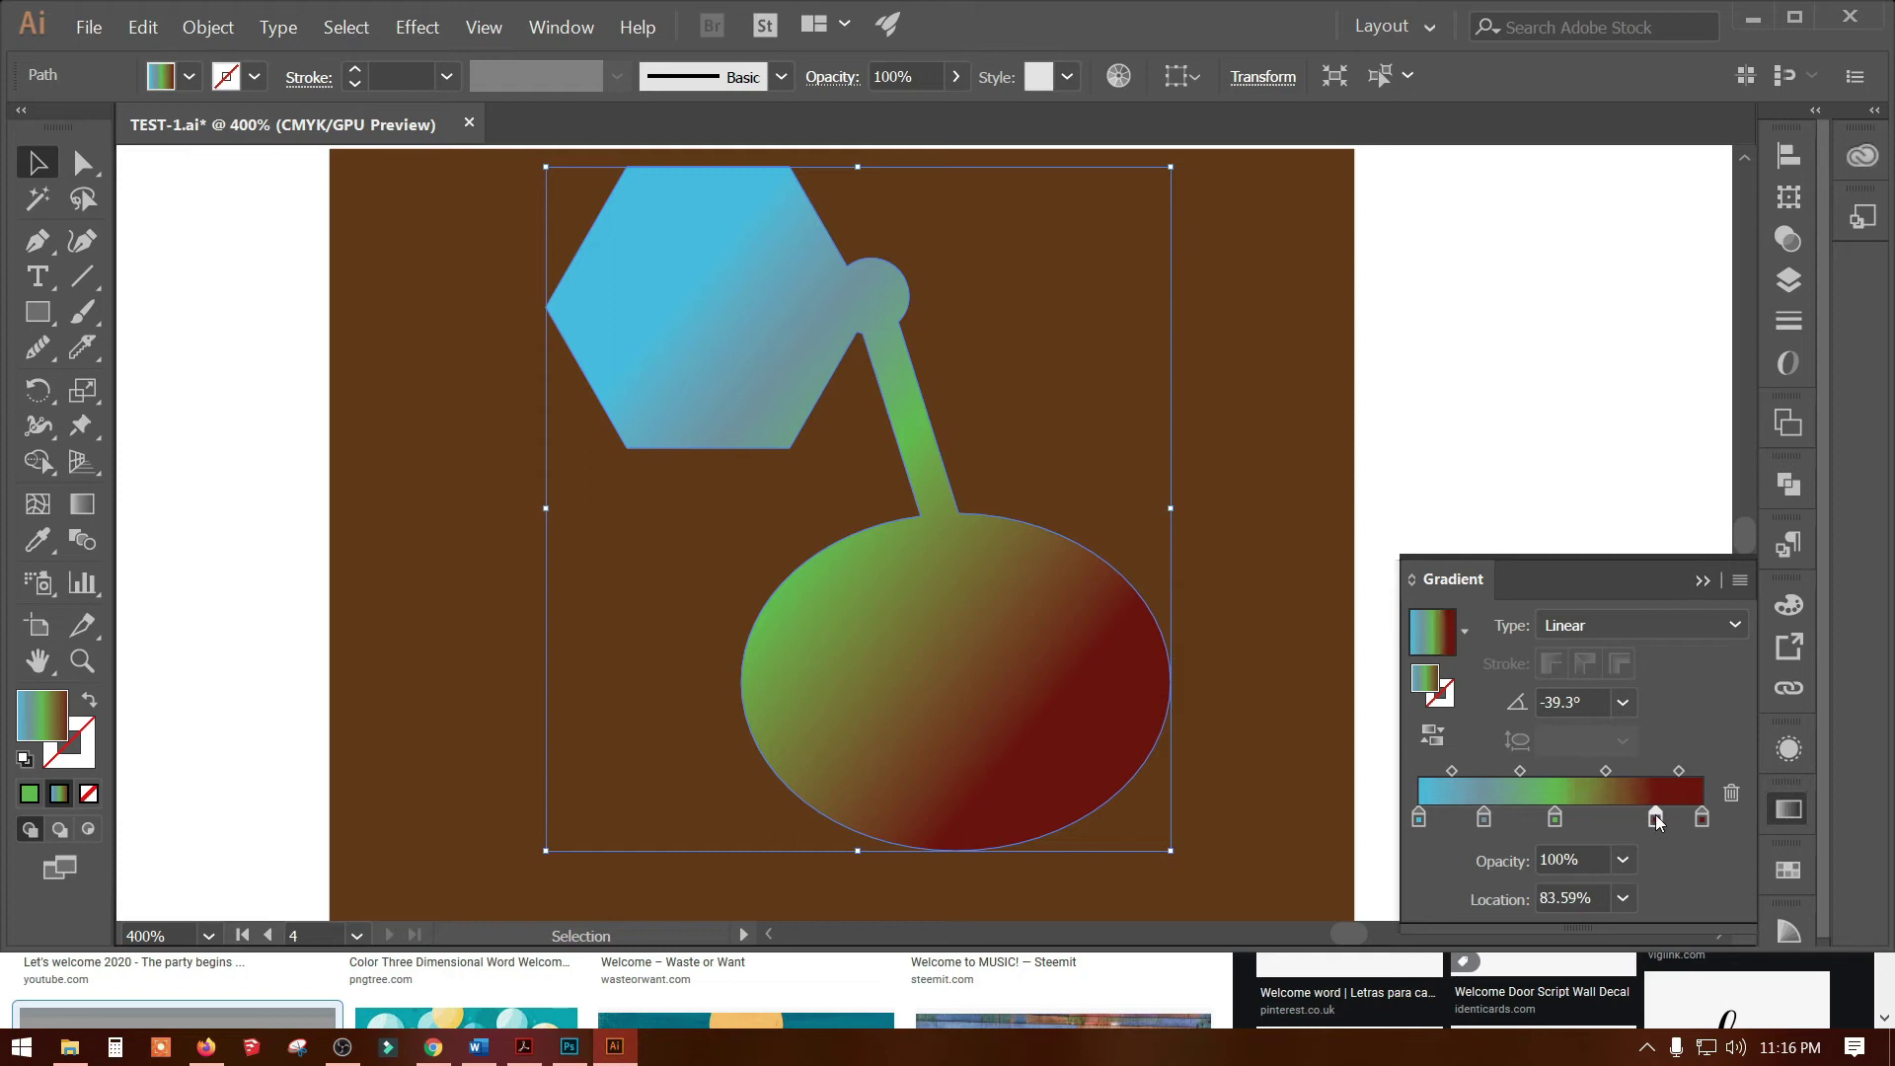
left_click_drag(1620, 820, 1637, 820)
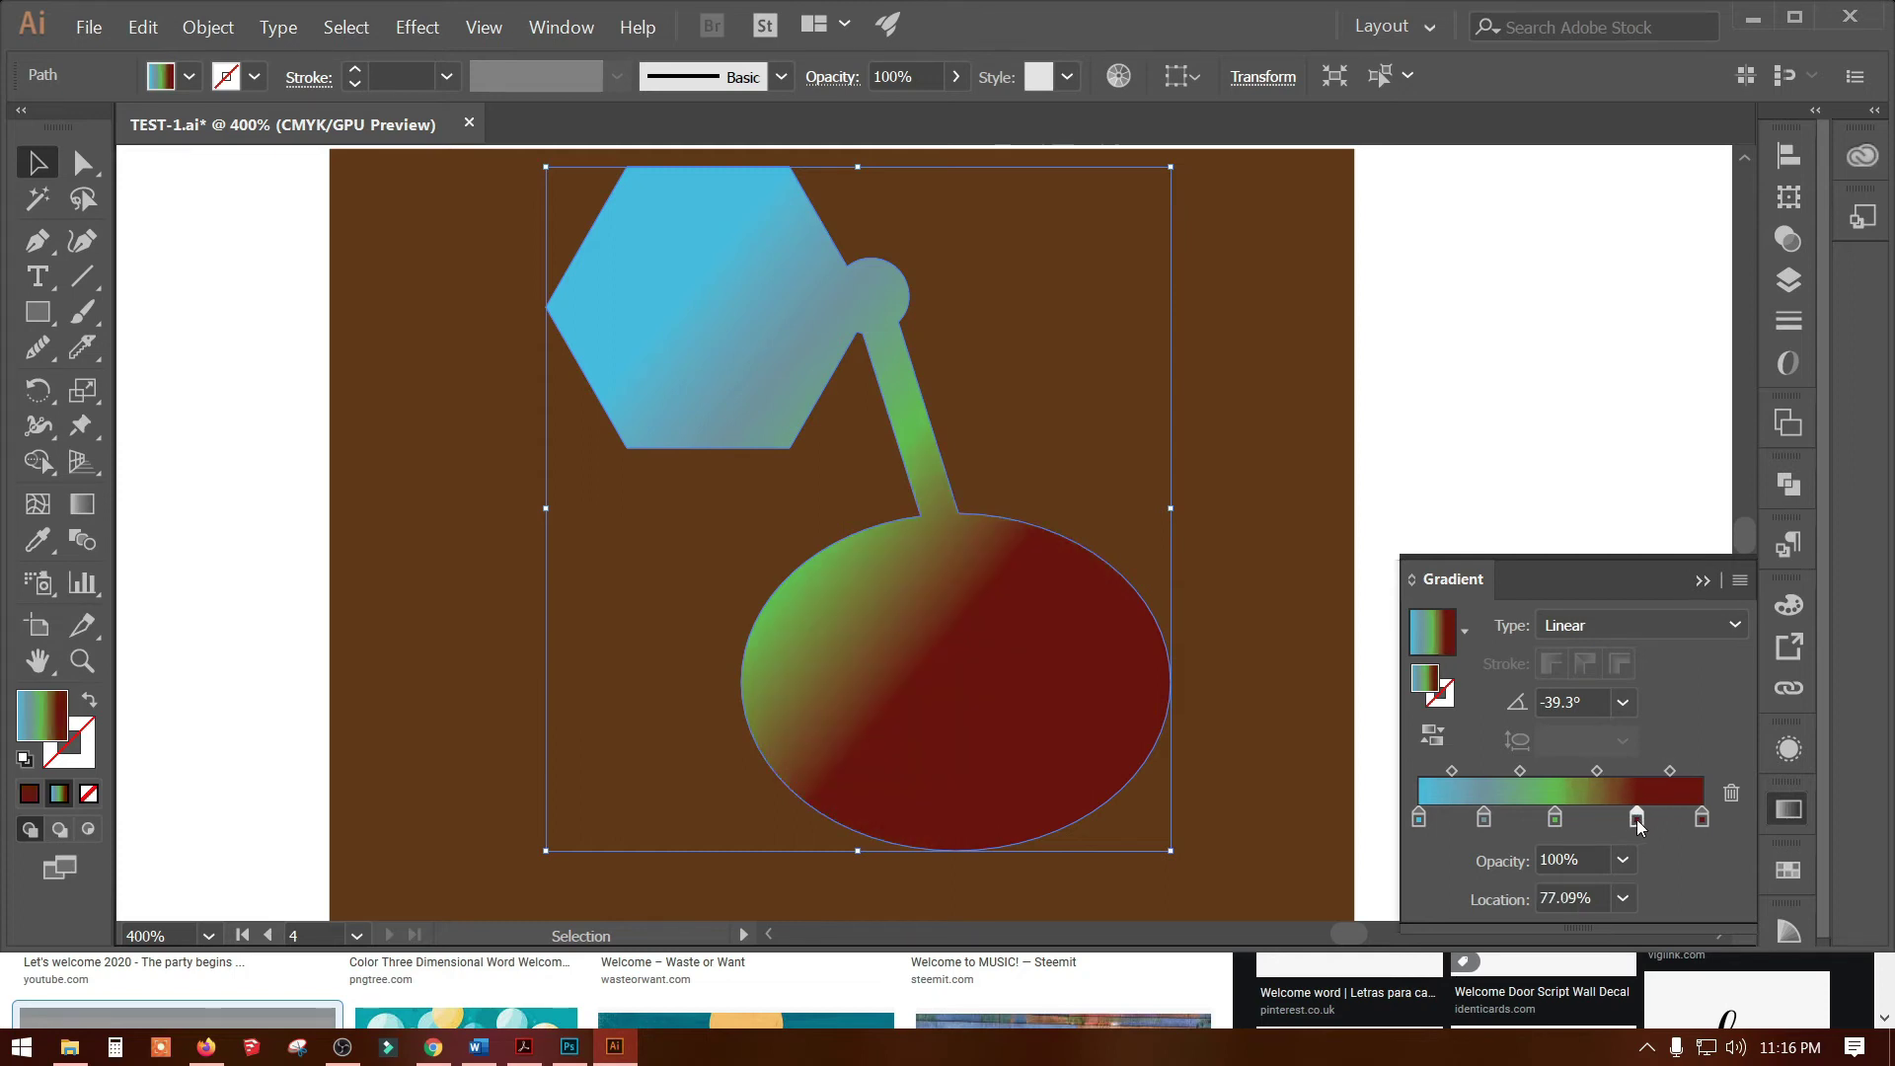
double_click(1636, 819)
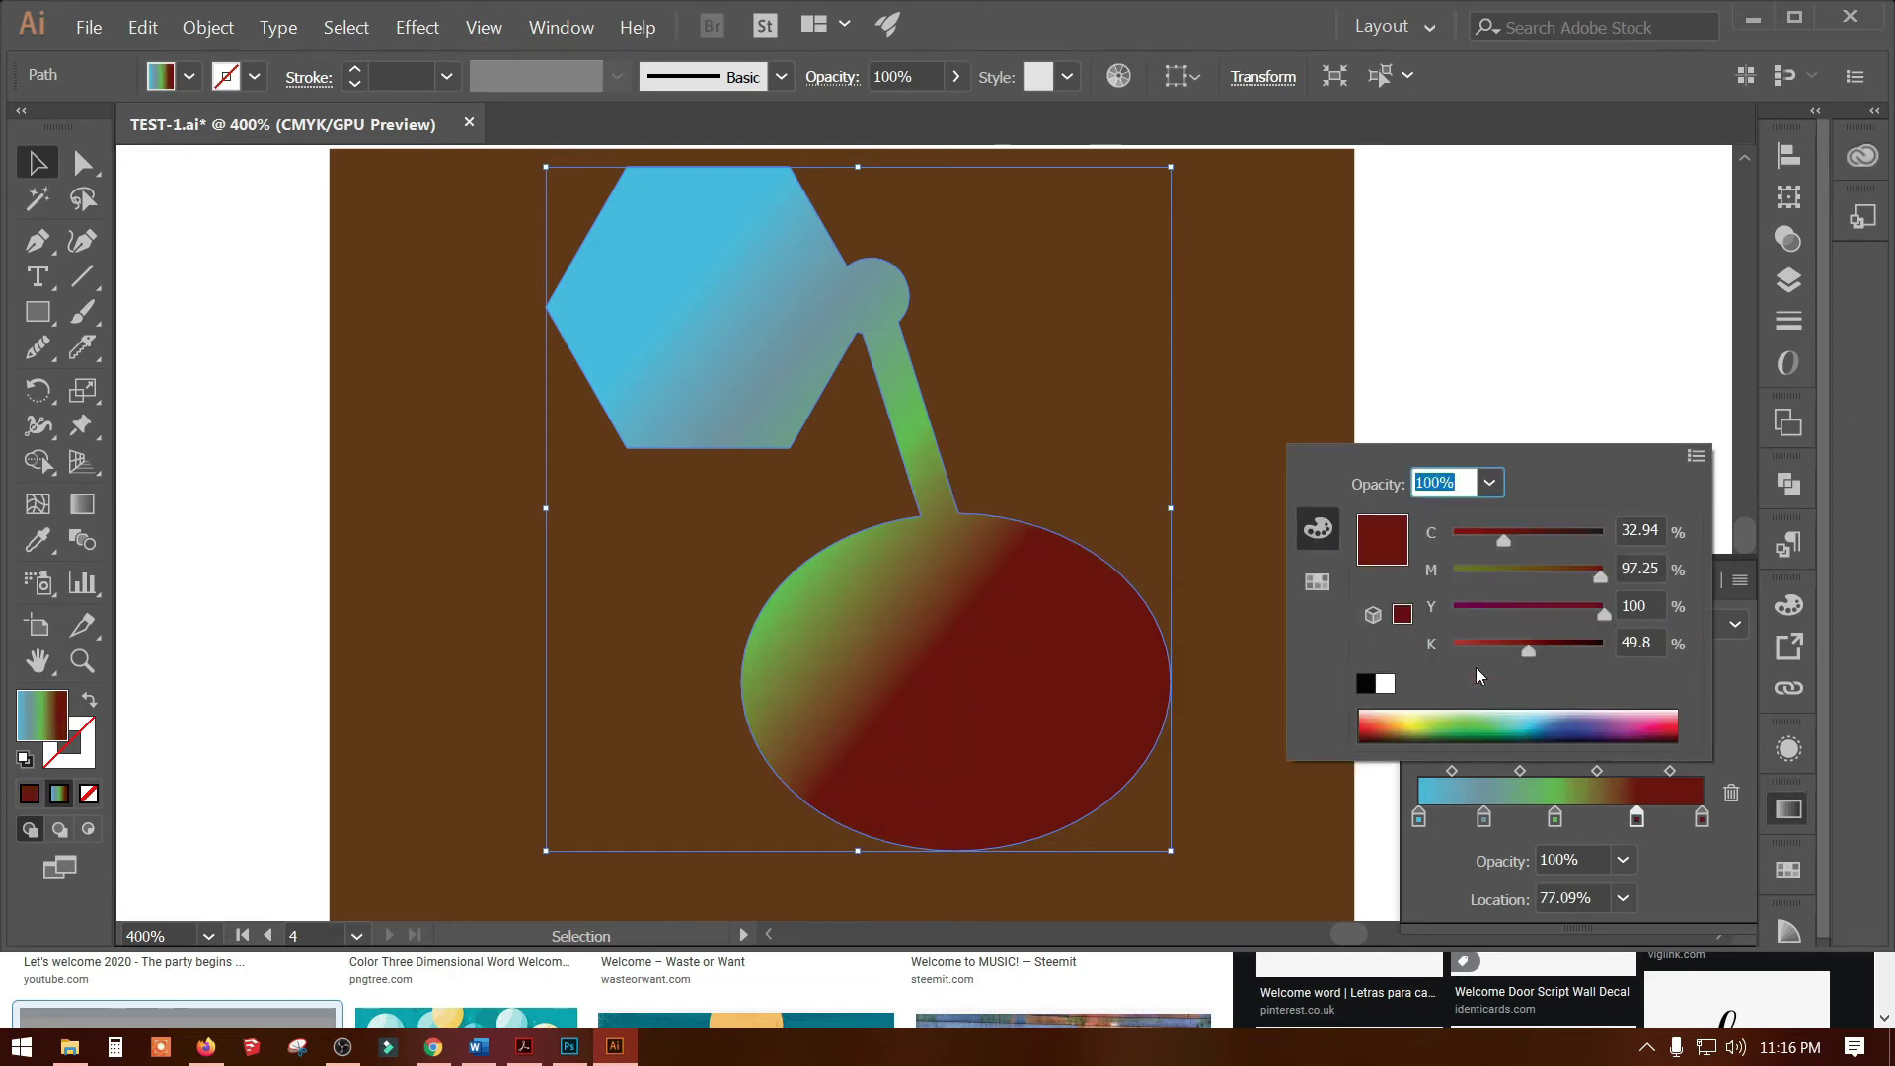
Turn the 77% stop purple and set the first stop to pale green (C 37, Y 63)
left_click(1602, 713)
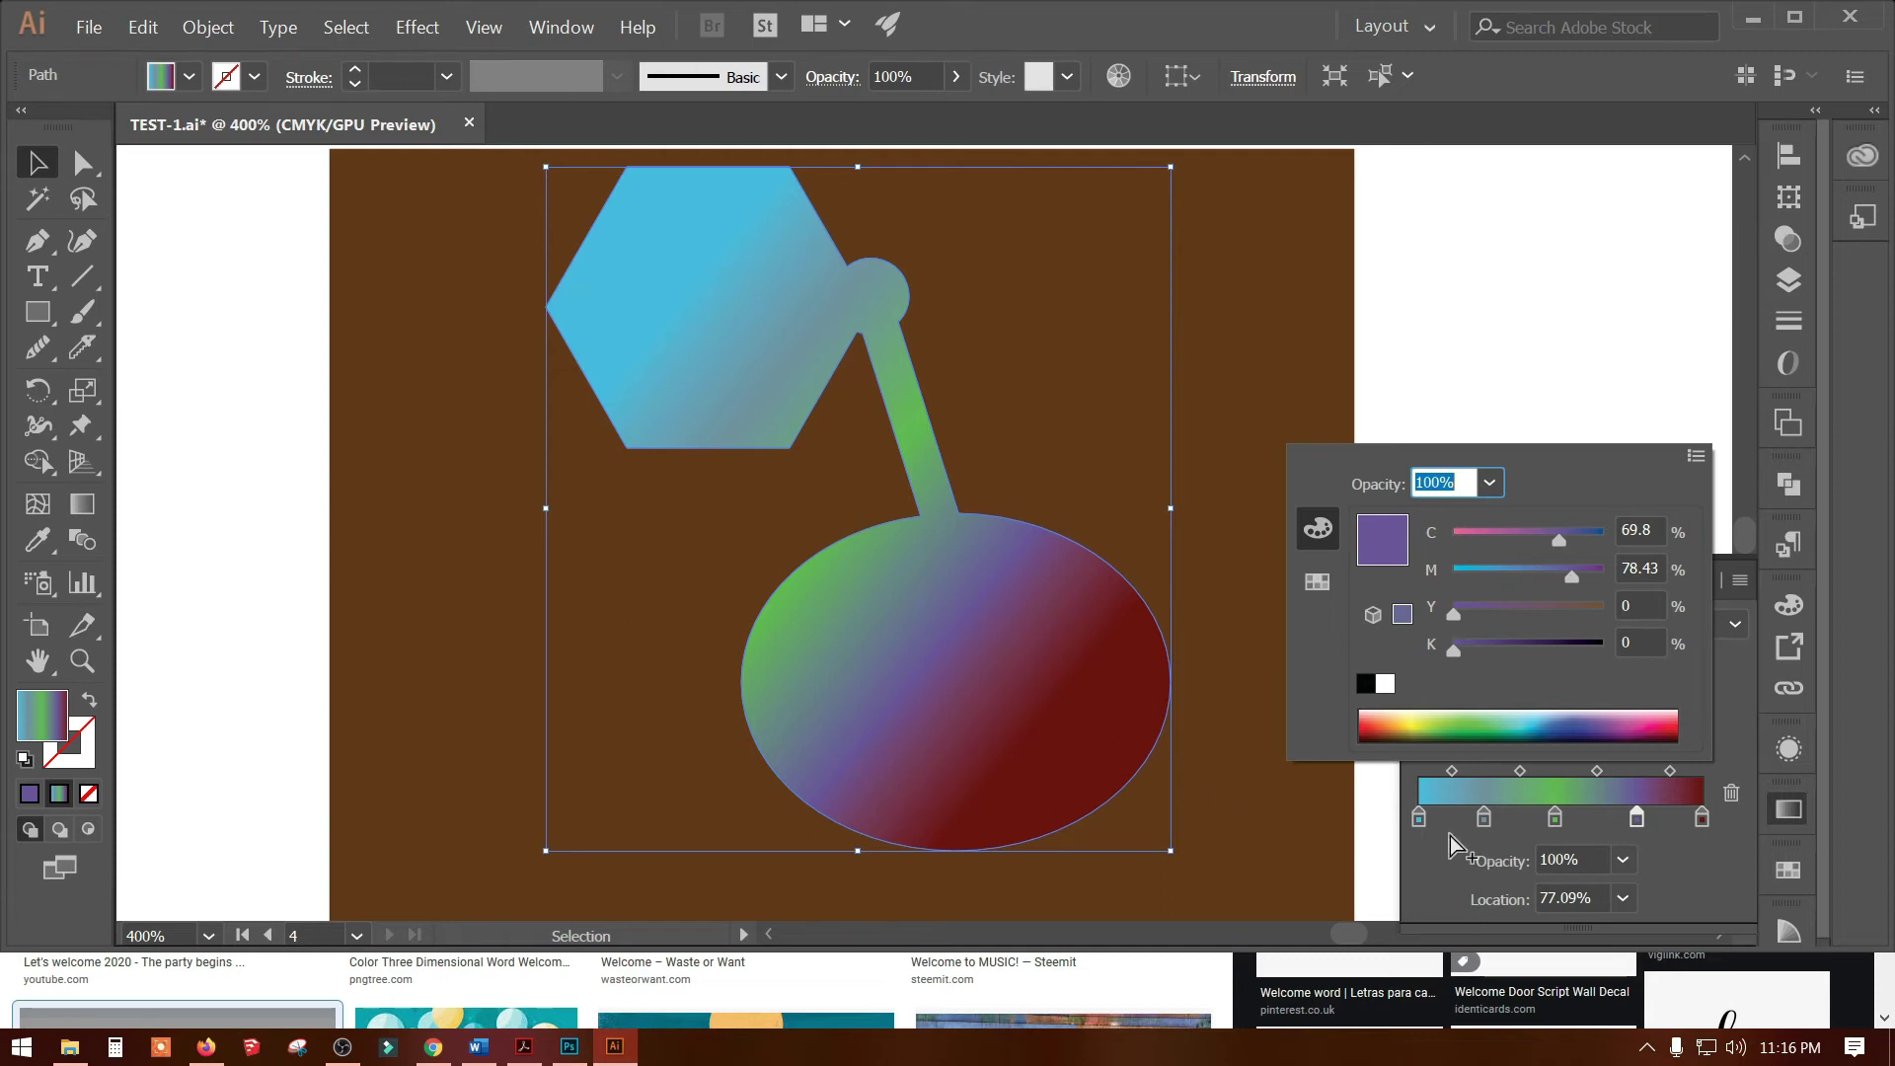
double_click(1419, 818)
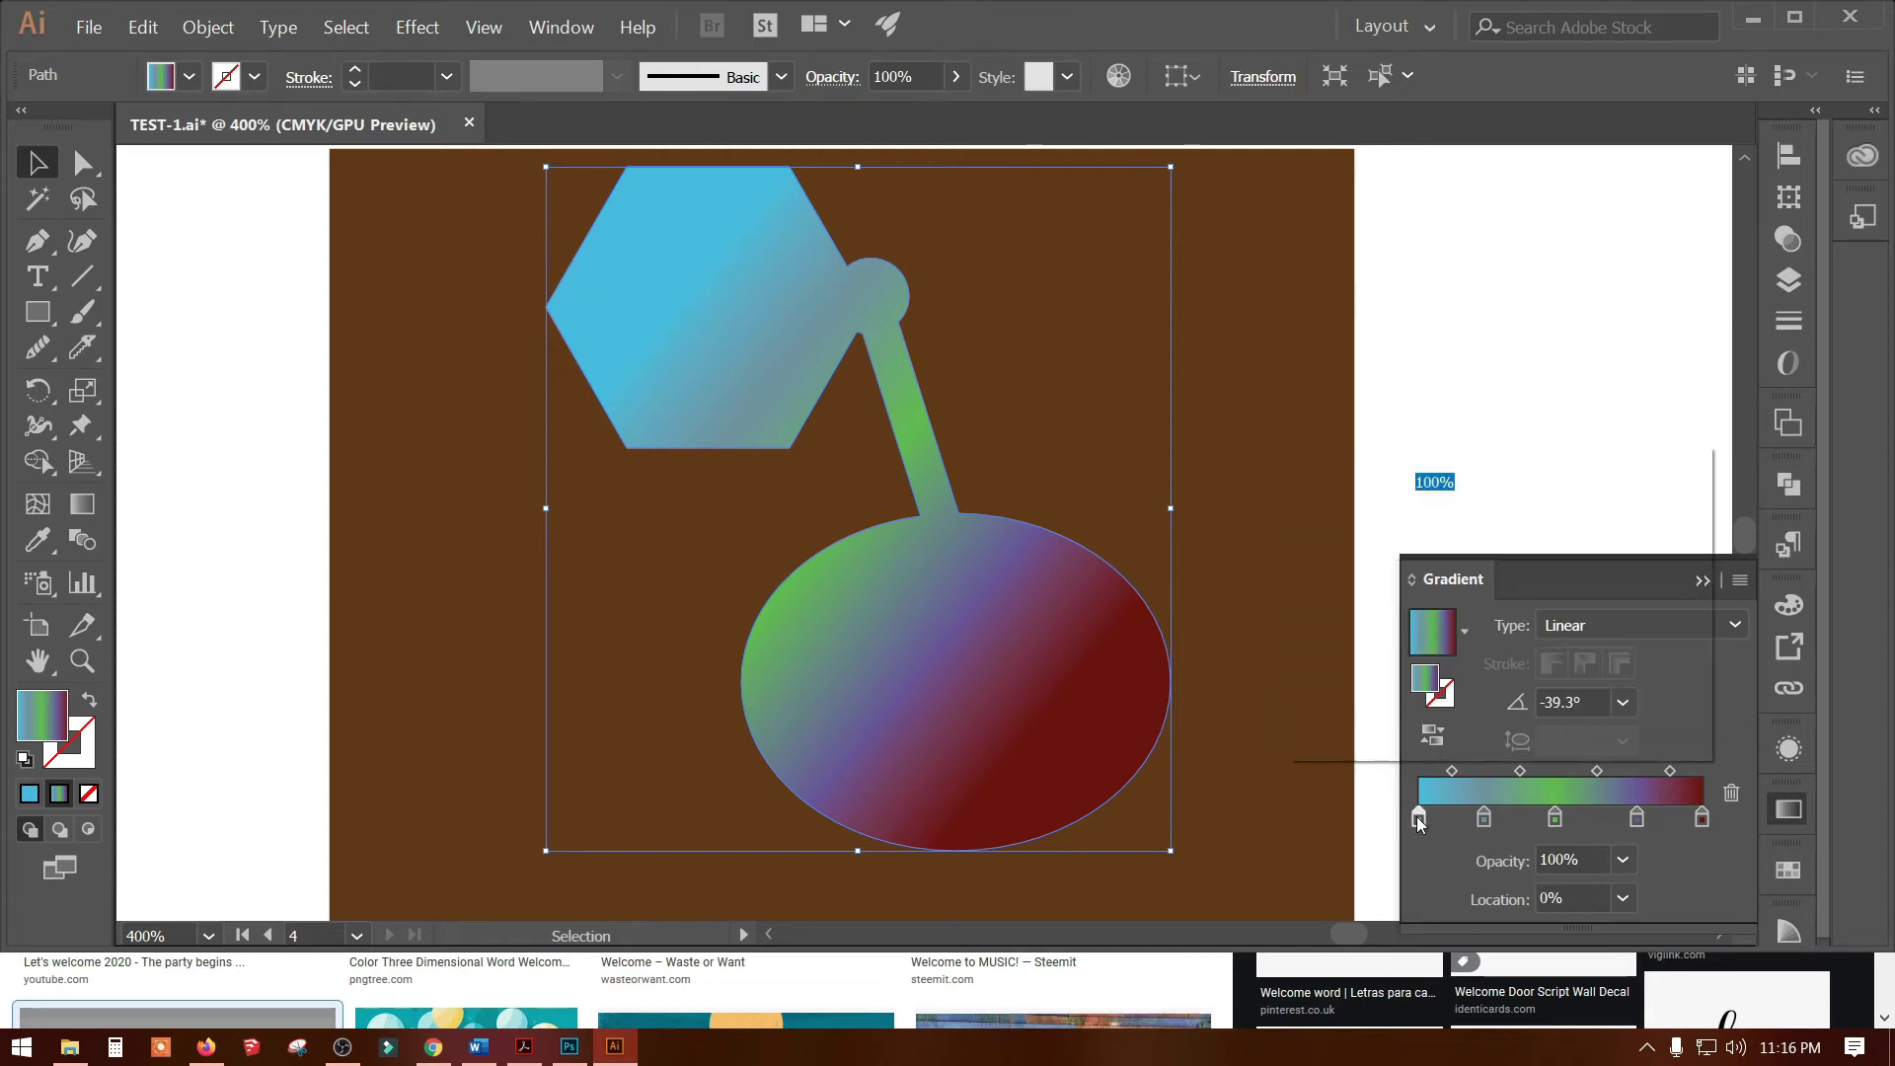
mouse_move(1455, 614)
left_mouse_down()
mouse_move(1573, 597)
mouse_move(1528, 643)
mouse_move(1479, 614)
left_mouse_up()
left_click(1482, 709)
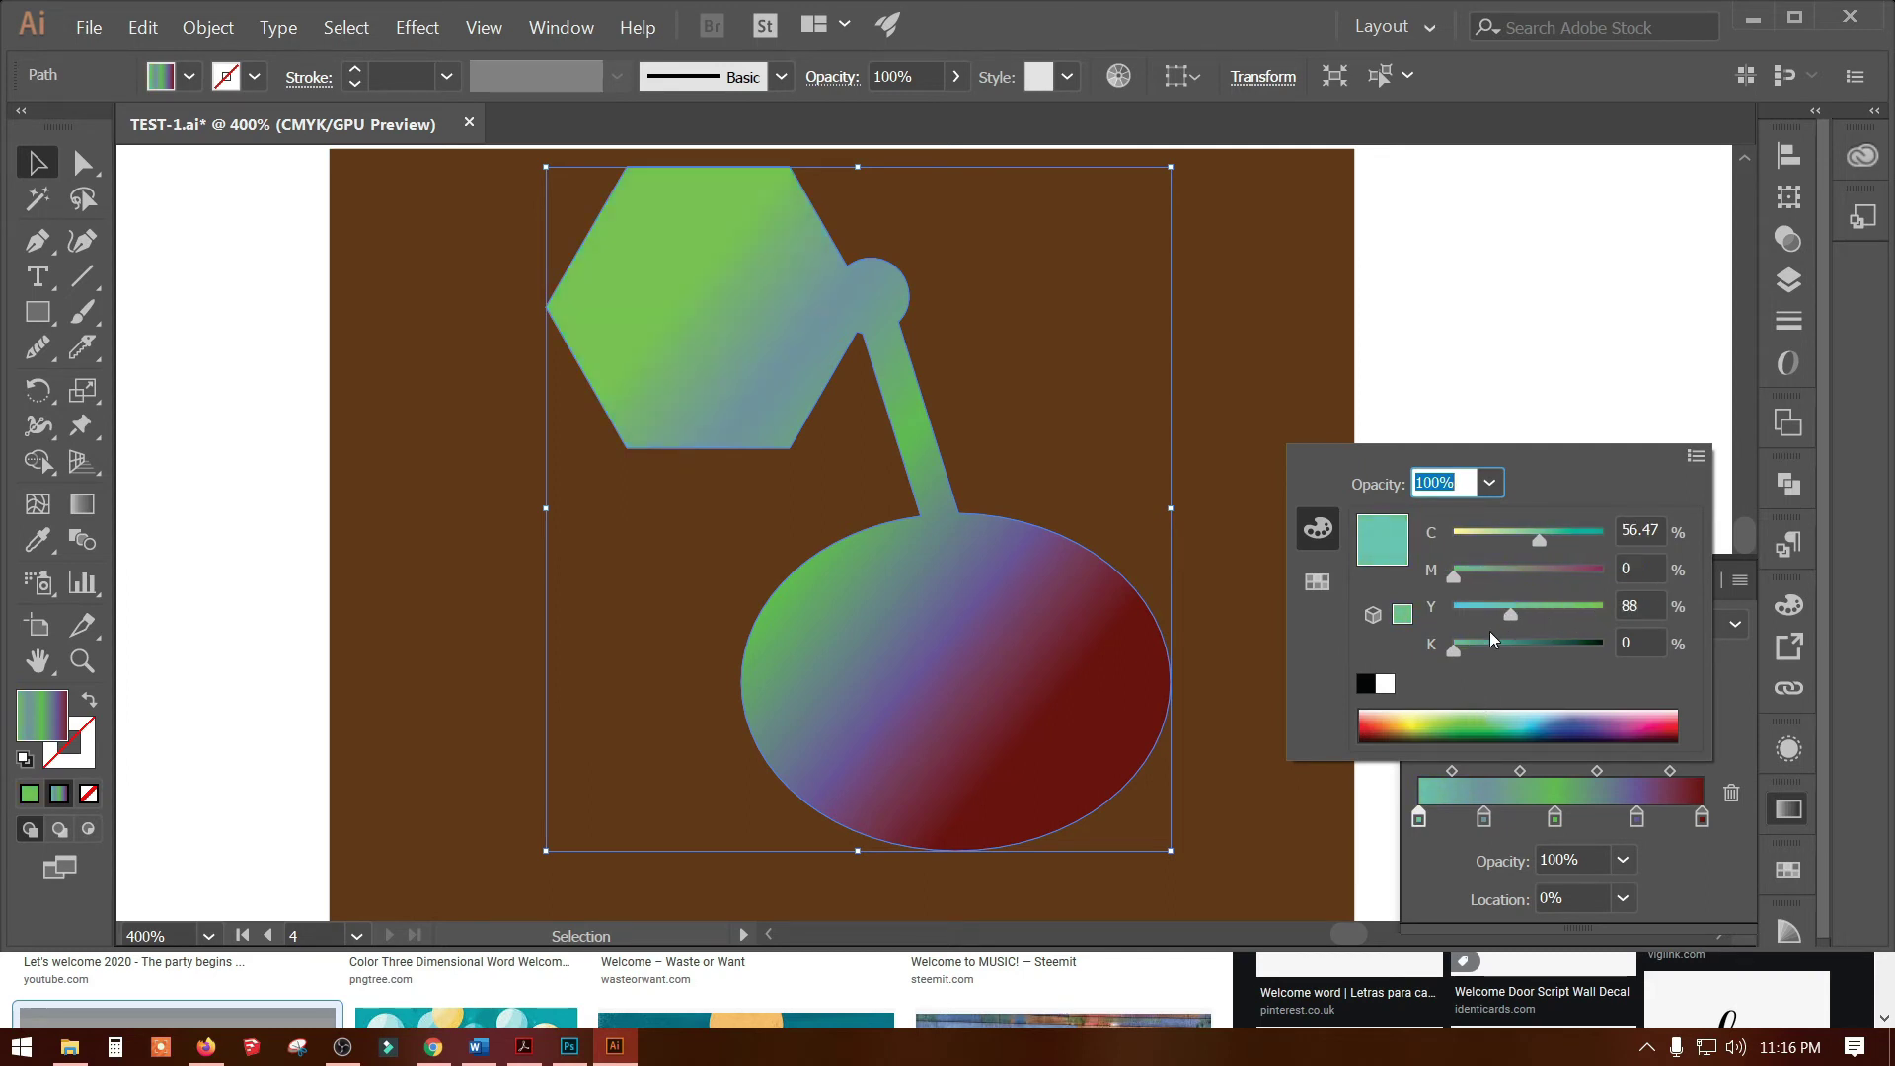
mouse_move(1553, 546)
left_mouse_down()
mouse_move(1622, 541)
mouse_move(1507, 549)
left_mouse_up()
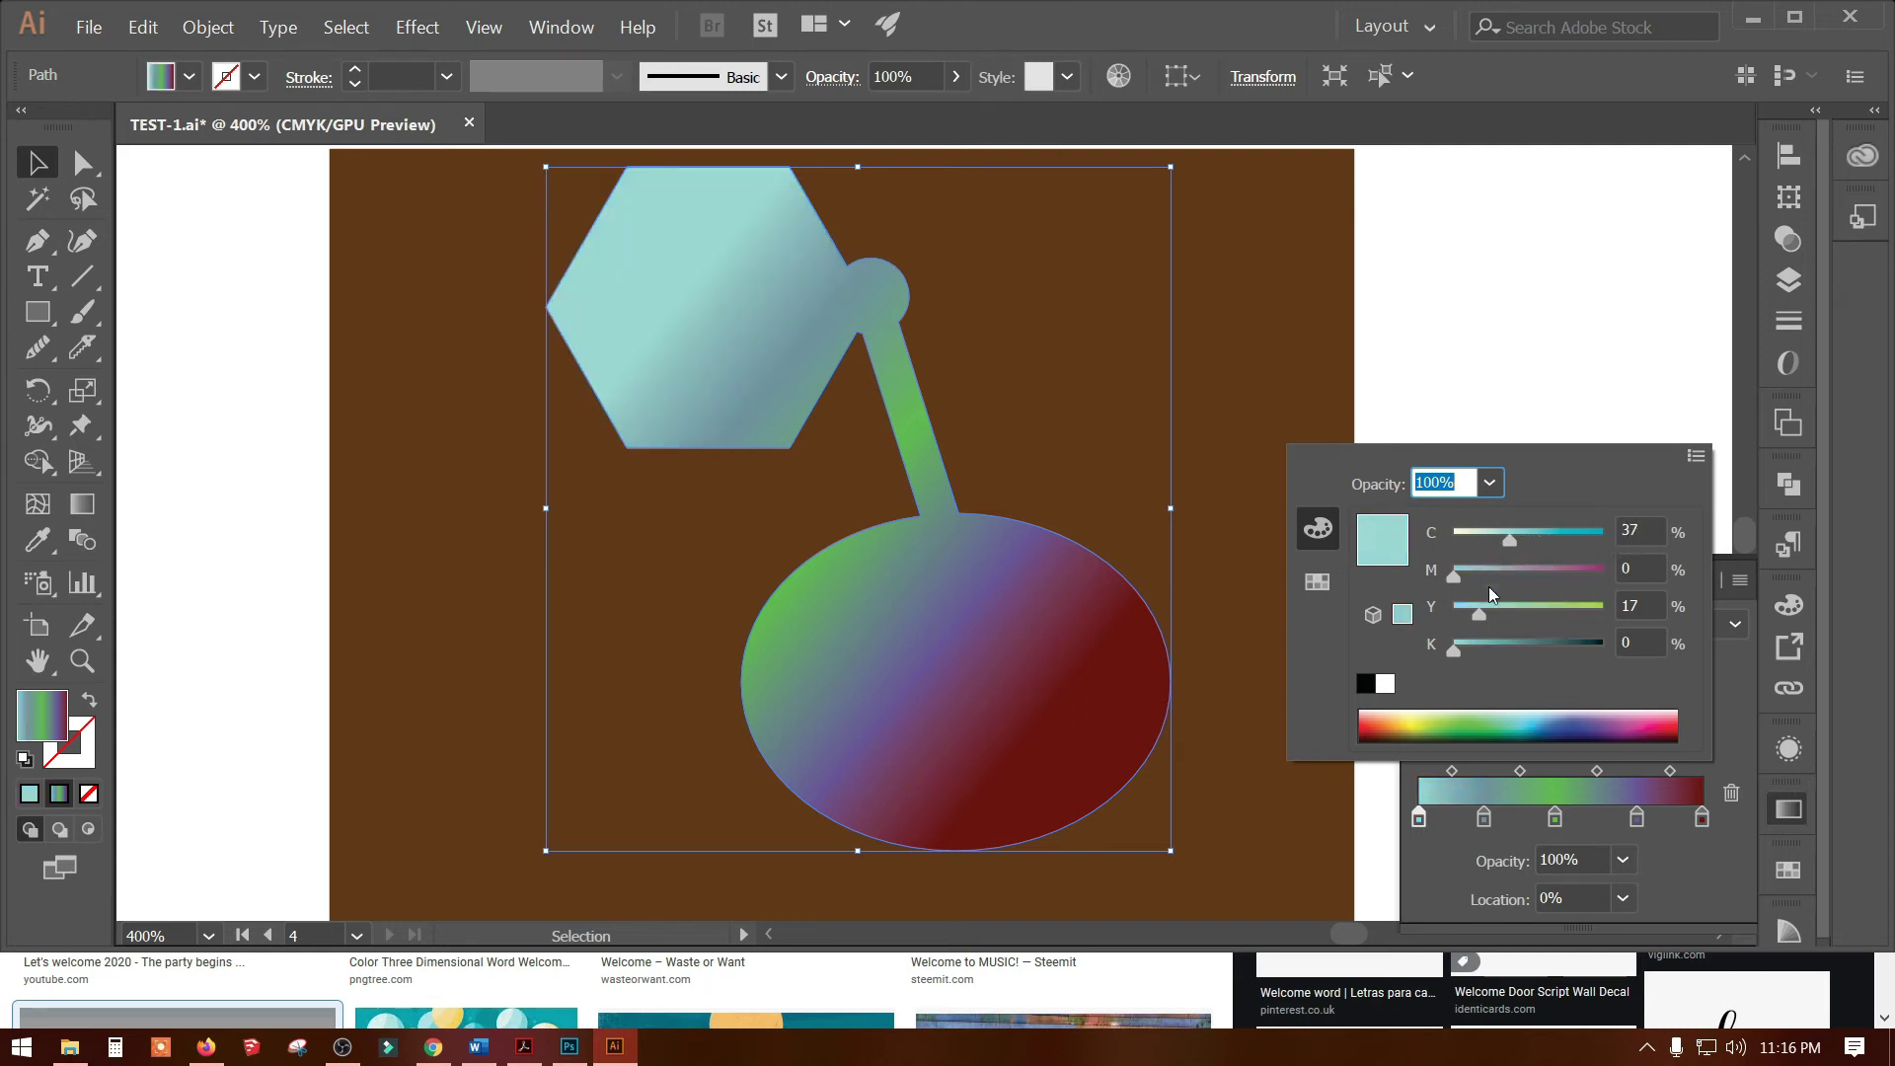
left_click_drag(1482, 618, 1552, 618)
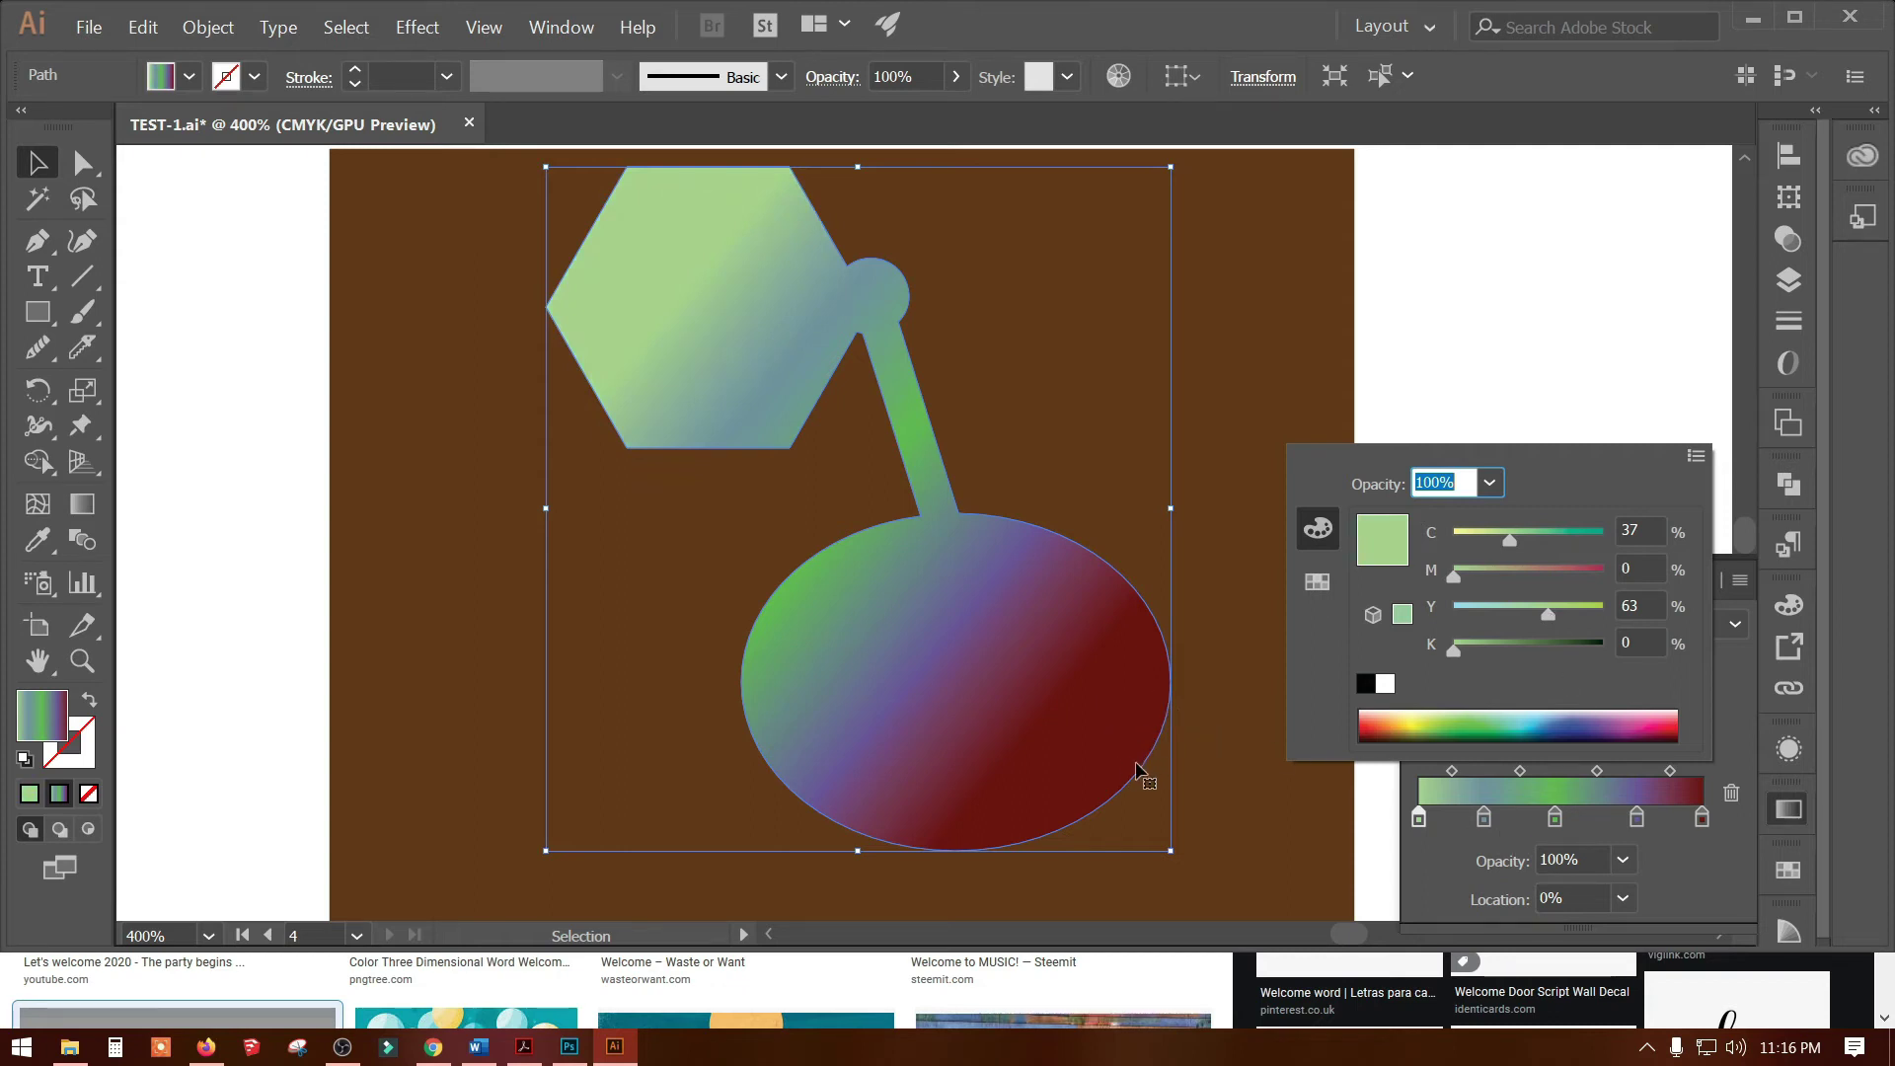
Try bright red, blue and orange as the gradient's last stop colour
left_click(1702, 819)
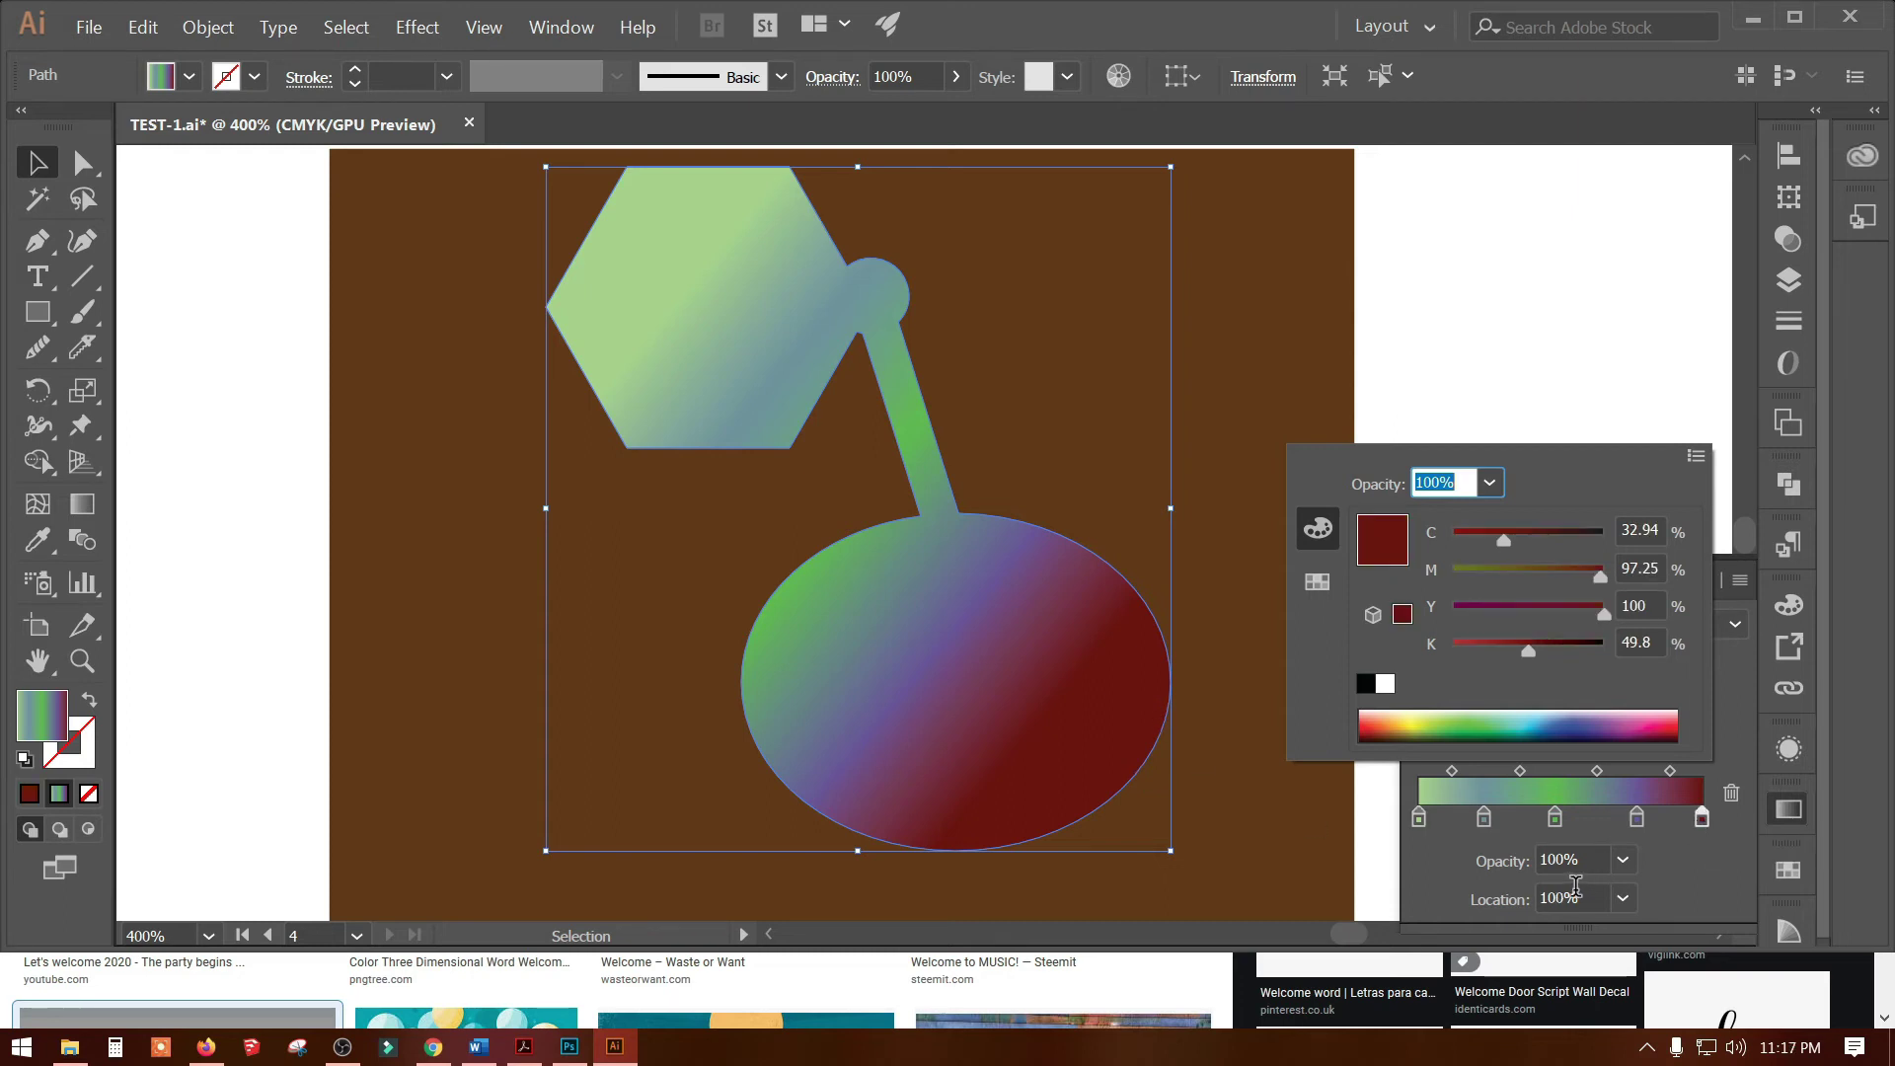
left_click(1702, 819)
double_click(1702, 819)
left_click(1677, 709)
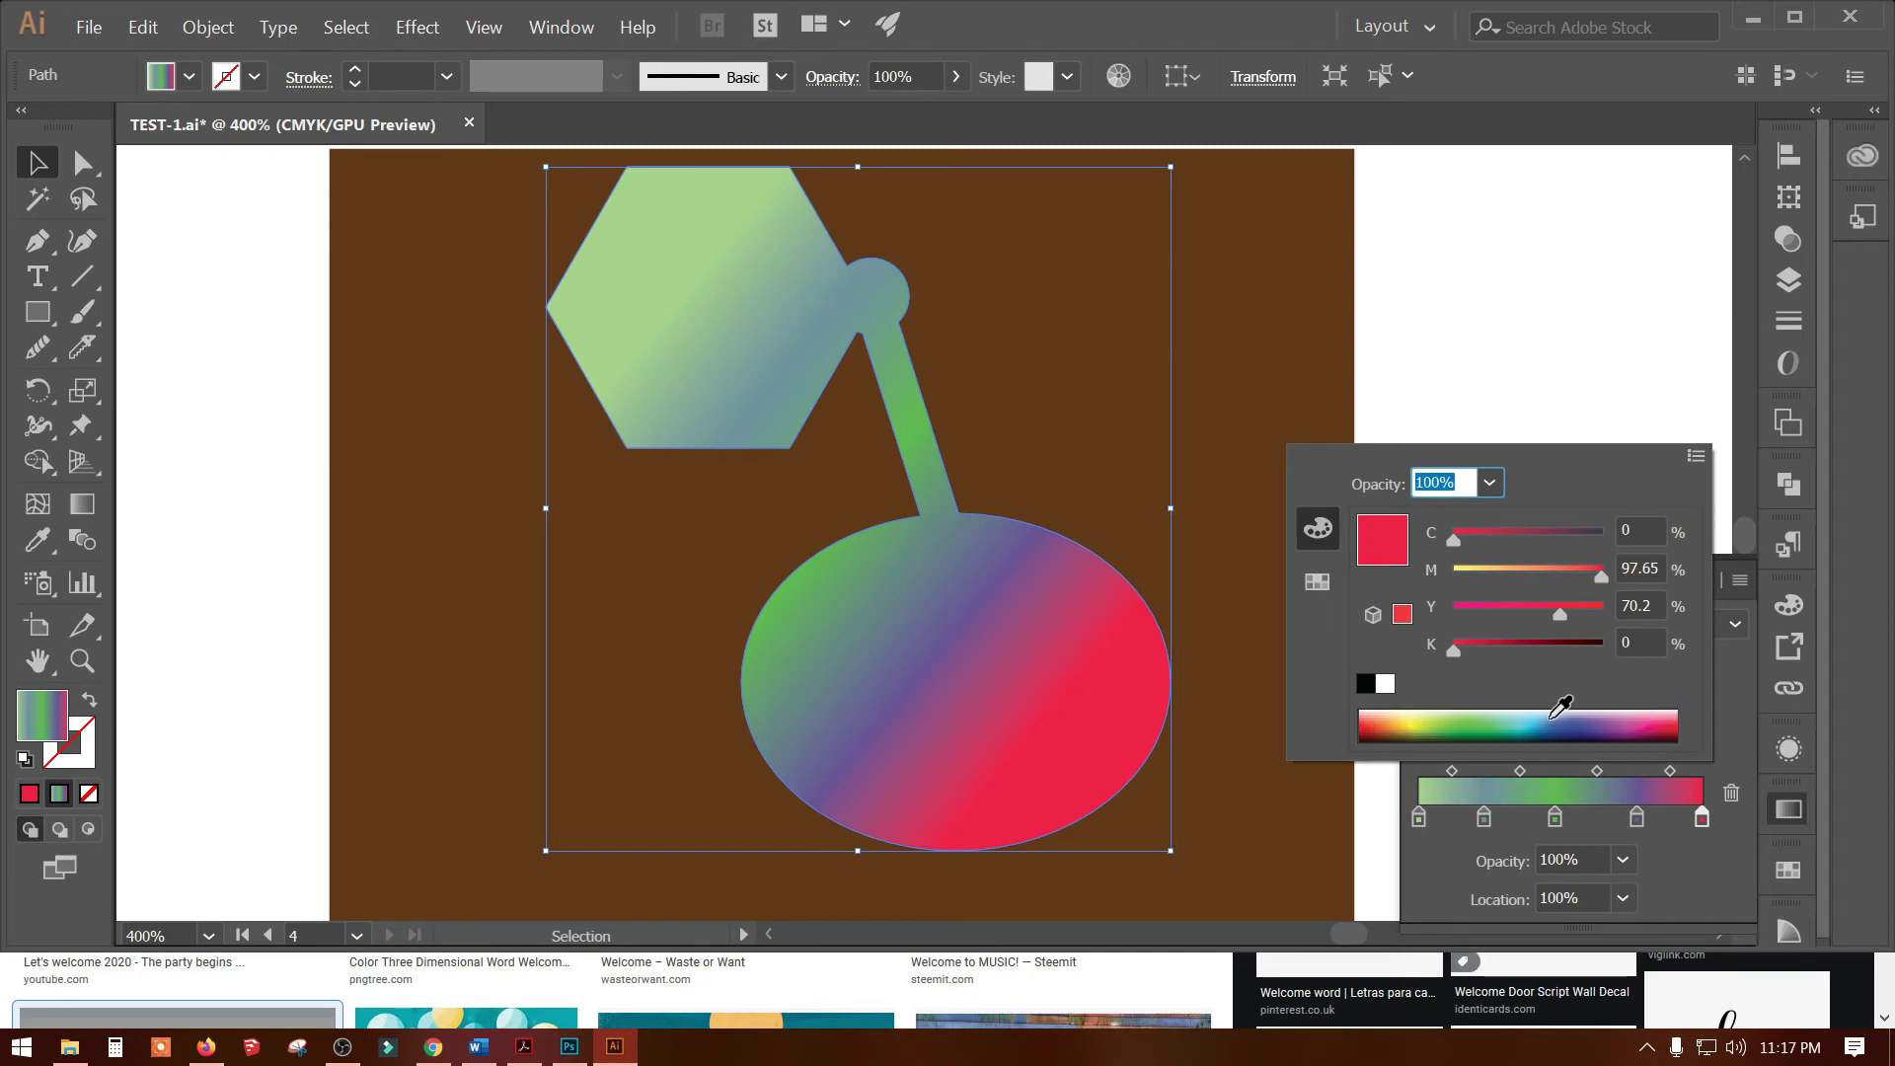
left_click(1561, 709)
left_click_drag(1507, 613, 1658, 602)
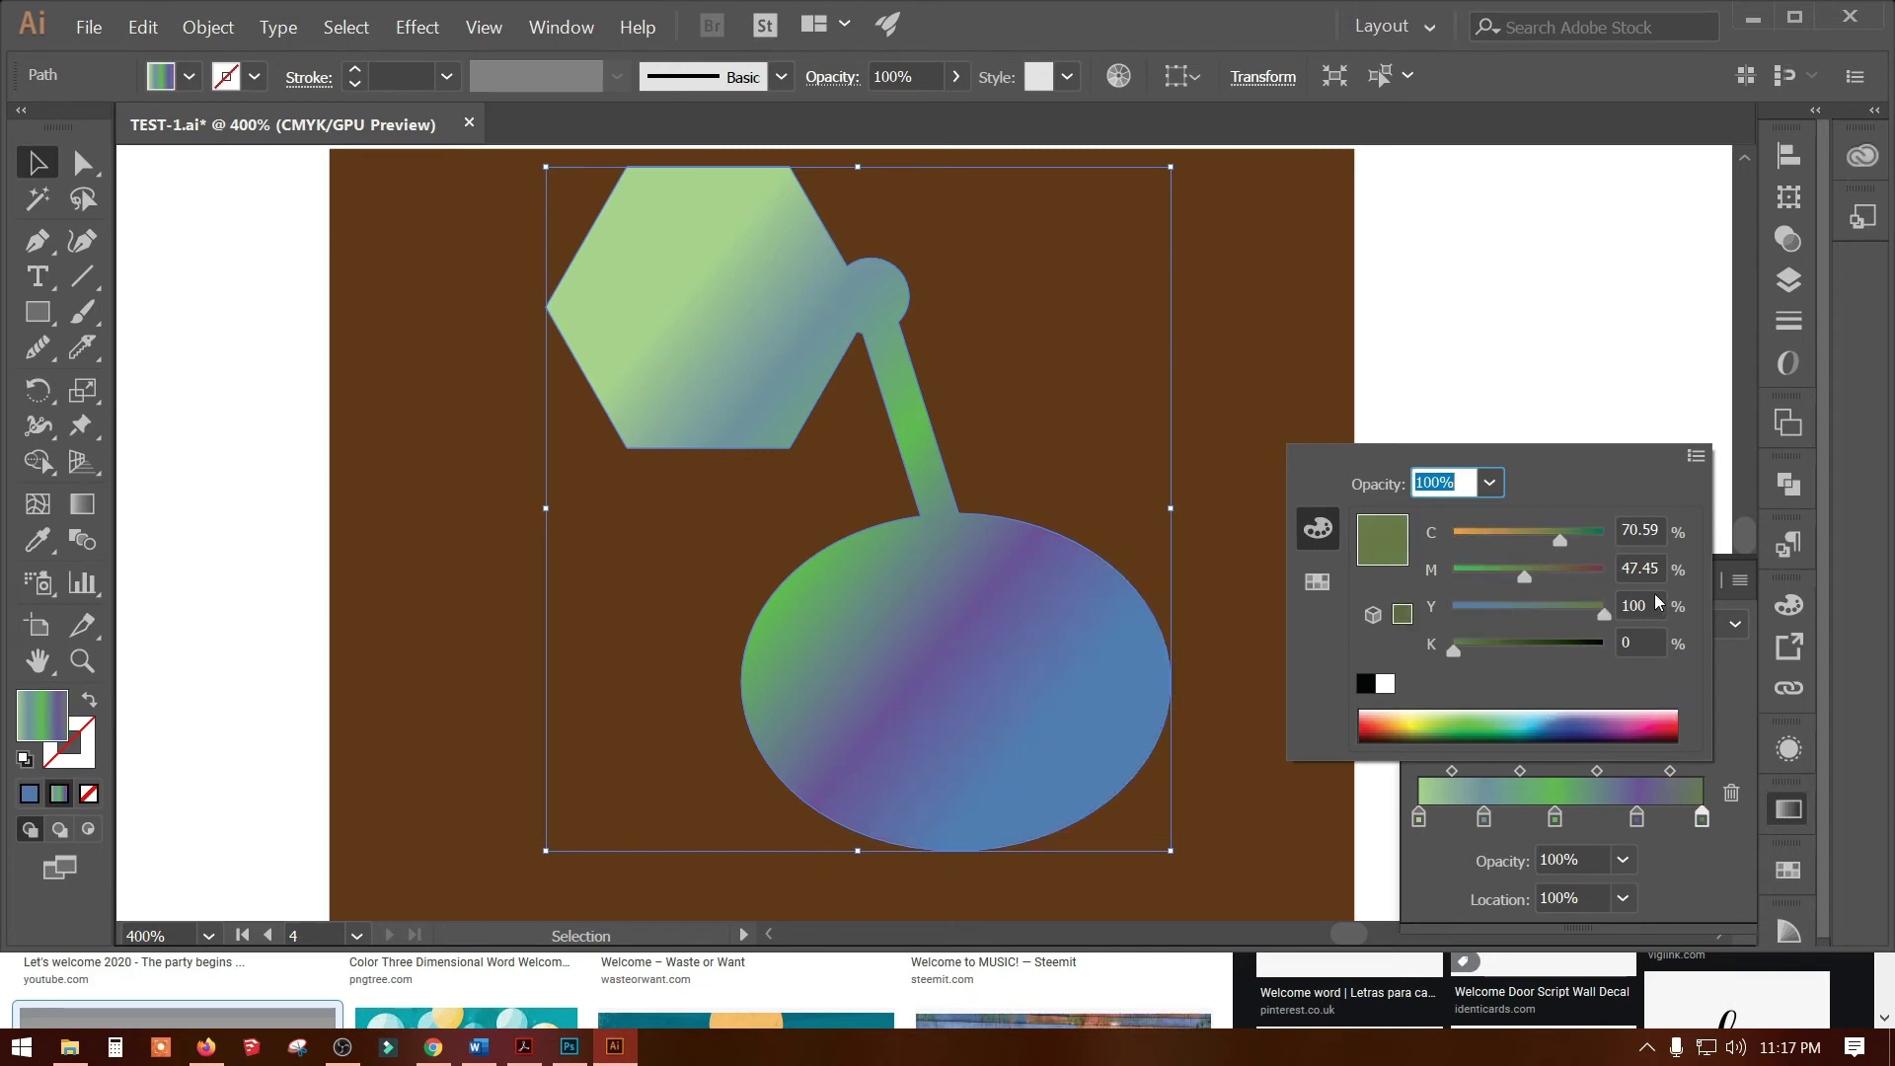
left_click(1452, 533)
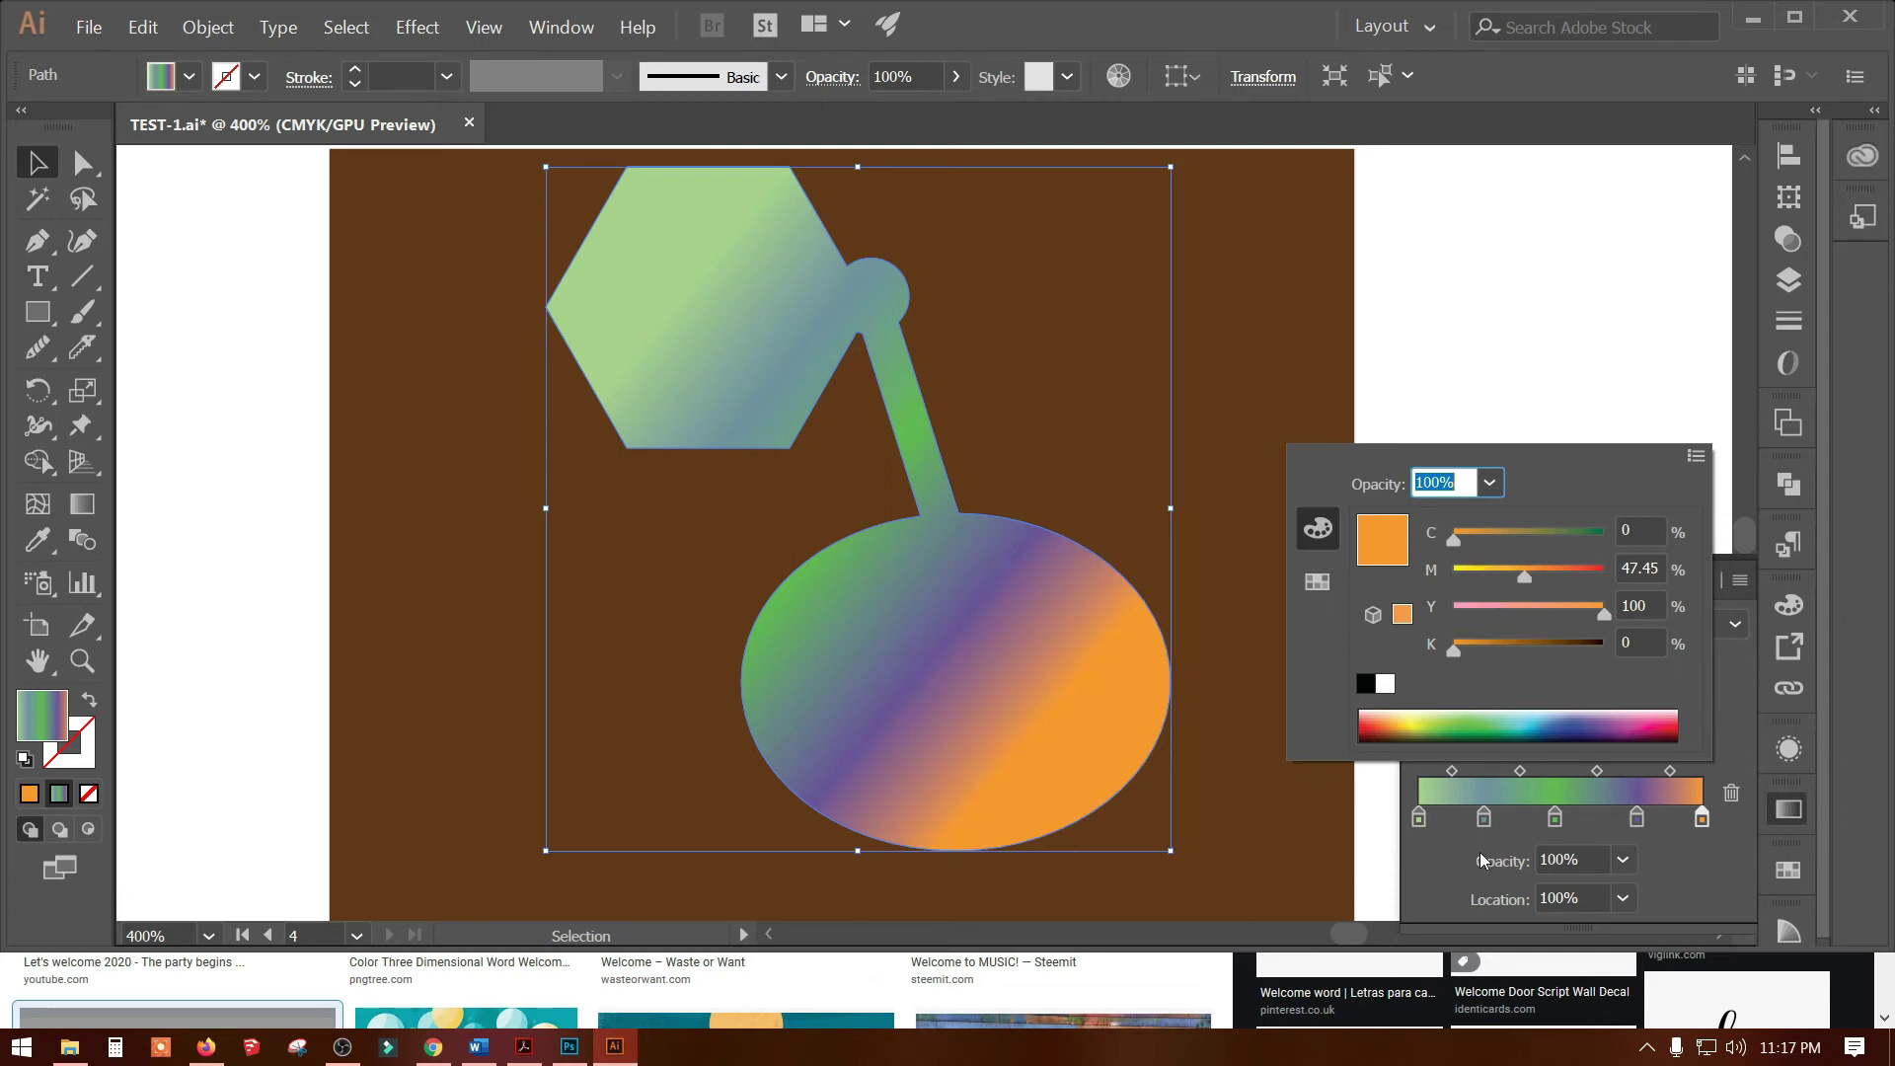
key("Escape")
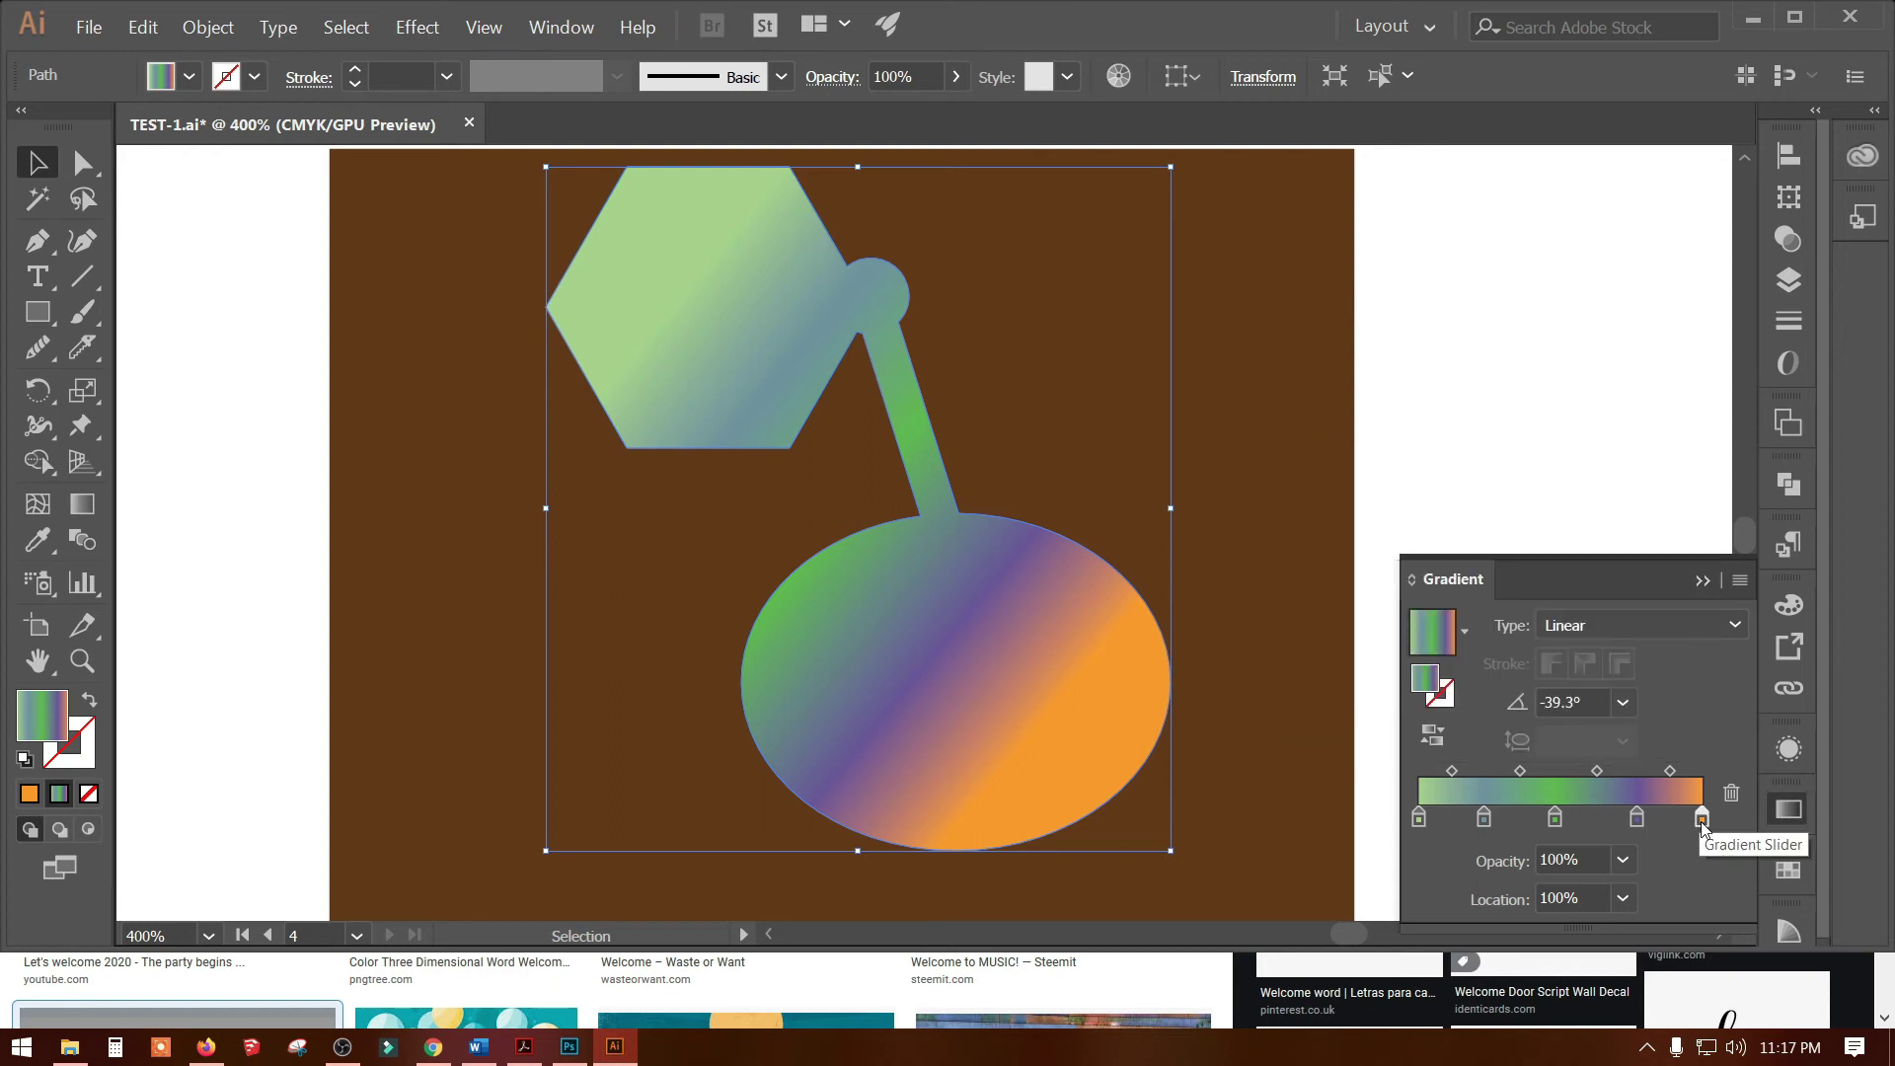
Set the last gradient stop to white and reselect the lamp shape
double_click(1701, 821)
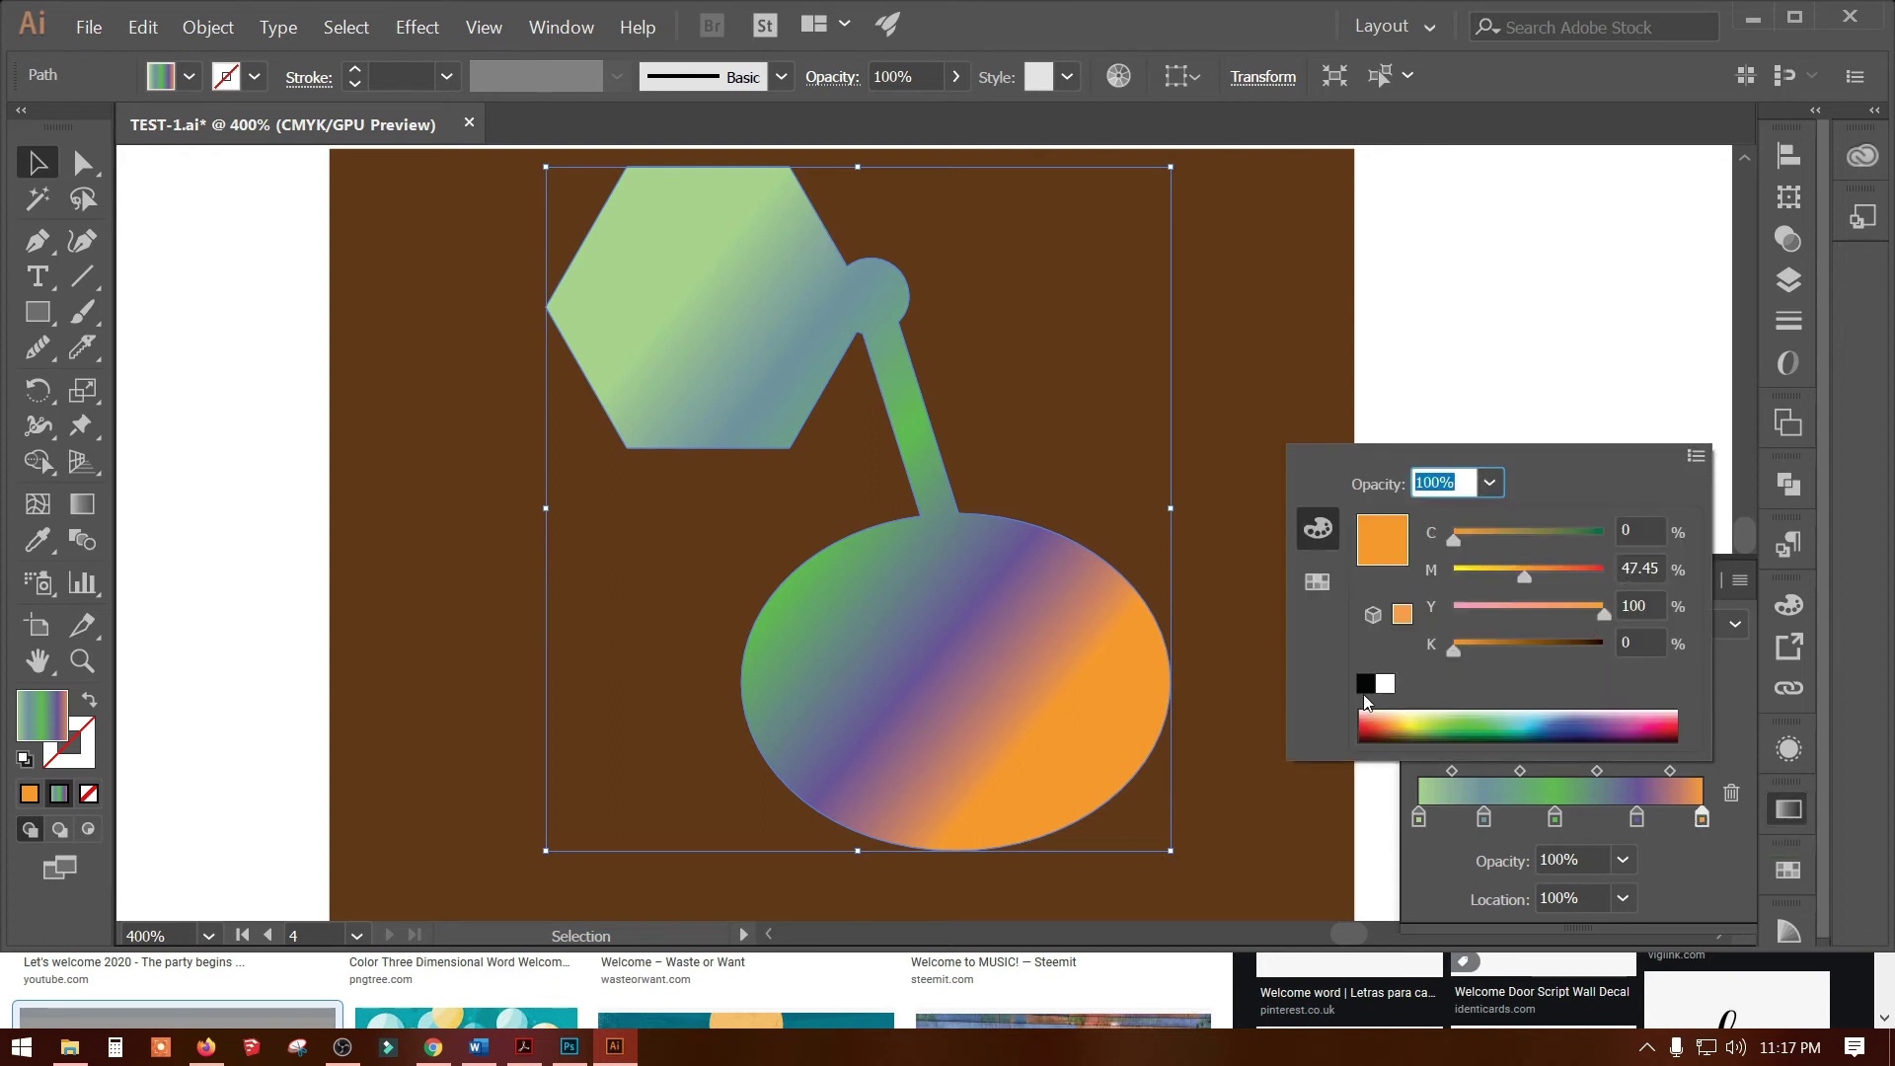
left_click(1385, 685)
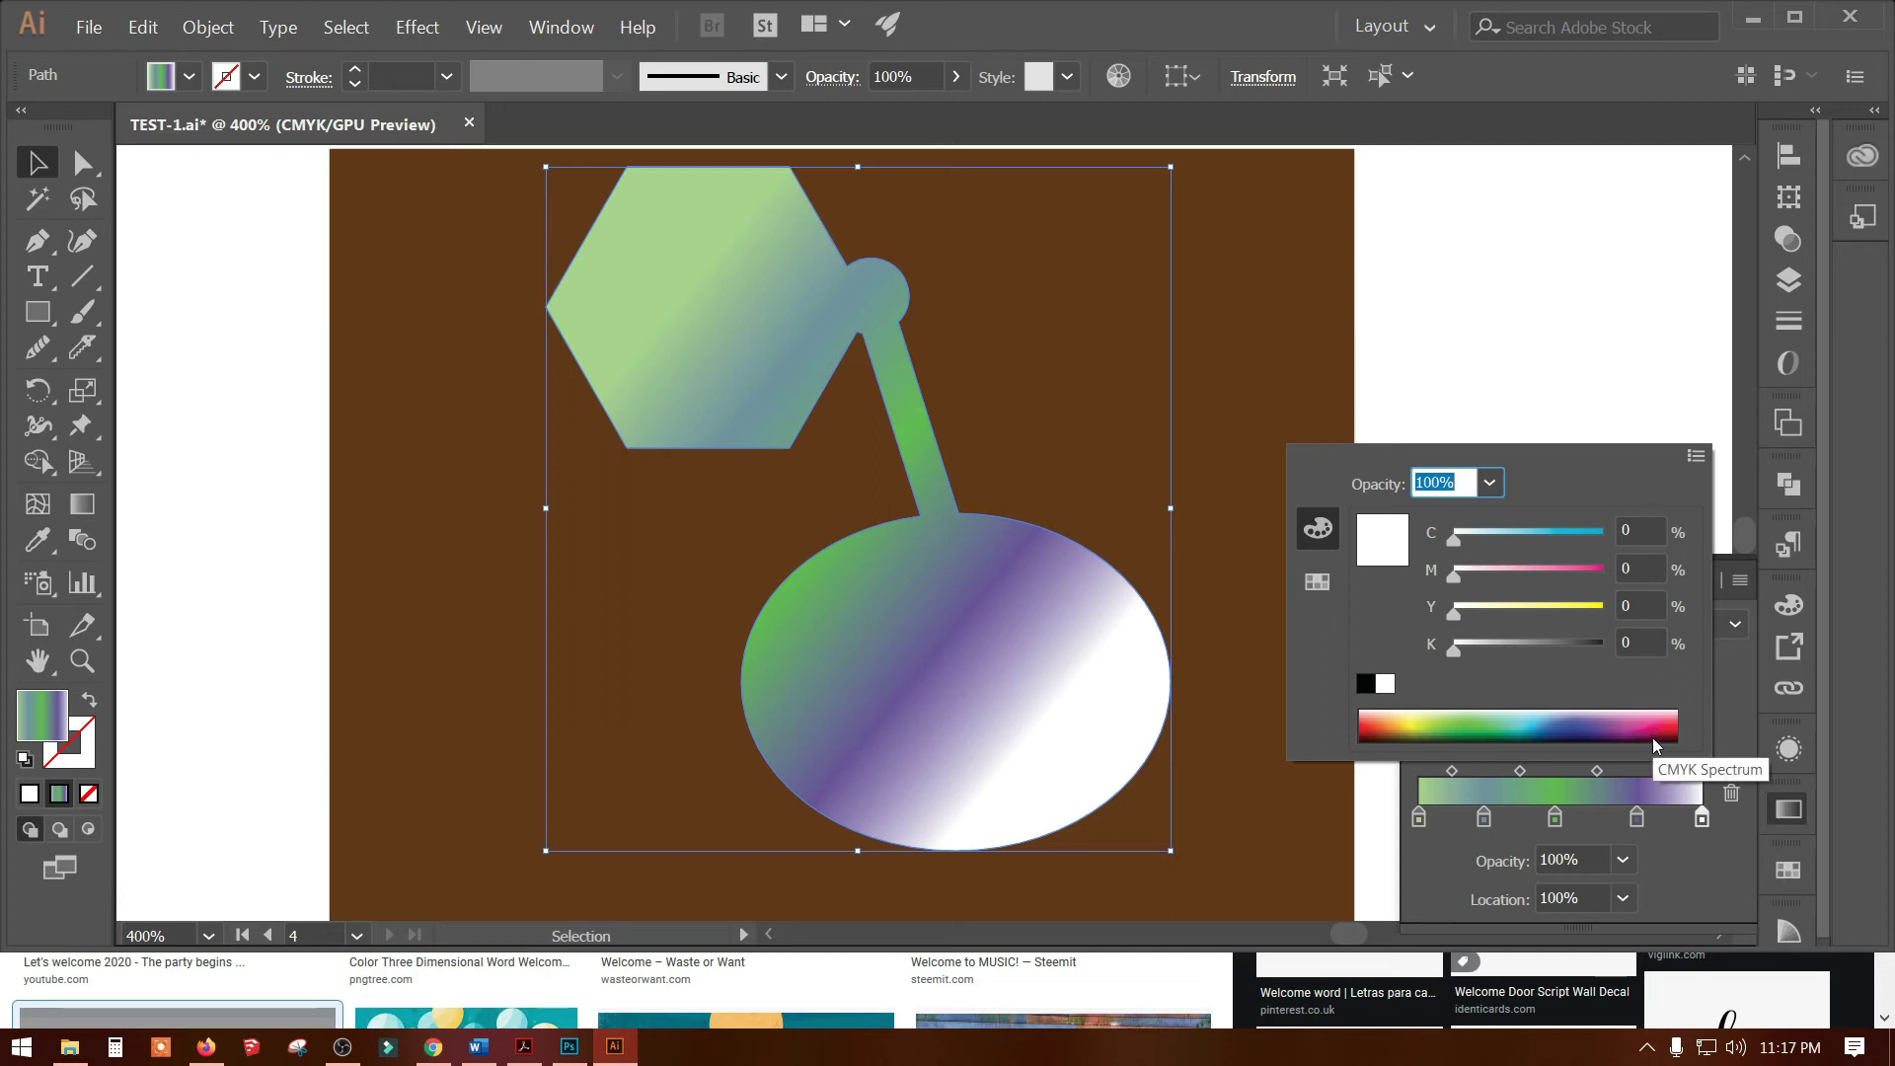
left_click(1594, 651)
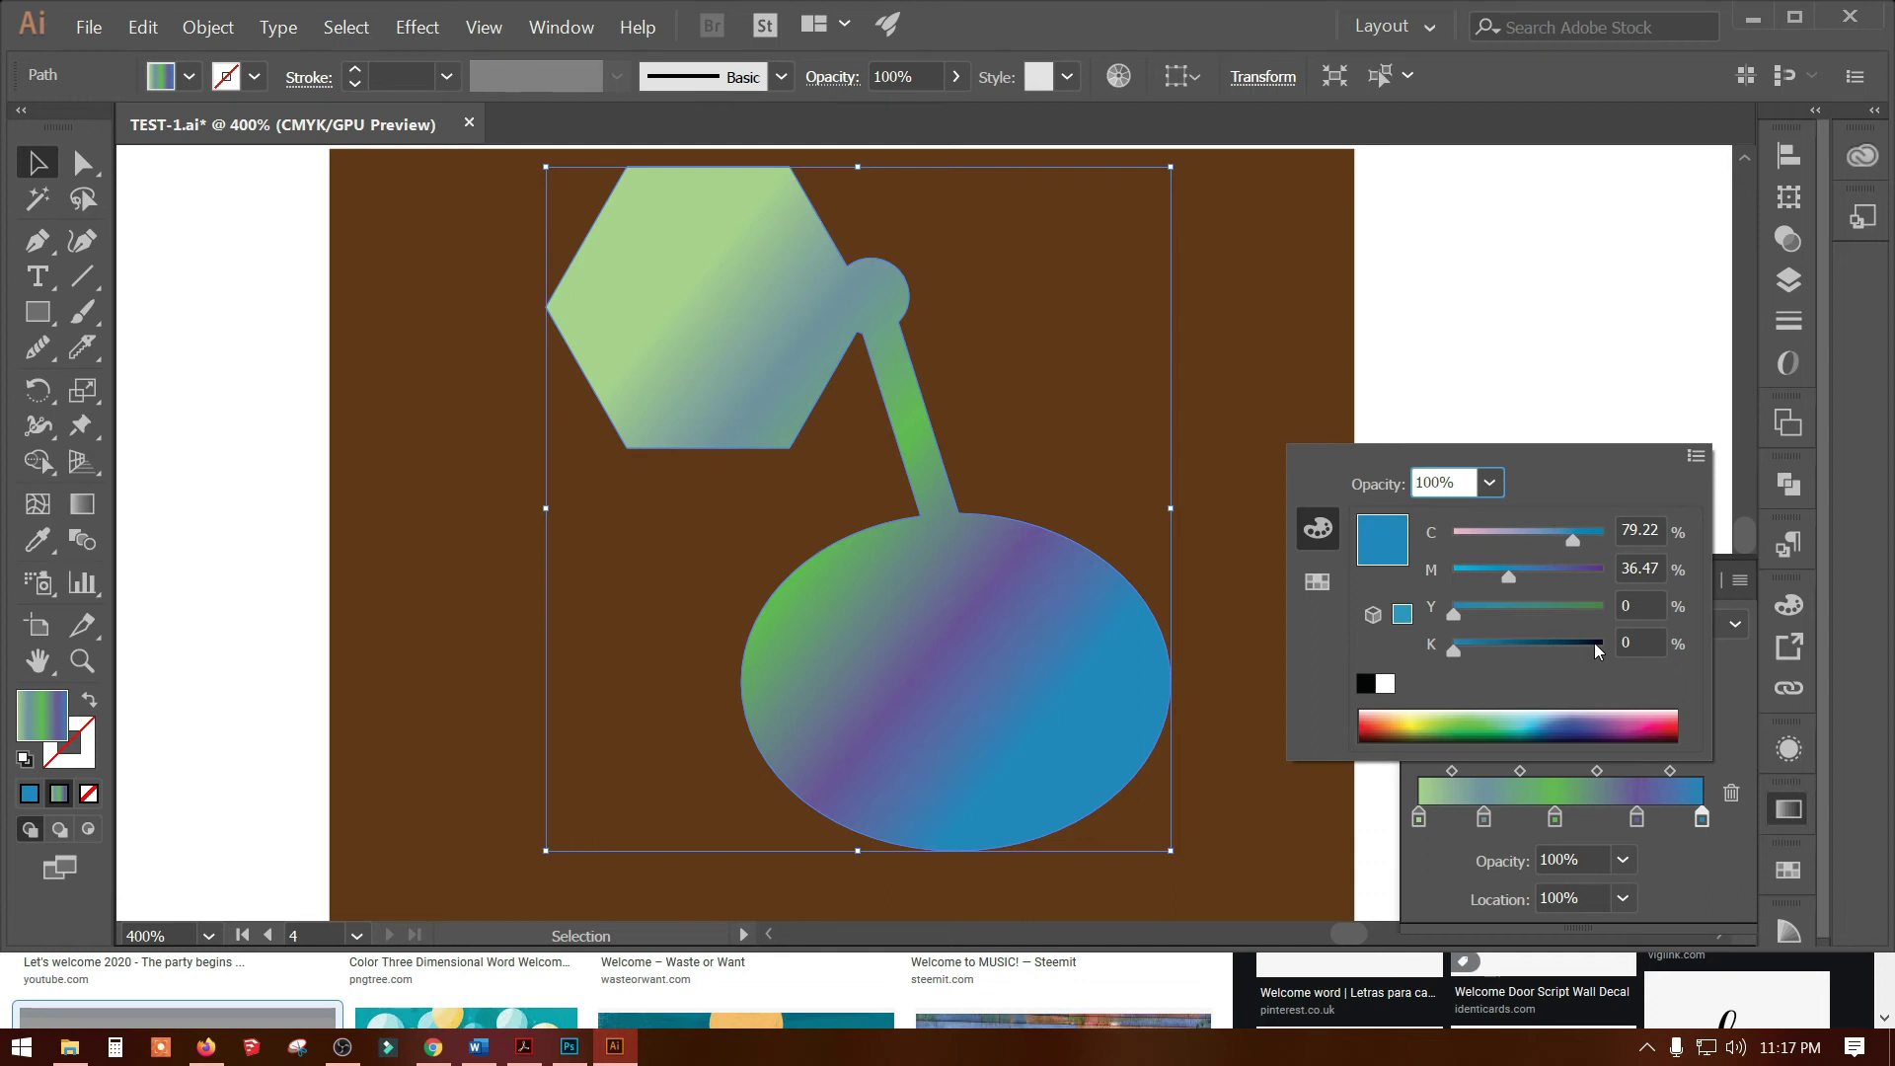
left_click_drag(1518, 584, 1419, 553)
left_click(1386, 683)
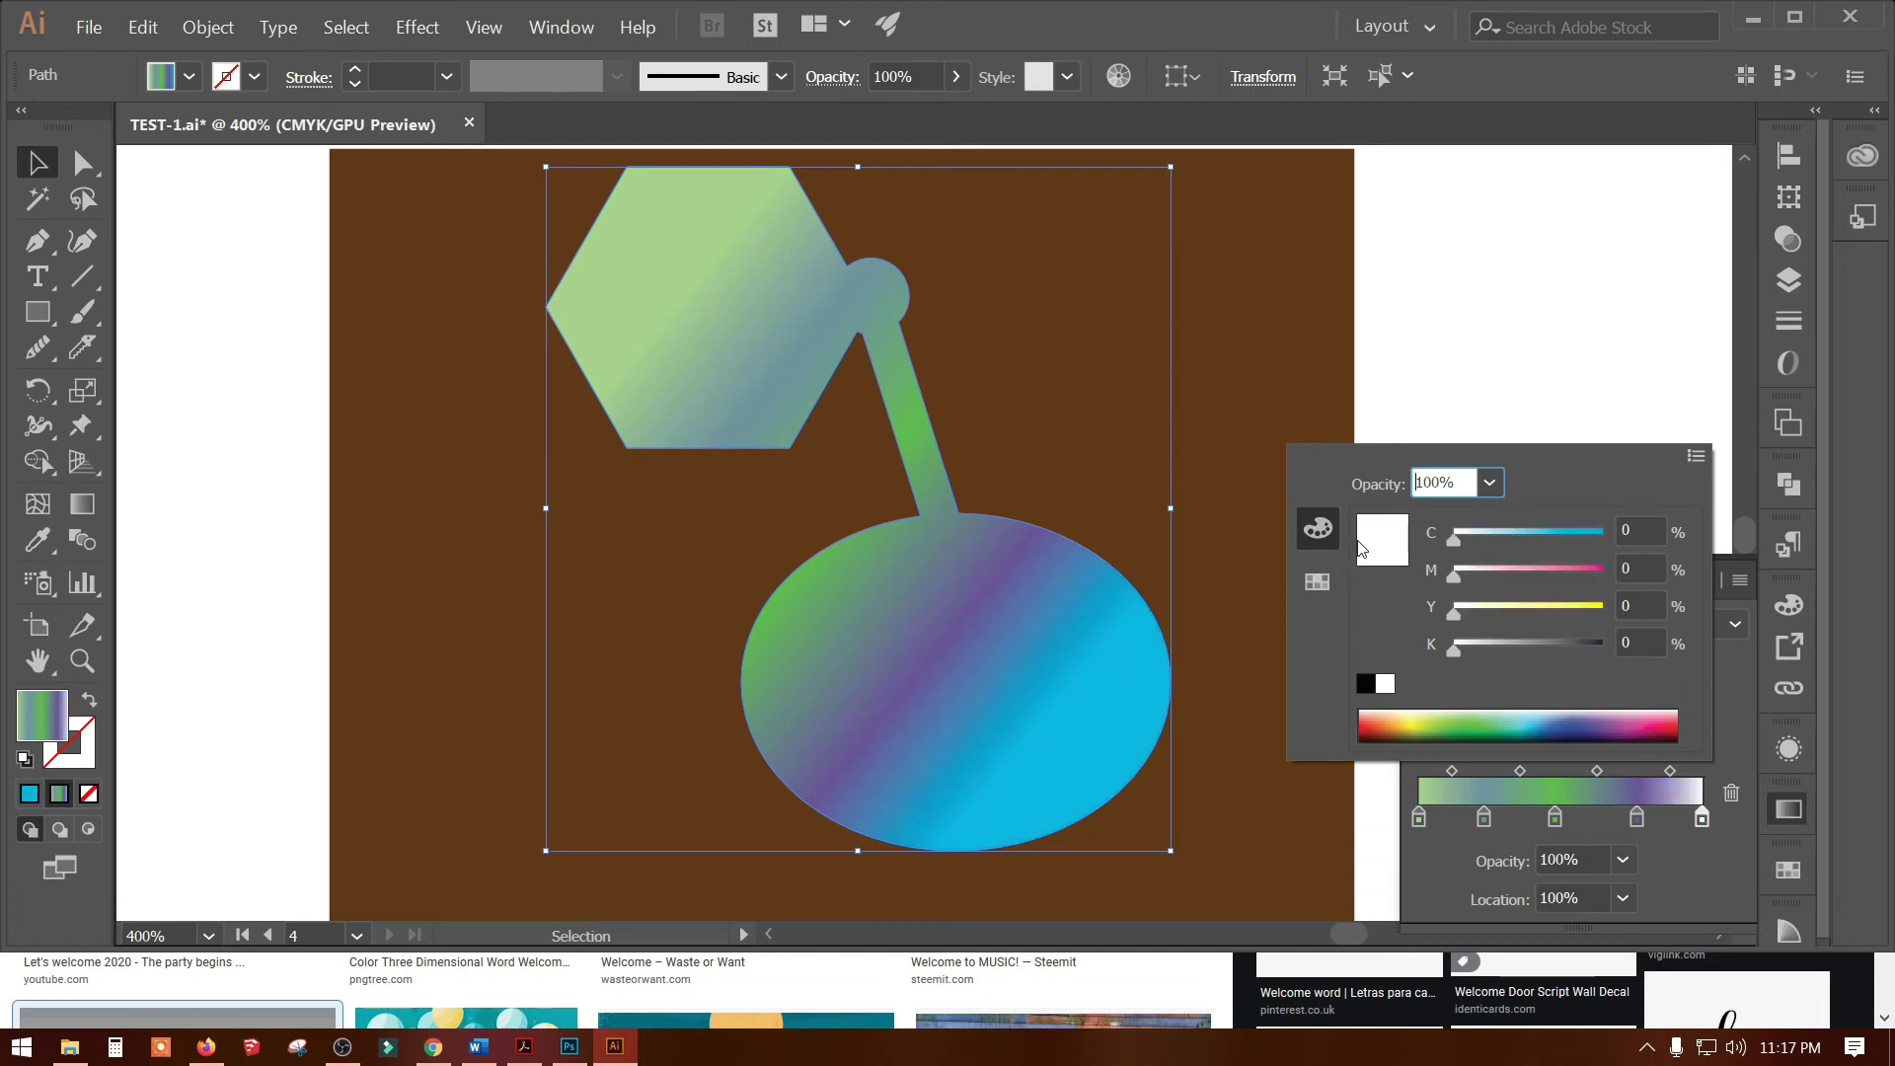
left_click(1513, 375)
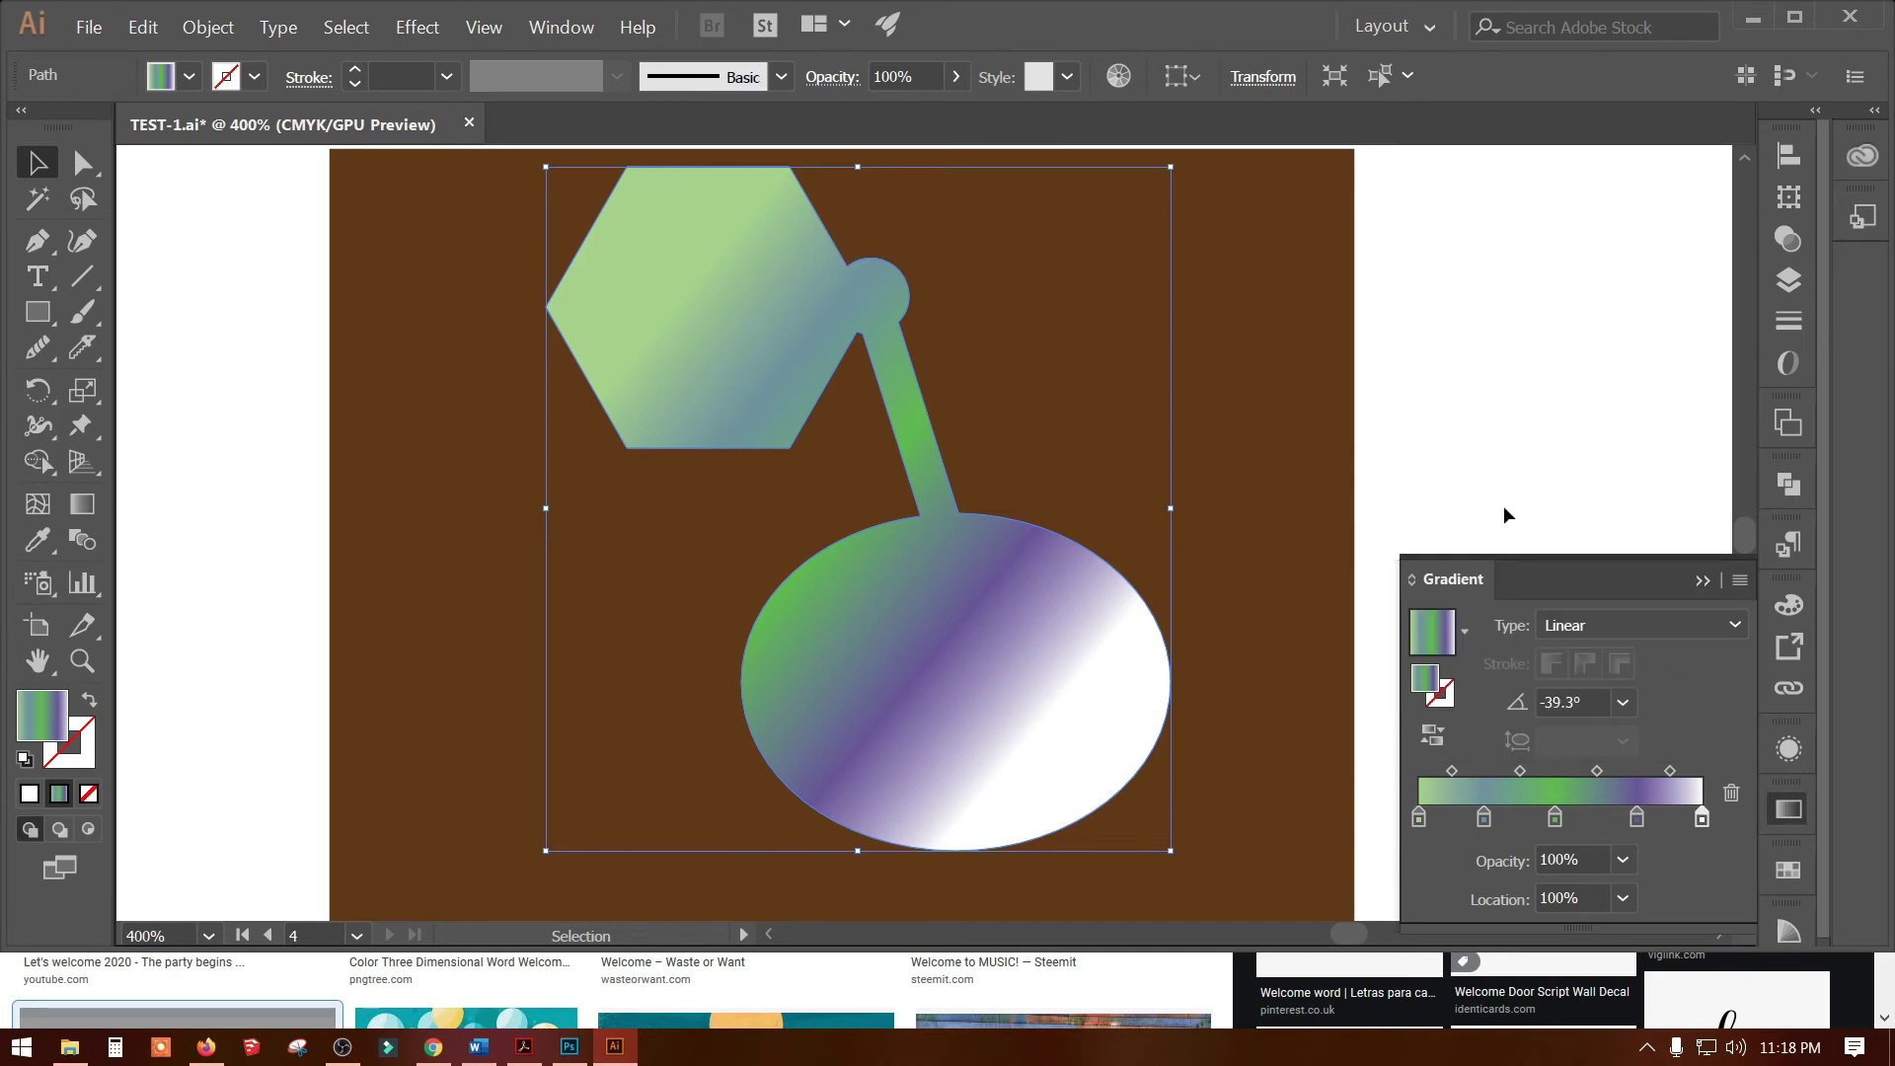
left_click(1234, 493)
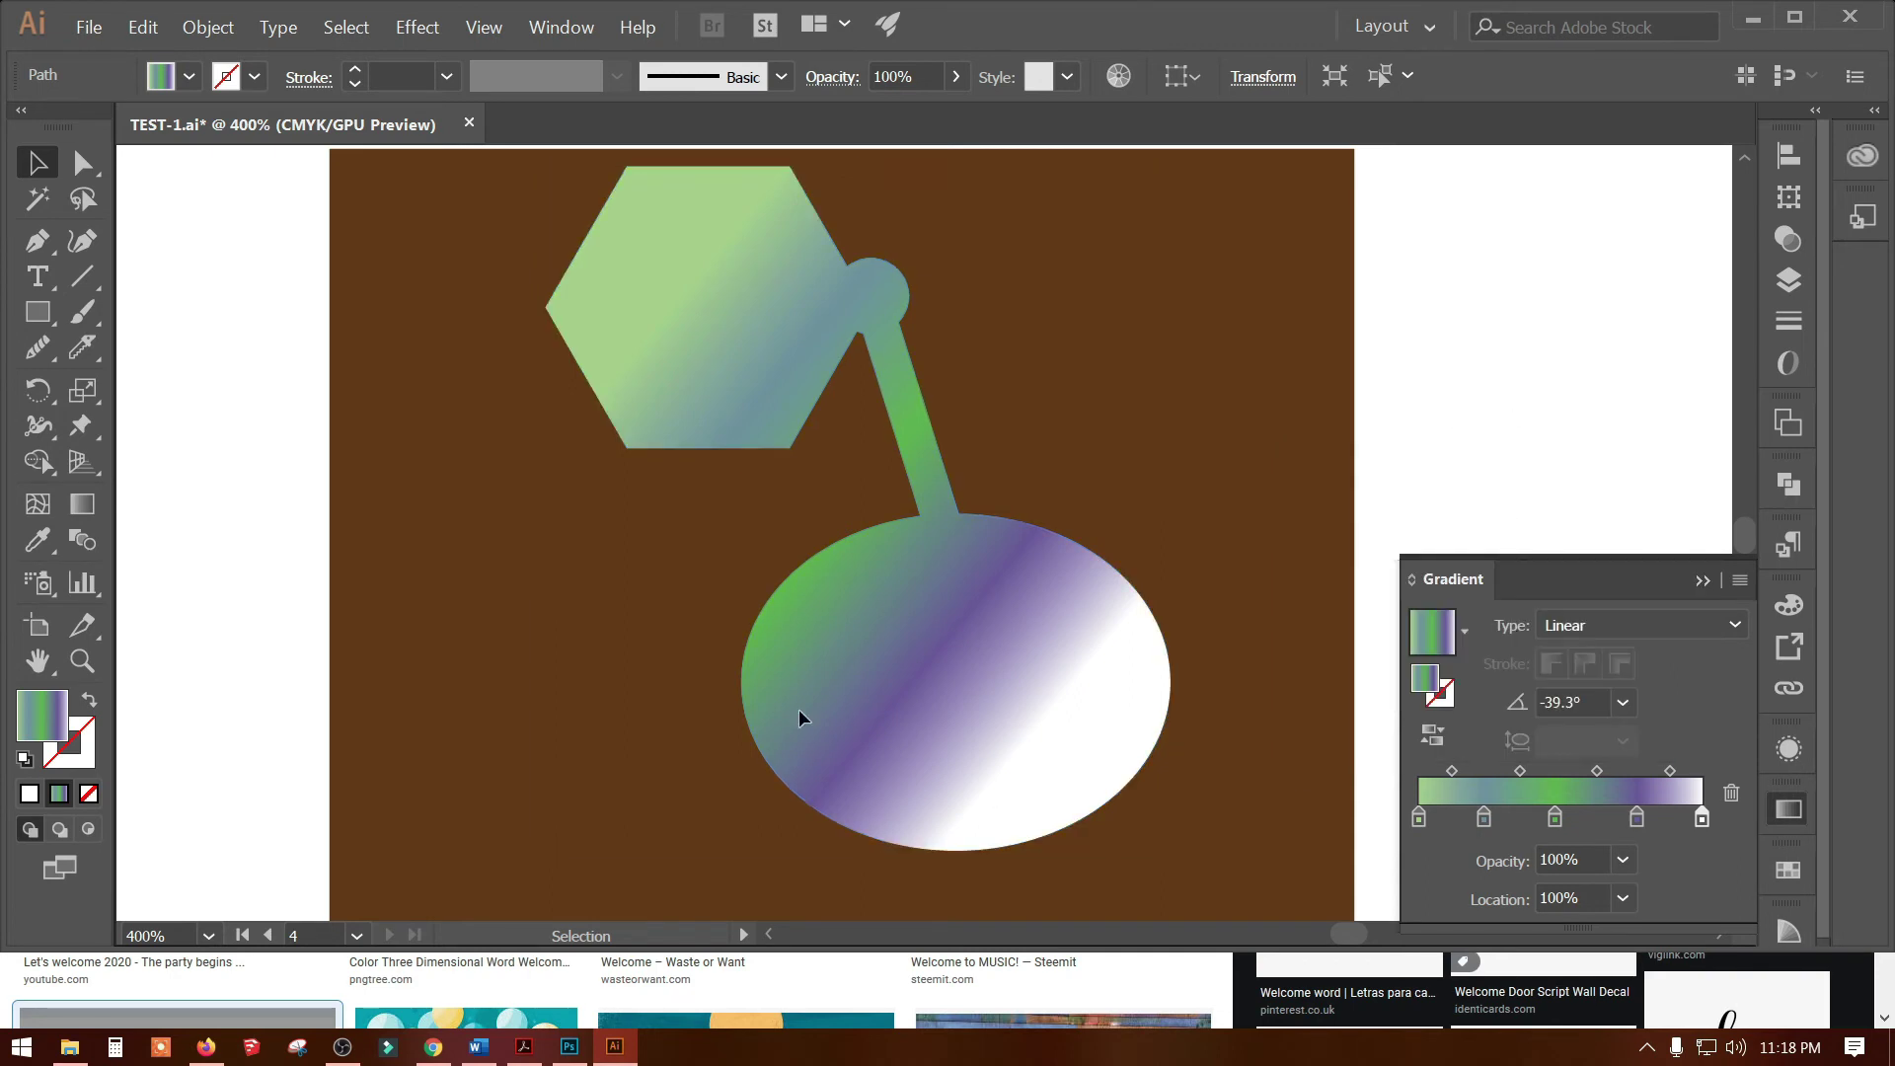
left_click(967, 711)
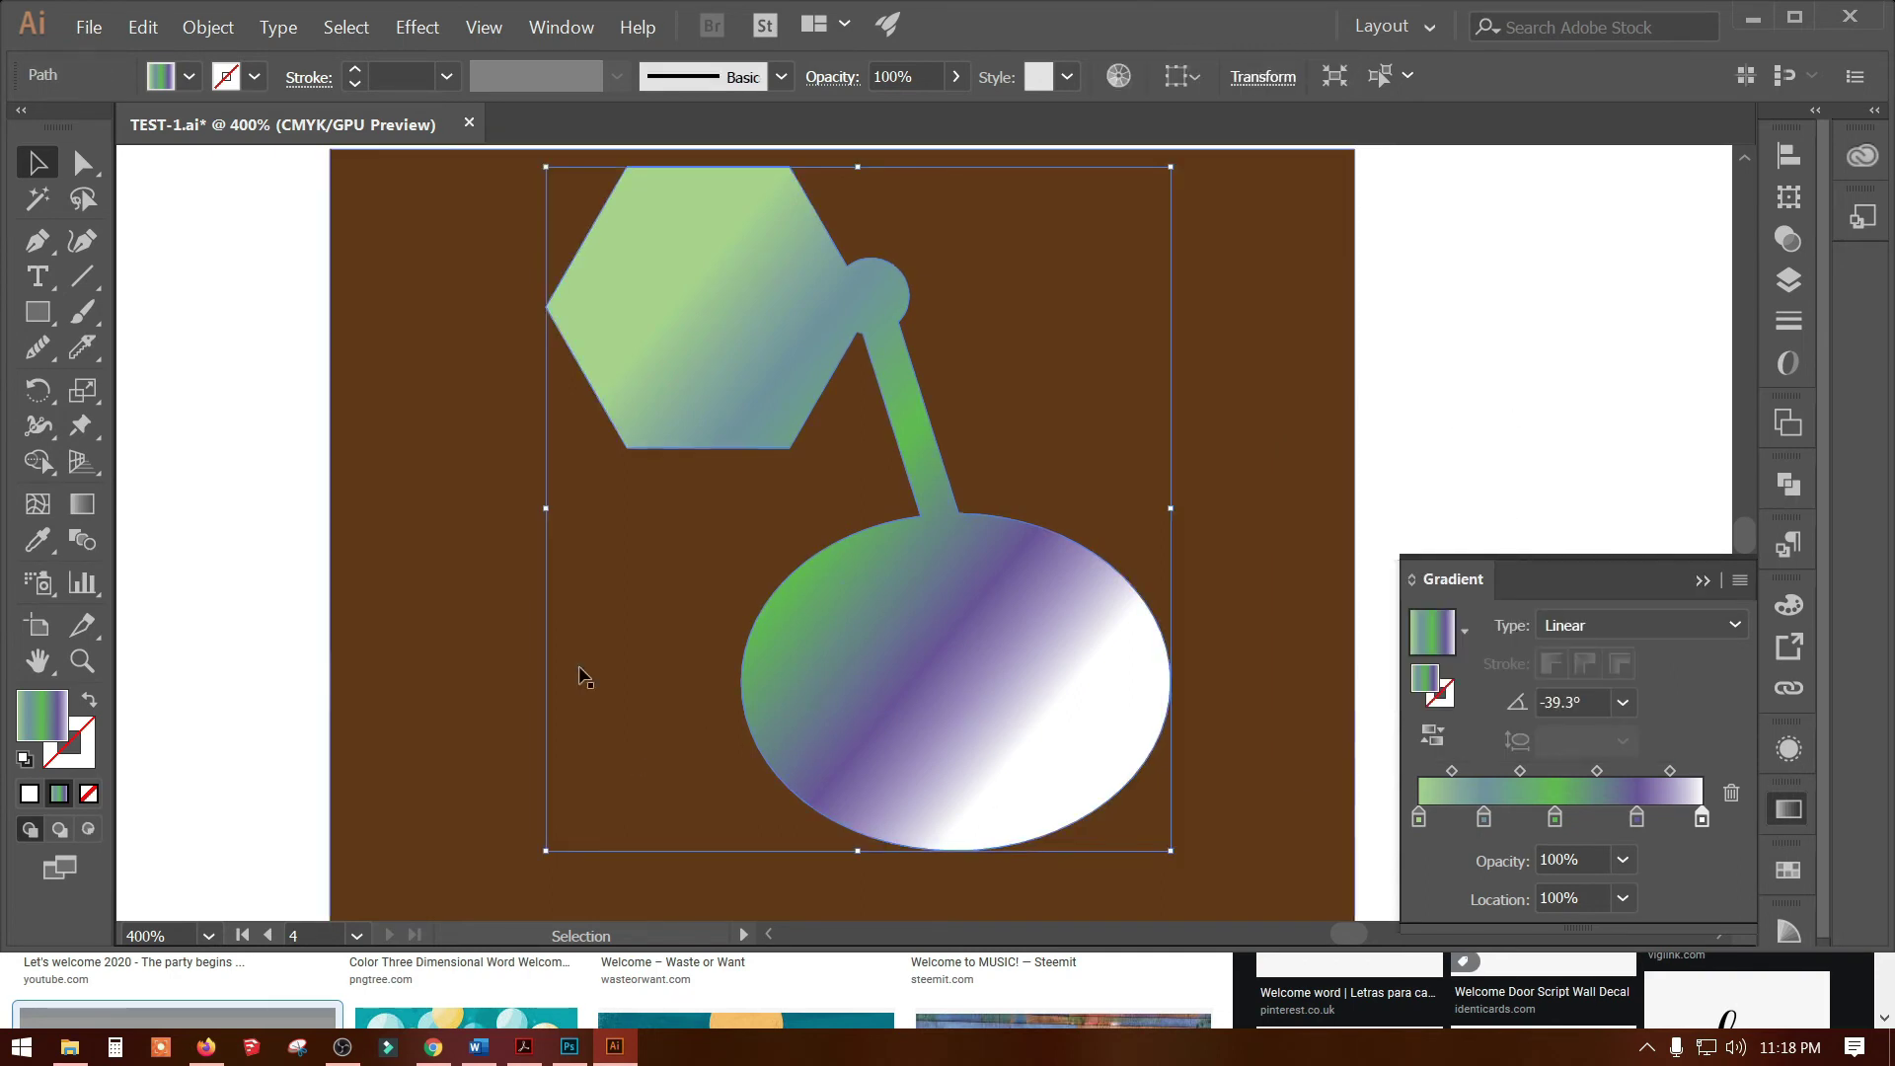
Redraw the gradient diagonally at -42.3°, from top-left past the hexagon to the ellipse's bottom-right
left_click(84, 507)
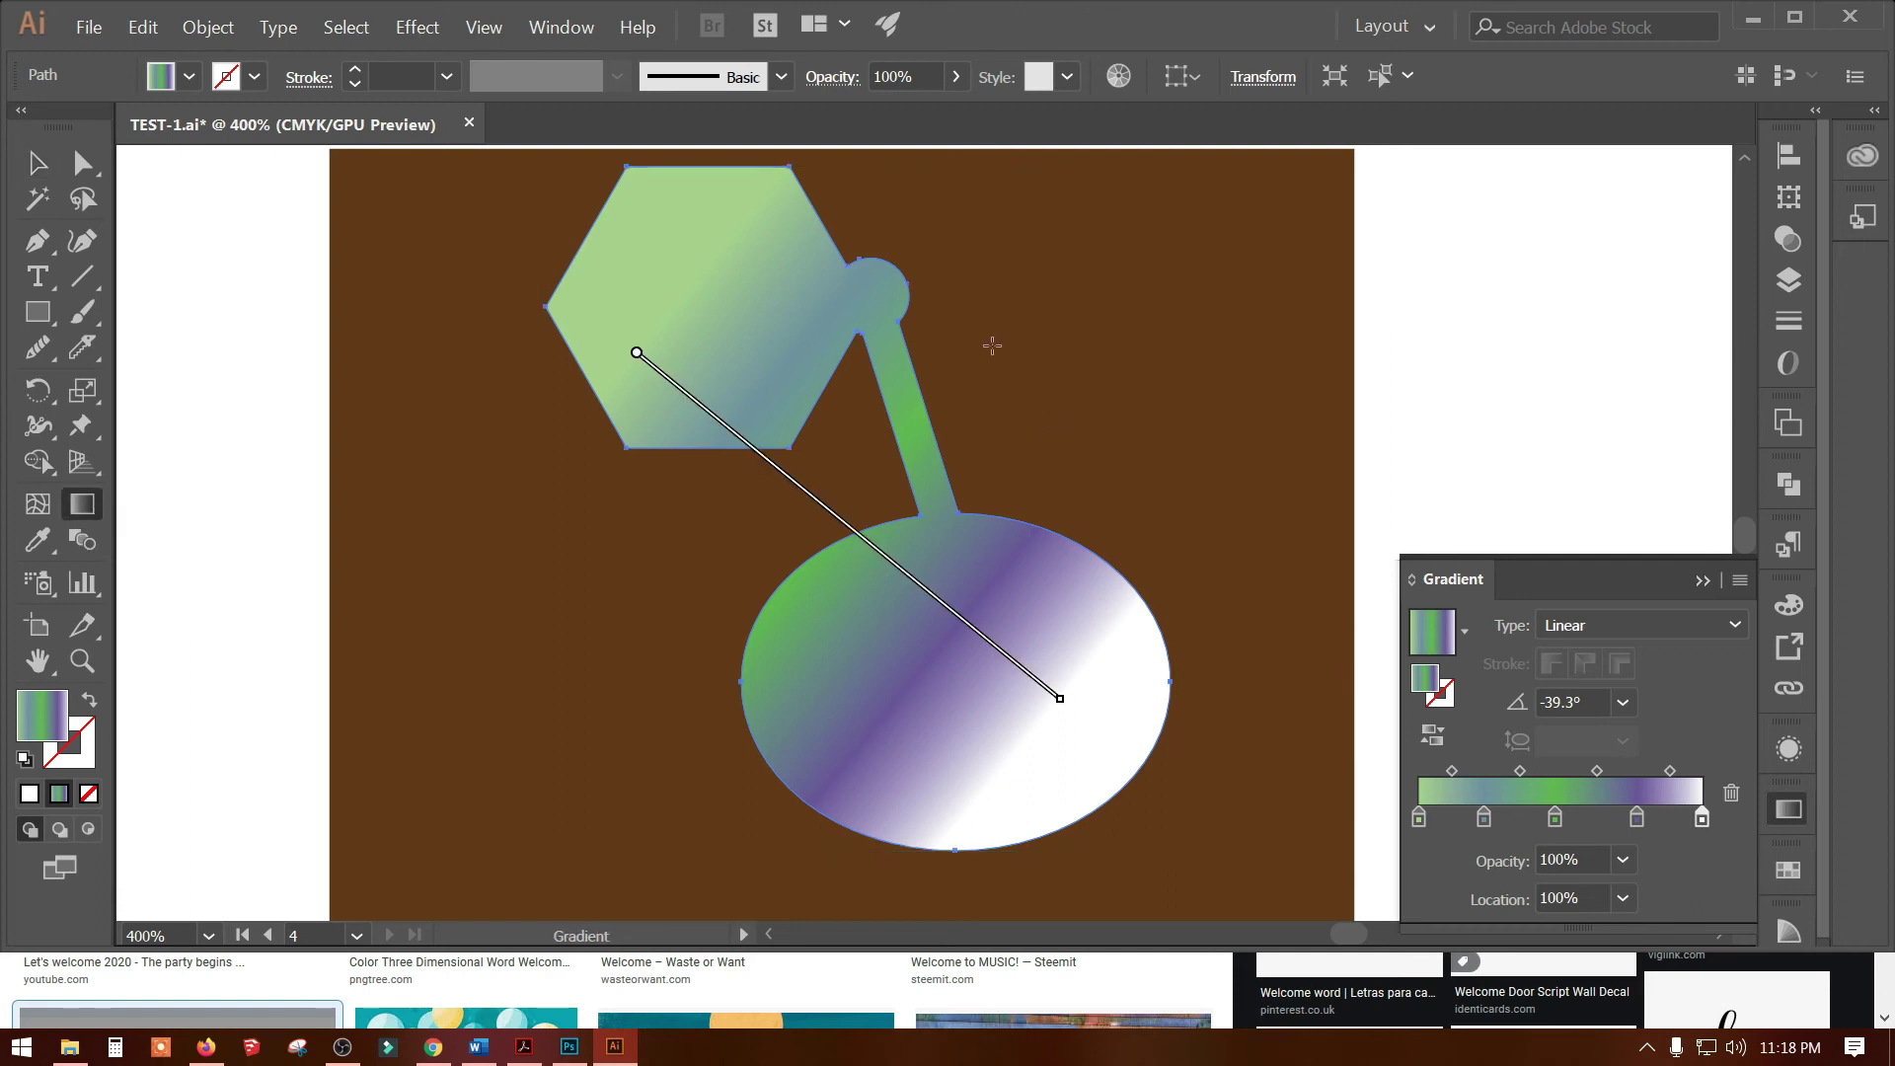
left_click_drag(1064, 269, 758, 612)
left_click_drag(577, 625, 1247, 306)
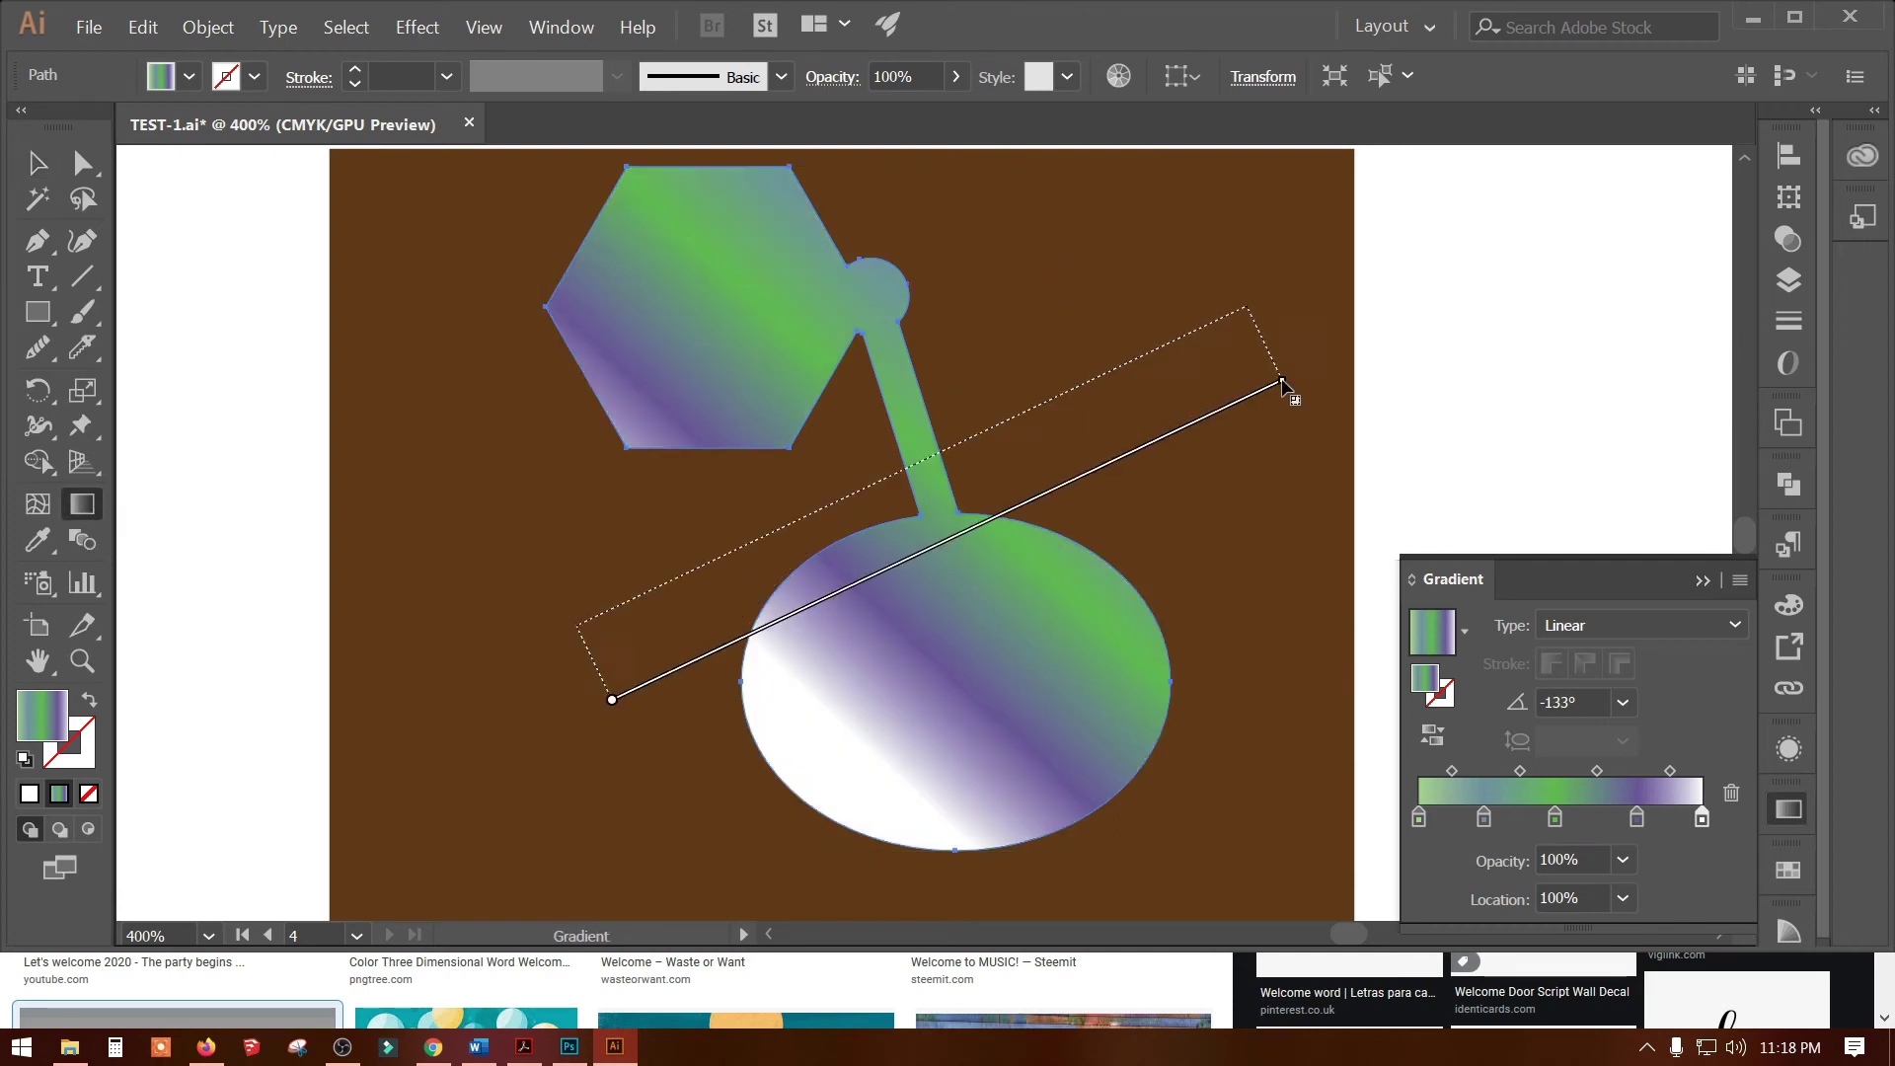
left_click_drag(496, 280, 1109, 648)
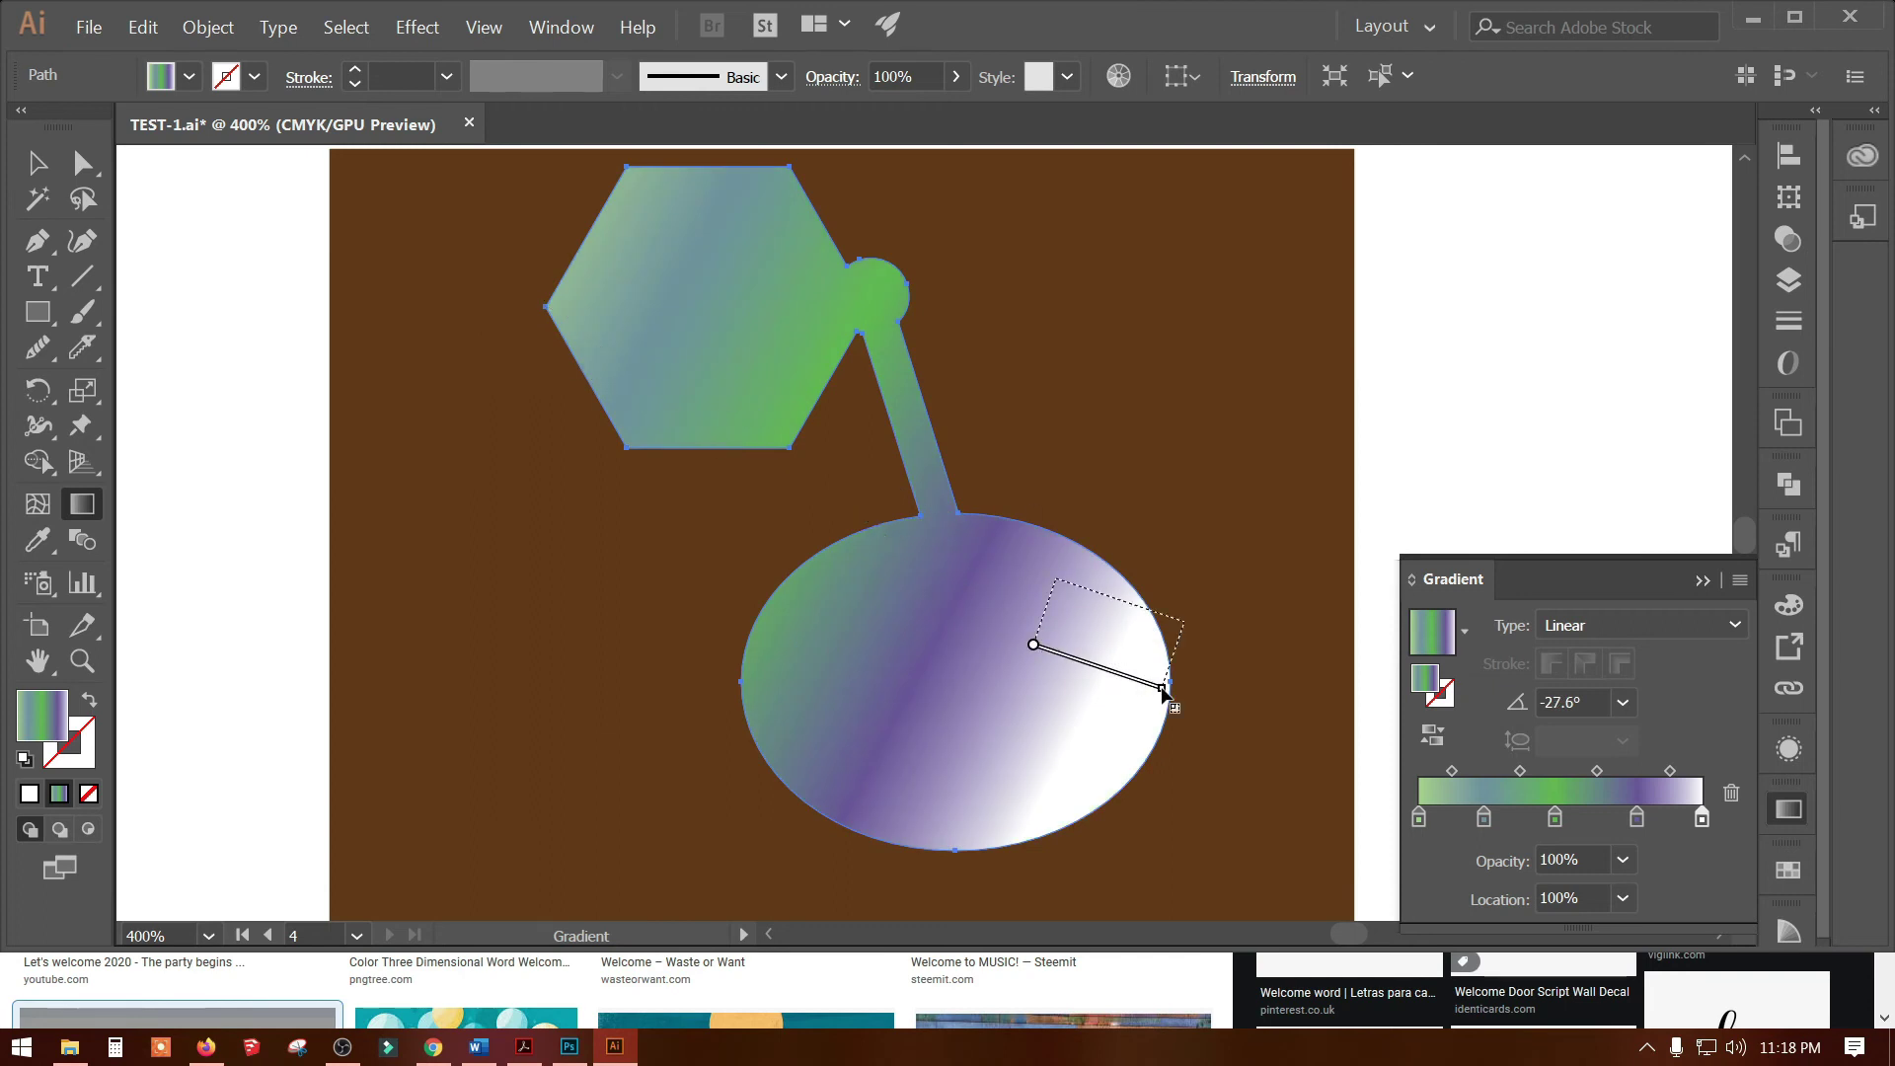
left_click_drag(1056, 579, 1184, 622)
left_click_drag(838, 518, 1160, 157)
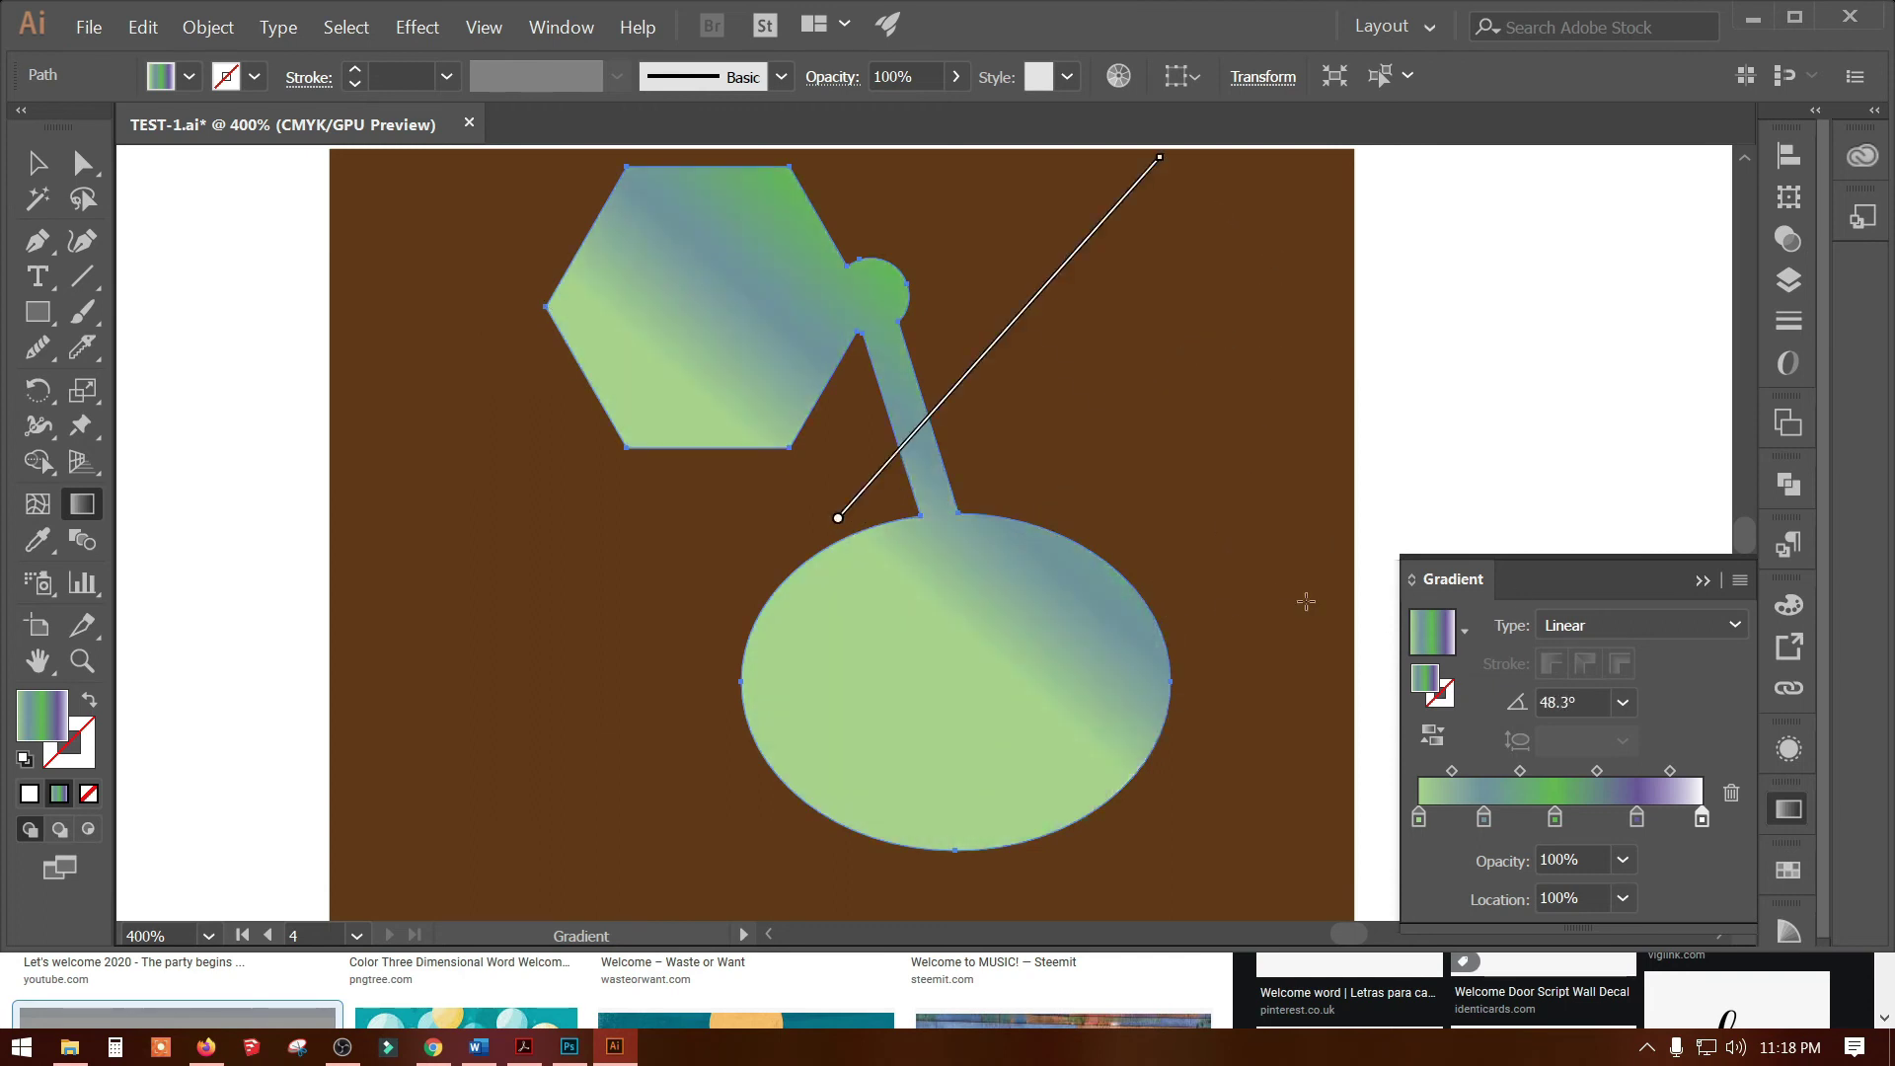
left_click_drag(508, 231, 1184, 838)
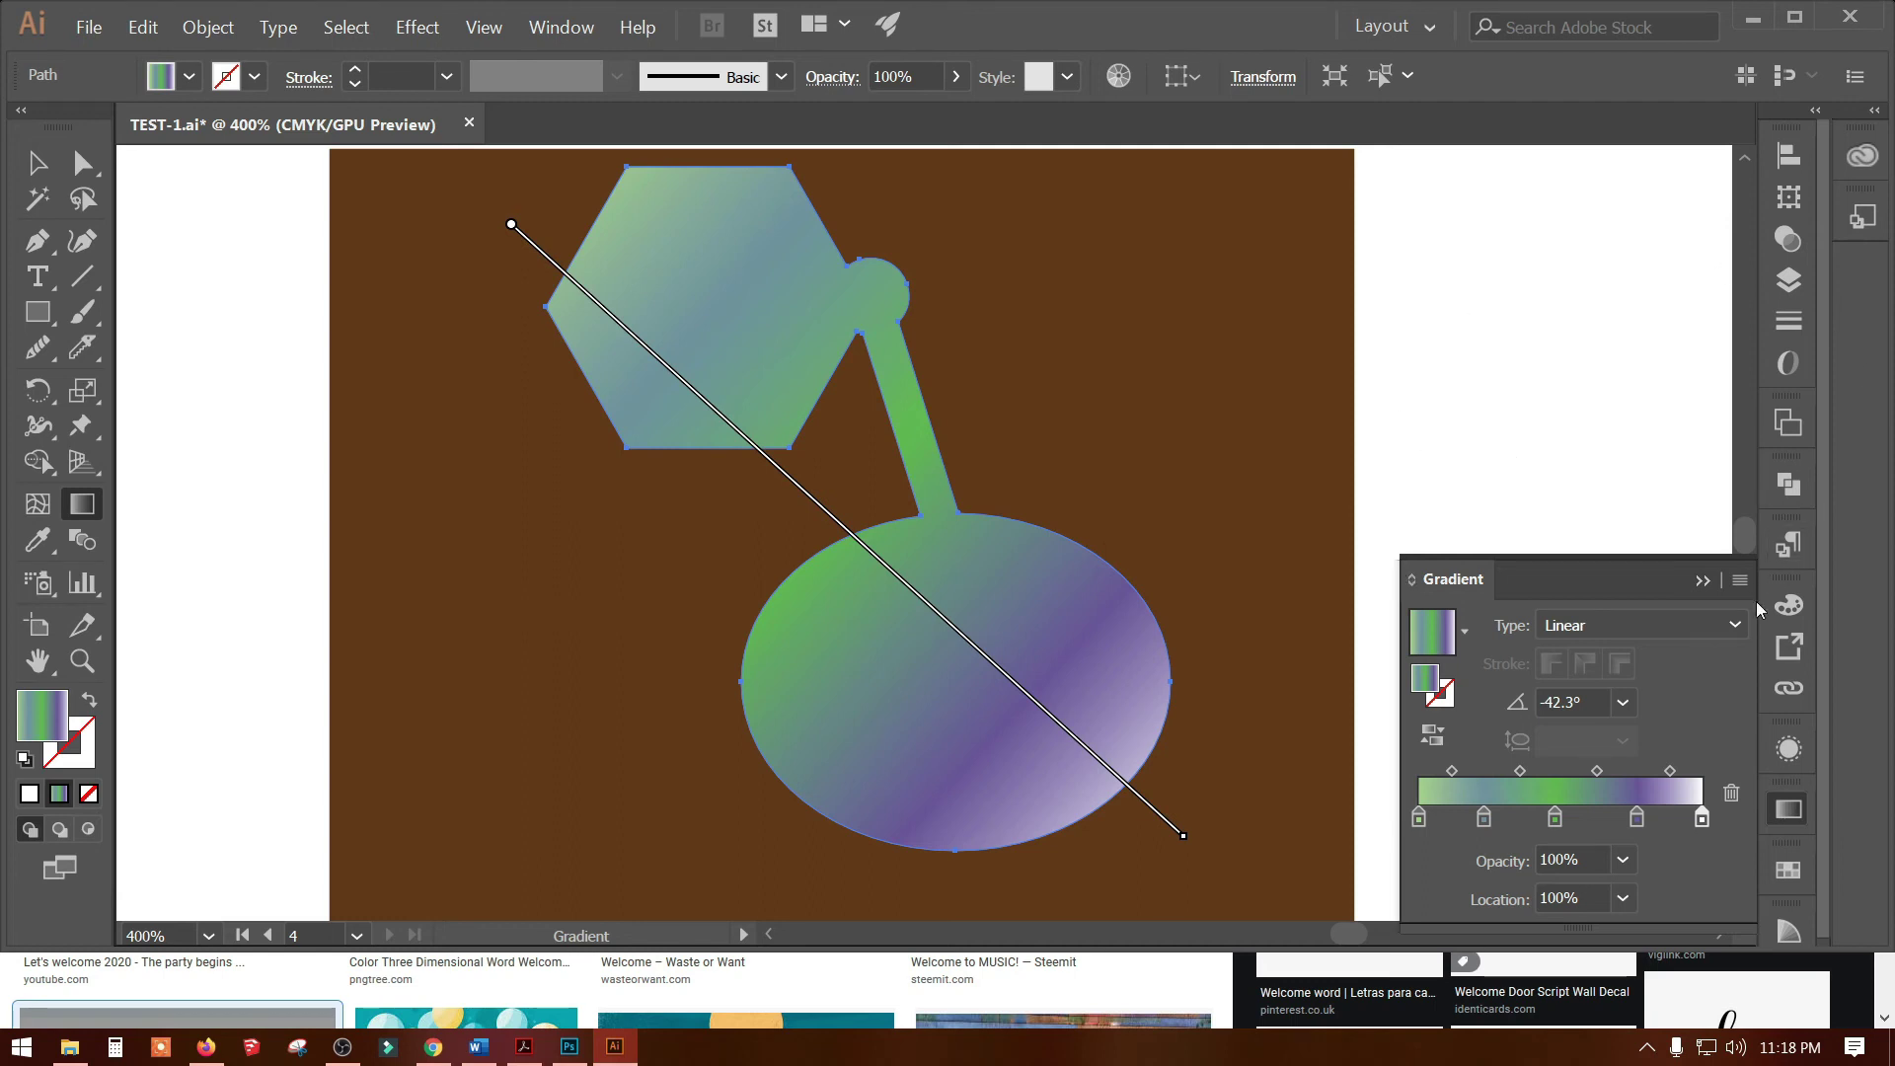
left_click(1735, 625)
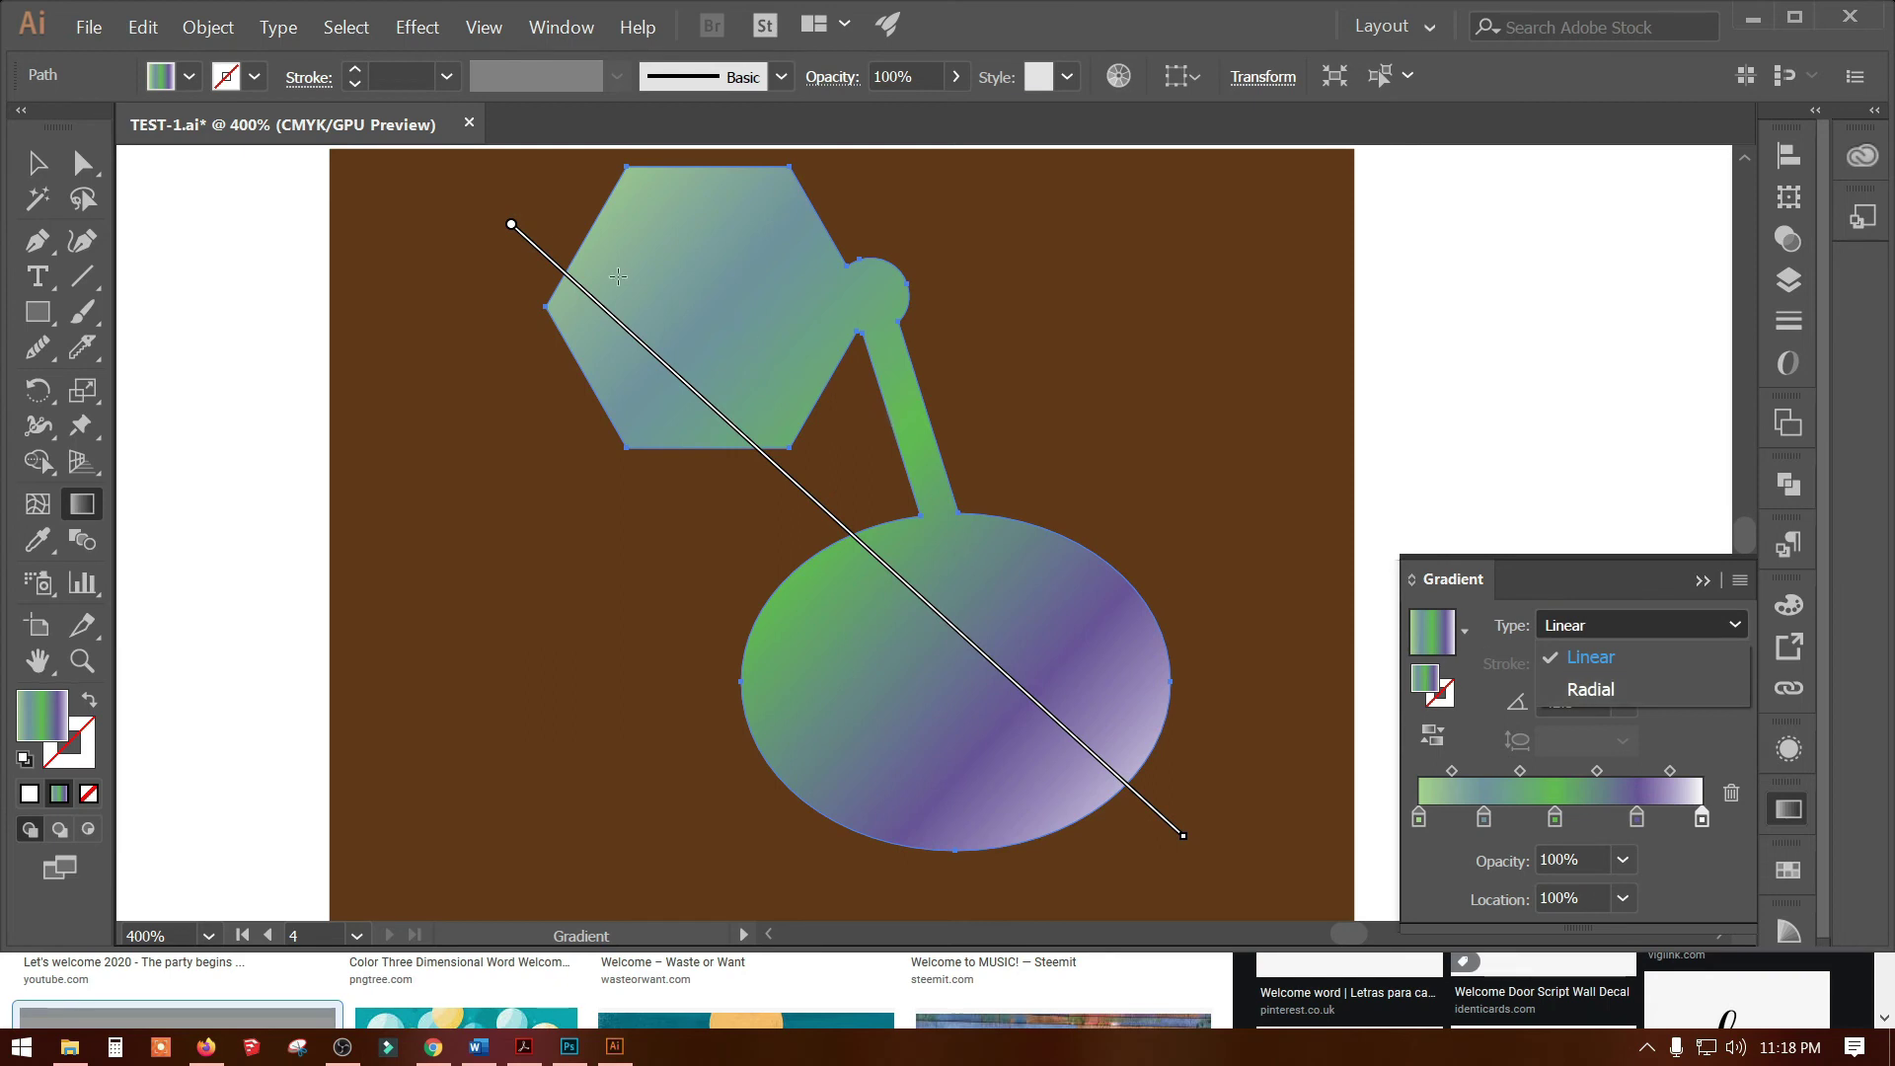
Make the lamp gradient Radial and draw a large circle at the artboard's left
left_click(1591, 689)
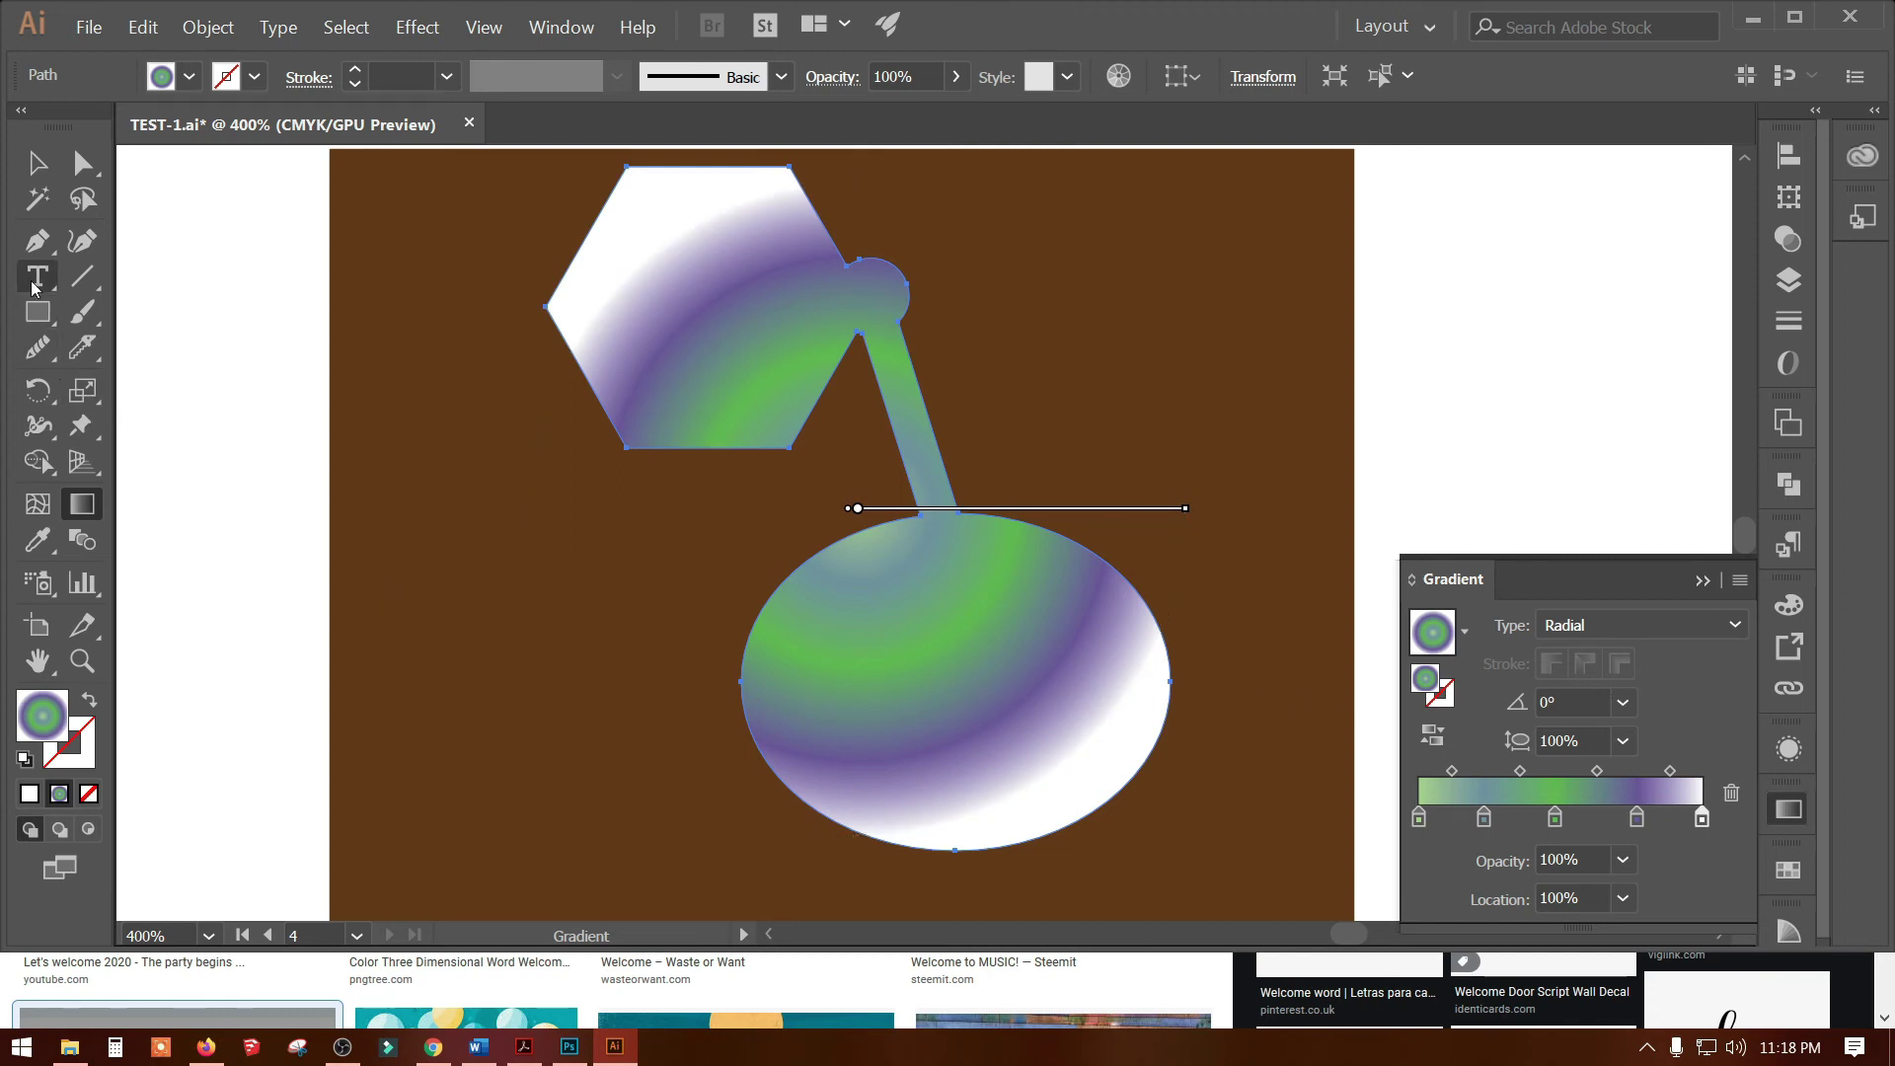
left_click(37, 312)
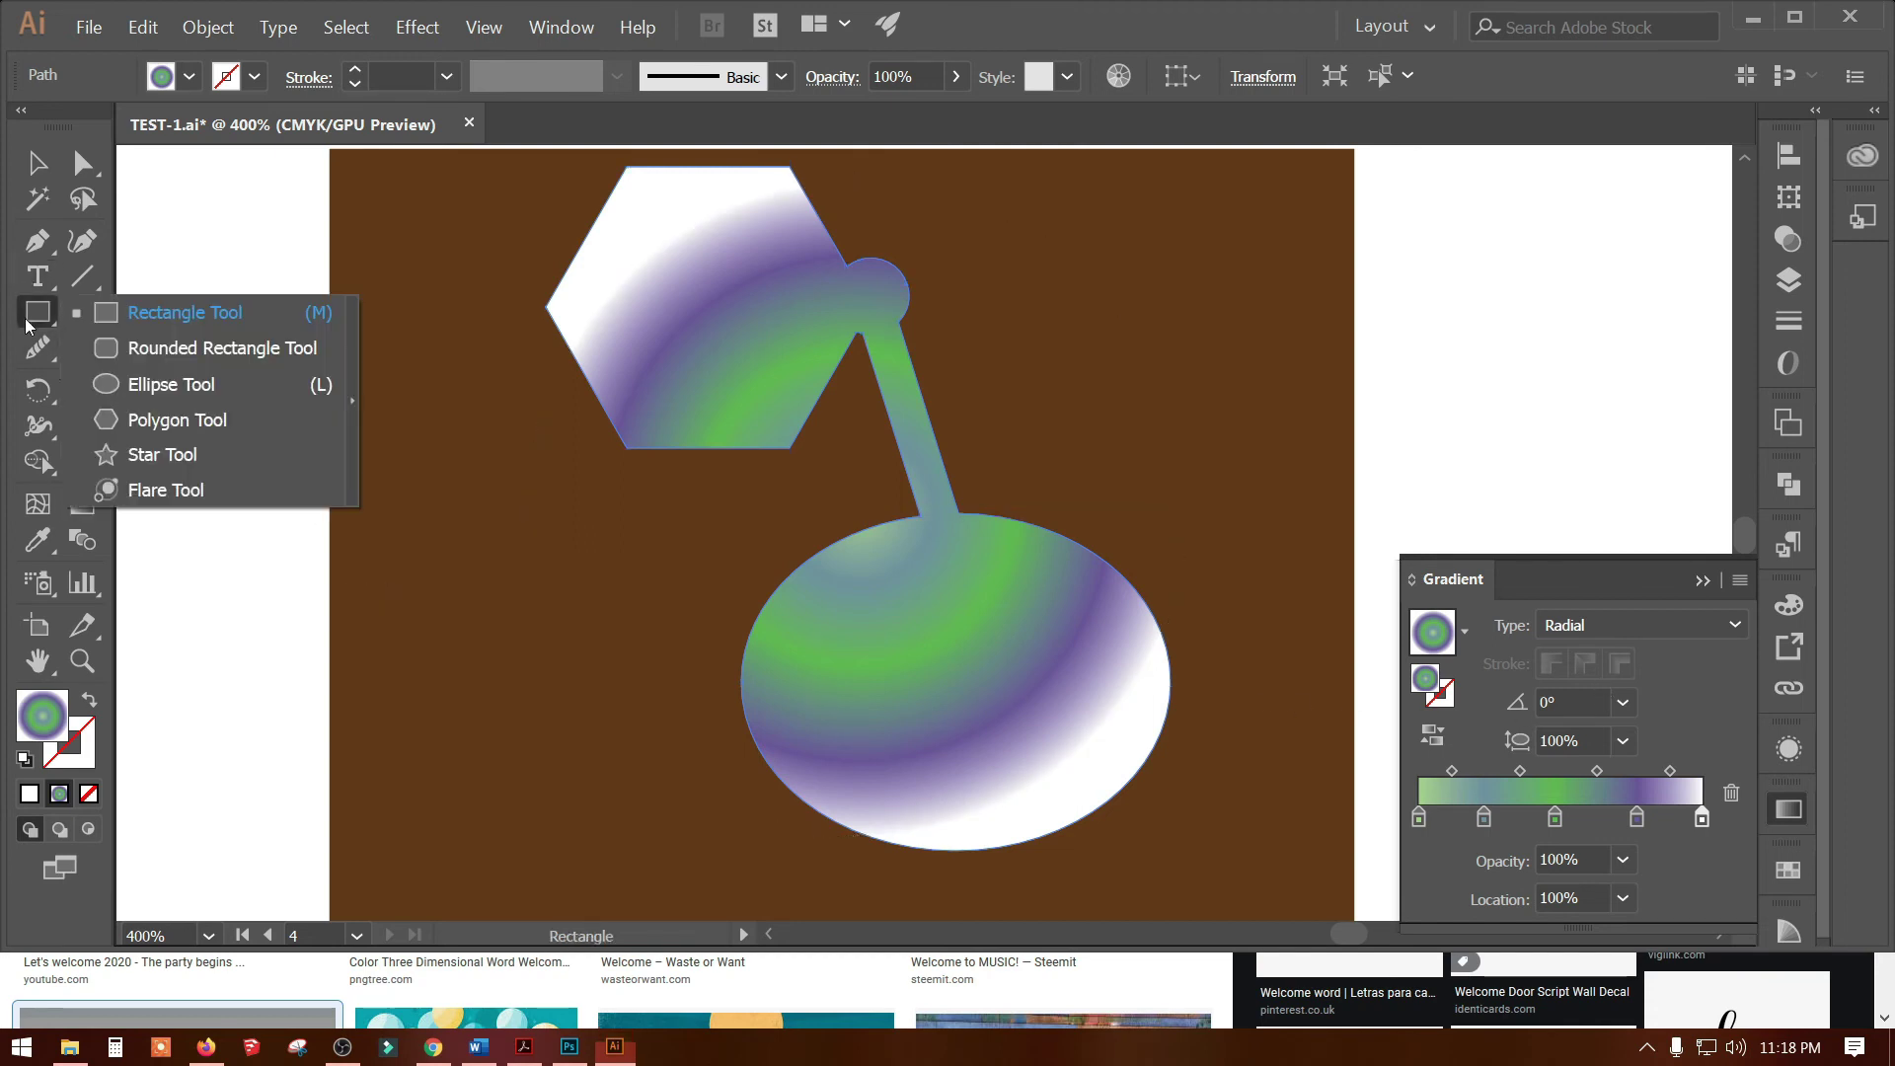
left_click(165, 389)
left_click_drag(394, 542, 691, 785)
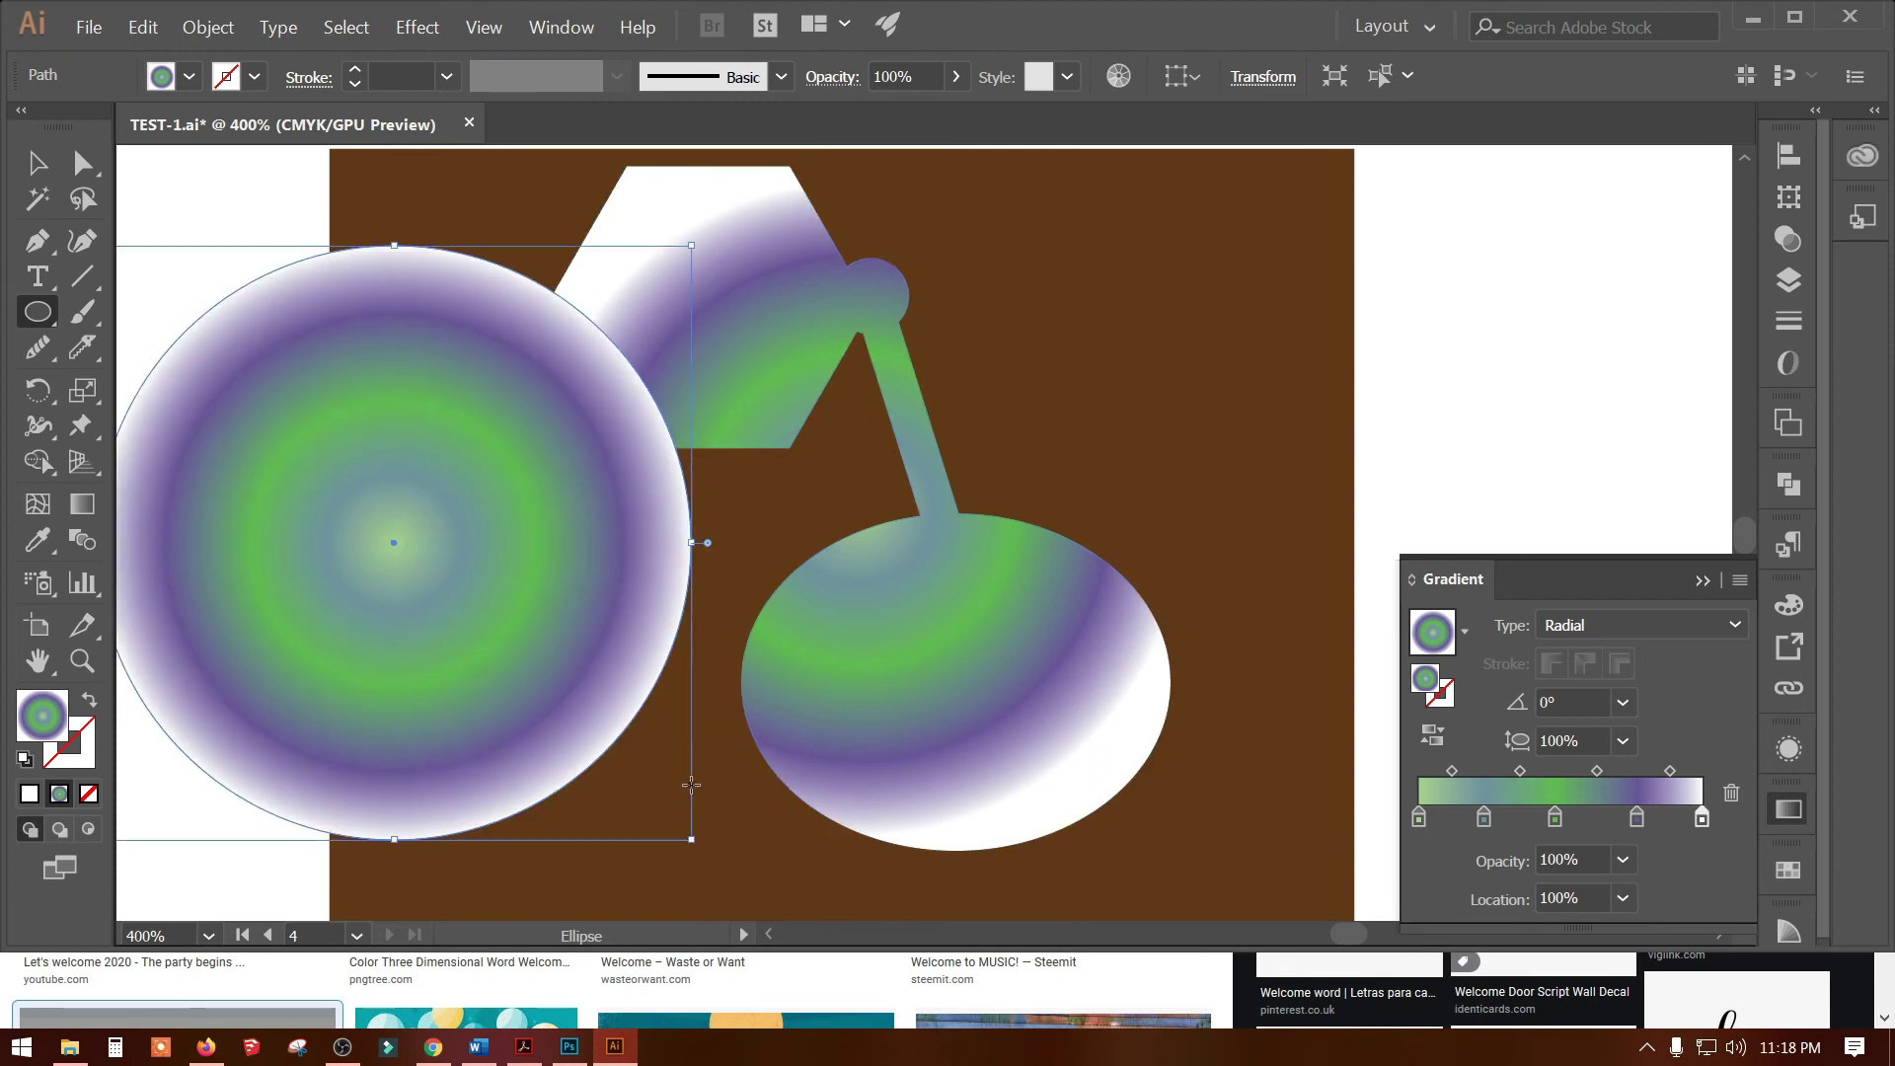
left_click_drag(549, 658, 780, 677)
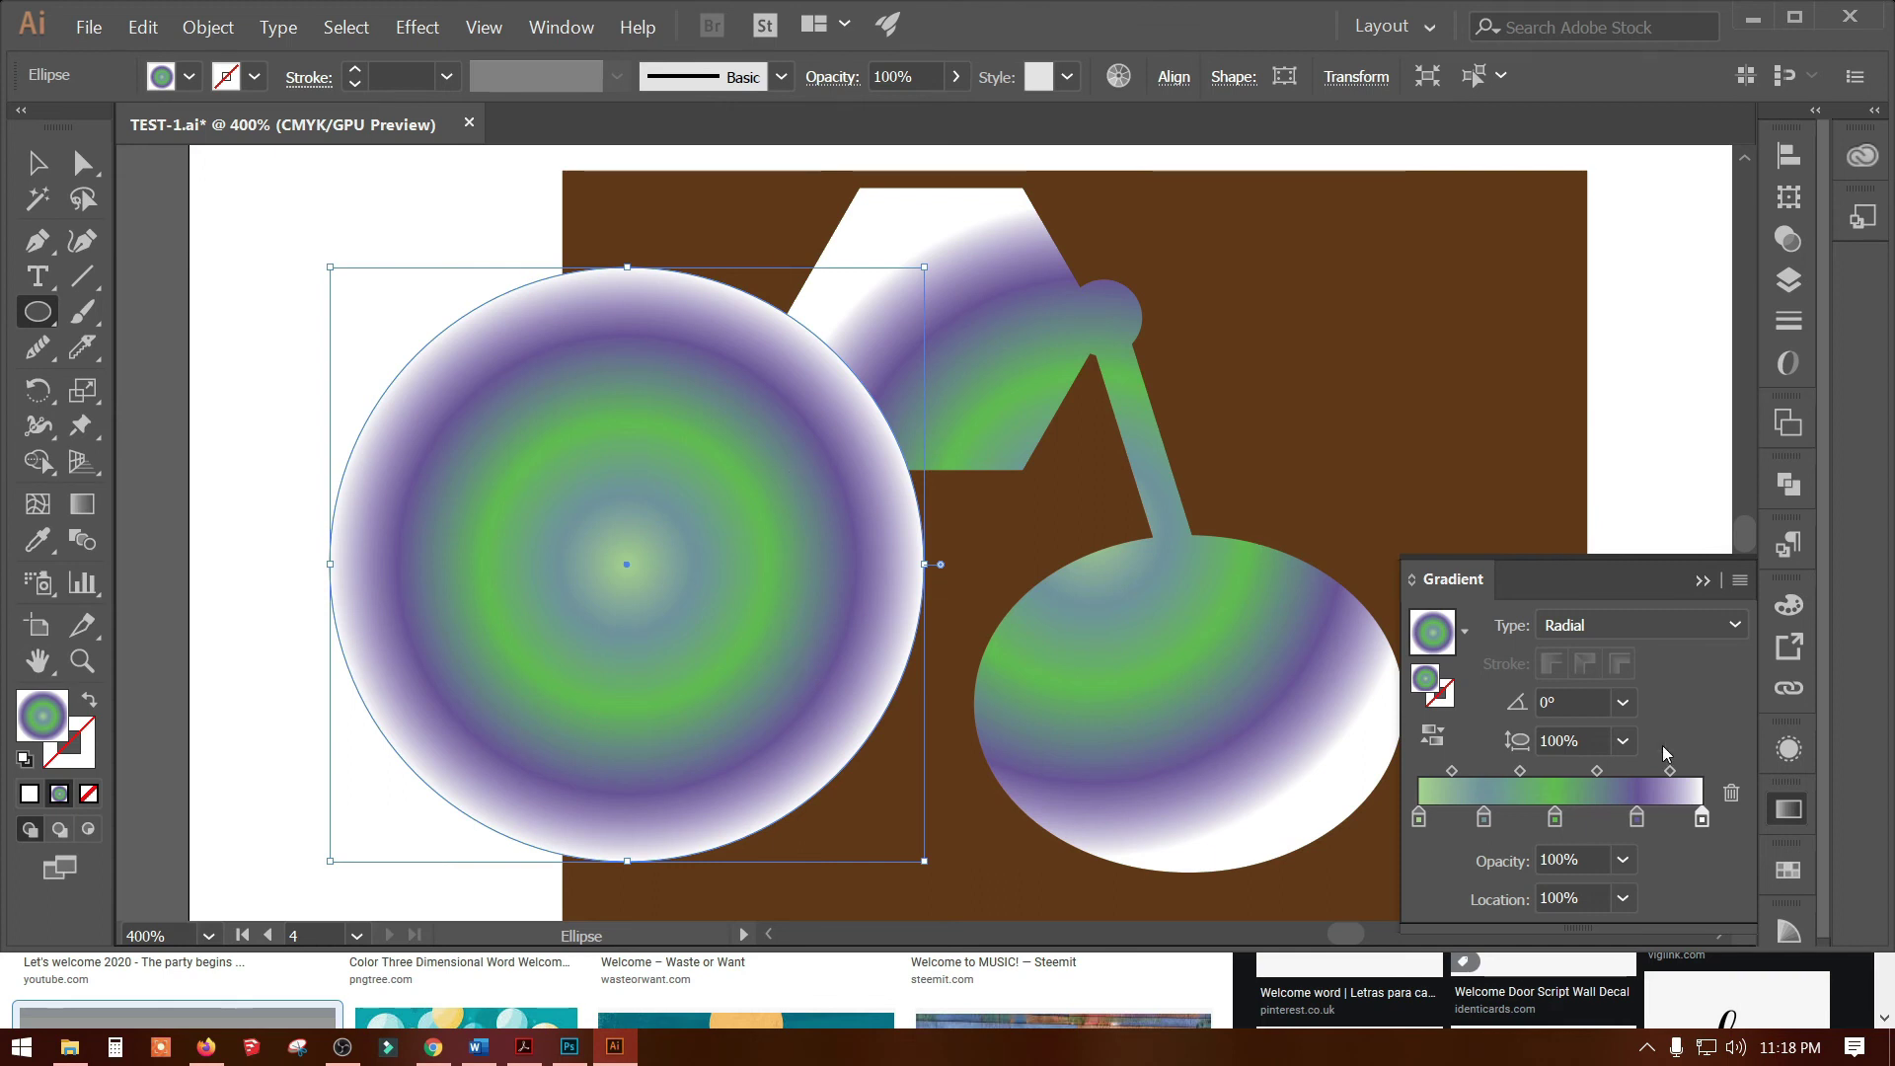
Switch the circle's gradient type to Linear and back to Radial
left_click(1710, 620)
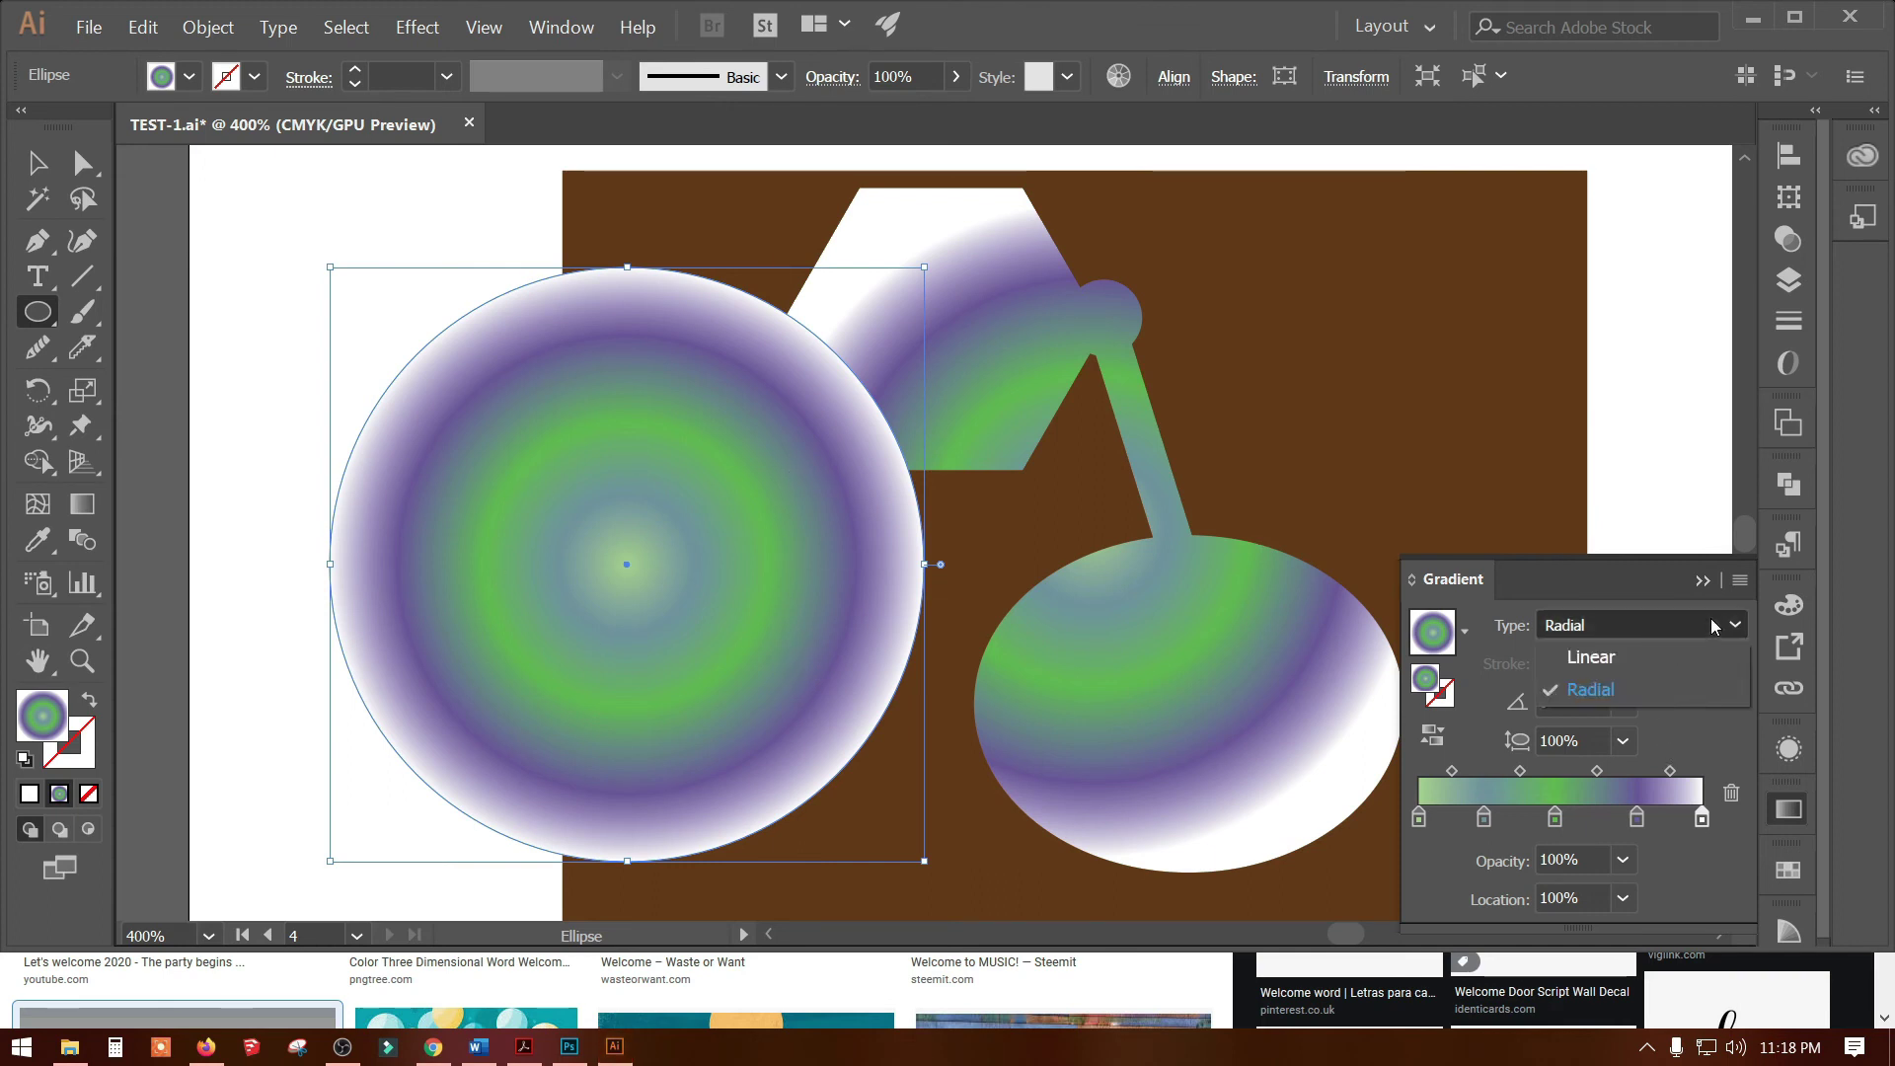
left_click(1673, 654)
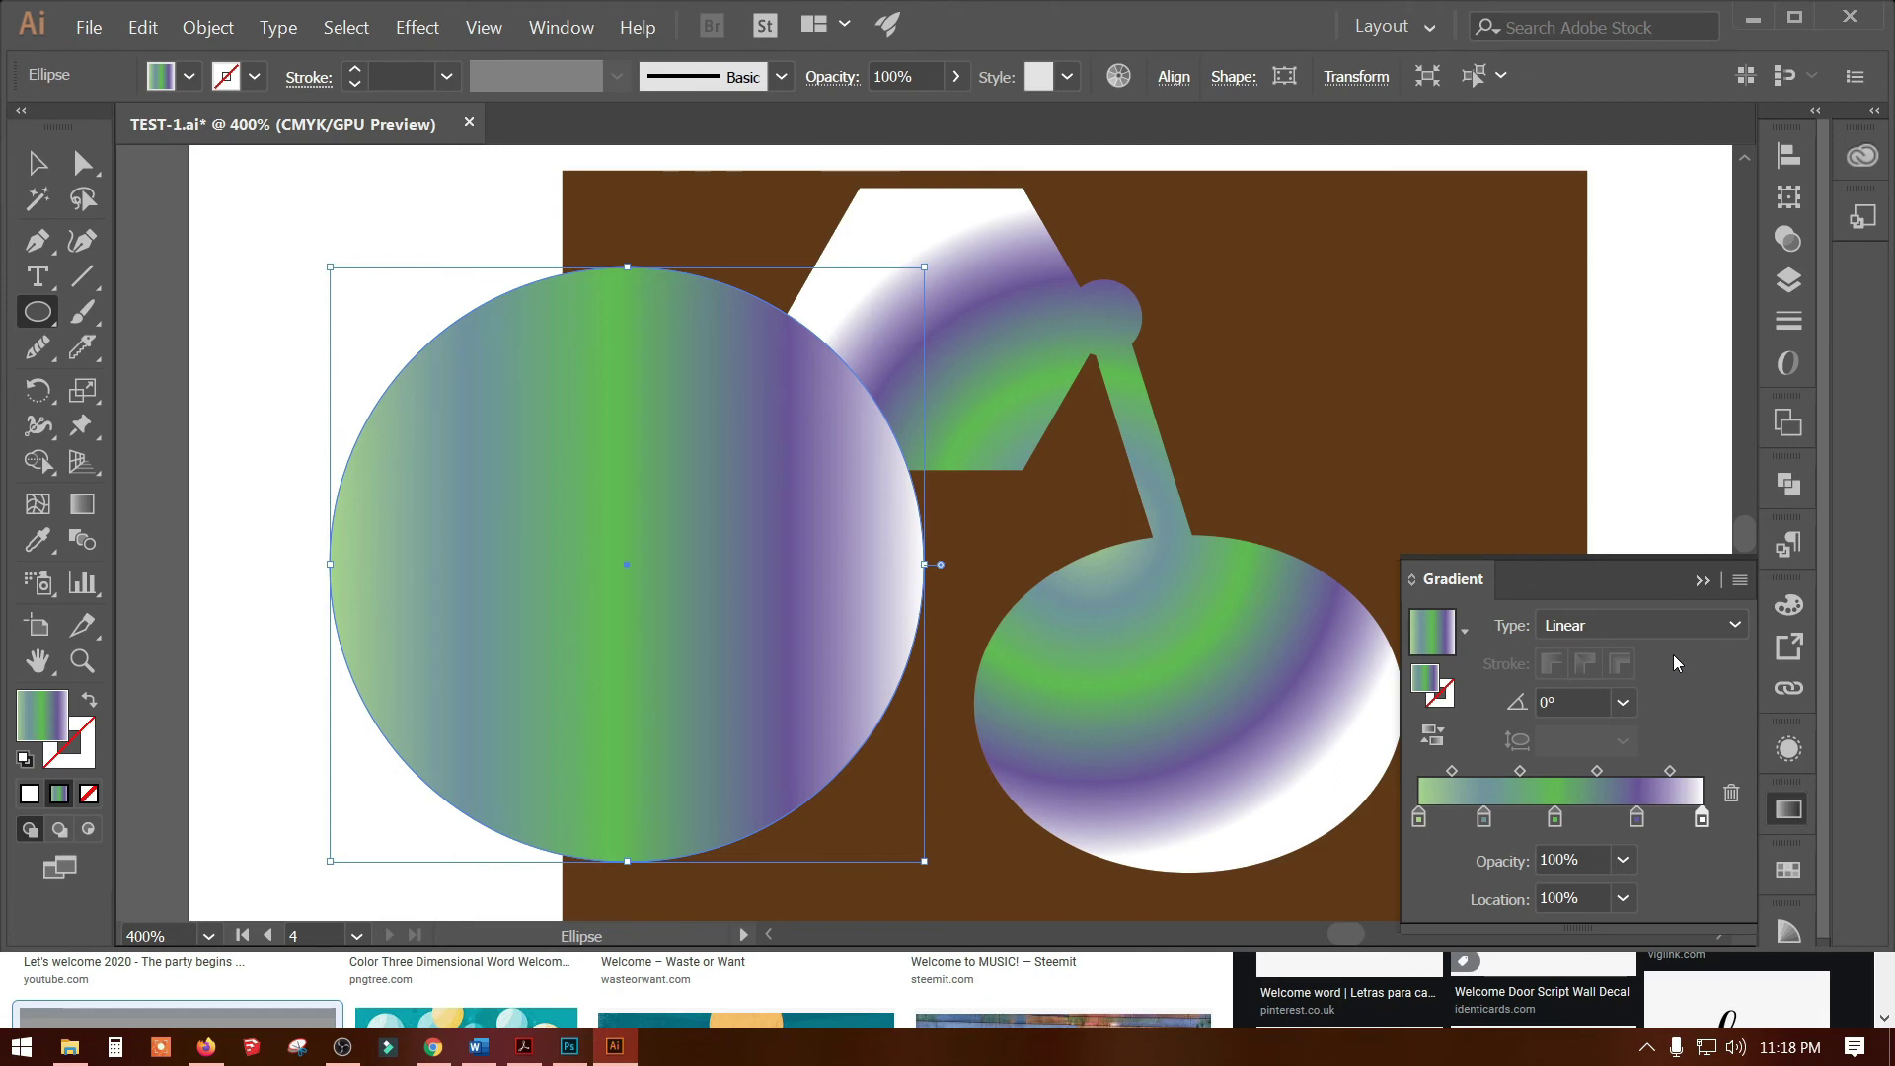
left_click(1690, 634)
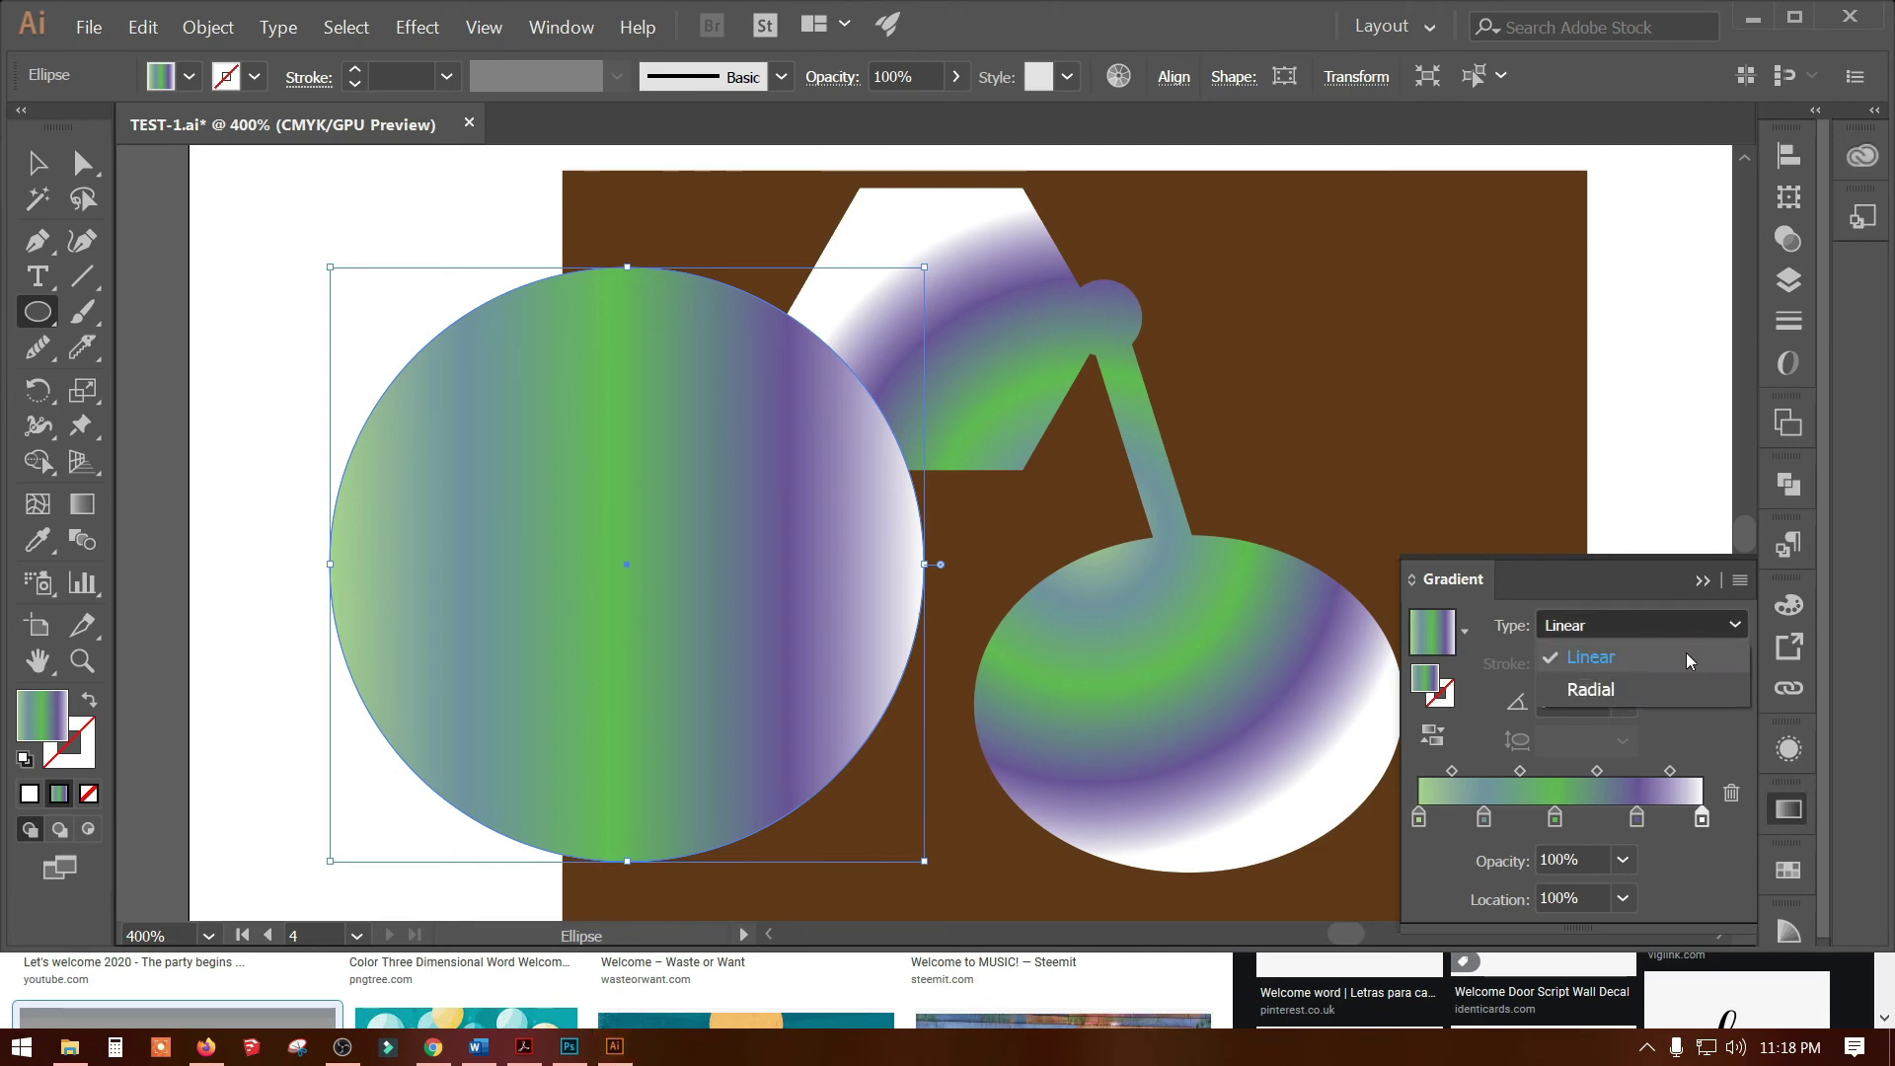
left_click(1679, 694)
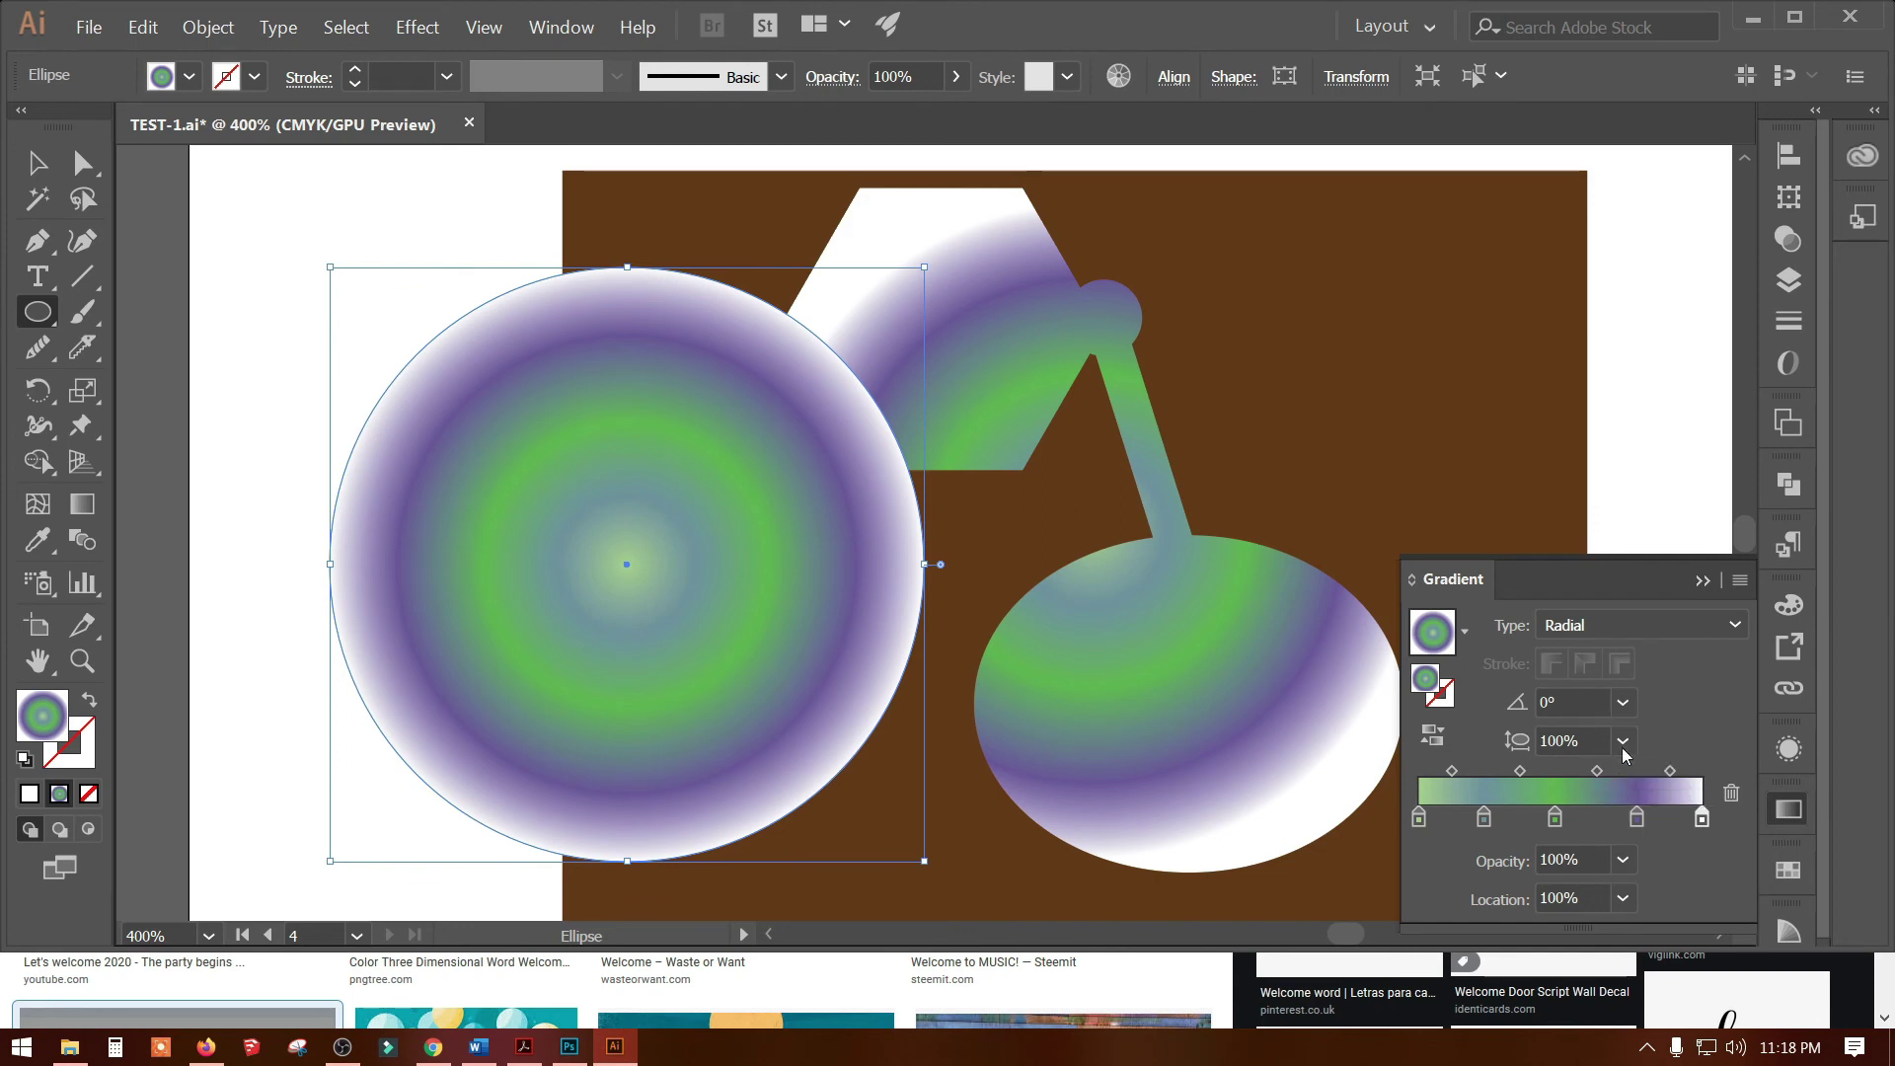
left_click(1730, 626)
left_click(1591, 689)
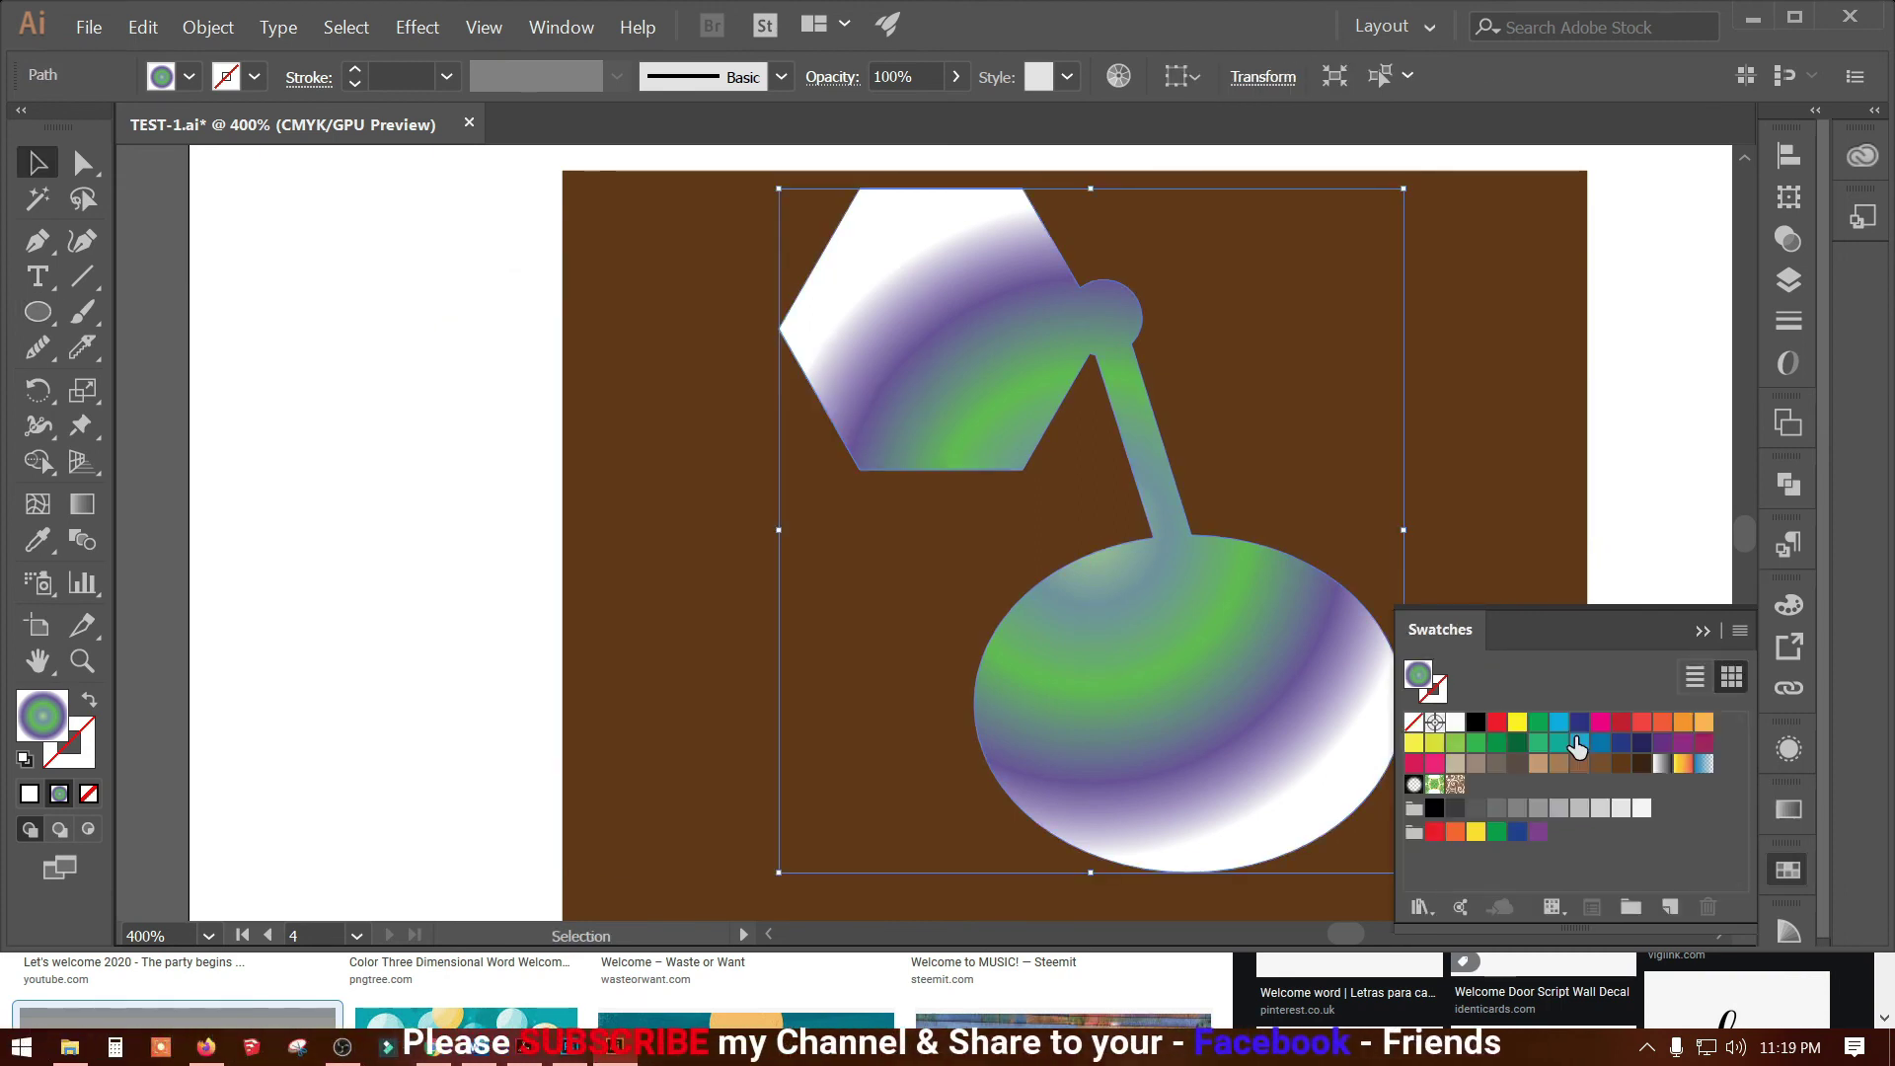
Try brown, blue and finally green swatch fills on the selected shapes
left_click(1574, 763)
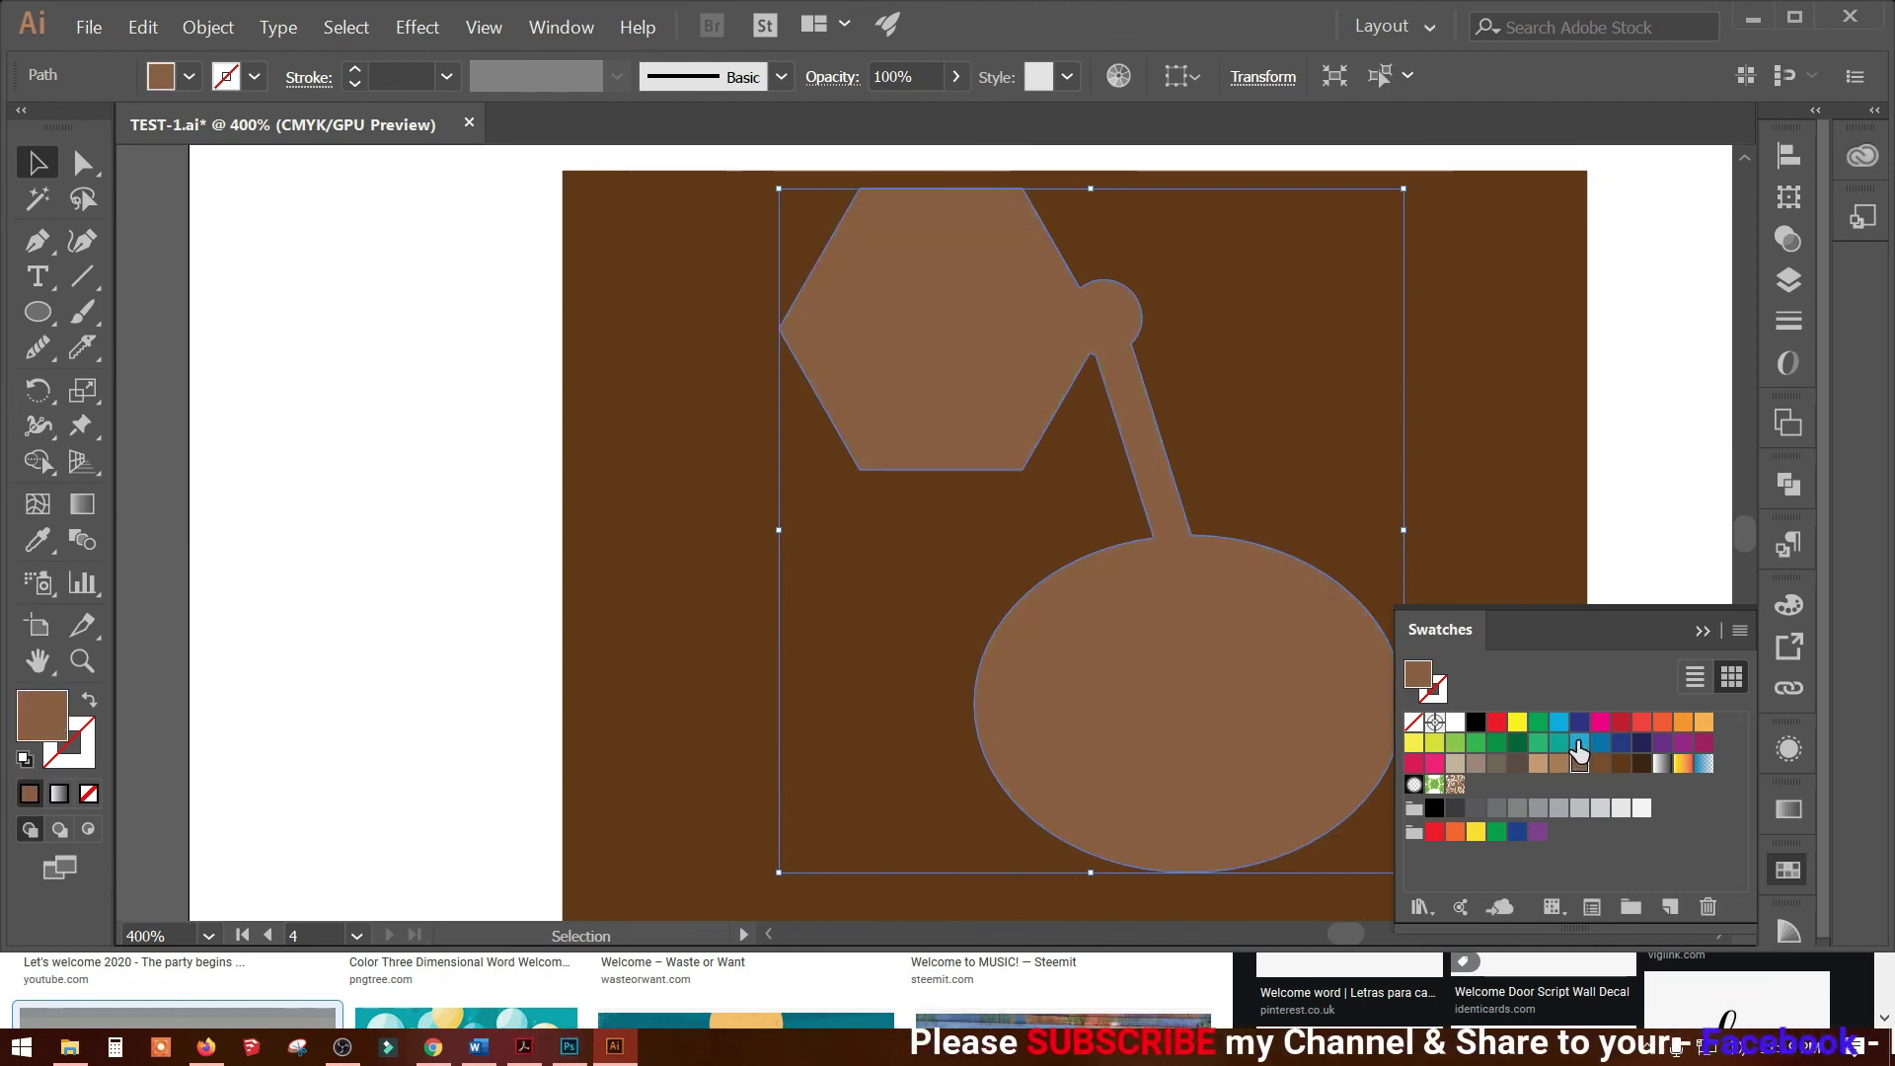
left_click(1580, 742)
left_click(1500, 745)
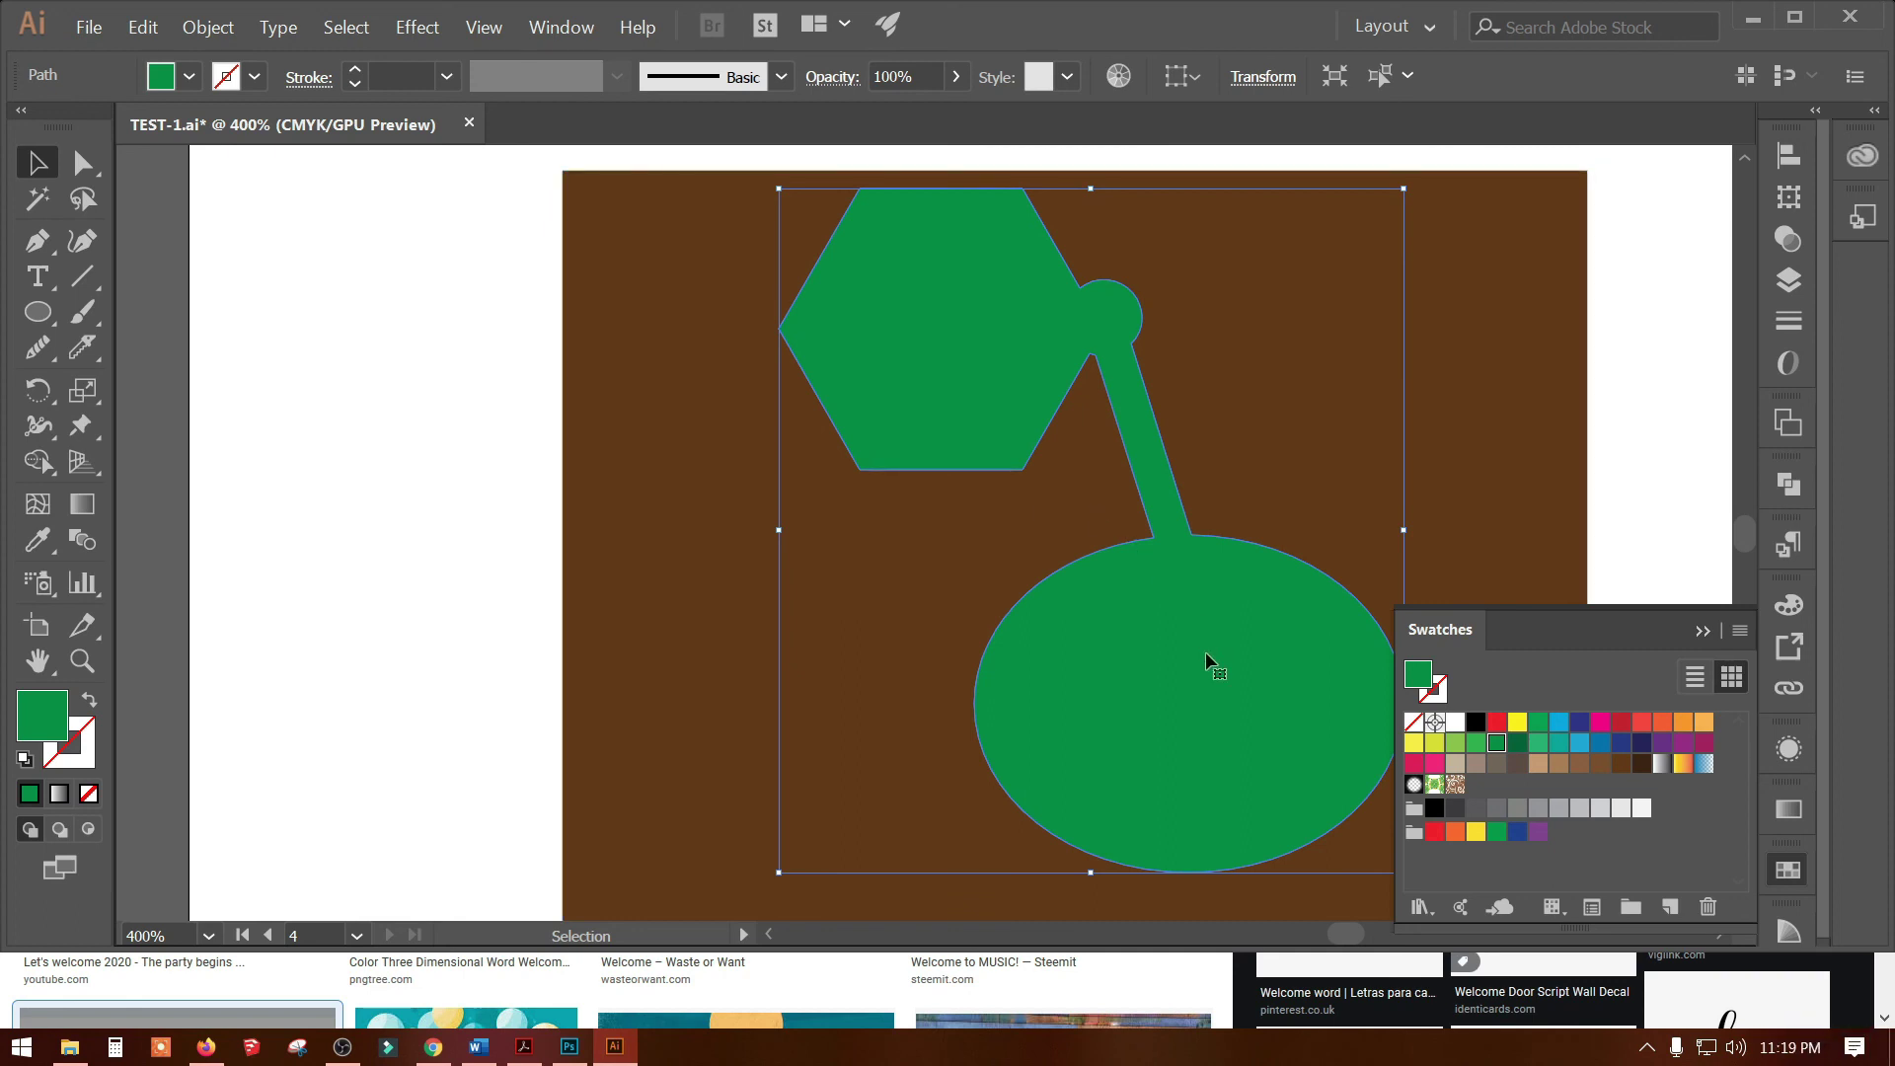
left_click(1676, 458)
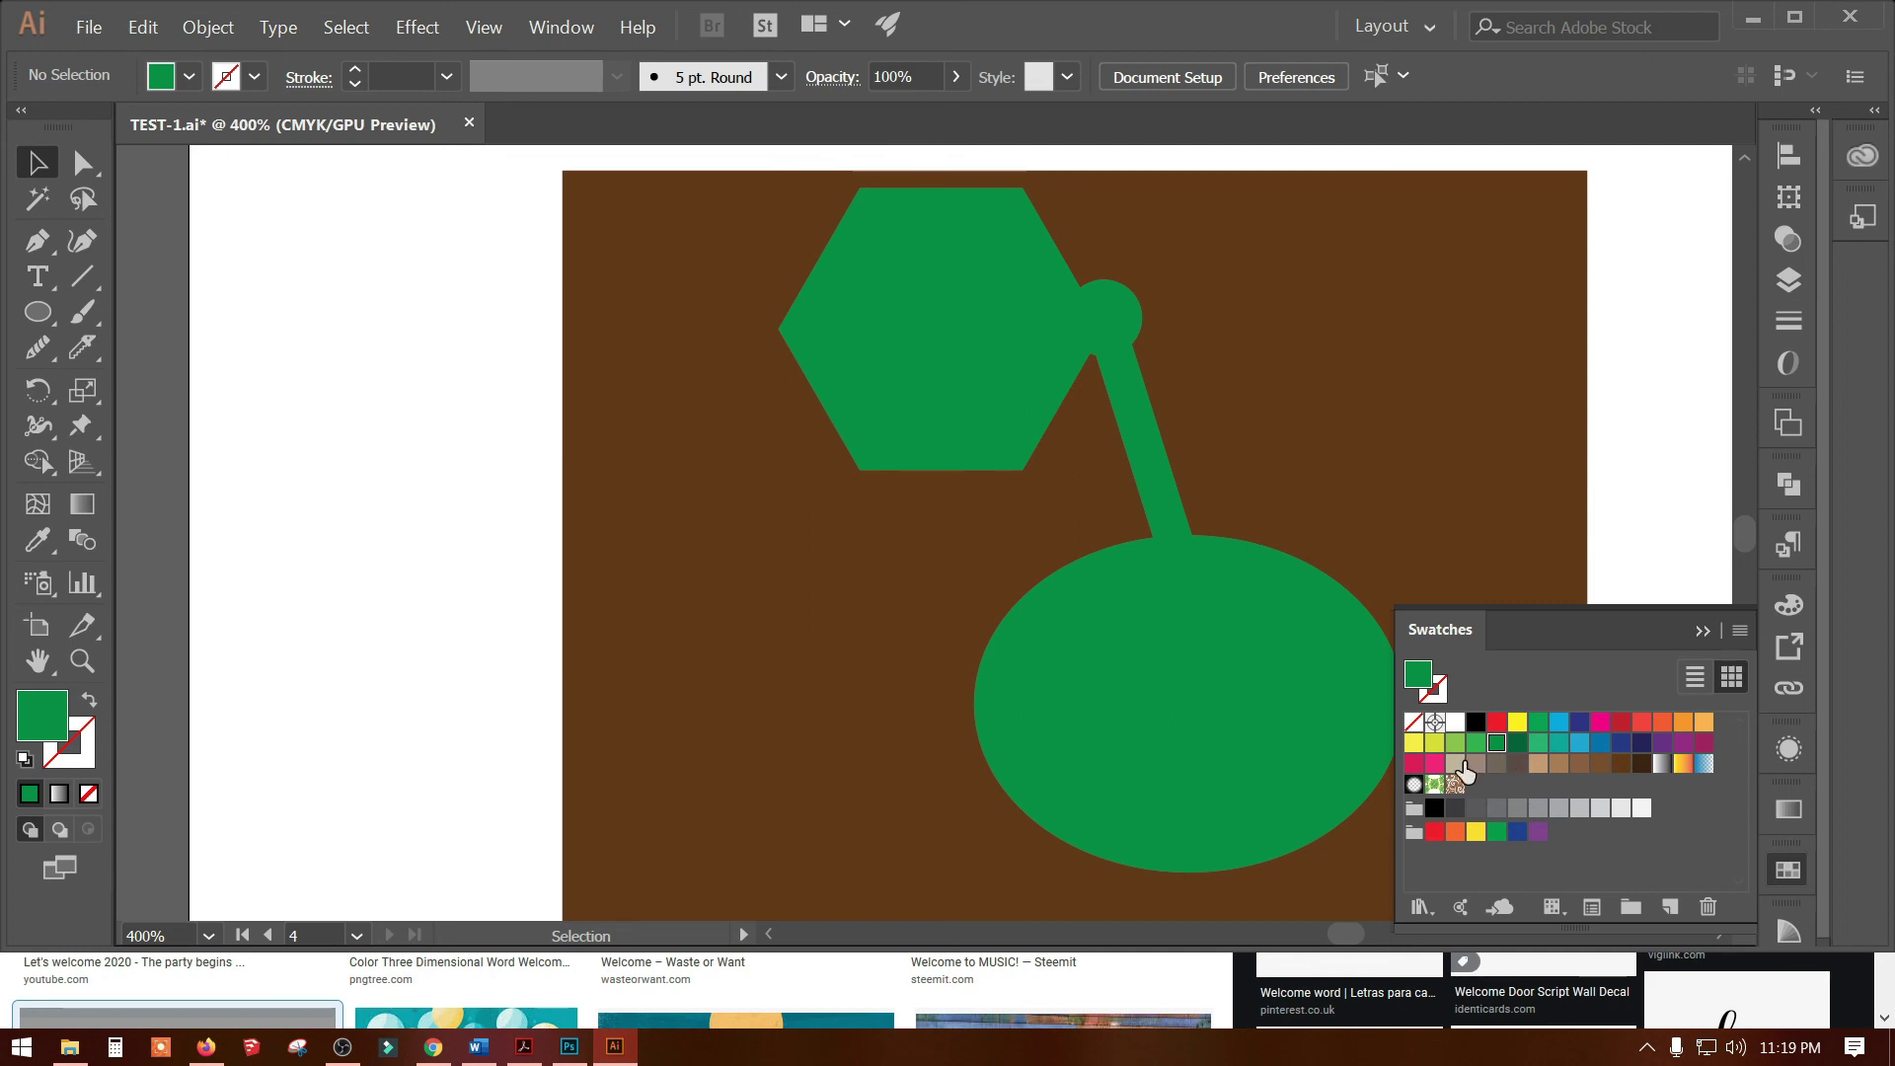
Try the swirl and Foliage pattern fills on the green shape, then undo back to solid green
left_click(1349, 760)
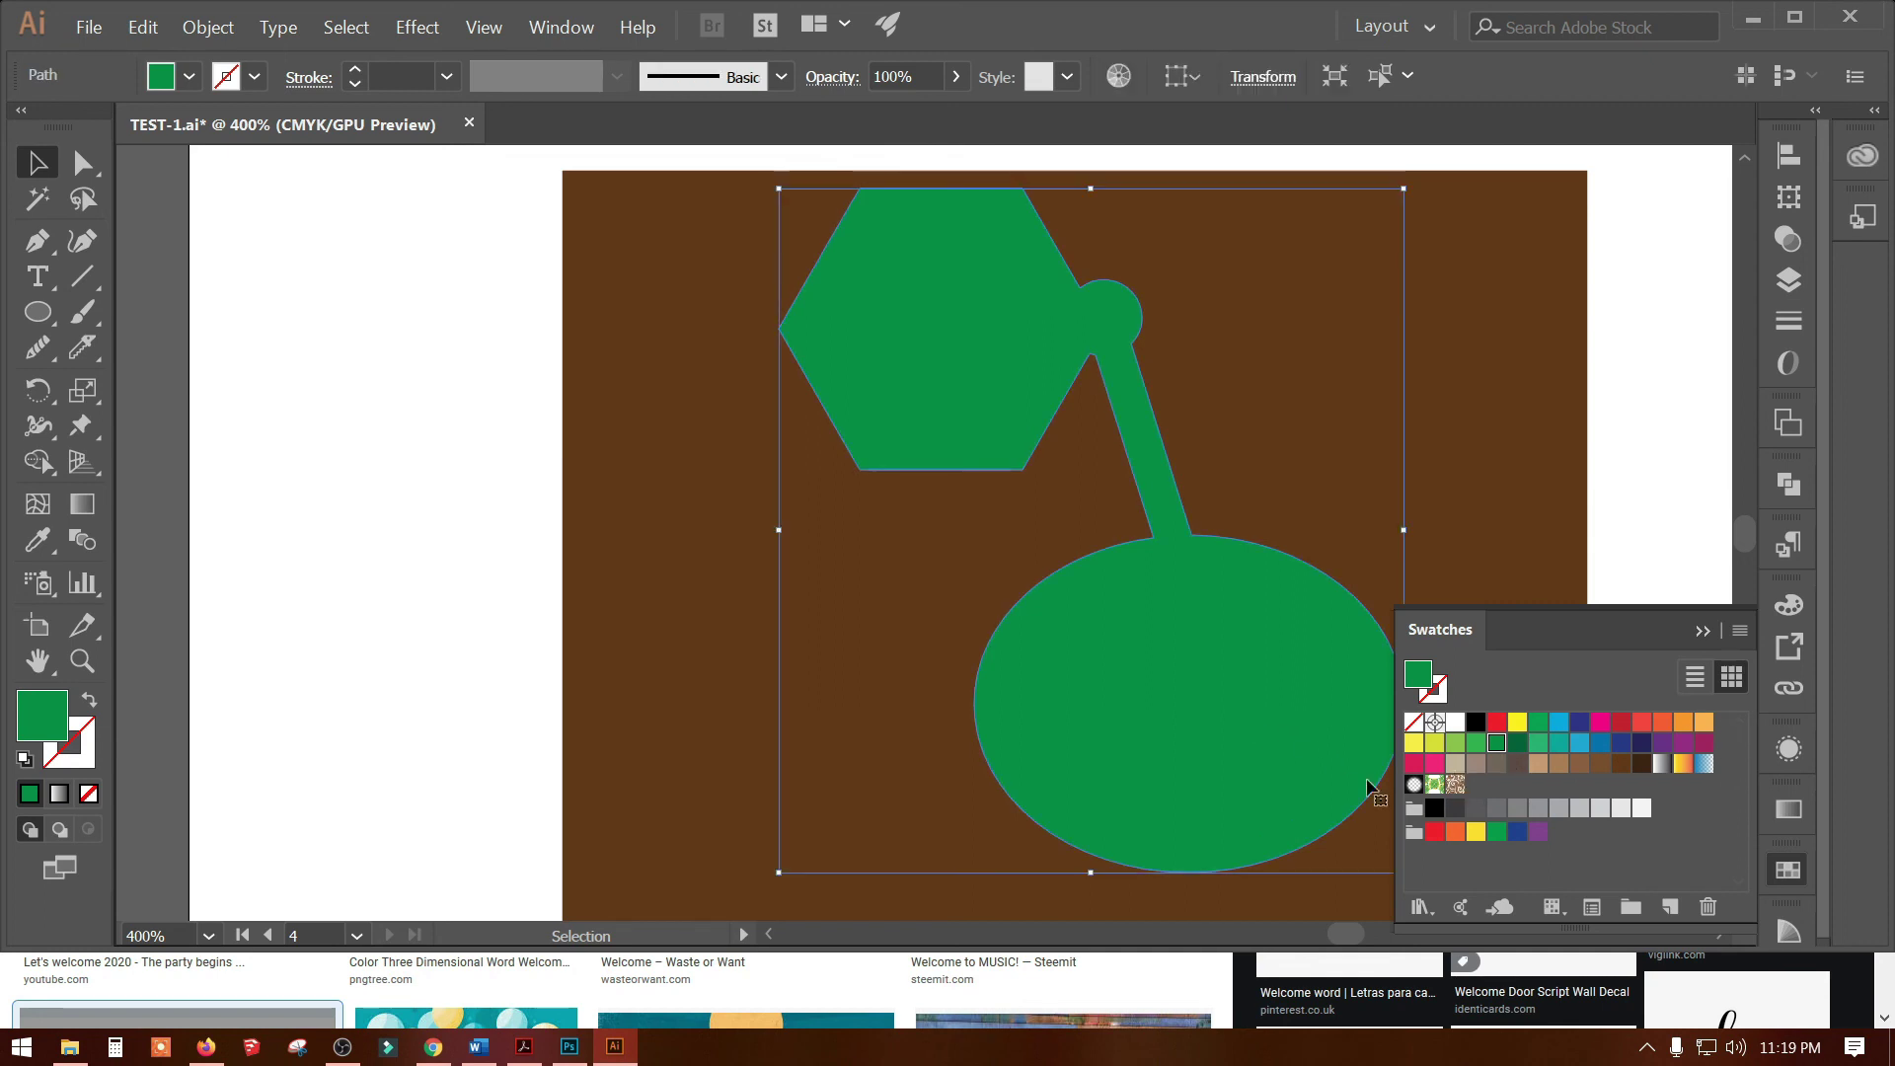
left_click(1455, 785)
left_click(1434, 784)
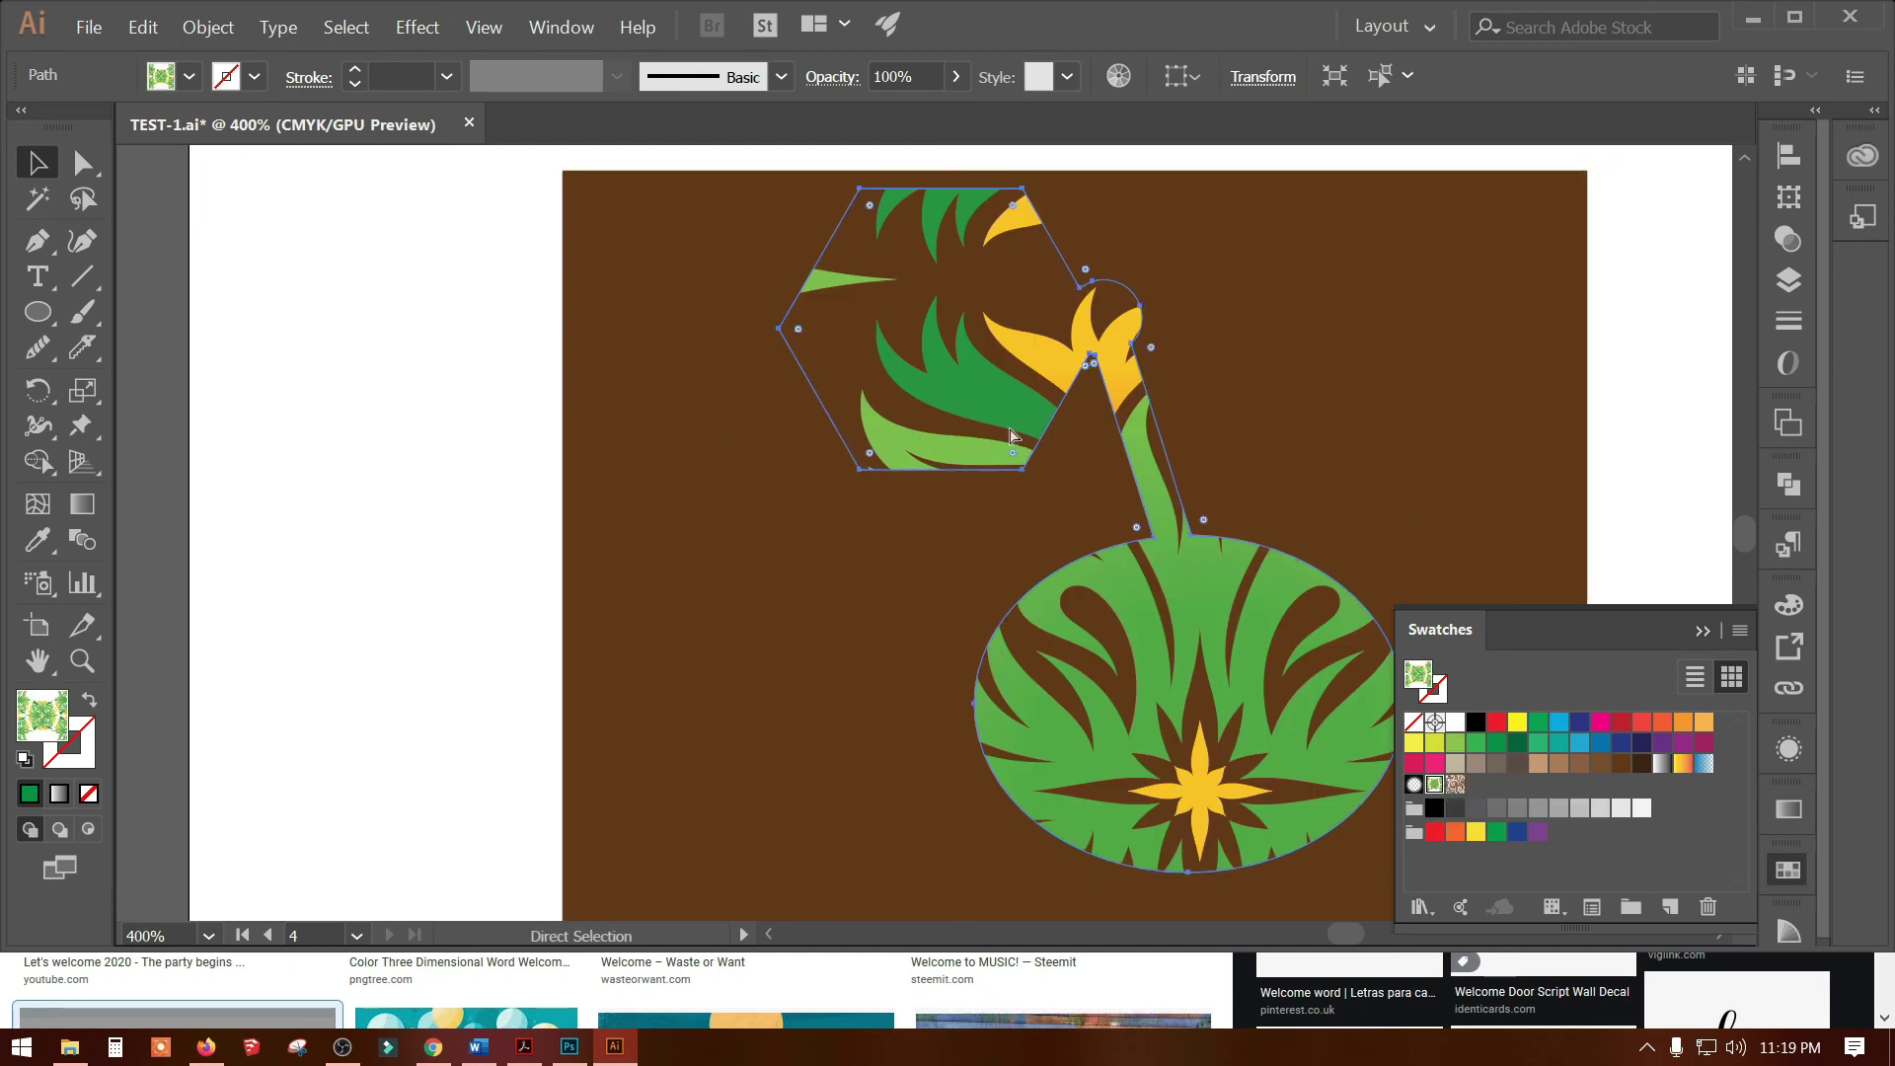
key("ctrl+z")
key("ctrl+z")
Select the brown background rectangle and recolor its fill red, then tan, then dark blue
left_click(868, 533)
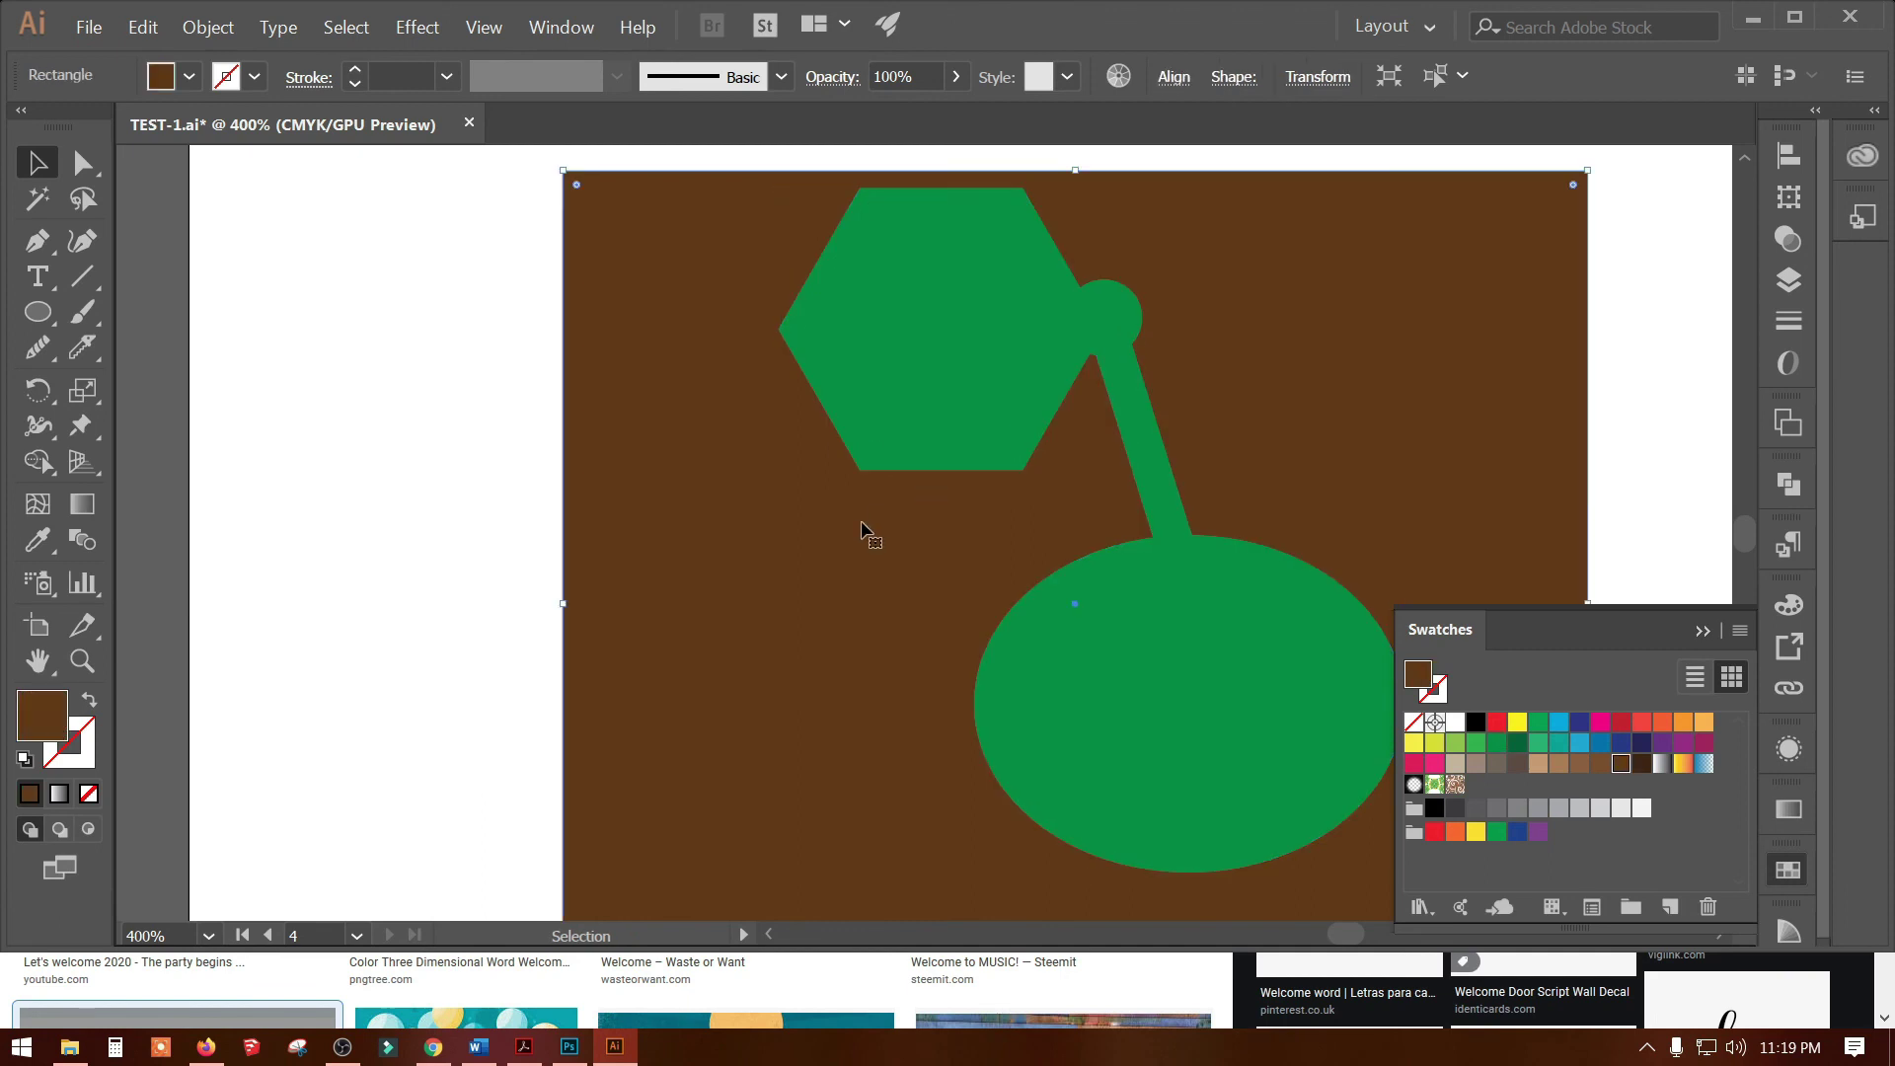
left_click(441, 411)
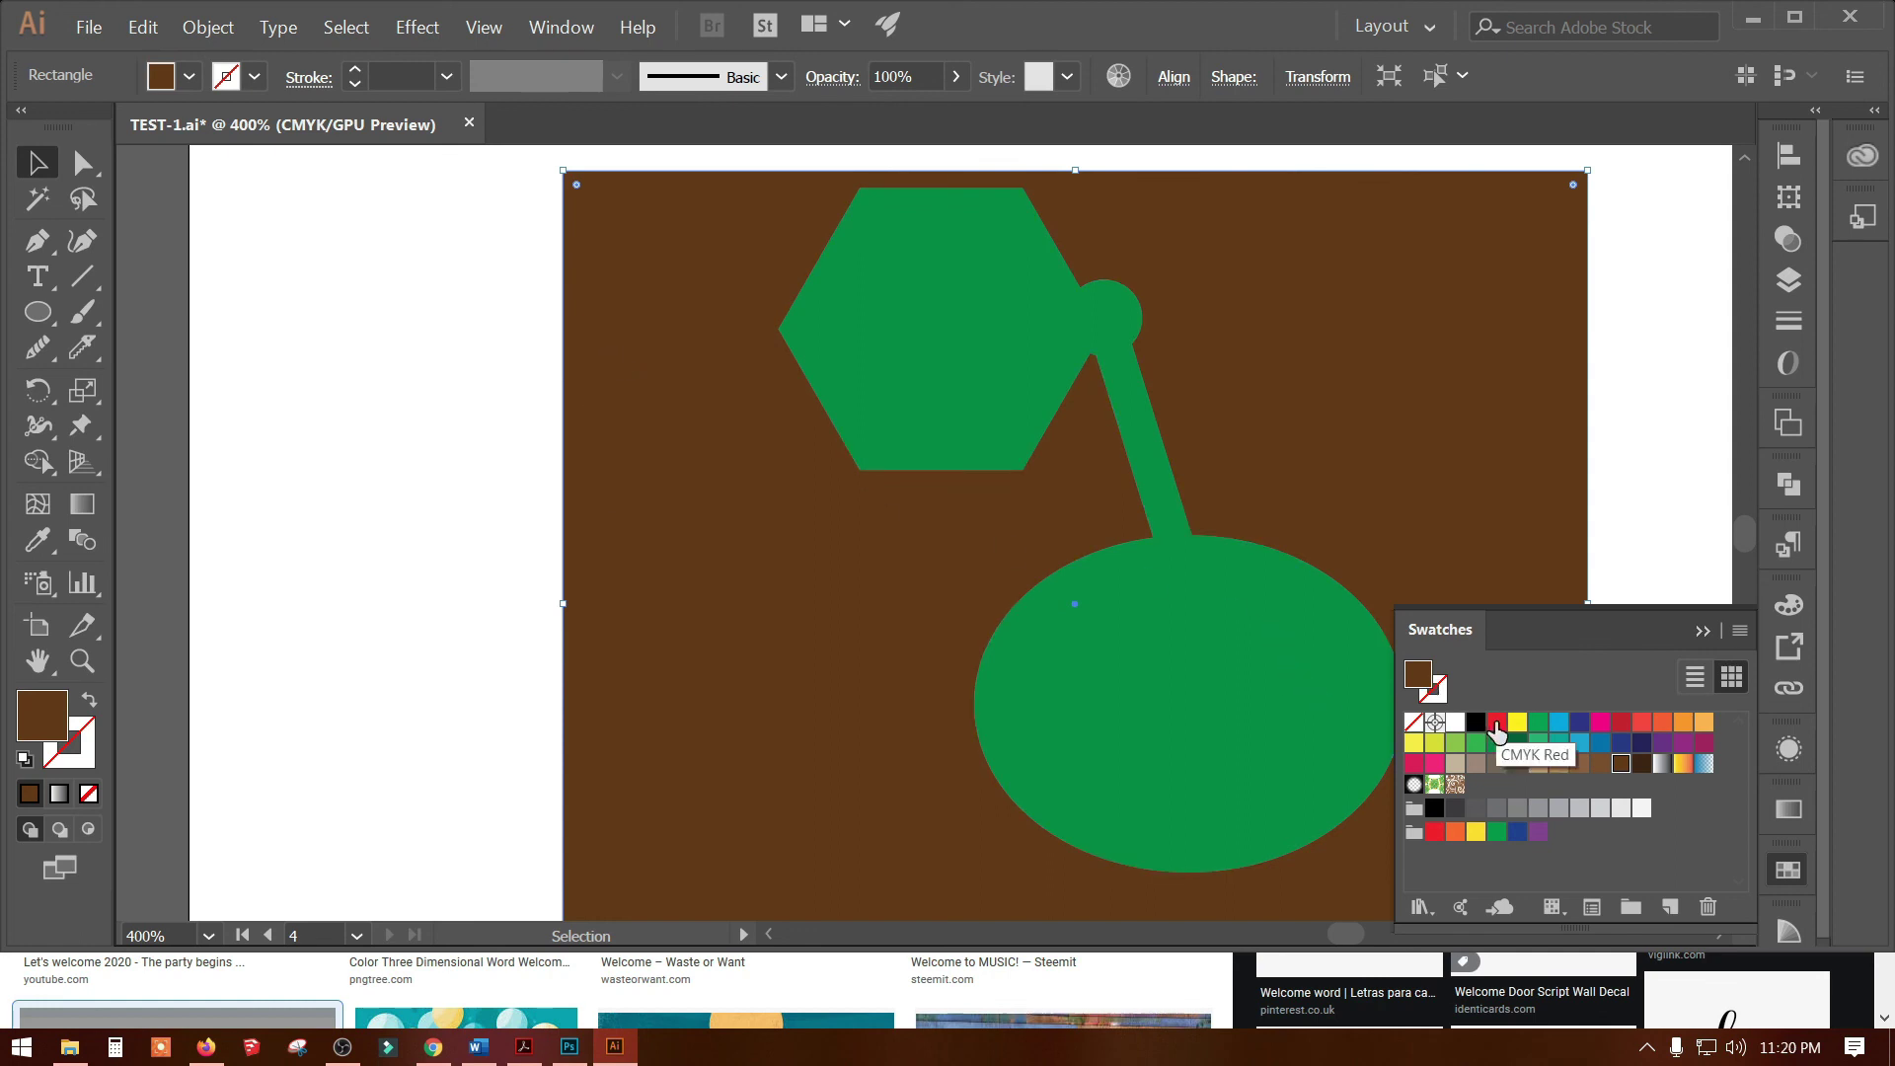
left_click(1496, 723)
left_click(1559, 743)
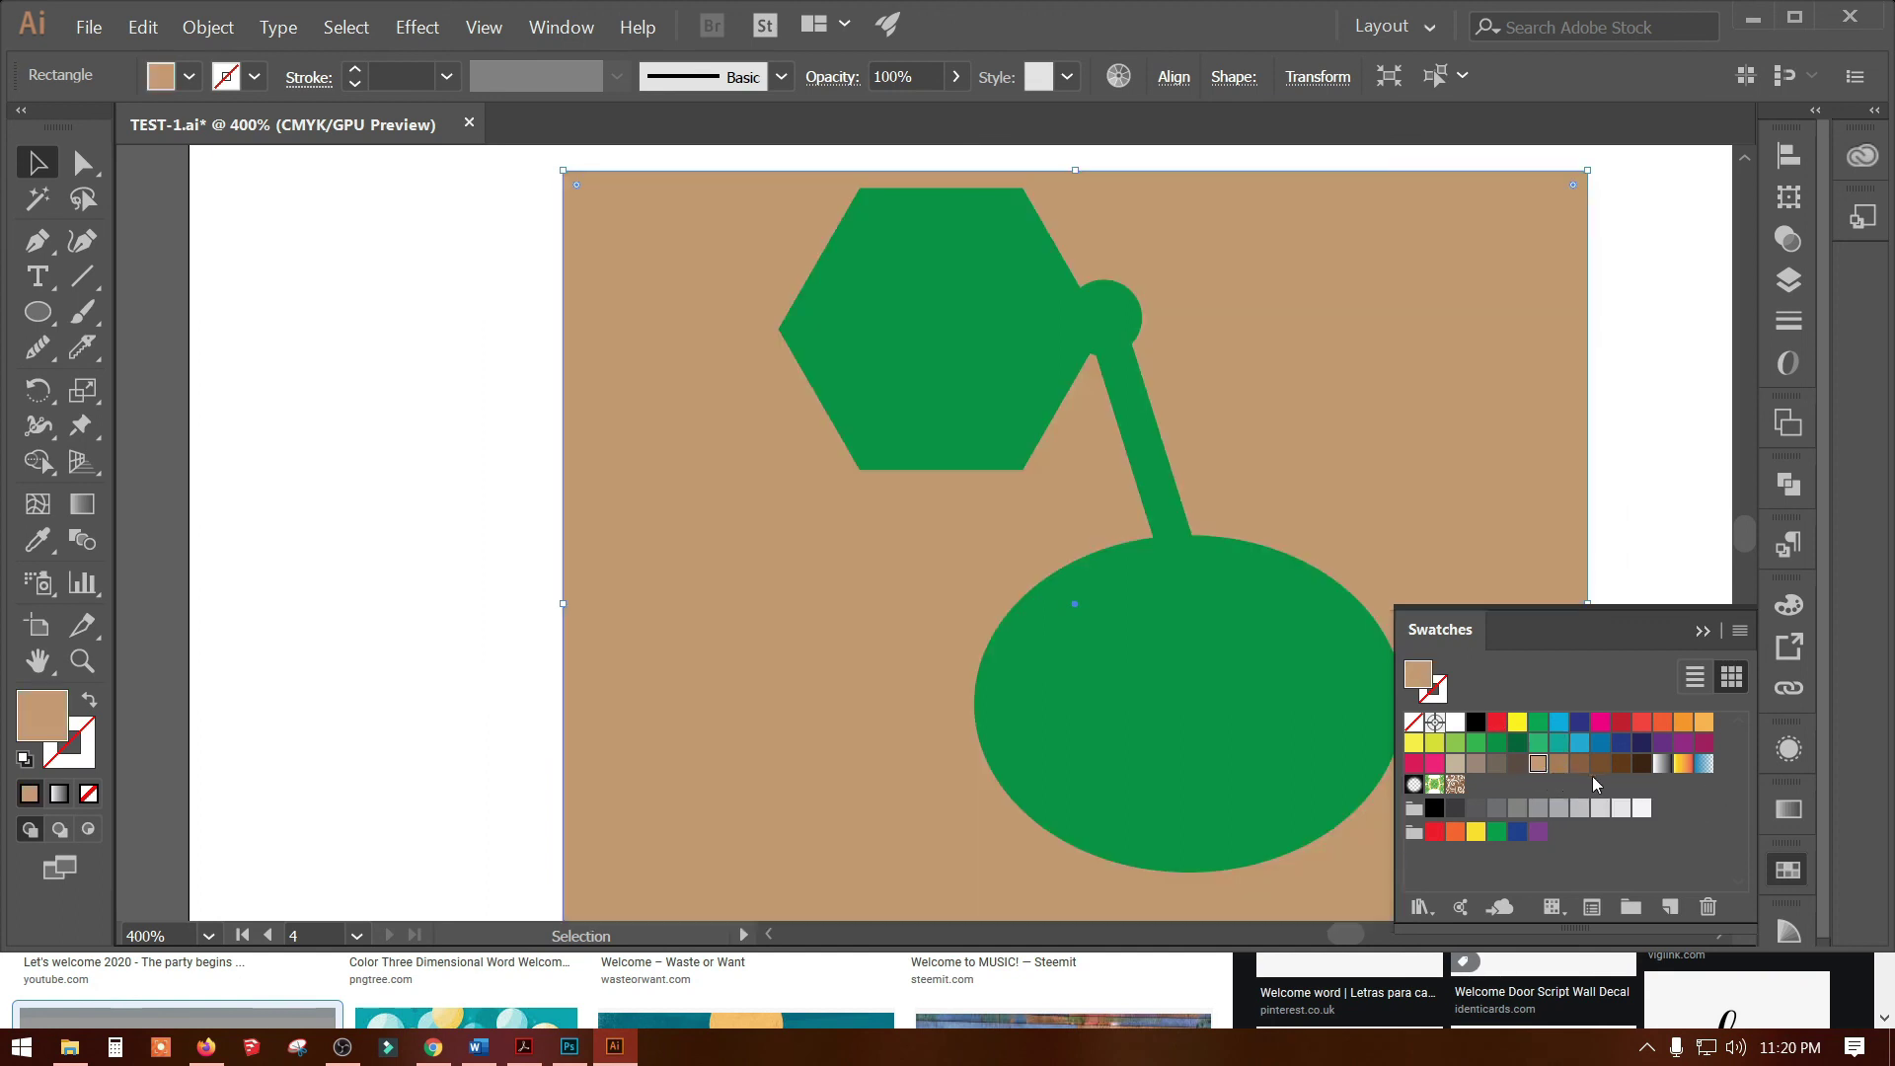
left_click(1622, 742)
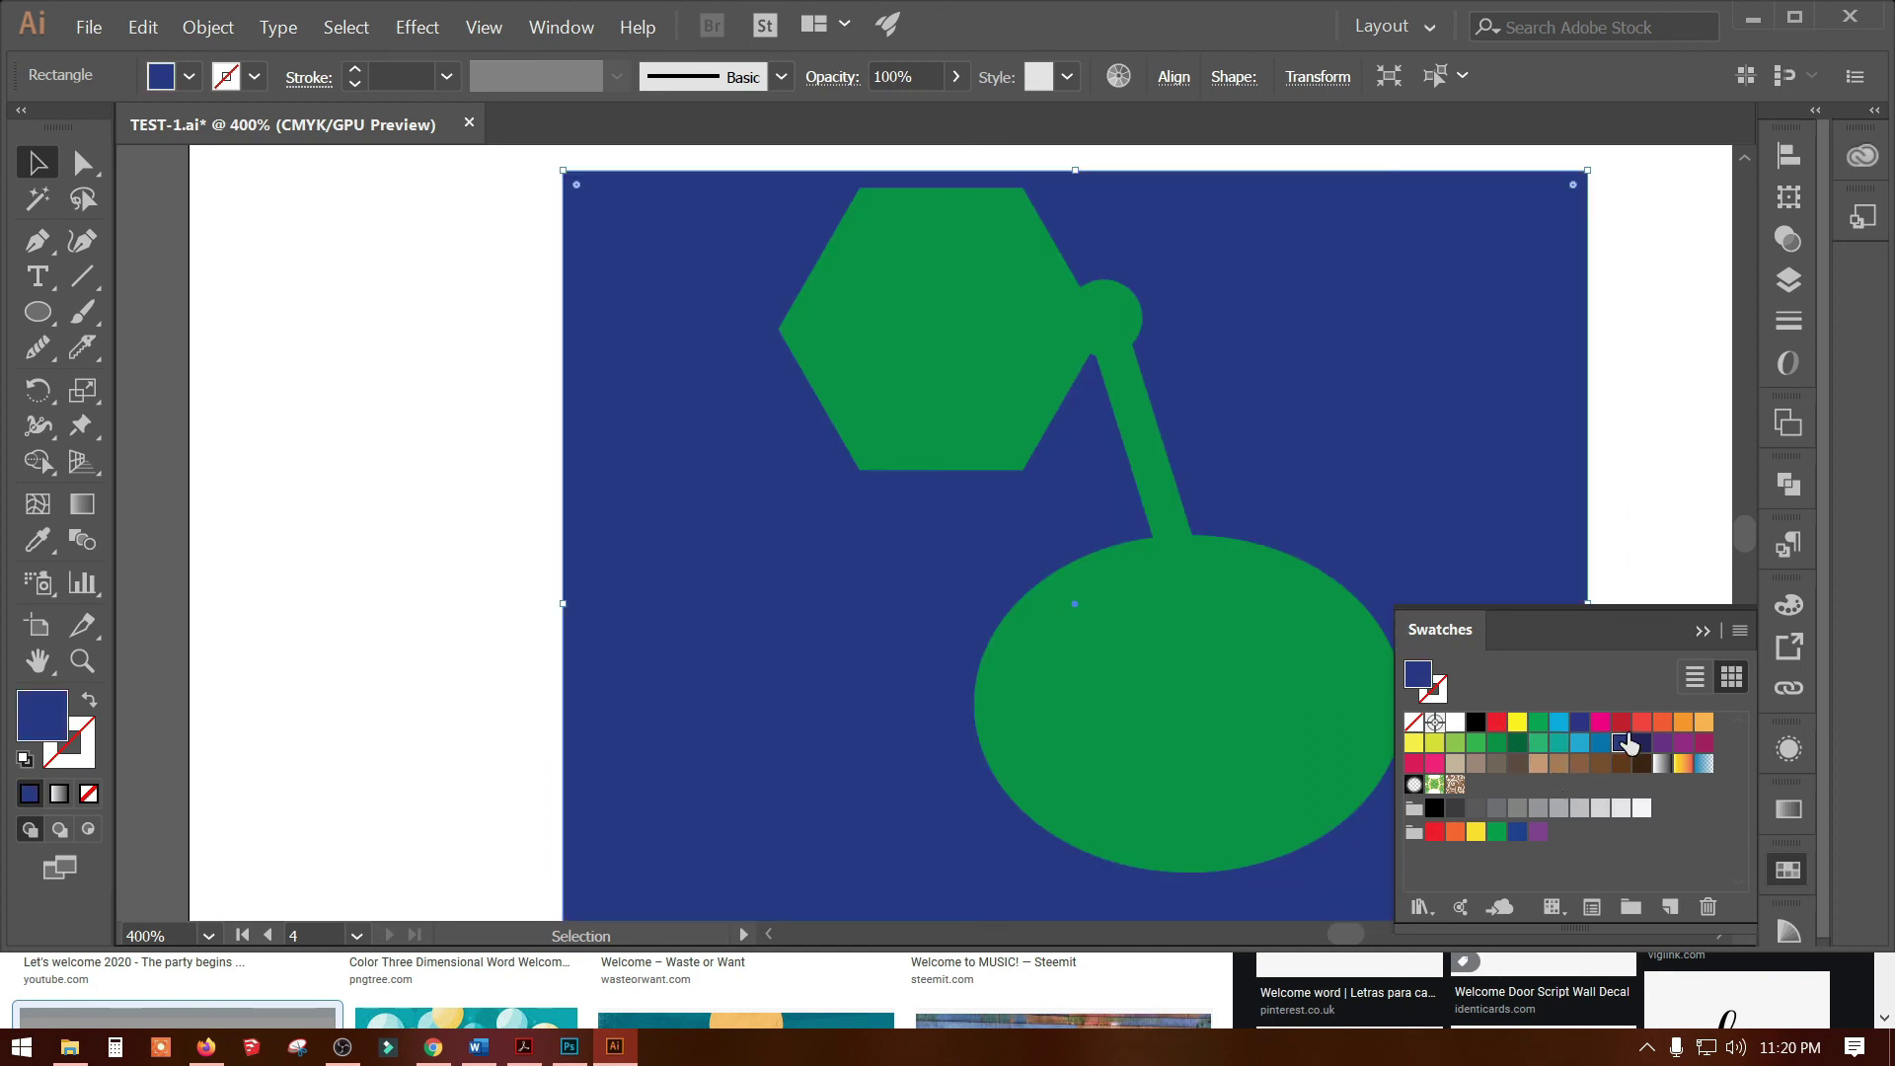
Switch between fill and stroke and give the rectangle a colored outline
left_click(1436, 689)
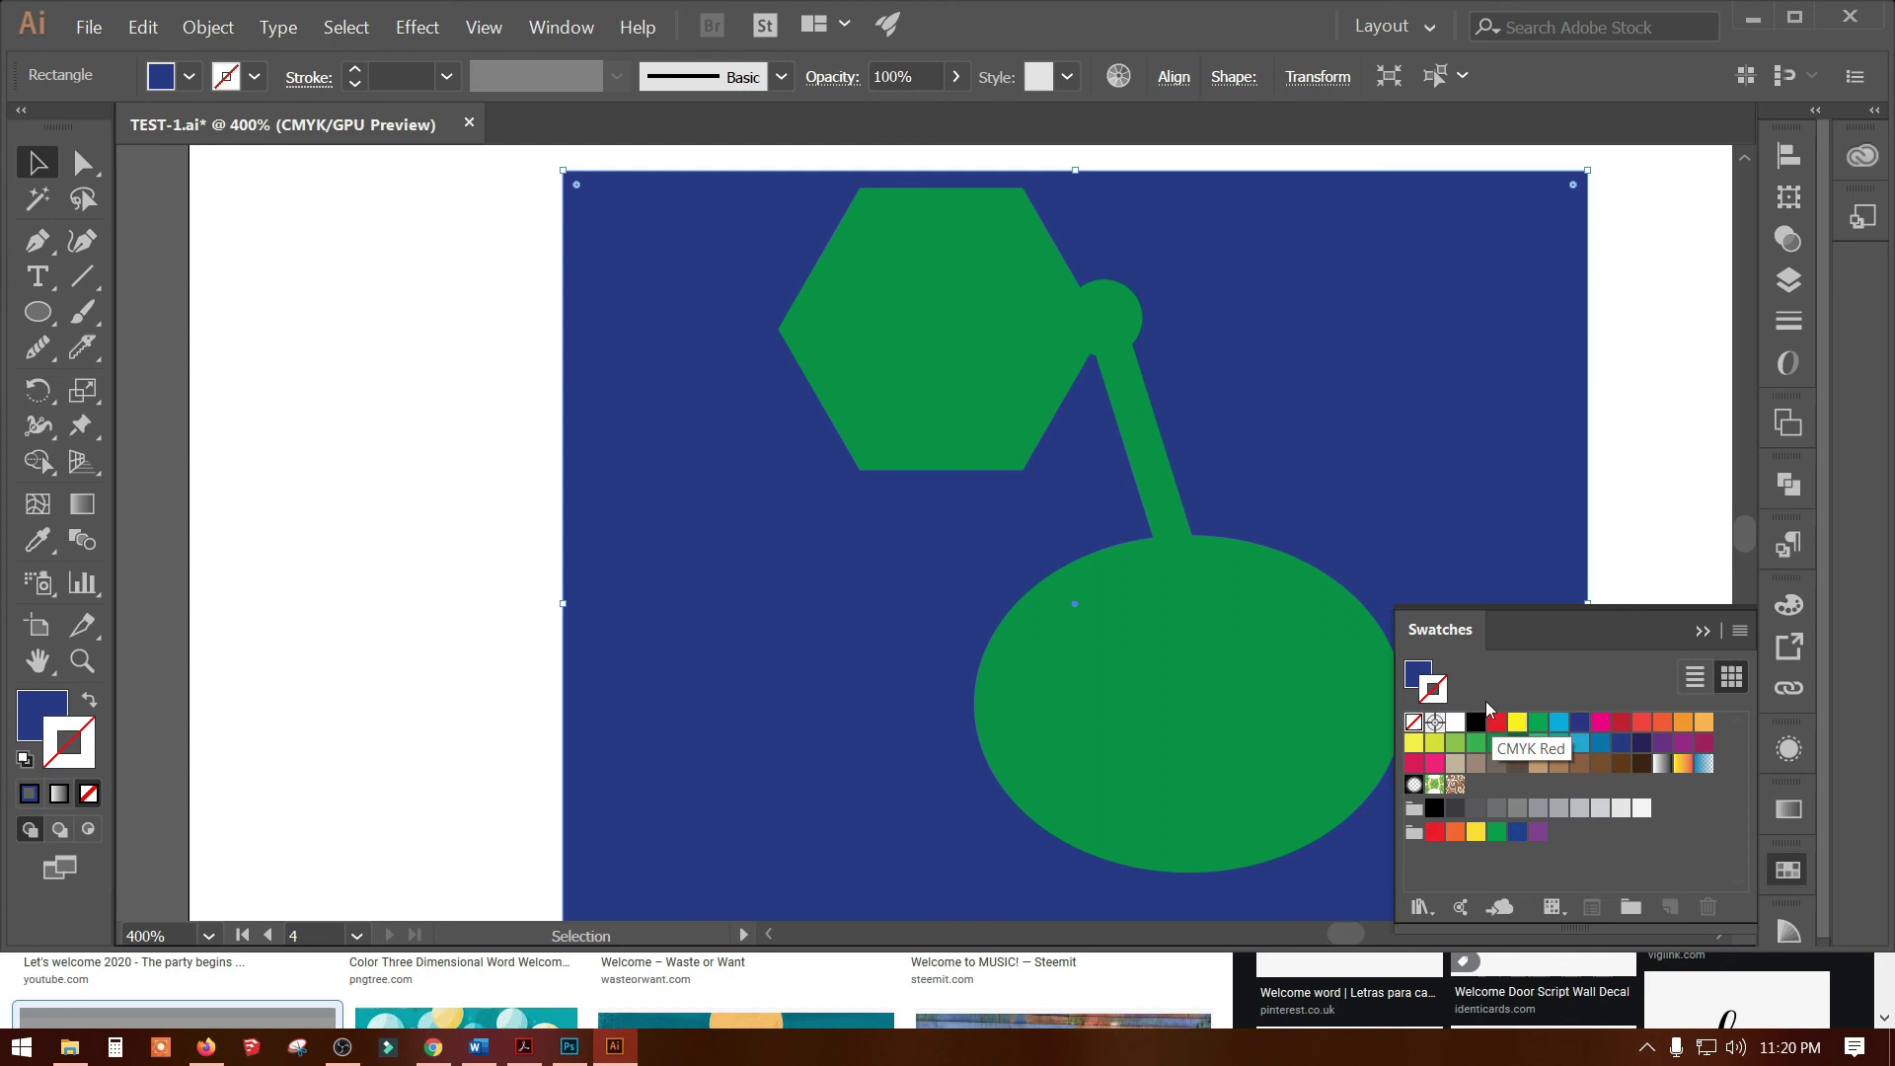
left_click(1422, 680)
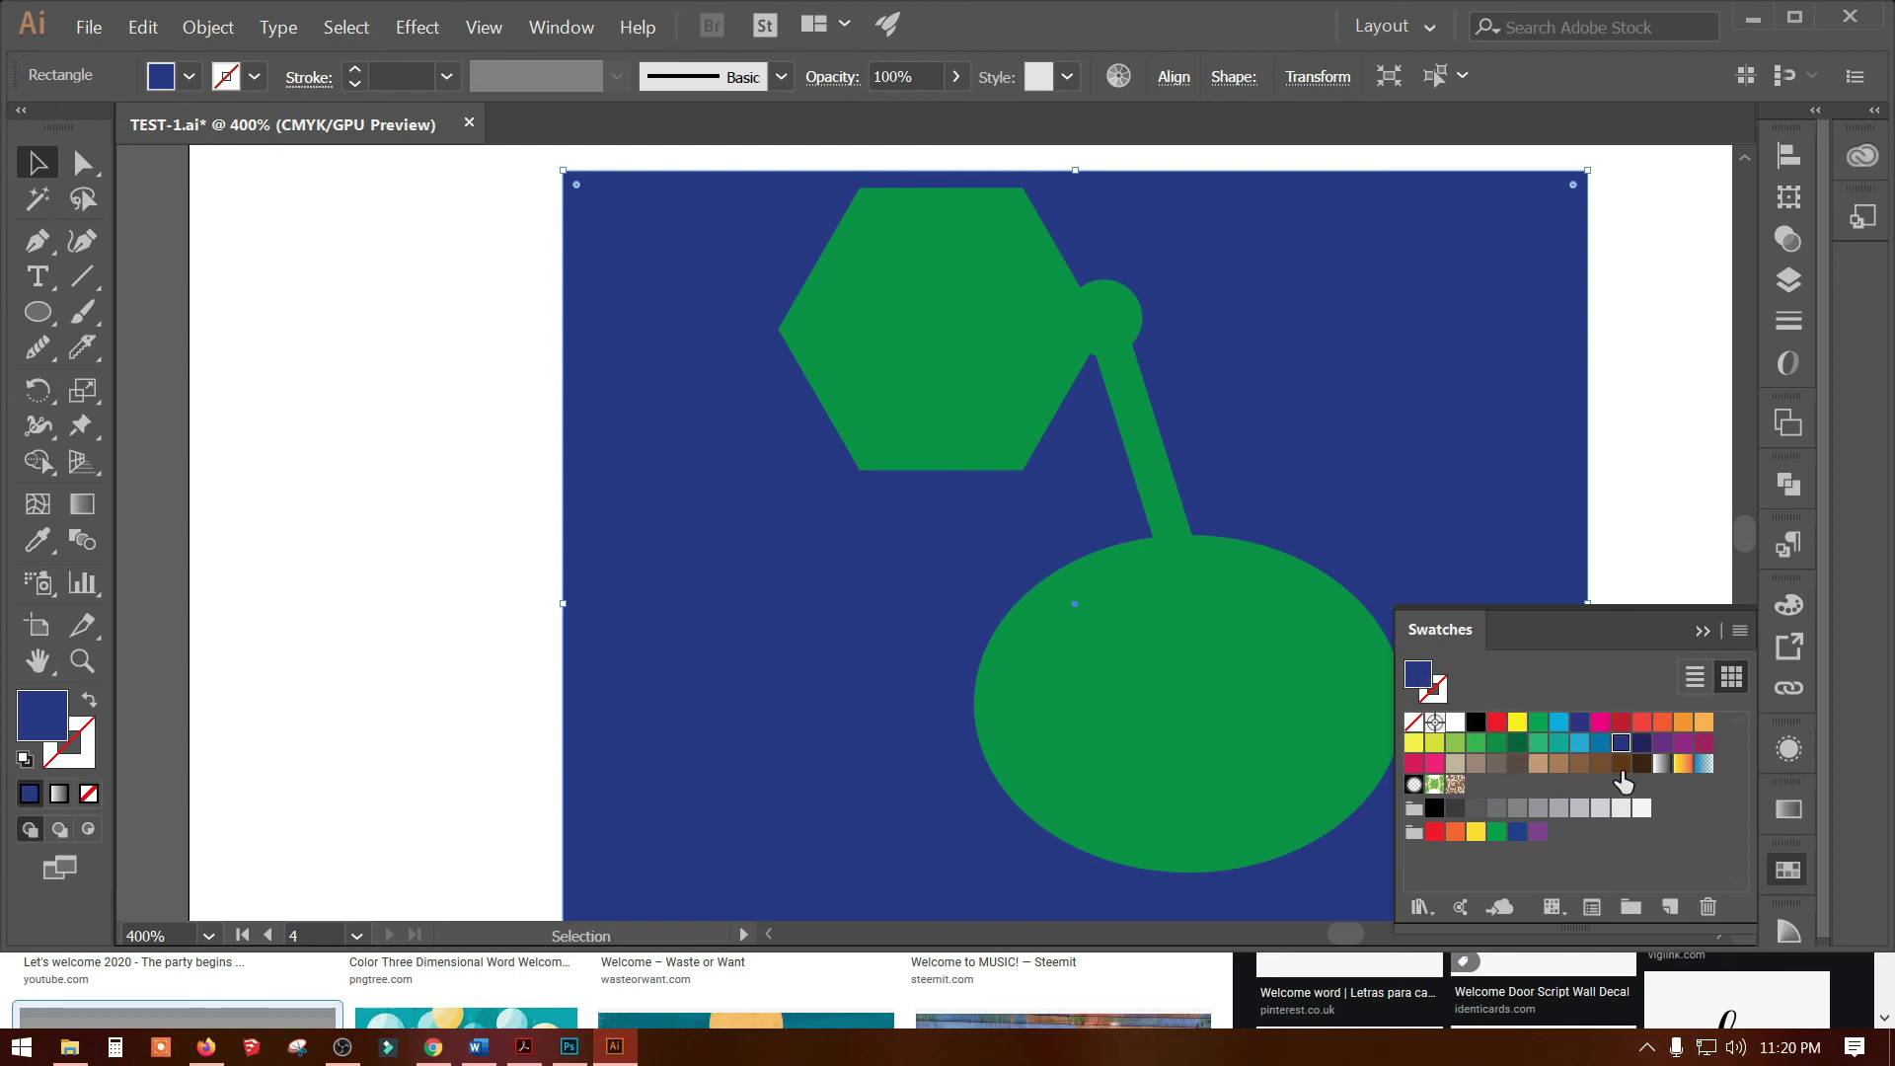
left_click(1430, 694)
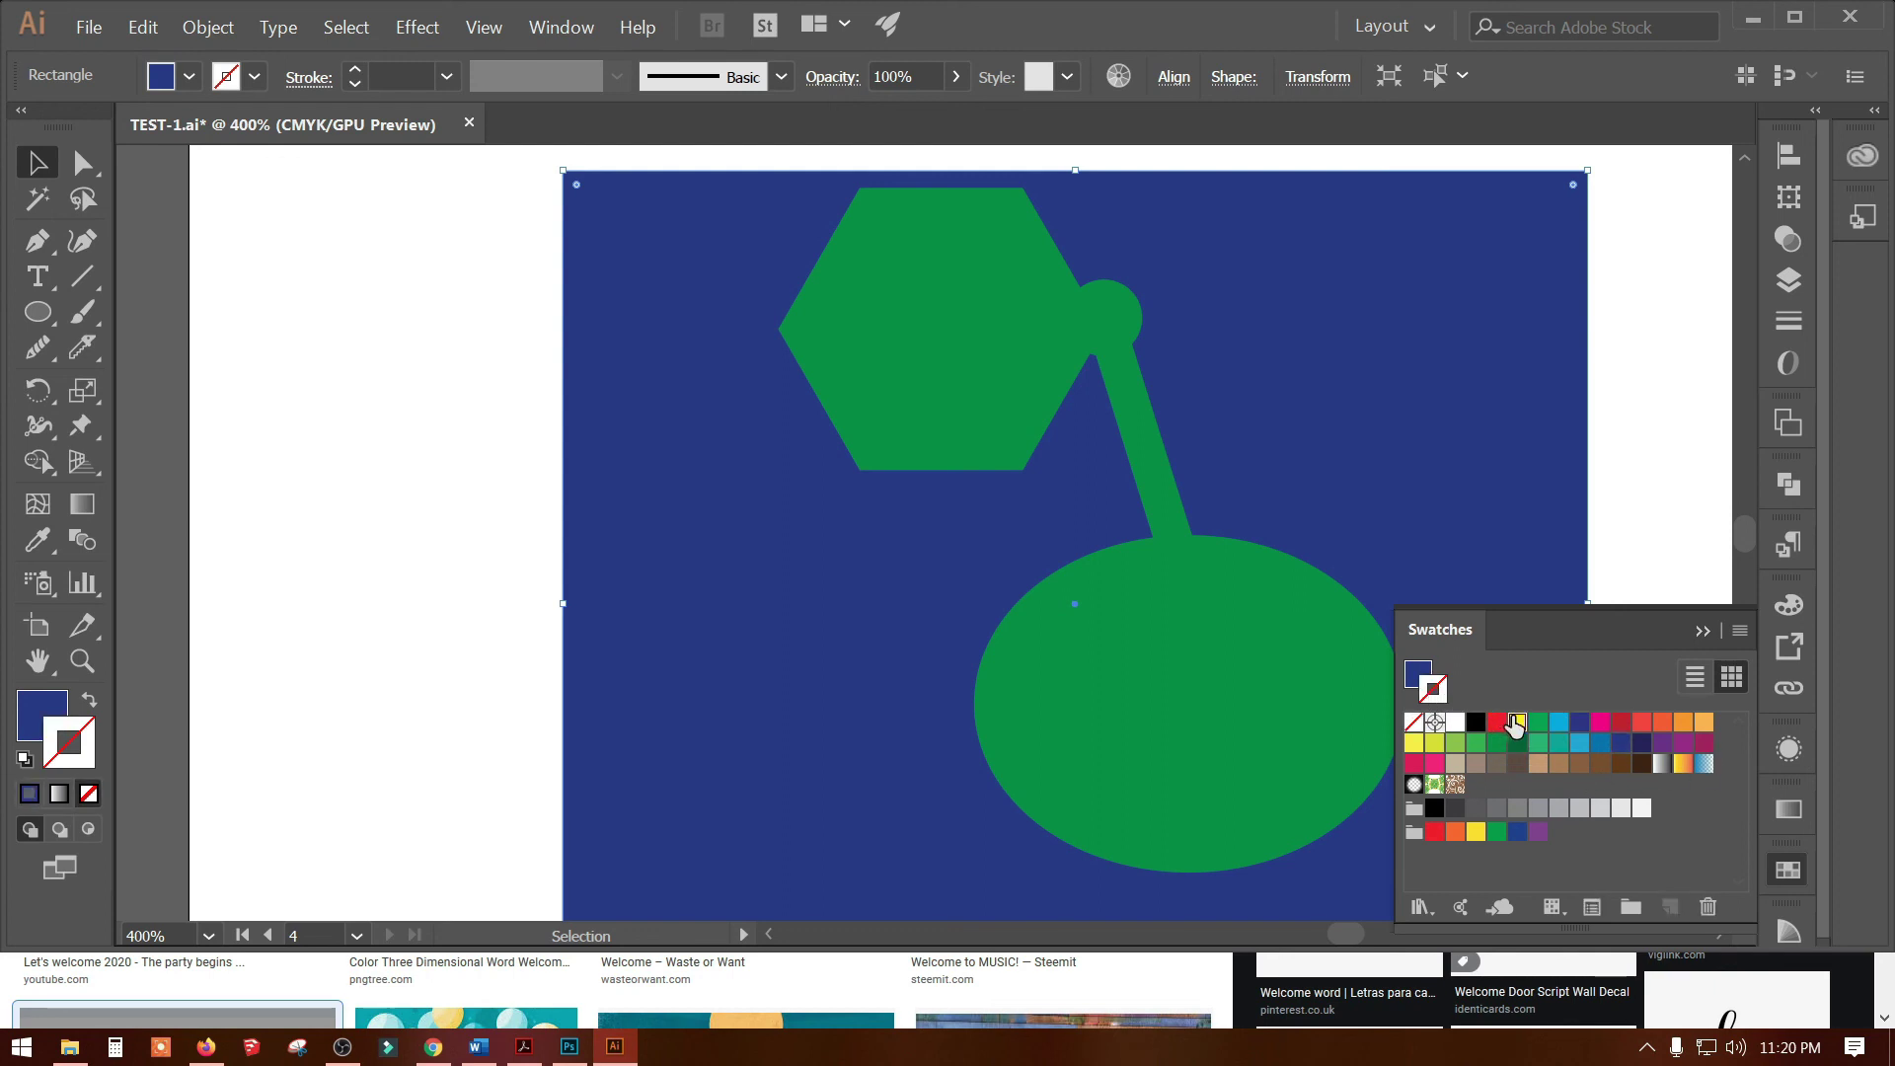
left_click(1497, 722)
Try dark green, black and green outlines, remove the outline, and fill the rectangle light green
left_click(1497, 763)
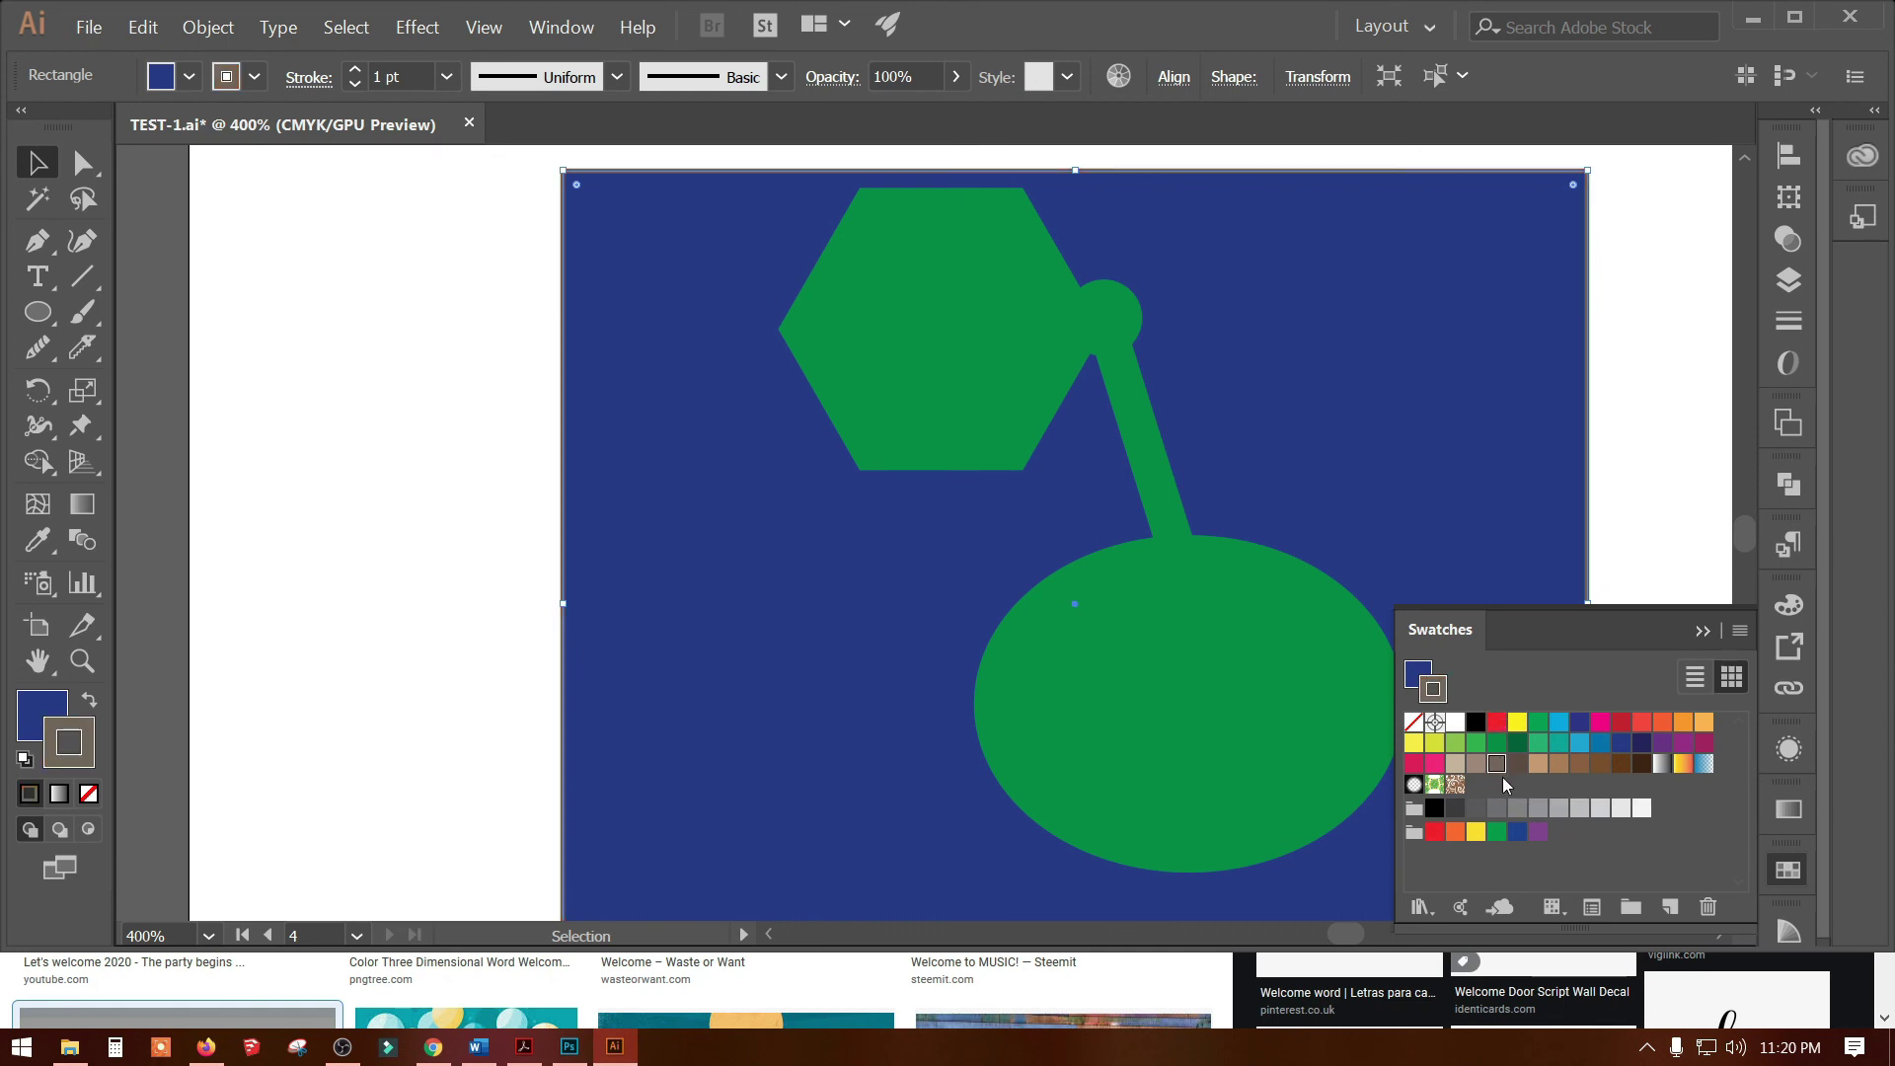
left_click(1518, 742)
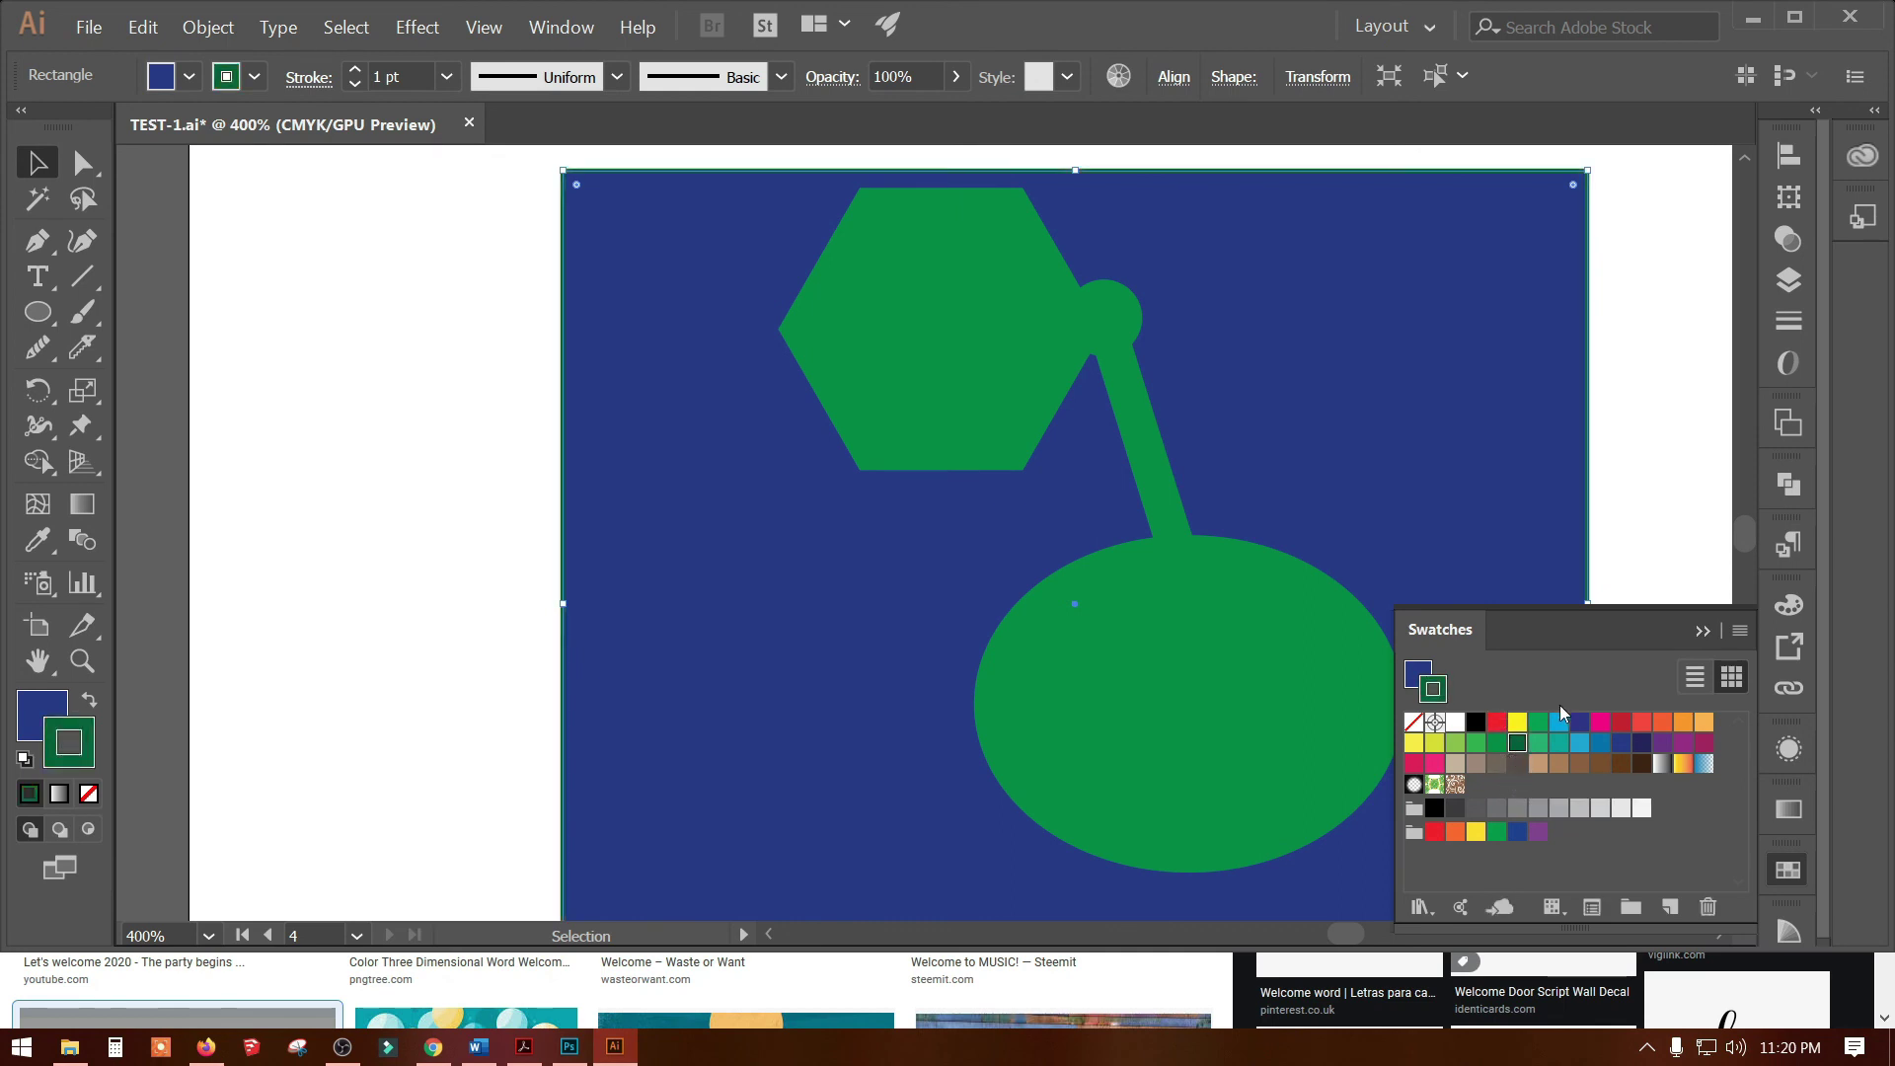
left_click(1477, 725)
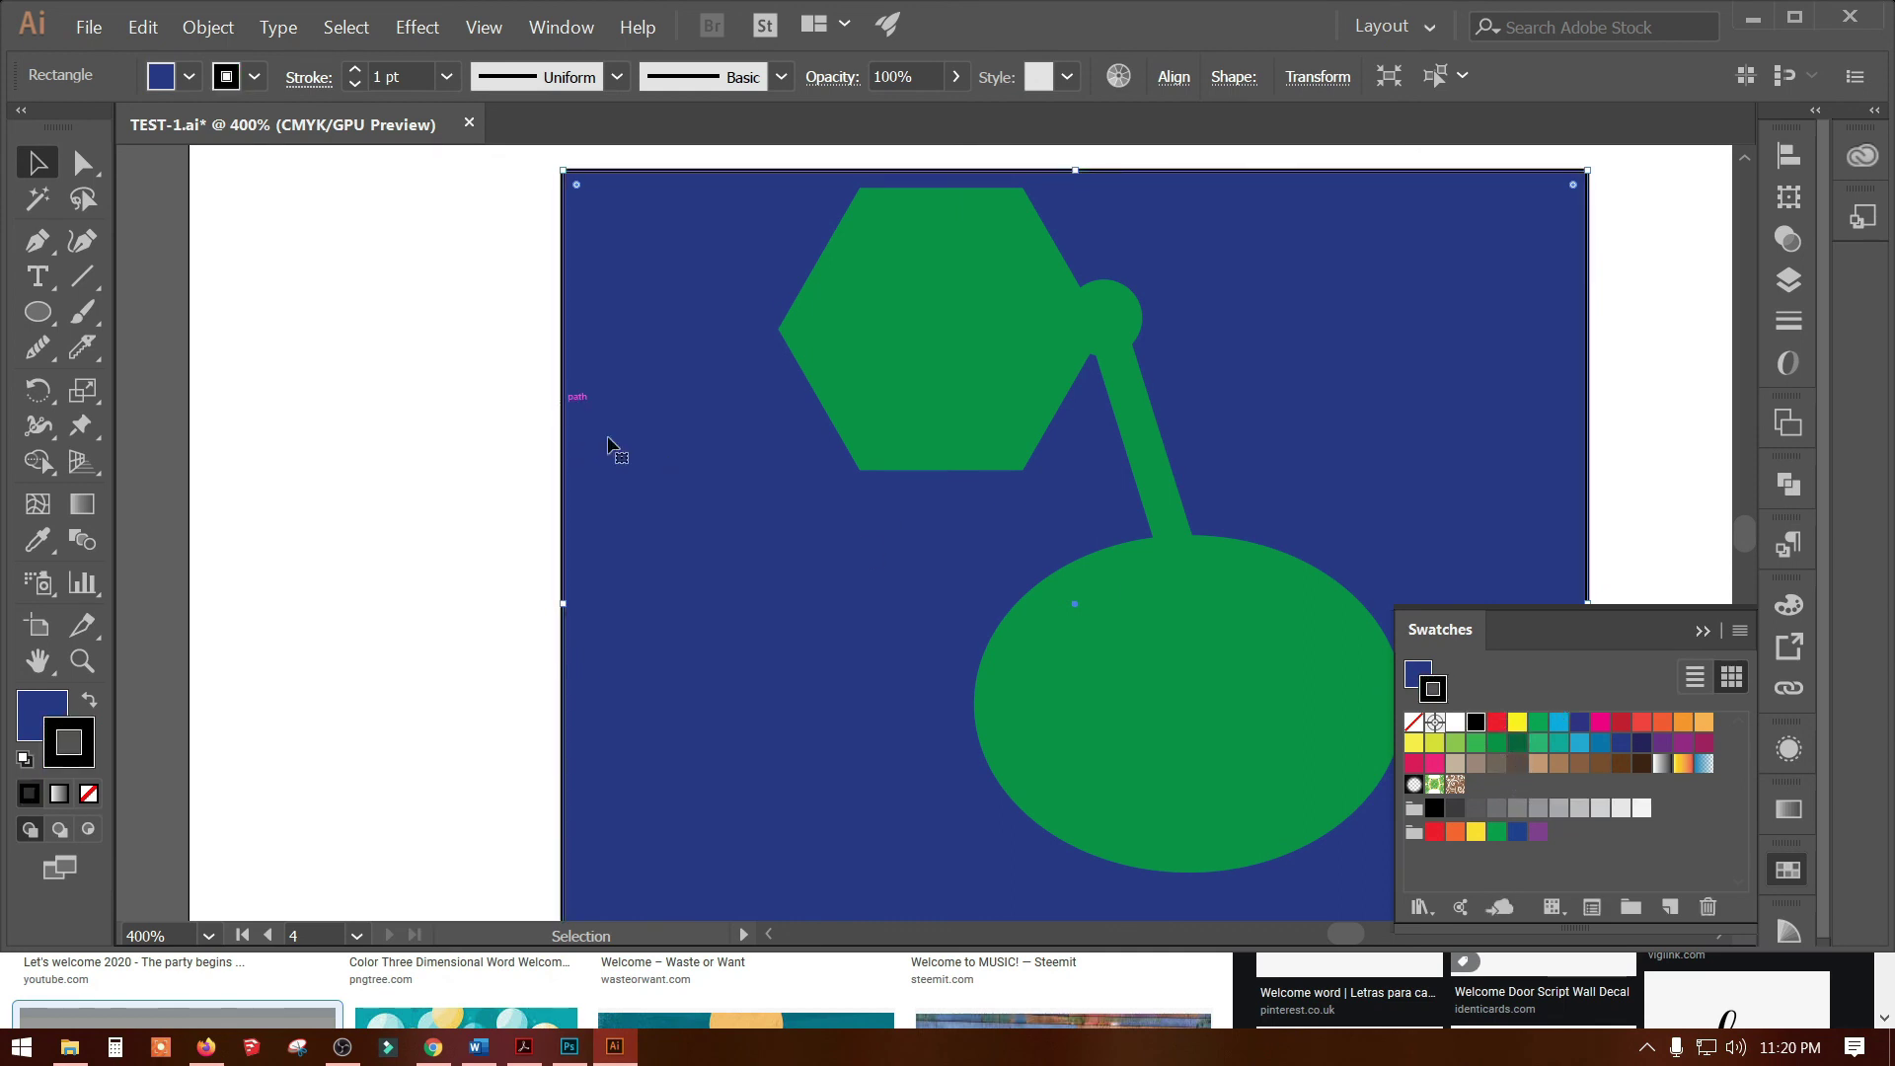
left_click(1477, 742)
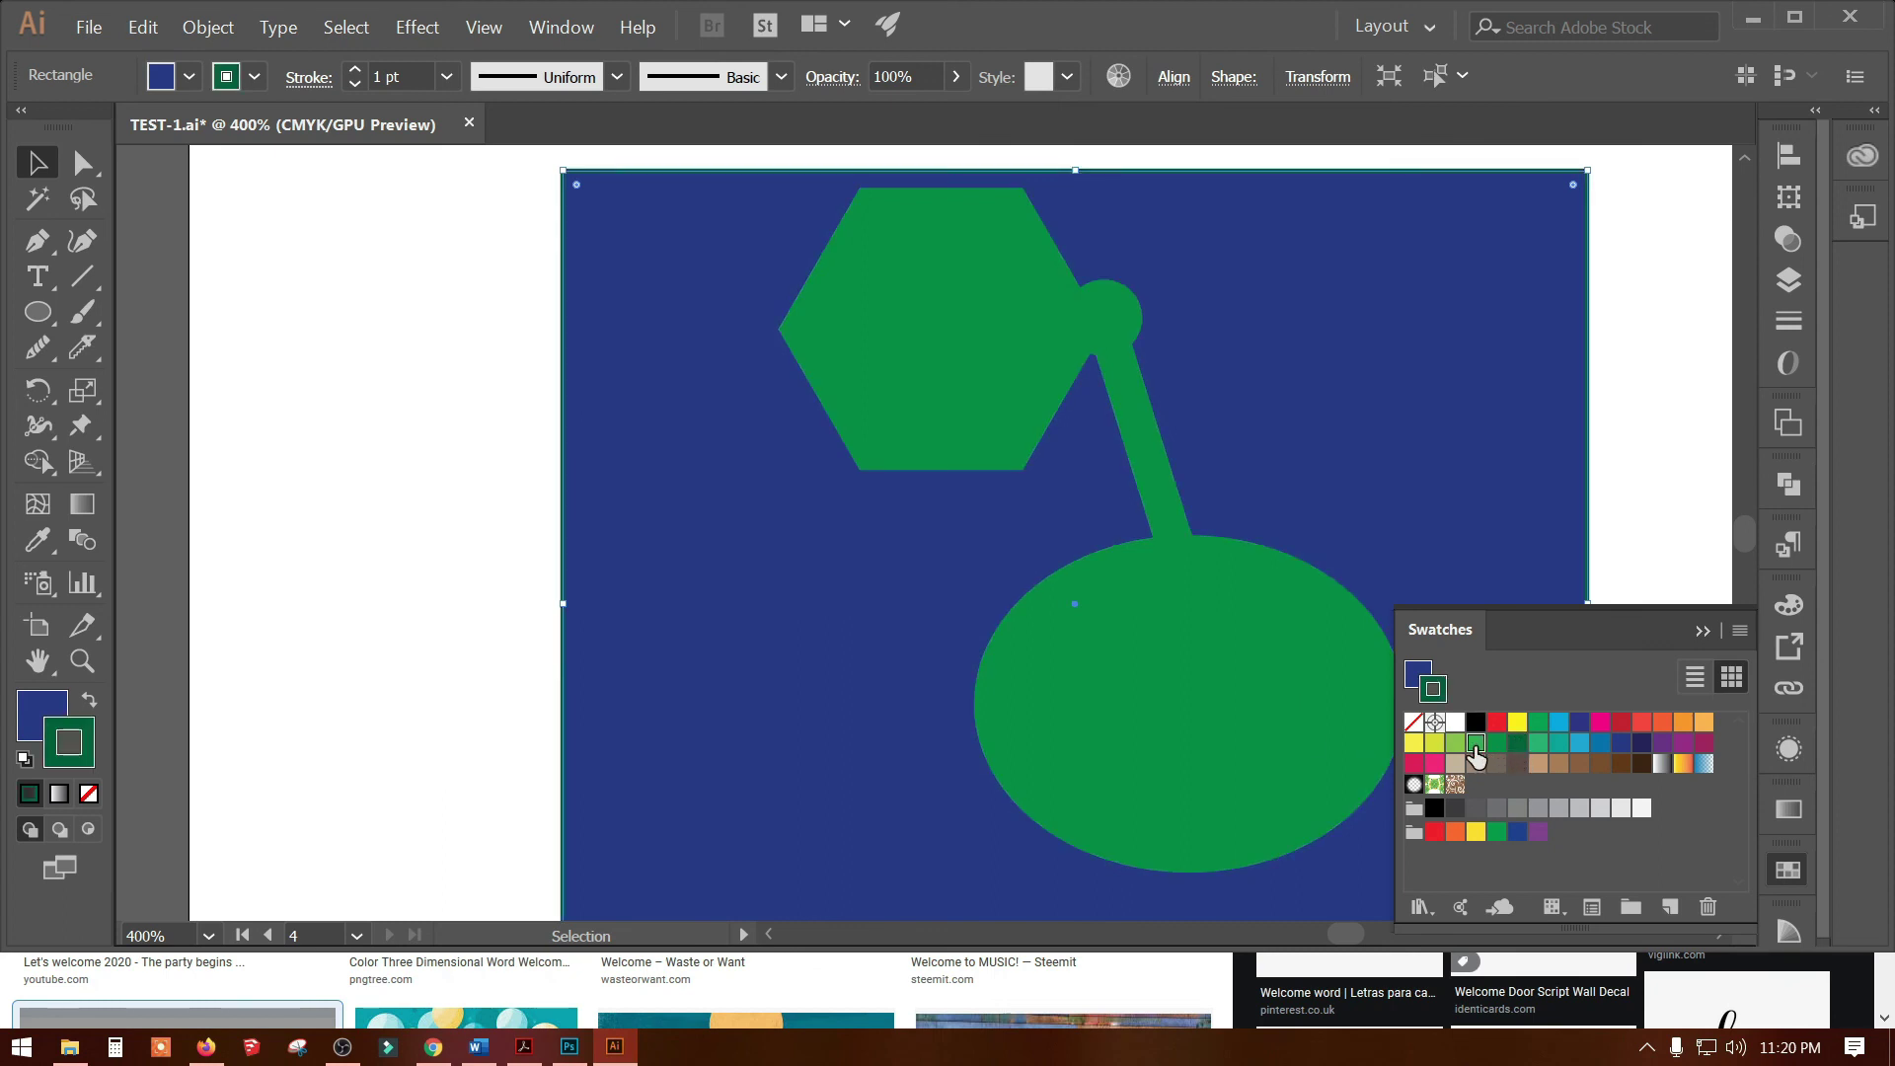
left_click(1414, 722)
left_click(1418, 673)
left_click(1538, 742)
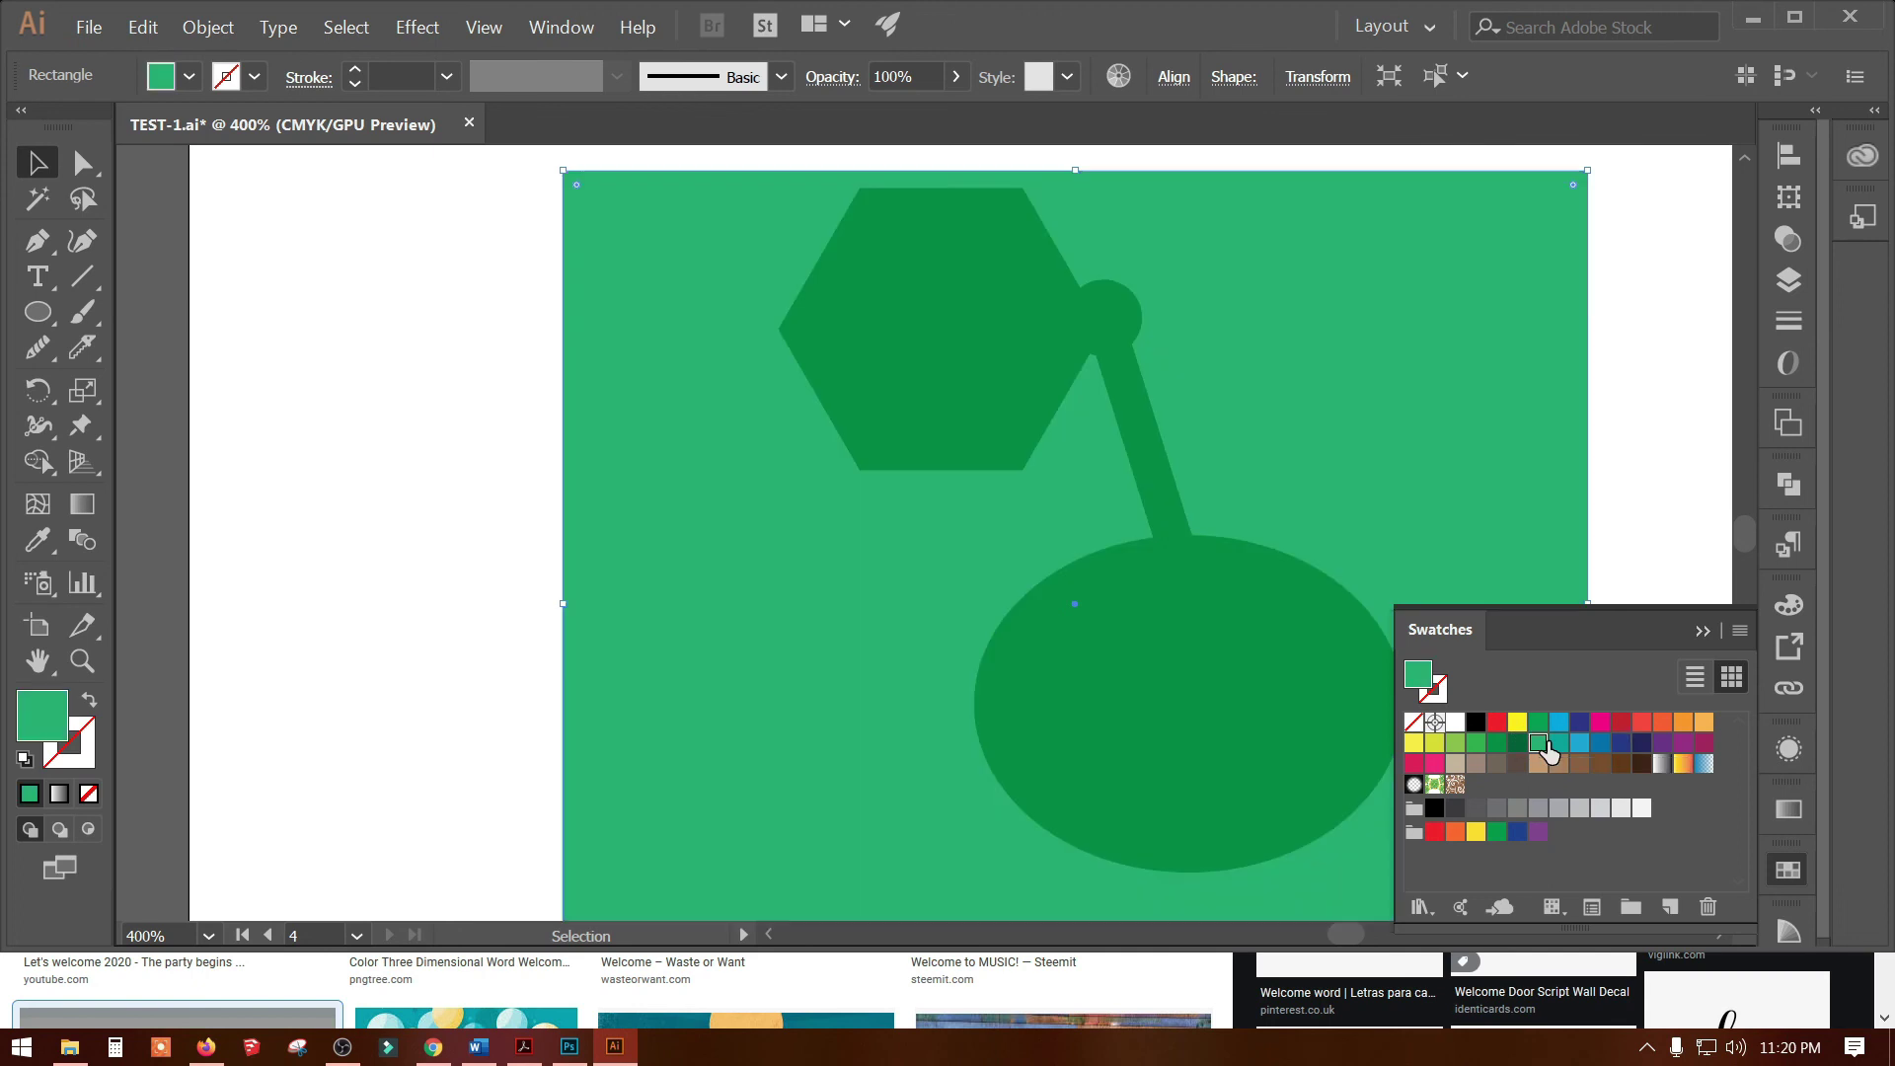